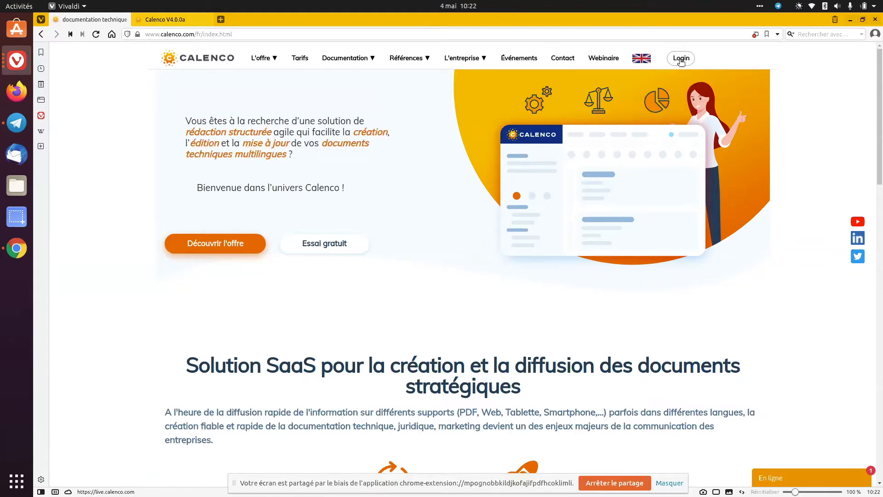
Sign in to the live Calenco site to view its content management page and close that page again
{"action": "left_click", "coordinate": [681, 58]}
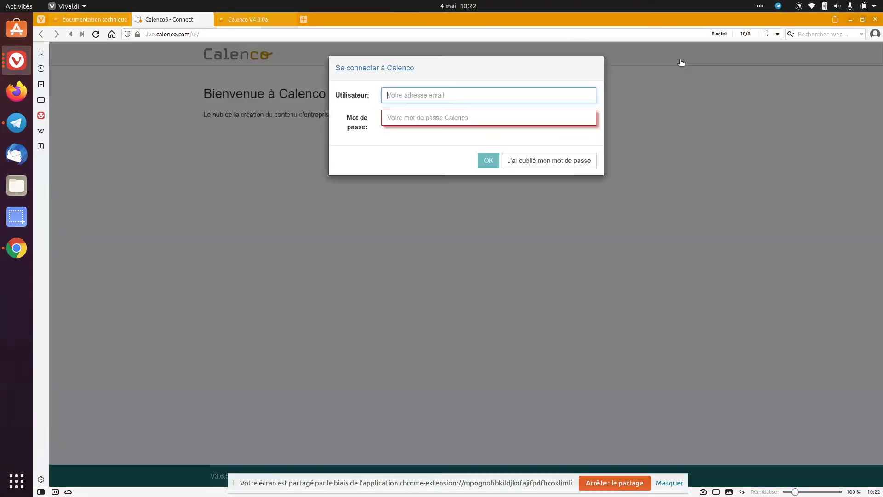
{"action": "left_click", "coordinate": [493, 163]}
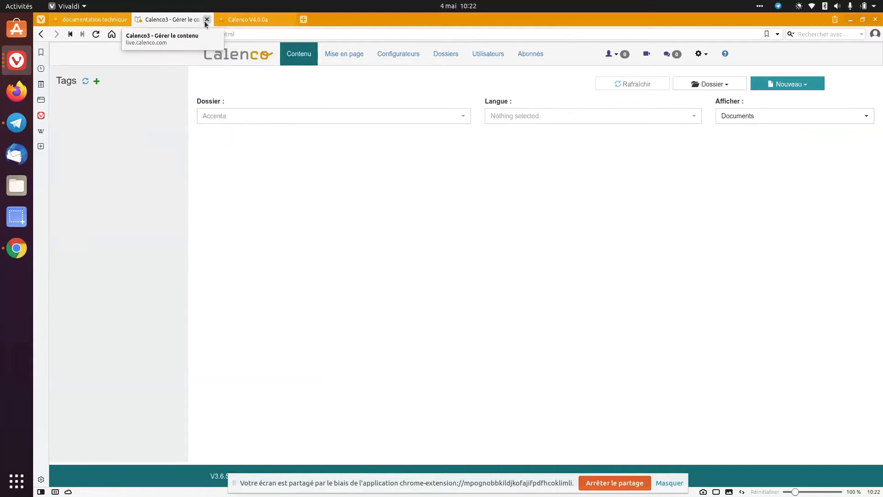
{"action": "left_click", "coordinate": [206, 19]}
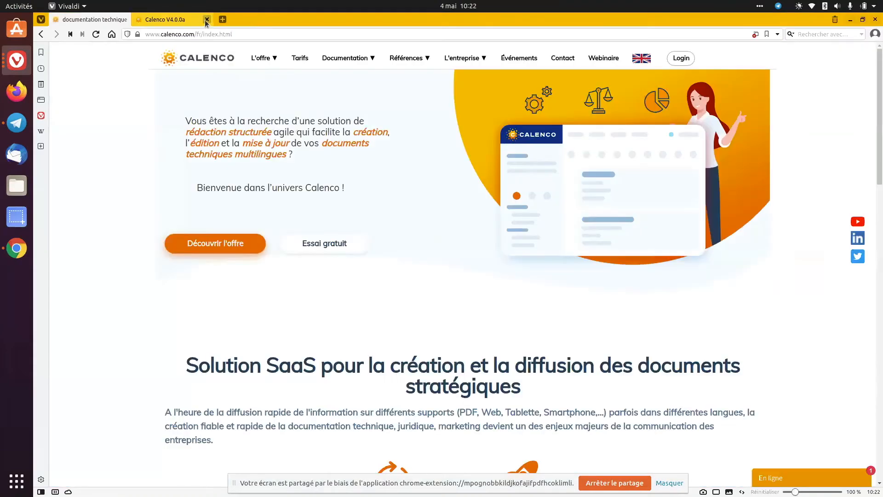
Switch to the Calenco V4.0.0a page and create a tag named notice in the Entreprise AB workspace
{"action": "left_click", "coordinate": [185, 20]}
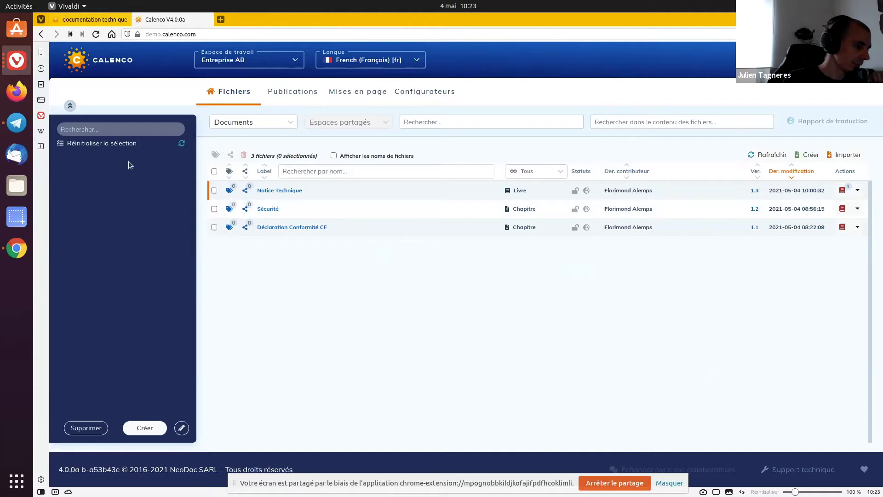
{"action": "left_click", "coordinate": [137, 429]}
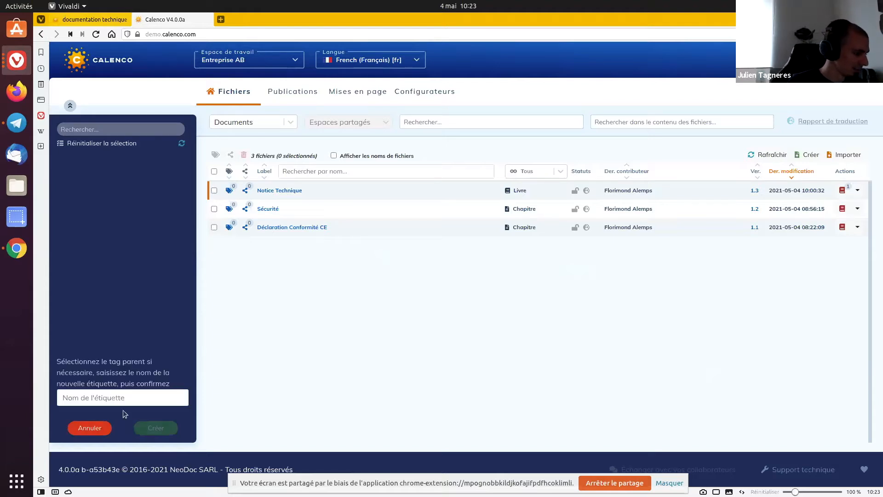
{"action": "type", "text": "Pr"}
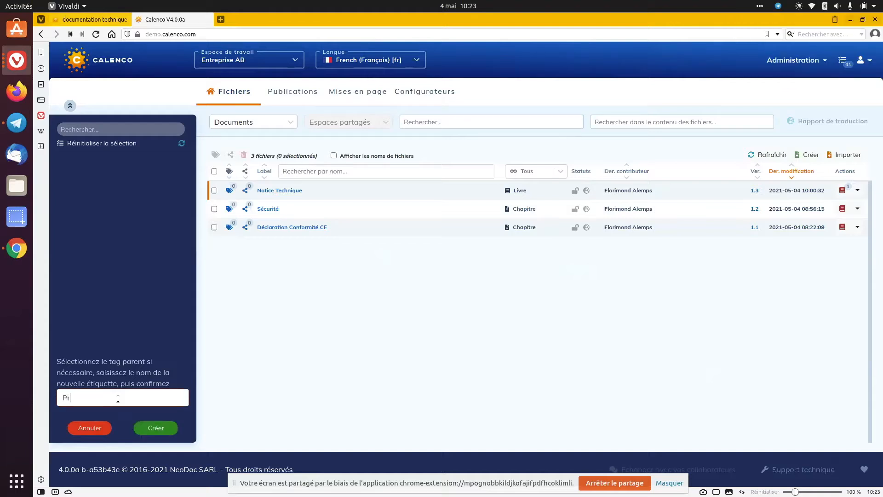
{"action": "key", "text": "BackSpace"}
{"action": "type", "text": "notice"}
{"action": "left_click", "coordinate": [140, 428]}
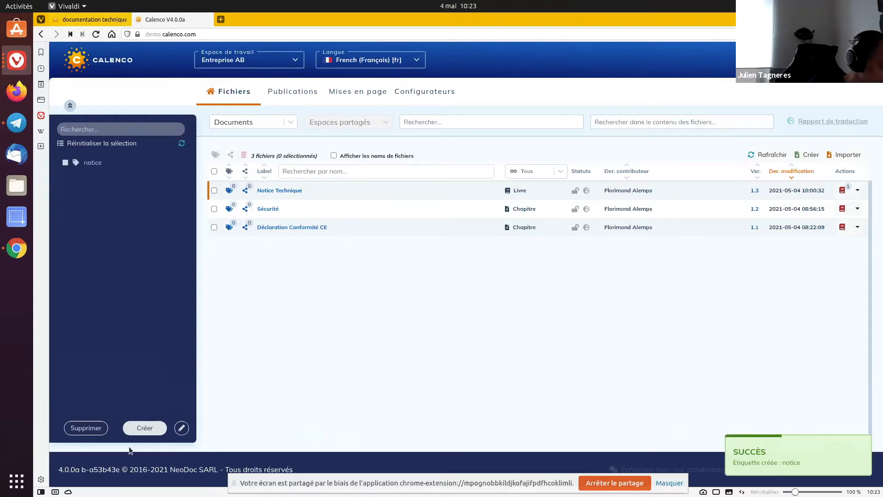
Create a second top-level tag named Notice with a capital N
{"action": "left_click", "coordinate": [133, 429]}
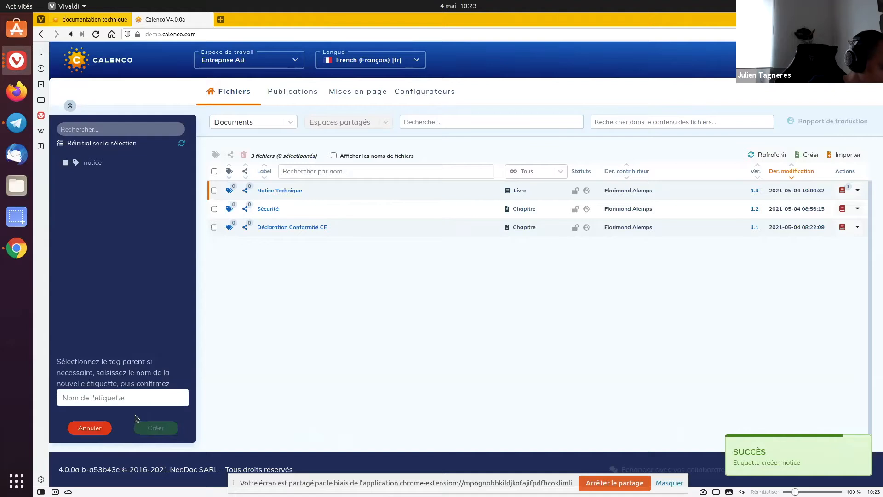
{"action": "left_click", "coordinate": [134, 396]}
{"action": "type", "text": "Notice"}
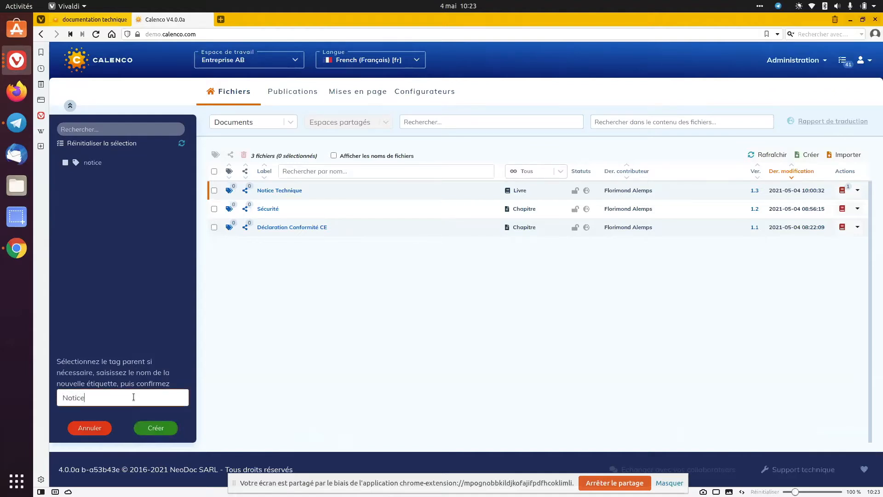
{"action": "left_click", "coordinate": [157, 428]}
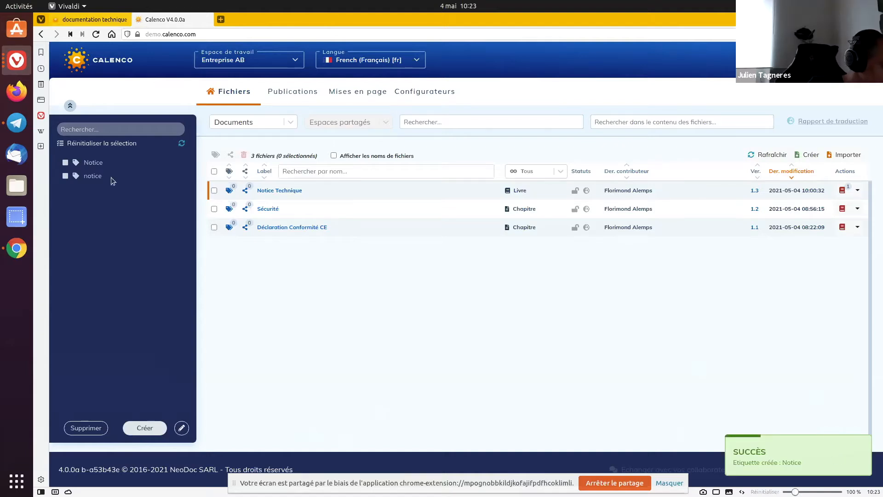
Create a tag named Standard under the lowercase notice tag
{"action": "left_click", "coordinate": [67, 178]}
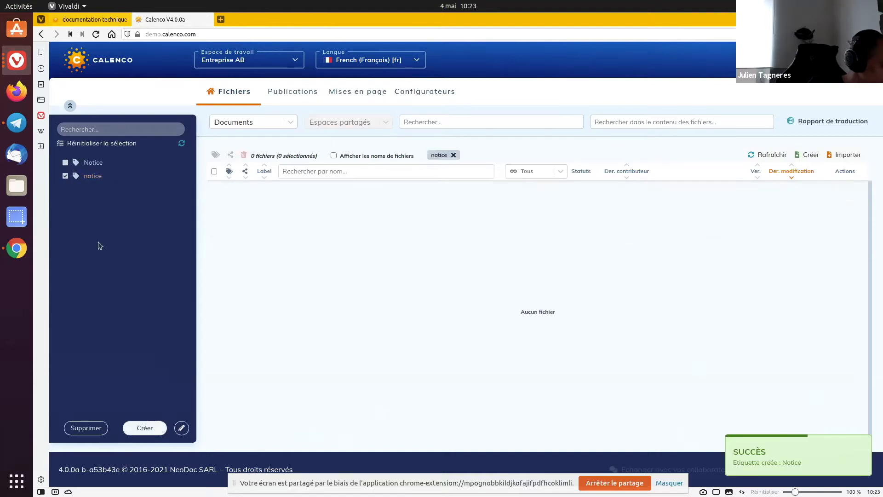
{"action": "left_click", "coordinate": [144, 427]}
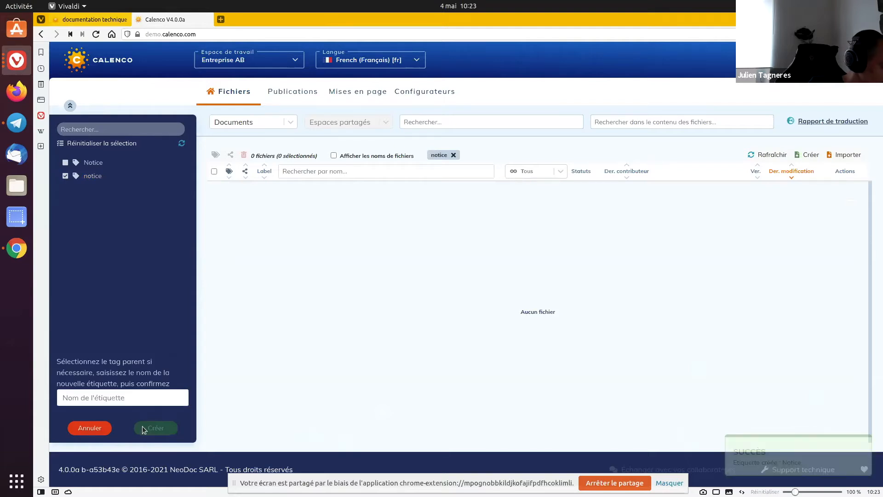
{"action": "left_click", "coordinate": [149, 398]}
{"action": "type", "text": "Satn"}
{"action": "type", "text": "d"}
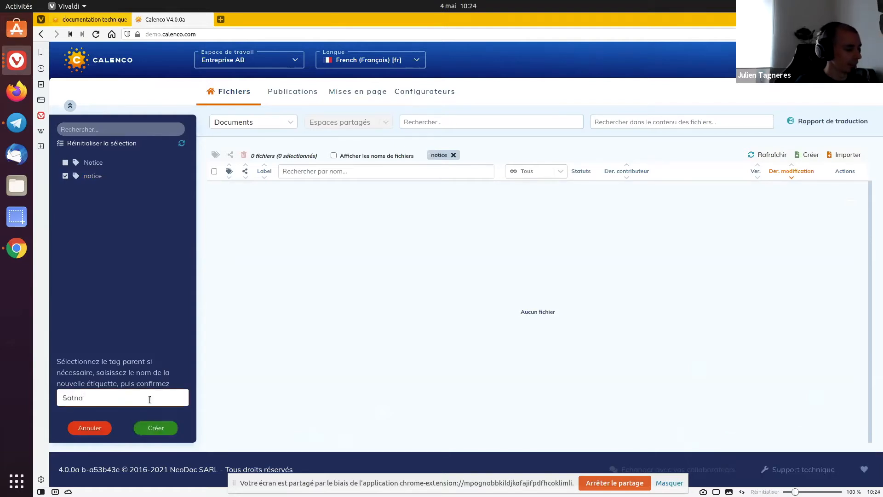
{"action": "key", "text": "BackSpace"}
{"action": "key", "text": "BackSpace"}
{"action": "key", "text": "BackSpace"}
{"action": "key", "text": "BackSpace"}
{"action": "type", "text": "tandard"}
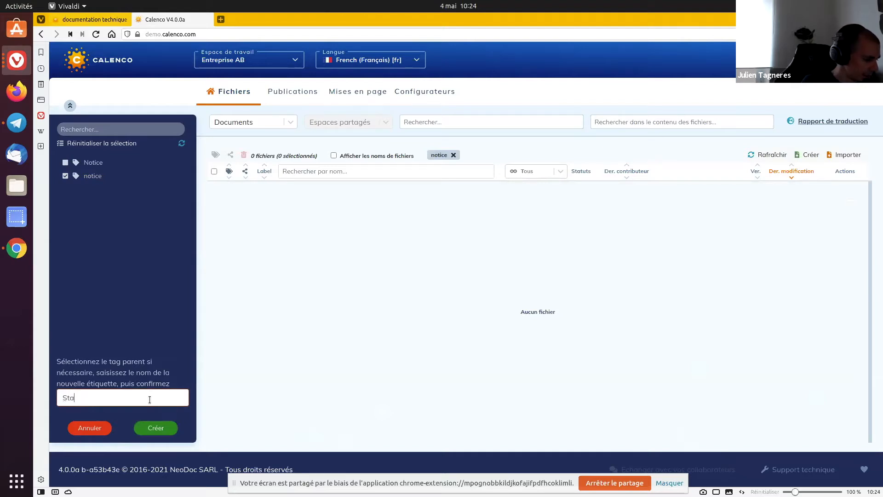
{"action": "left_click", "coordinate": [165, 429]}
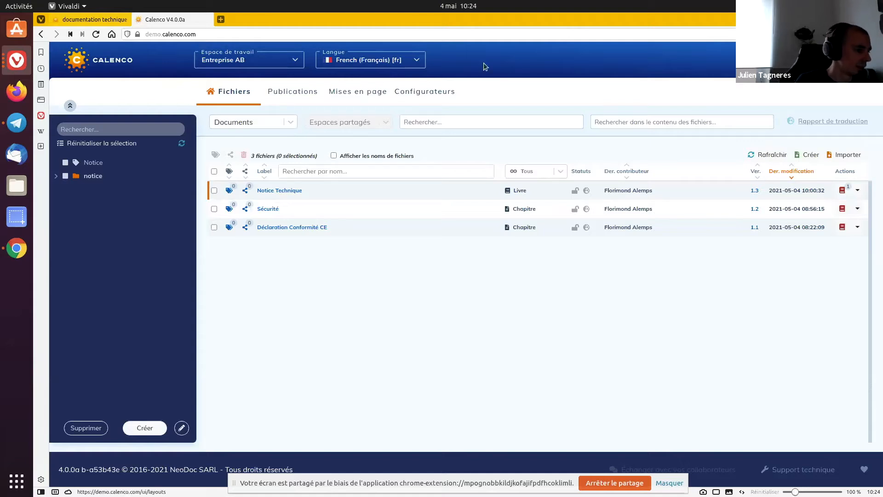
Assign only the Notice tag to the Notice Technique book, leaving notice/Standard unassigned
{"action": "left_click", "coordinate": [230, 191]}
{"action": "left_click", "coordinate": [266, 221]}
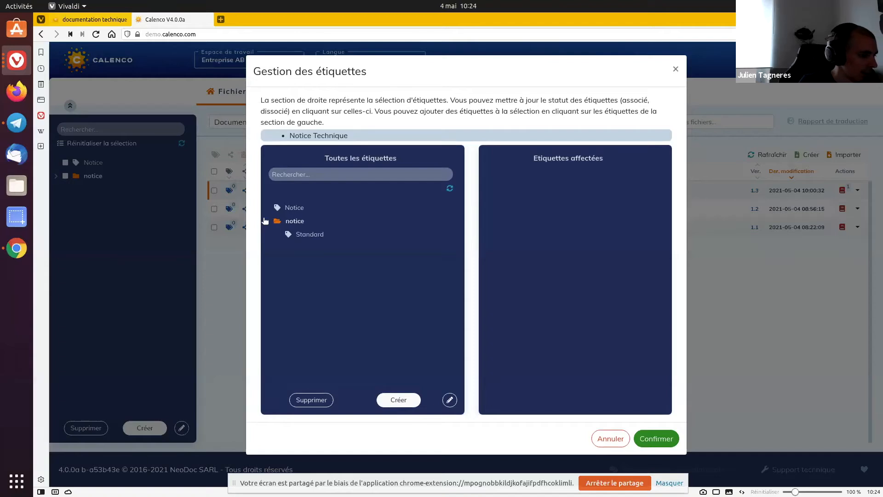
{"action": "left_click", "coordinate": [277, 209]}
{"action": "left_click", "coordinate": [295, 237]}
{"action": "left_click", "coordinate": [524, 172]}
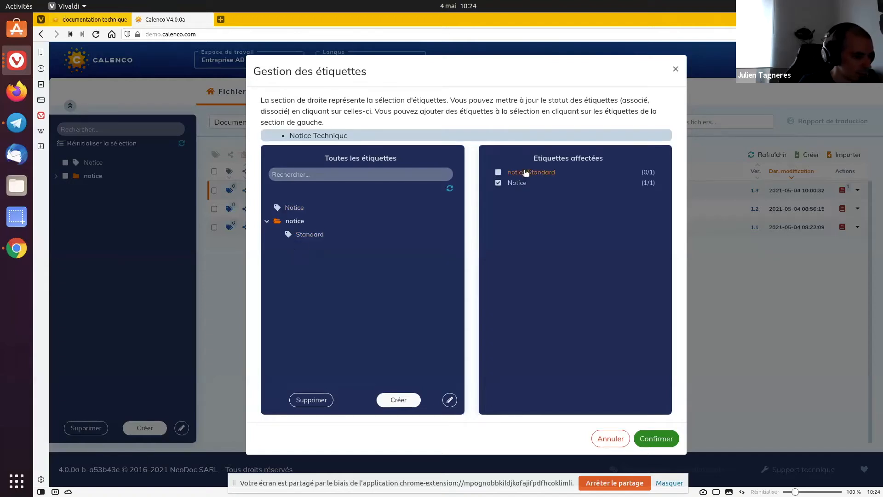
{"action": "left_click", "coordinate": [664, 434]}
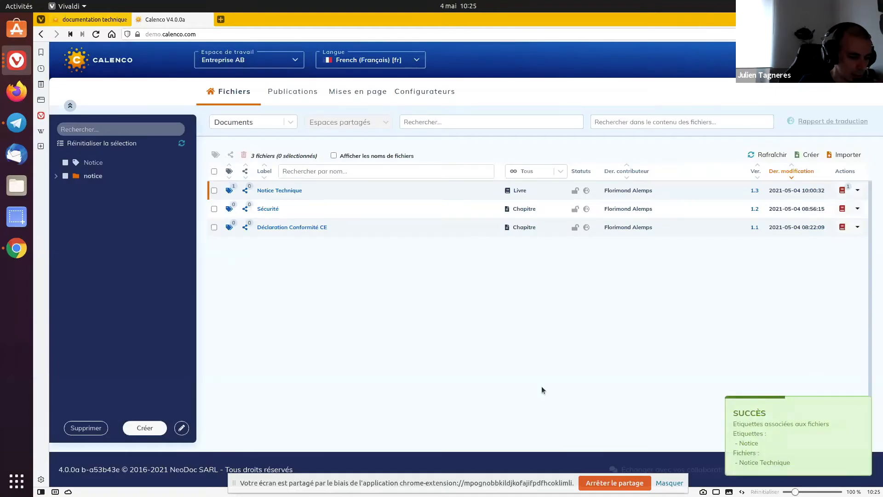
Assign the notice/Standard tag to the Sécurité chapter
{"action": "left_click", "coordinate": [229, 213]}
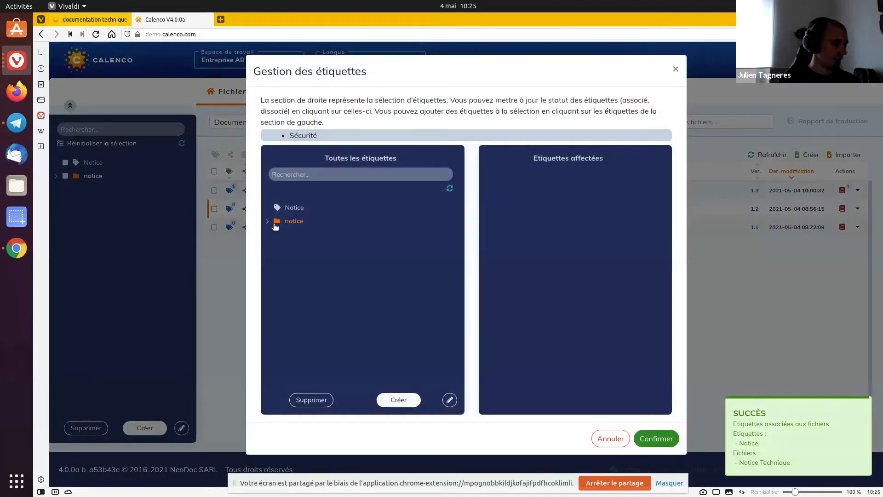
{"action": "left_click", "coordinate": [268, 222]}
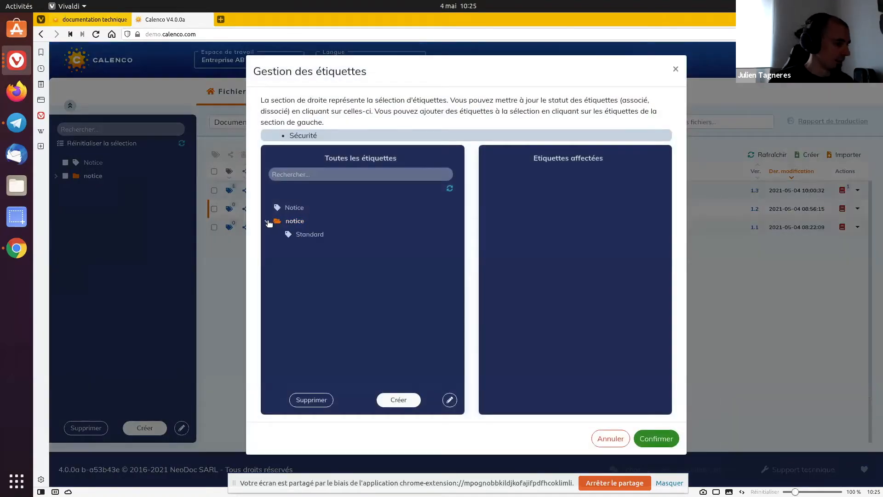
{"action": "left_click", "coordinate": [302, 234]}
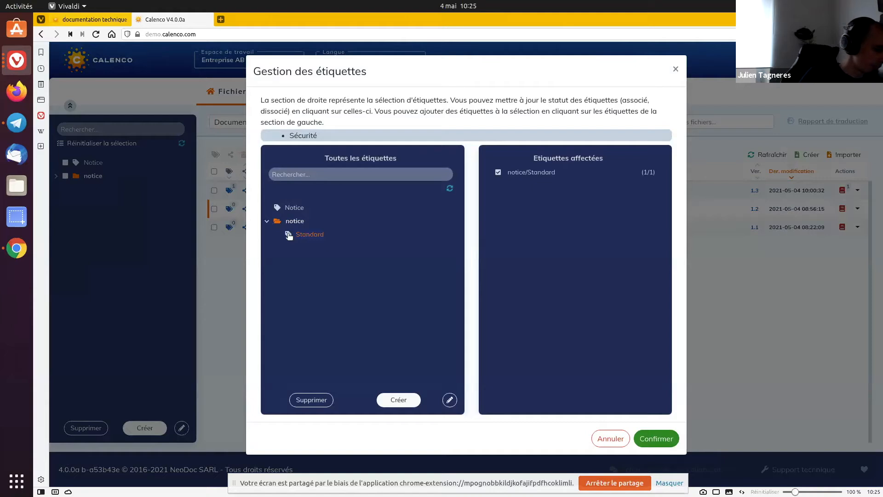
{"action": "left_click", "coordinate": [648, 445]}
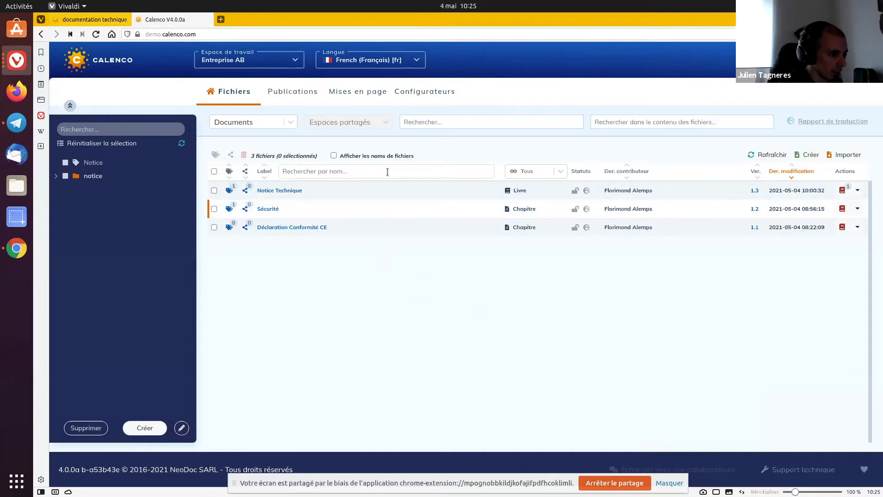
Switch the workspace from Entreprise AB to Alemps Corp
{"action": "left_click", "coordinate": [250, 64]}
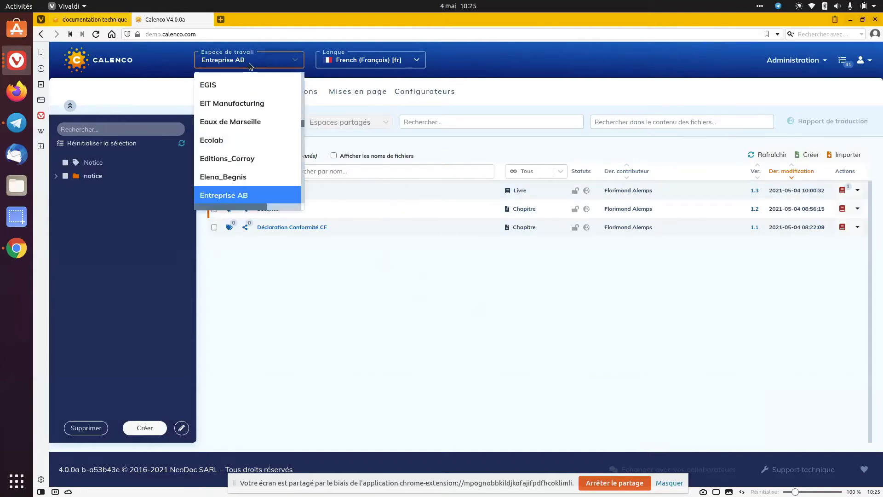
{"action": "type", "text": "alemps"}
{"action": "key", "text": "Return"}
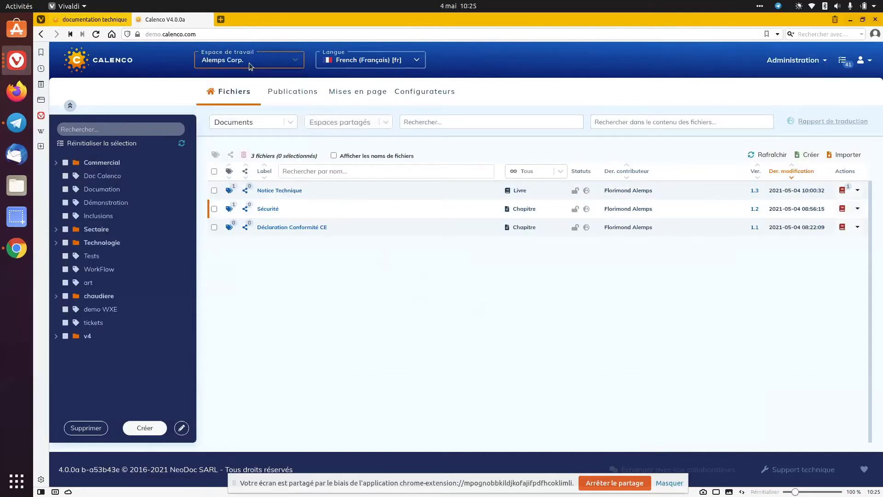
Search the workspace's documents for "test" using the general file search and look through the matching files
{"action": "left_click", "coordinate": [512, 120]}
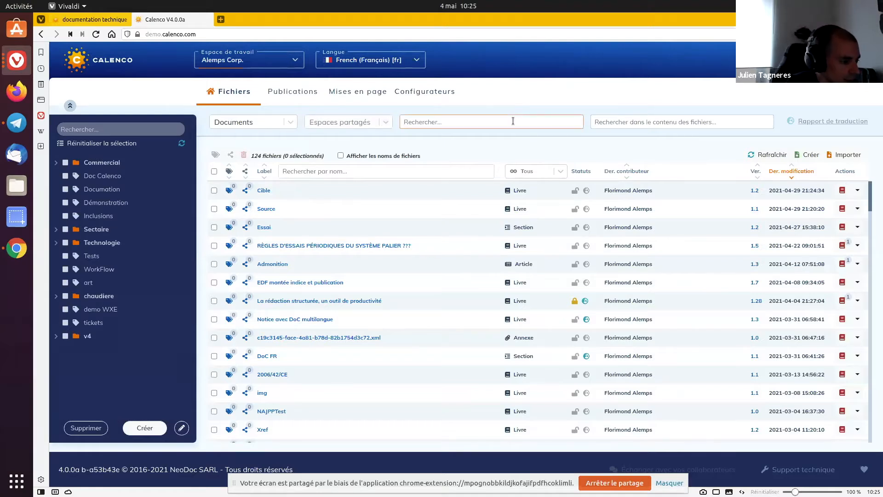
{"action": "type", "text": "xef"}
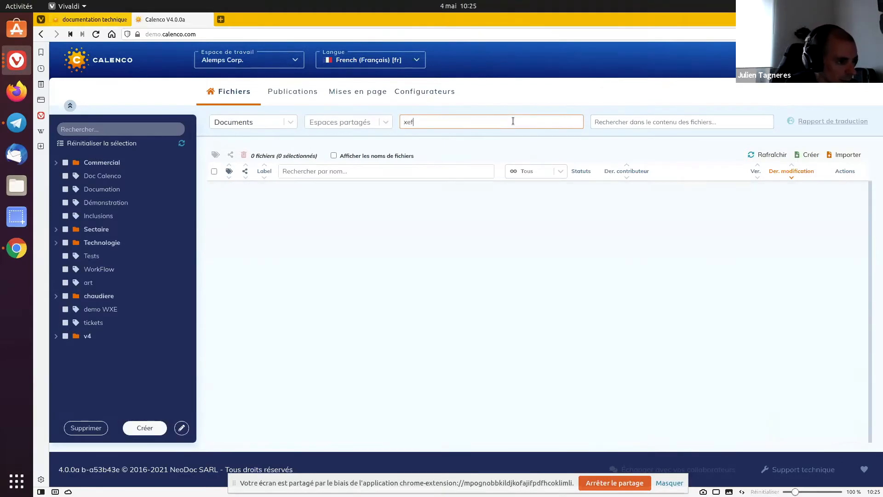
{"action": "key", "text": "BackSpace"}
{"action": "key", "text": "BackSpace"}
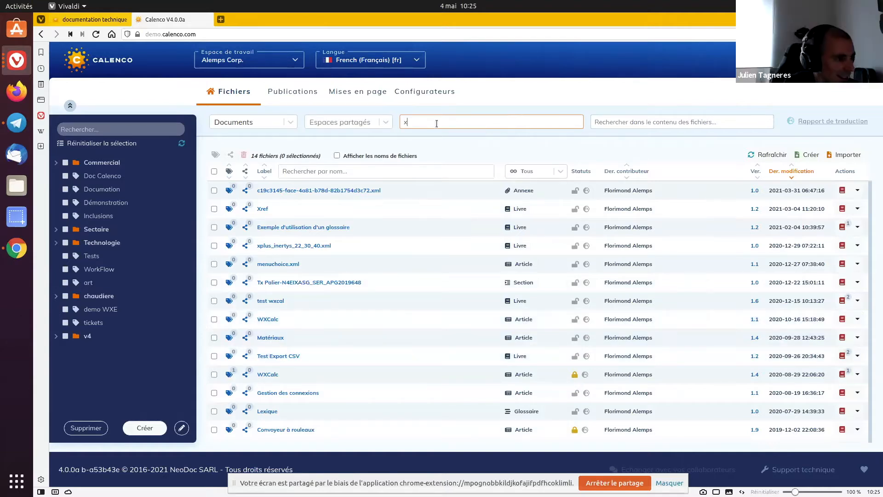
{"action": "key", "text": "BackSpace"}
{"action": "type", "text": "test"}
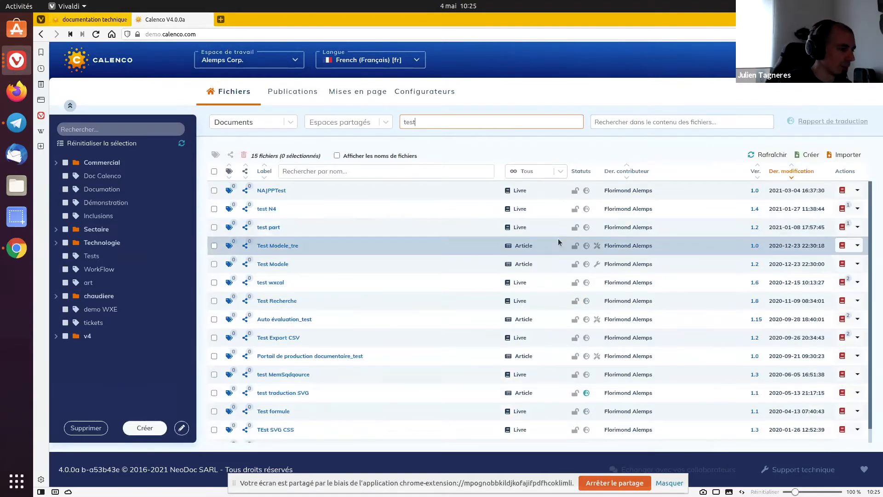
{"action": "scroll", "coordinate": [558, 239], "scroll_direction": "down", "scroll_amount": 1}
{"action": "scroll", "coordinate": [553, 270], "scroll_direction": "up", "scroll_amount": 1}
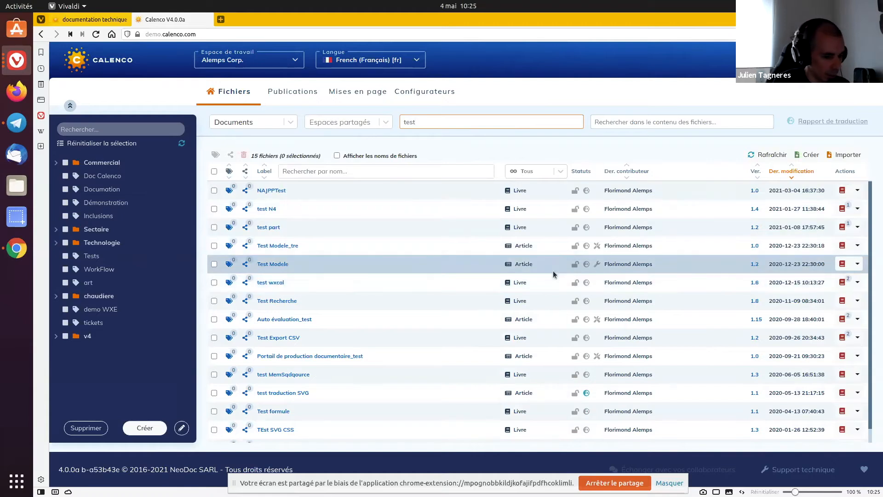
{"action": "left_click", "coordinate": [511, 143]}
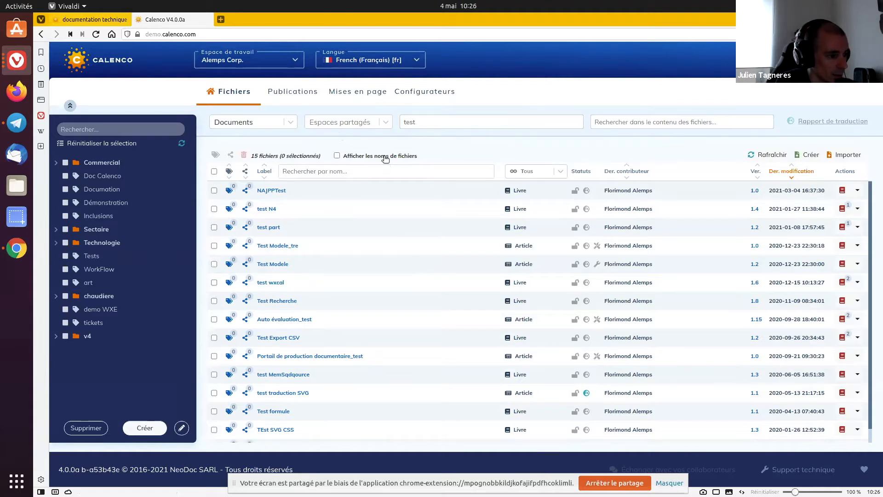
Replace the general file search term with the contributor's first name
{"action": "left_click", "coordinate": [358, 173]}
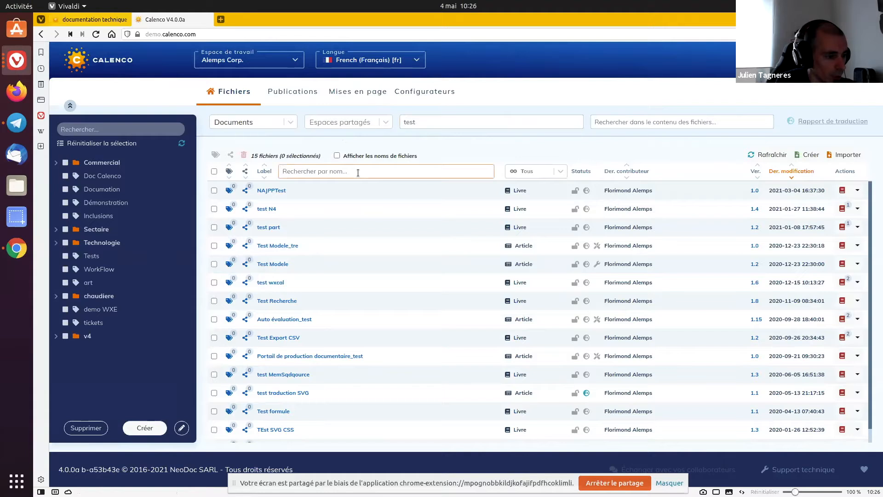
{"action": "double_click", "coordinate": [406, 122]}
{"action": "key", "text": "BackSpace"}
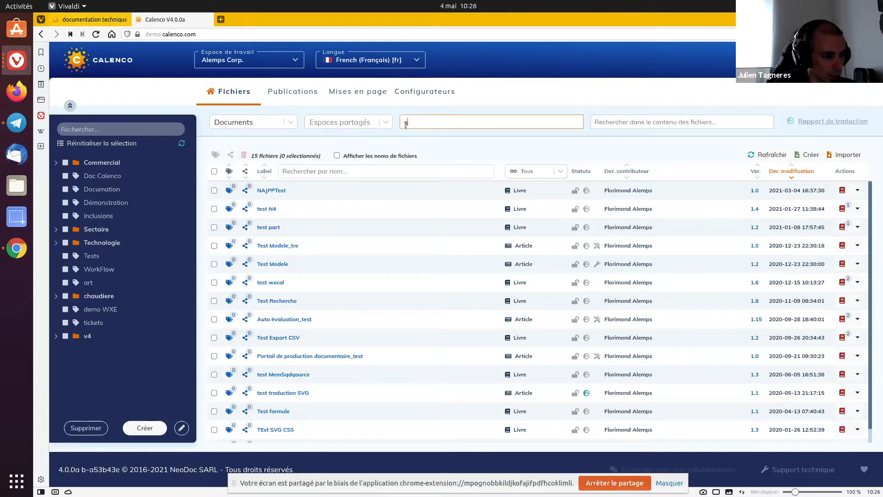
{"action": "type", "text": "florimond"}
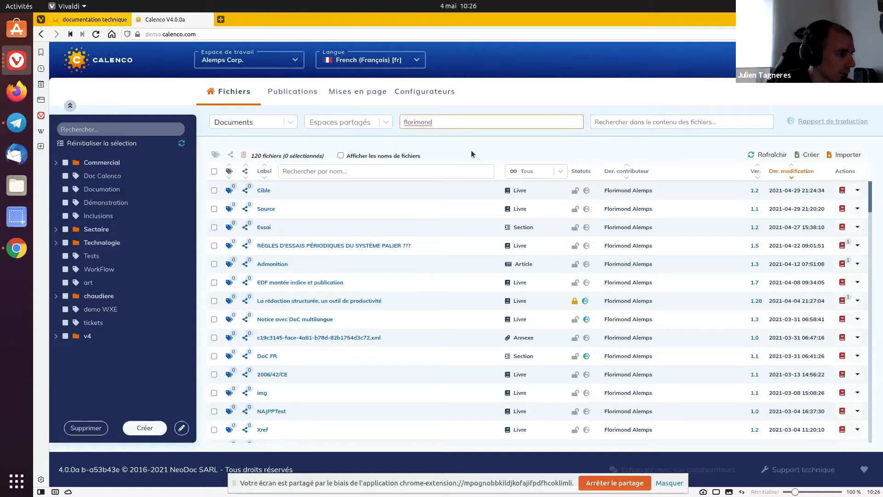
Filter the found documents by the label text "Sou" and clear that label filter
{"action": "left_click", "coordinate": [454, 168]}
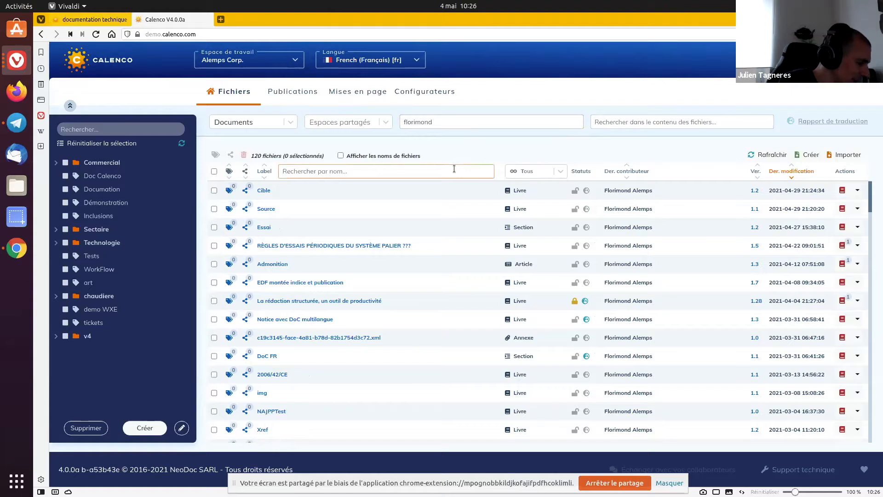
{"action": "type", "text": "S"}
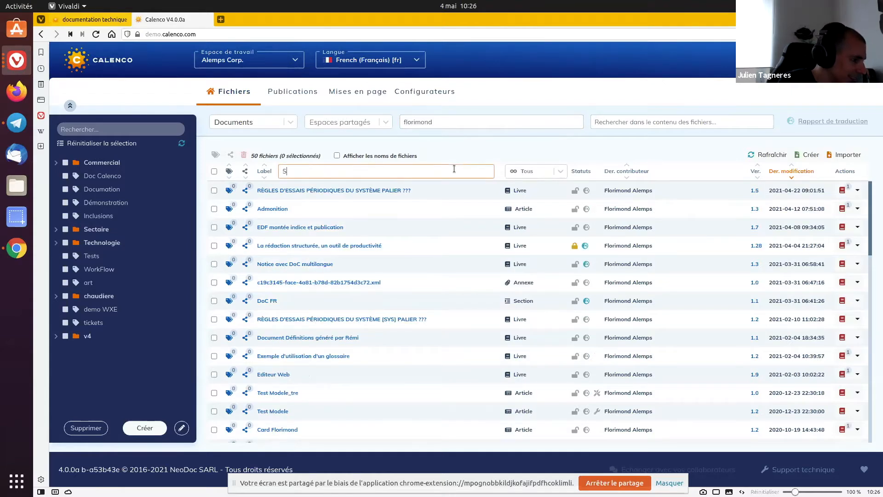
{"action": "type", "text": "ou"}
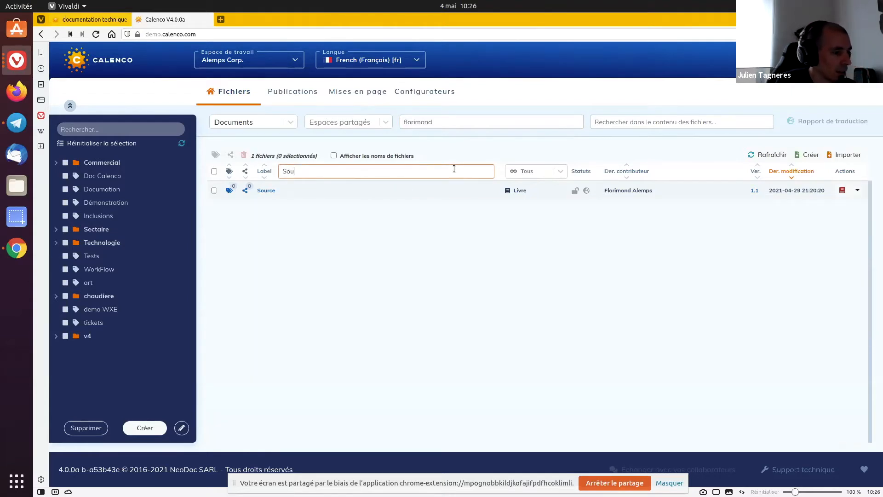
{"action": "key", "text": "BackSpace"}
{"action": "key", "text": "BackSpace"}
{"action": "key", "text": "BackSpace"}
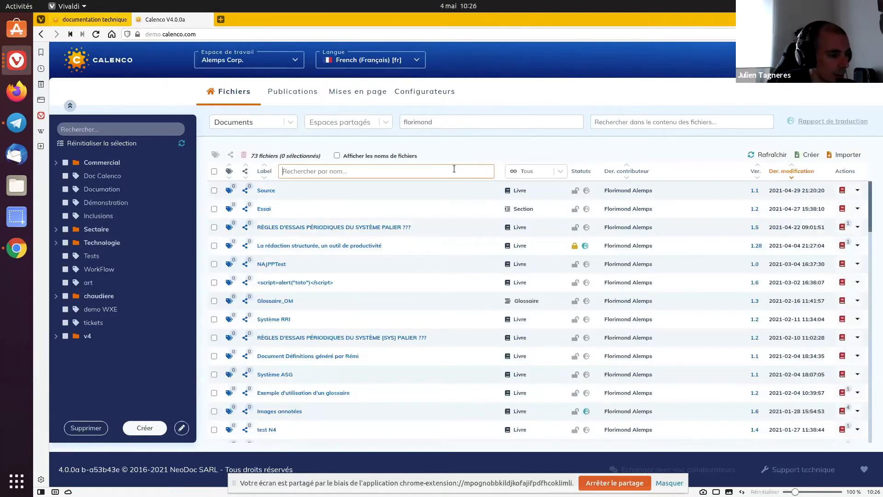
Filter the found documents by file type, trying Article and Chapitre before settling on Livre
{"action": "left_click", "coordinate": [520, 171]}
{"action": "left_click", "coordinate": [531, 211]}
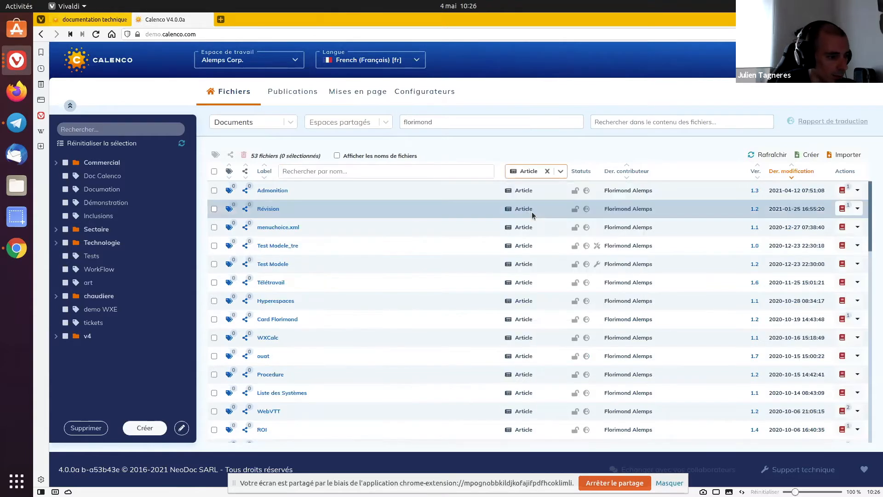
{"action": "left_click", "coordinate": [548, 171]}
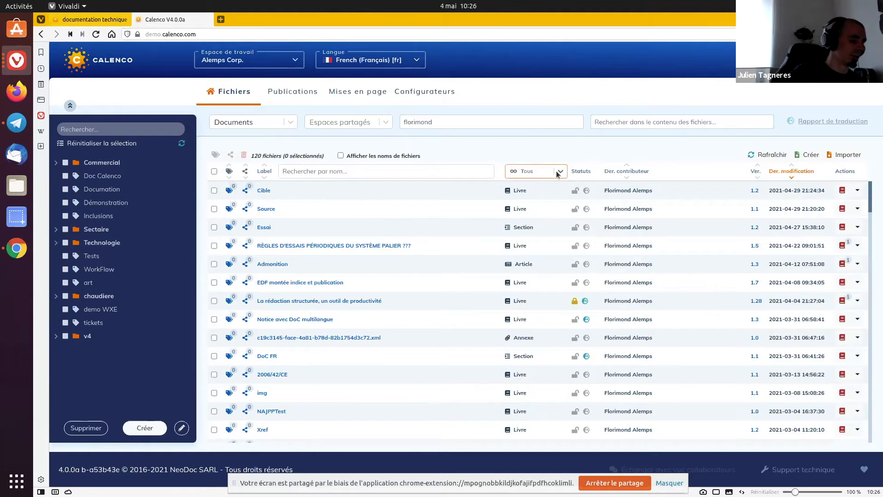
{"action": "left_click", "coordinate": [558, 171]}
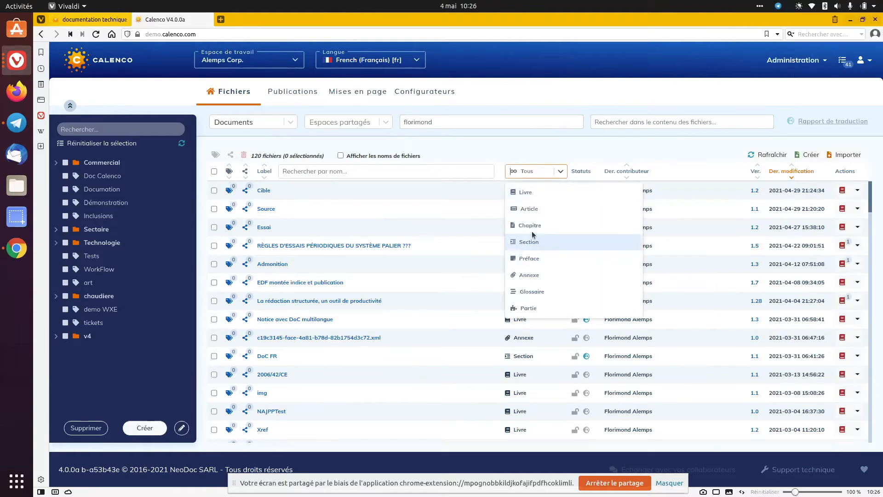
{"action": "left_click", "coordinate": [530, 225]}
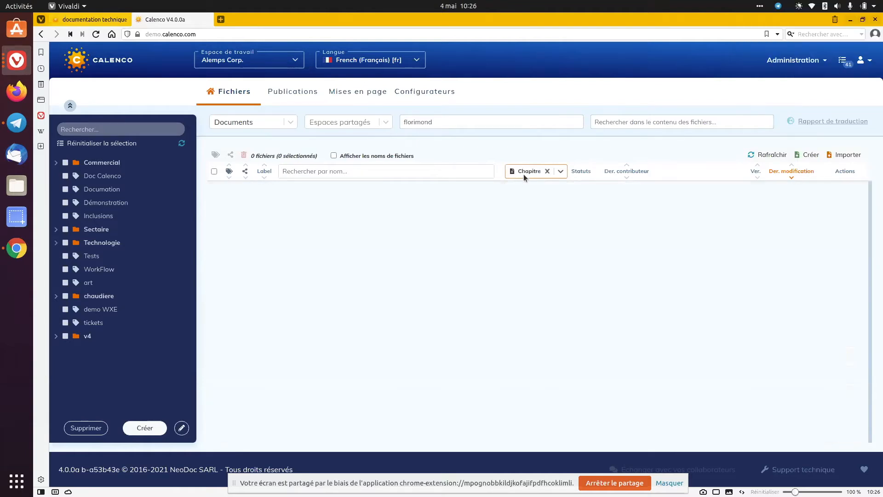
{"action": "left_click", "coordinate": [523, 173]}
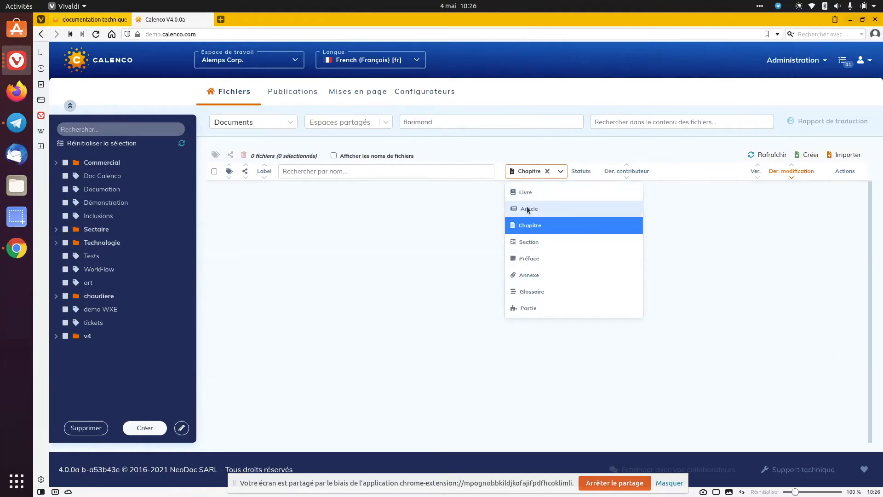
{"action": "left_click", "coordinate": [527, 196]}
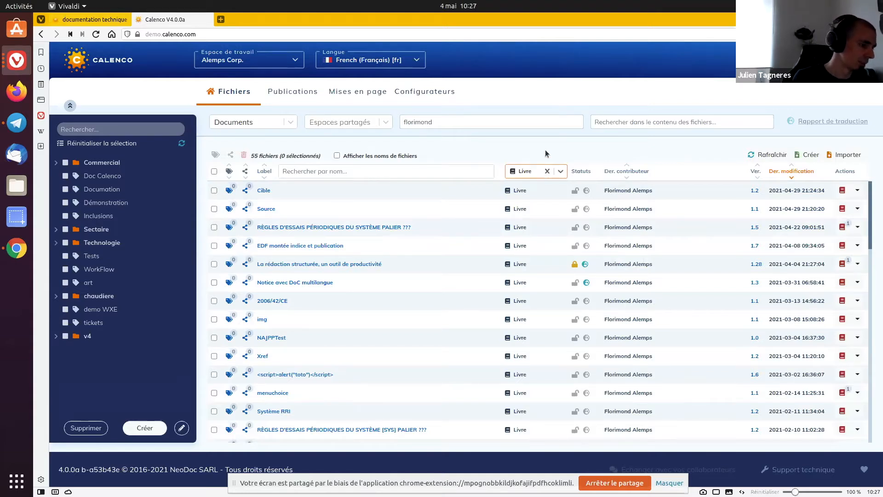
Search within the contents of the listed books for "rédact" and clear the content query
{"action": "left_click", "coordinate": [627, 120]}
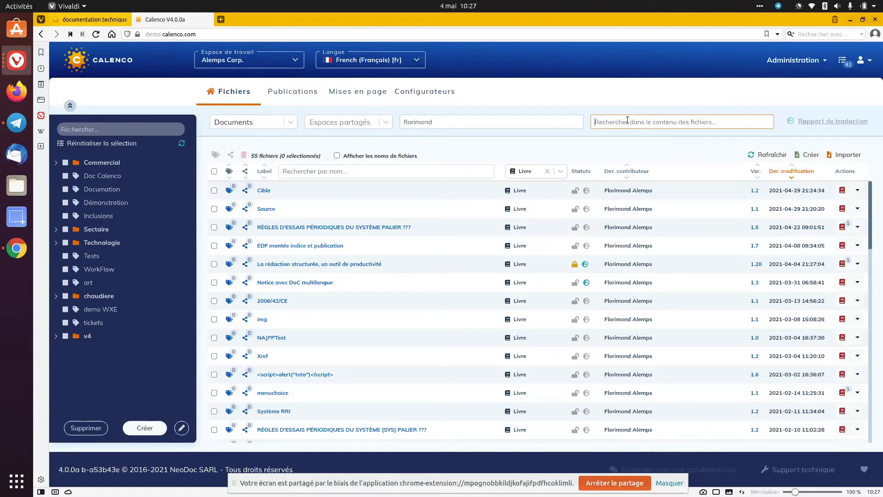
{"action": "type", "text": "rédact"}
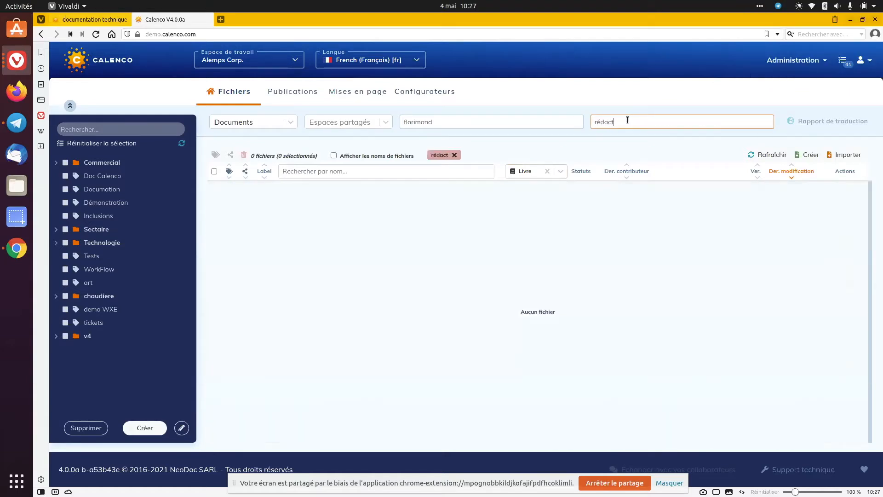
{"action": "key", "text": "BackSpace"}
{"action": "key", "text": "BackSpace"}
{"action": "key", "text": "BackSpace"}
{"action": "key", "text": "BackSpace"}
{"action": "key", "text": "BackSpace"}
{"action": "key", "text": "BackSpace"}
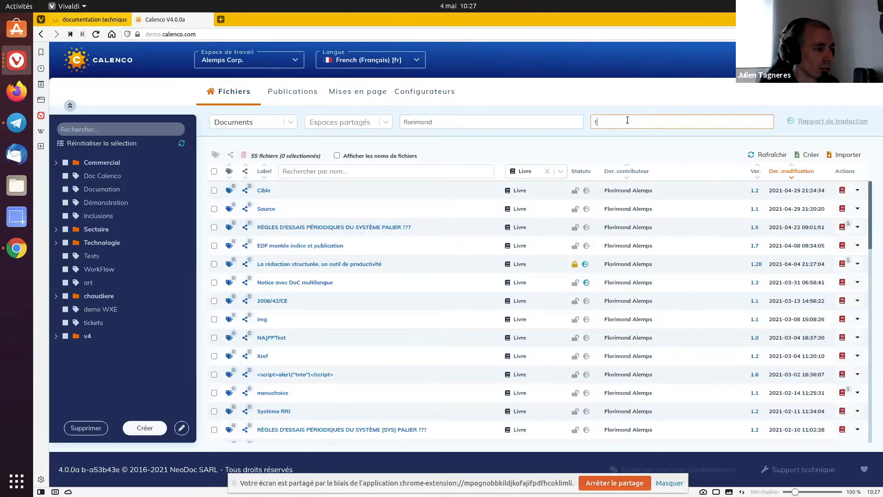
{"action": "type", "text": "te"}
Search the file contents for "techn" with the general search emptied, and remove the content filter
{"action": "key", "text": "BackSpace"}
{"action": "key", "text": "BackSpace"}
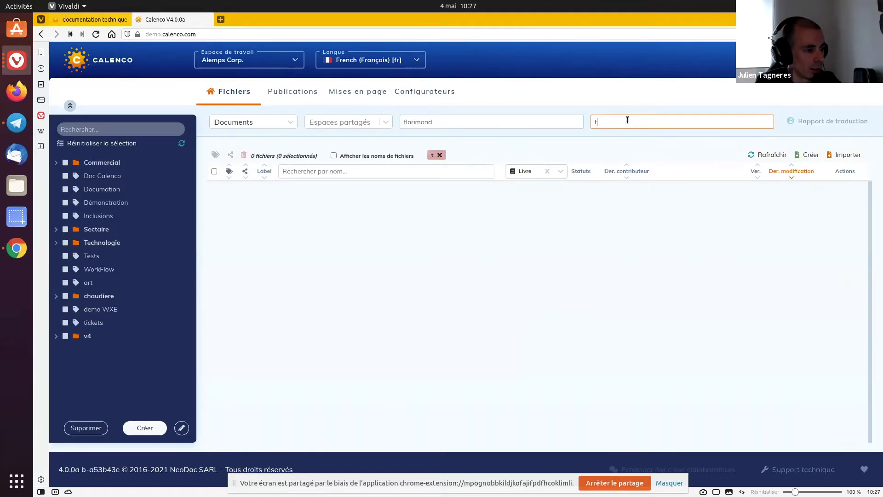
{"action": "double_click", "coordinate": [503, 122]}
{"action": "key", "text": "BackSpace"}
{"action": "left_click", "coordinate": [616, 118]}
{"action": "type", "text": "tes"}
{"action": "type", "text": "c"}
{"action": "type", "text": "hn"}
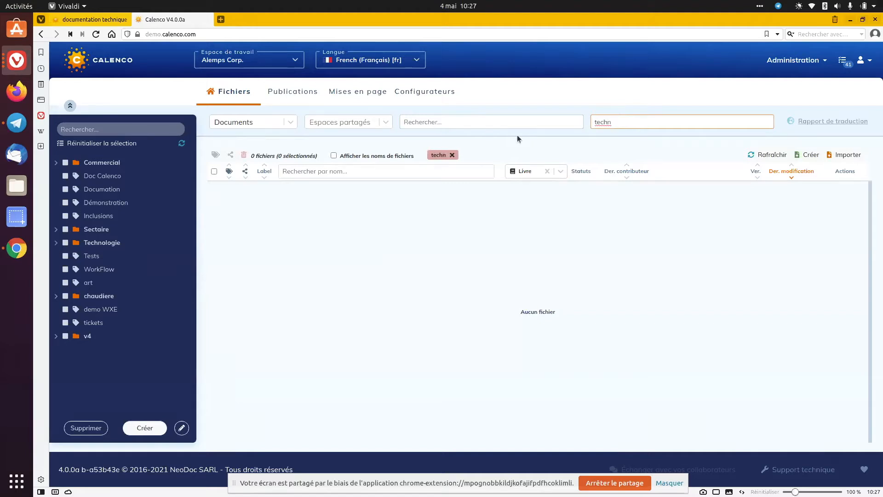
{"action": "left_click", "coordinate": [451, 156]}
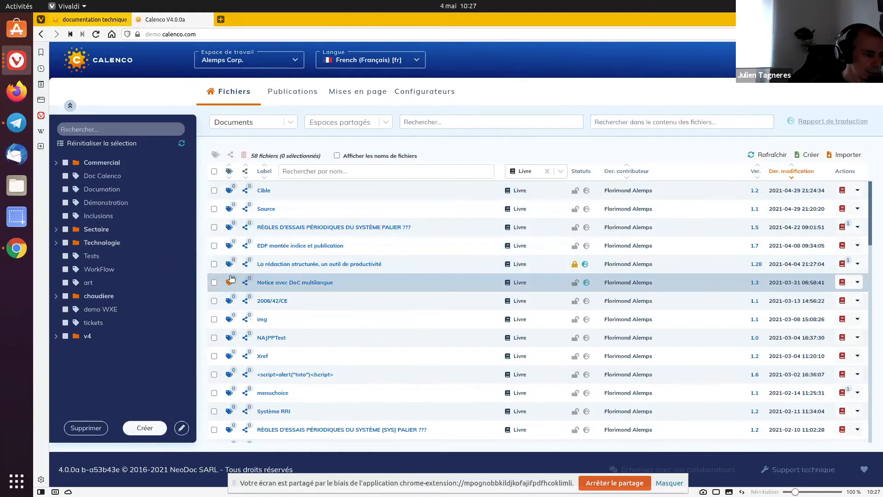
Look through the Publications and Mises en page sections and return to the workspace's files
{"action": "left_click", "coordinate": [317, 93]}
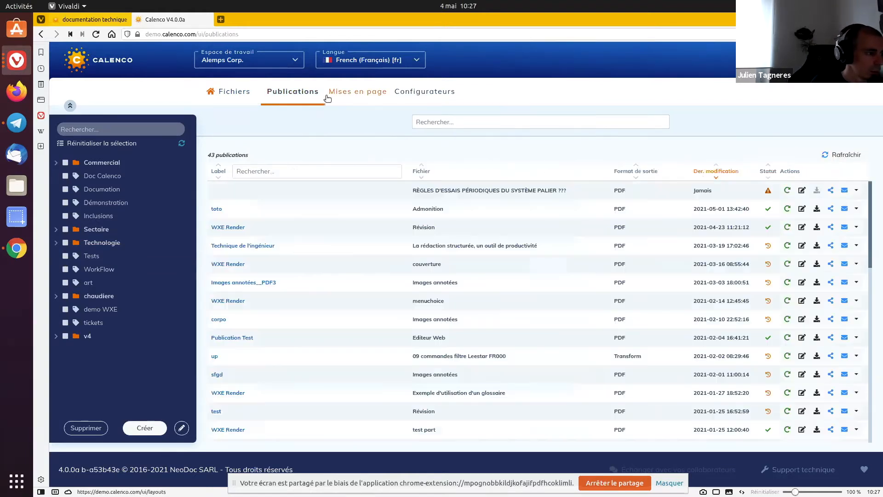
{"action": "left_click", "coordinate": [348, 94]}
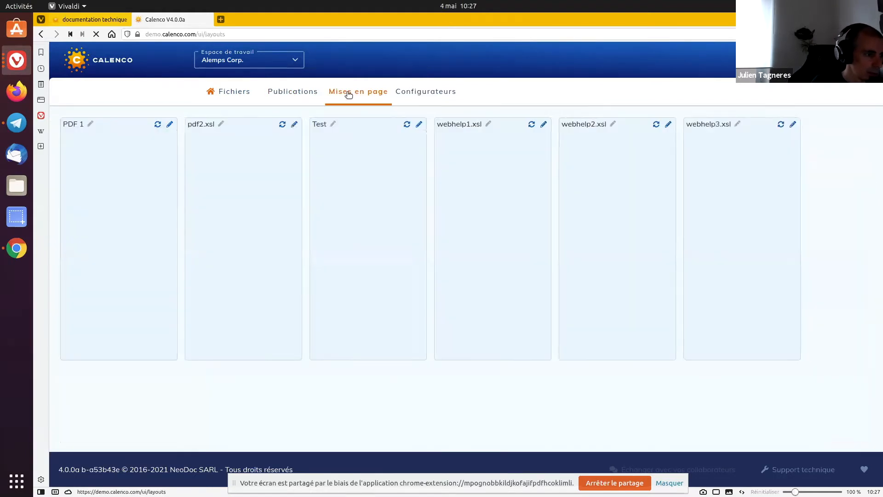
{"action": "left_click", "coordinate": [296, 91]}
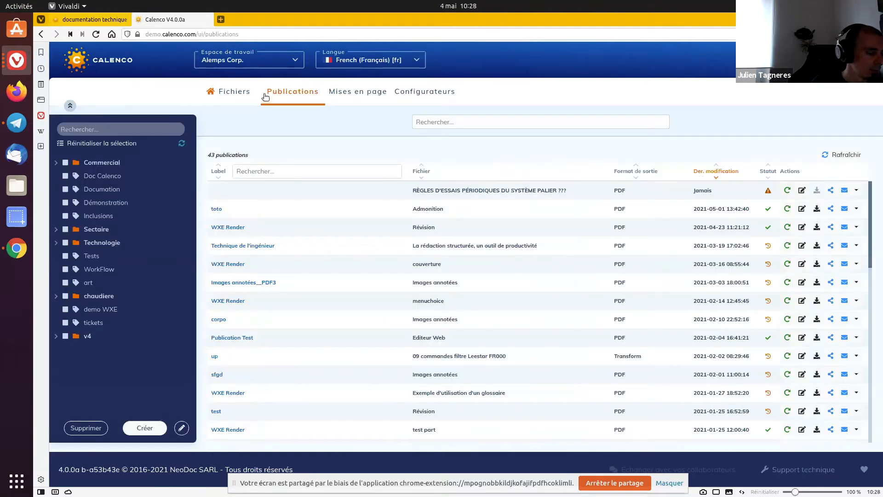
{"action": "left_click", "coordinate": [240, 98]}
{"action": "left_click", "coordinate": [277, 94]}
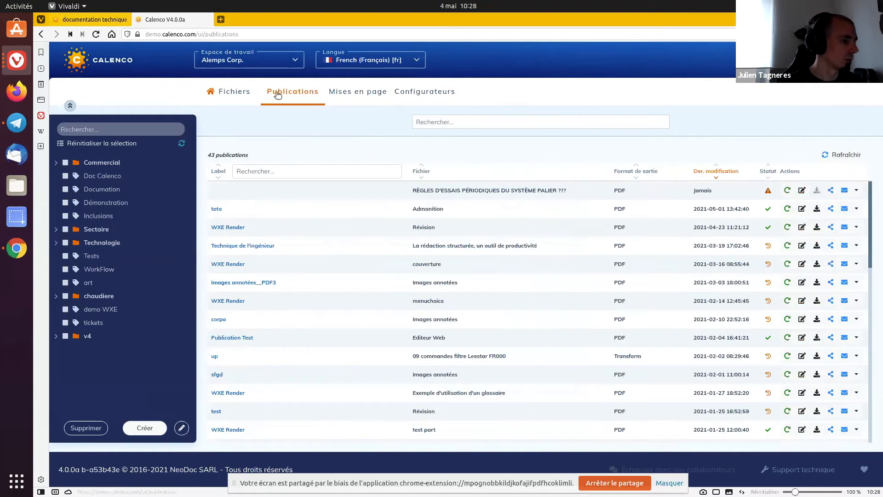
{"action": "left_click", "coordinate": [244, 97]}
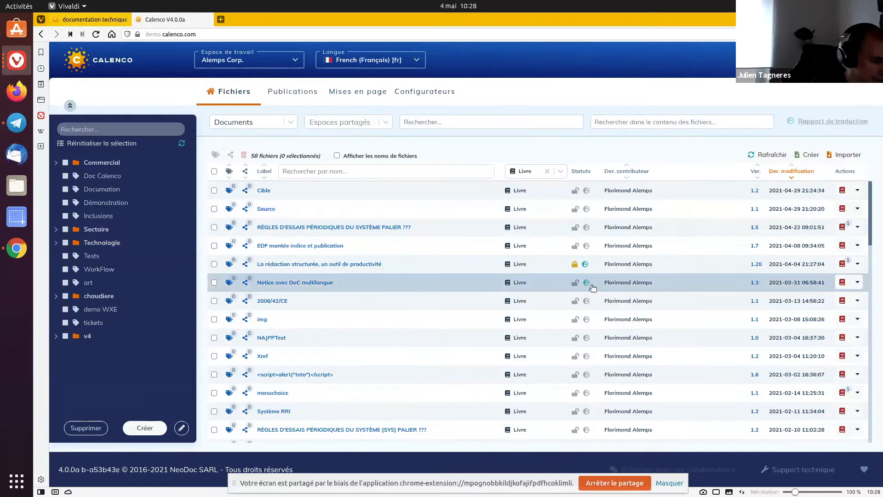
{"action": "mouse_move", "coordinate": [594, 286]}
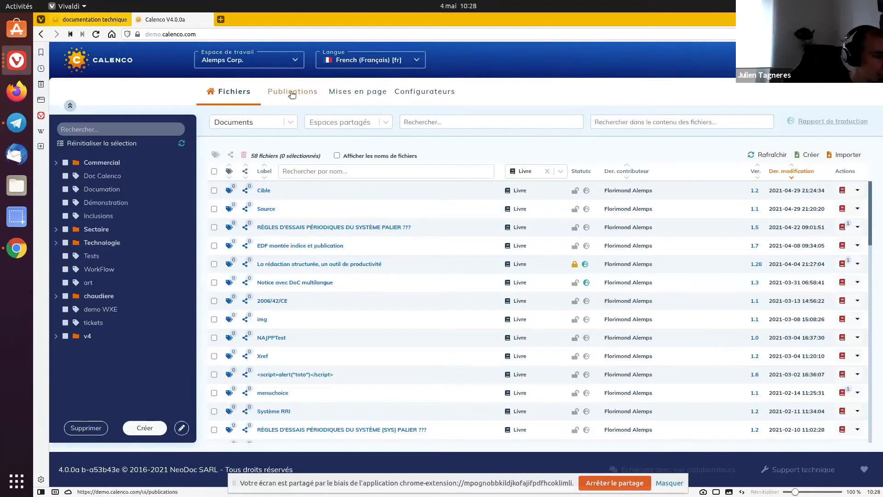
{"action": "left_click", "coordinate": [357, 93]}
{"action": "left_click", "coordinate": [221, 96]}
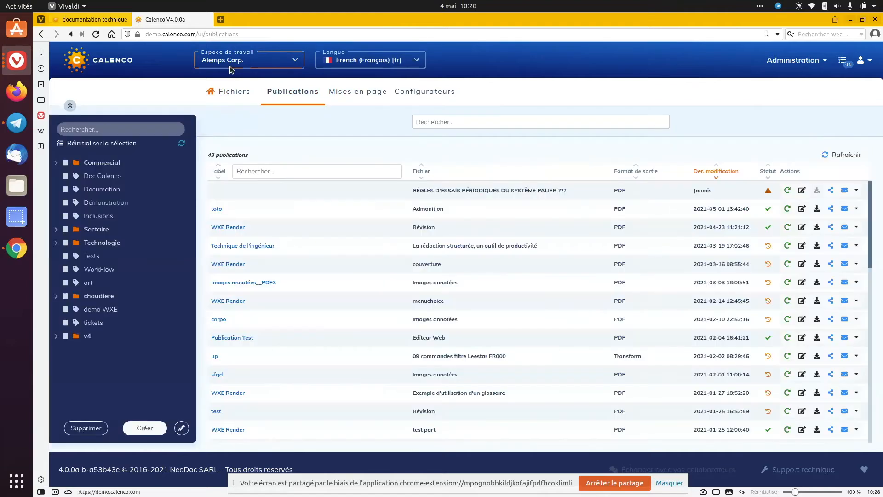
Display the workspace's files as Images (galerie) and switch the language to Commun
{"action": "left_click", "coordinate": [237, 125]}
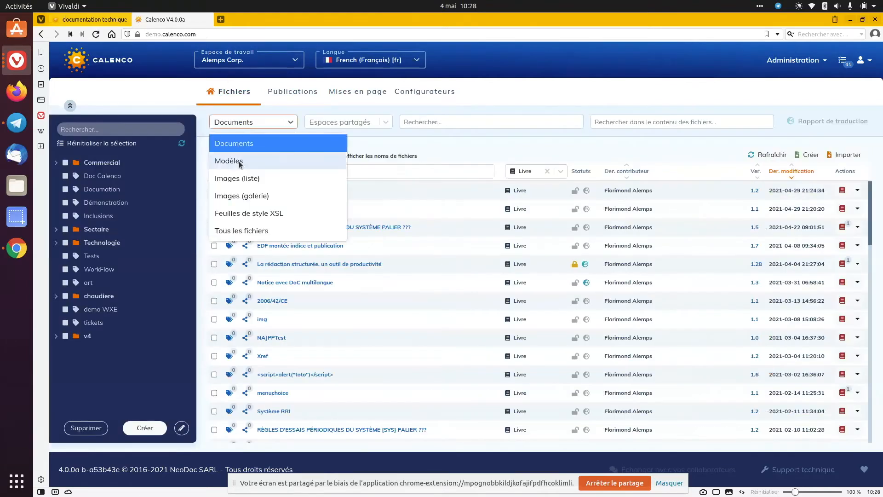
{"action": "left_click", "coordinate": [239, 196]}
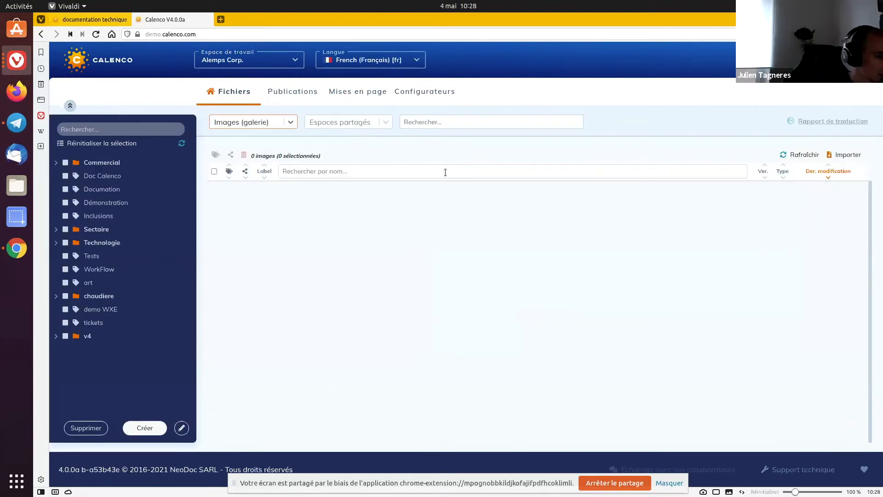
{"action": "left_click", "coordinate": [271, 125]}
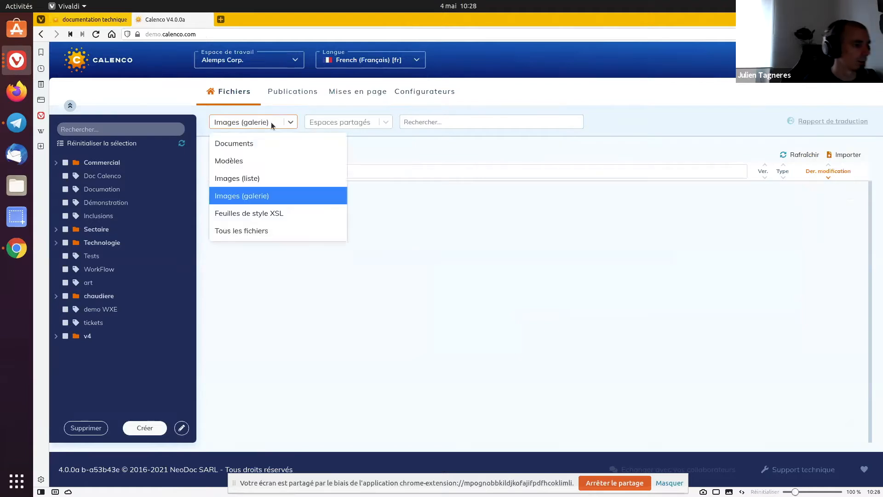
{"action": "left_click", "coordinate": [272, 125]}
{"action": "left_click", "coordinate": [368, 60]}
{"action": "left_click", "coordinate": [345, 83]}
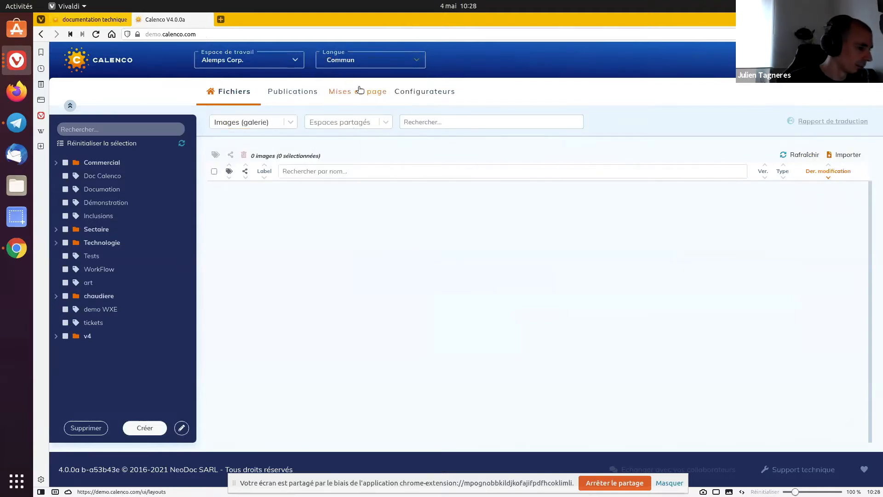
Remove the Livre type filter from the Documents list and return to the Images (galerie) display
{"action": "left_click", "coordinate": [237, 124]}
{"action": "left_click", "coordinate": [237, 143]}
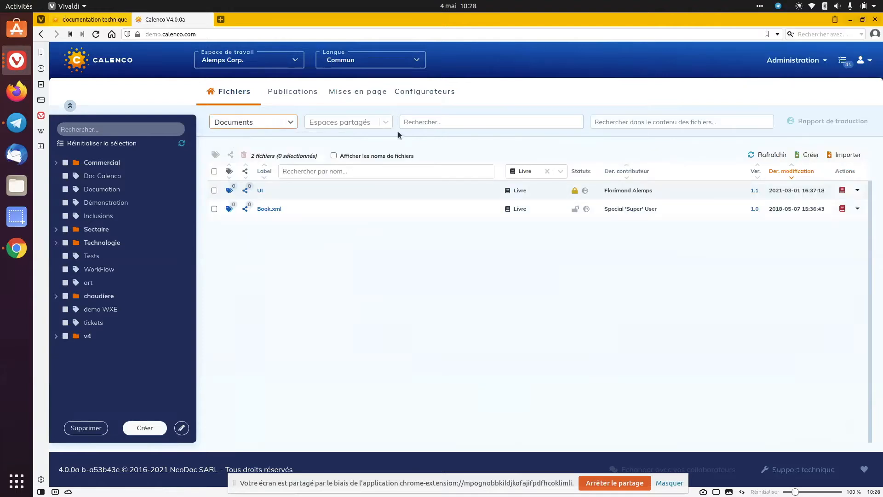
{"action": "left_click", "coordinate": [548, 171]}
{"action": "left_click", "coordinate": [262, 122]}
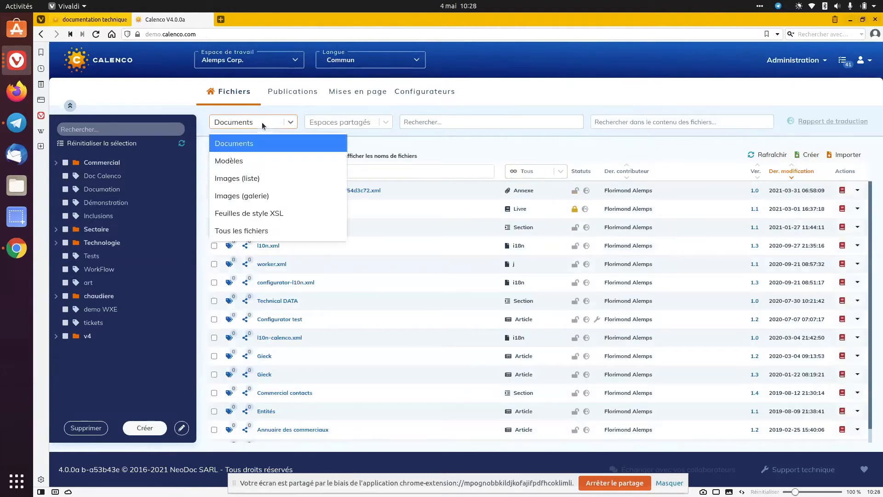
{"action": "left_click", "coordinate": [252, 196]}
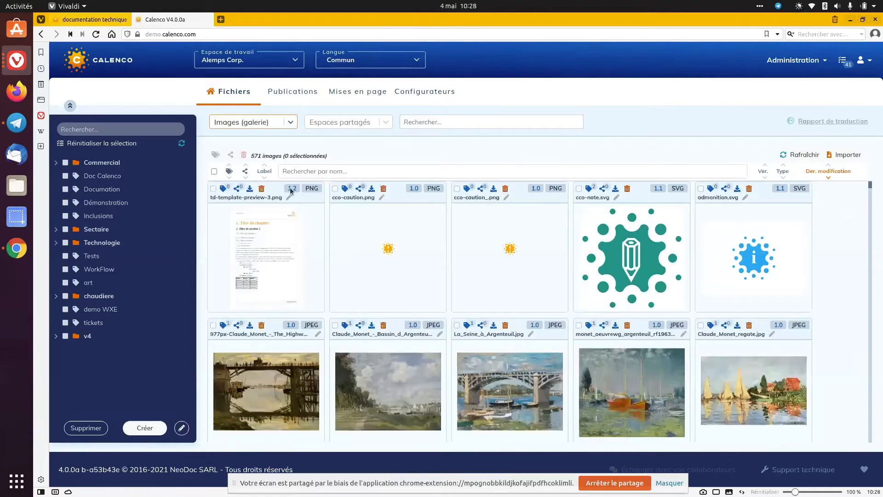
Filter the image gallery by the label text "png" and clear the filter
{"action": "left_click", "coordinate": [440, 168]}
{"action": "type", "text": "png"}
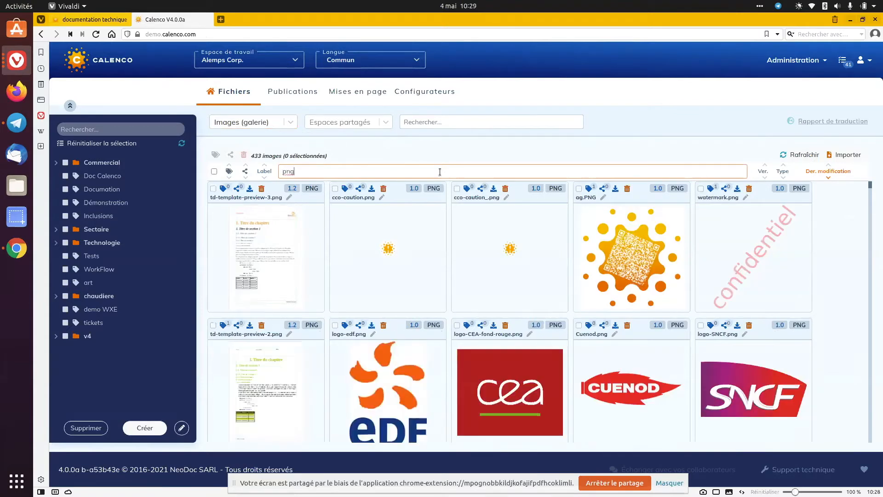
{"action": "key", "text": "BackSpace"}
{"action": "key", "text": "BackSpace"}
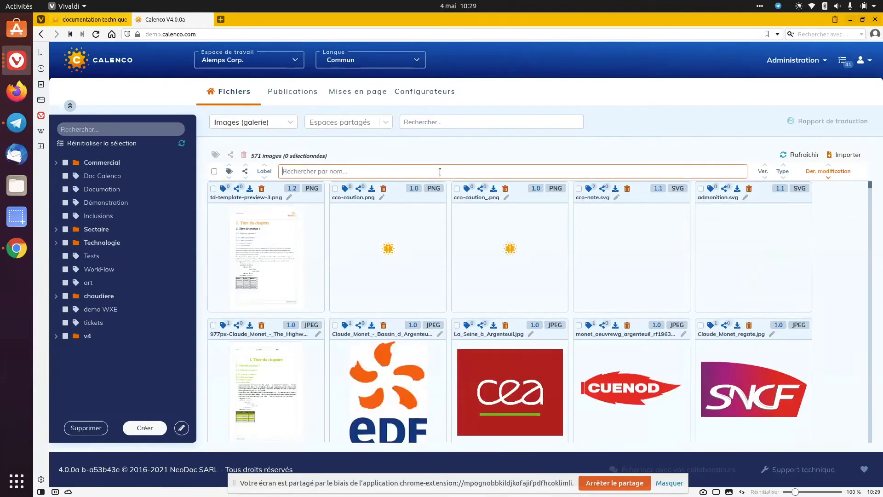
Filter the image gallery by the label text "templ"
{"action": "type", "text": "templ"}
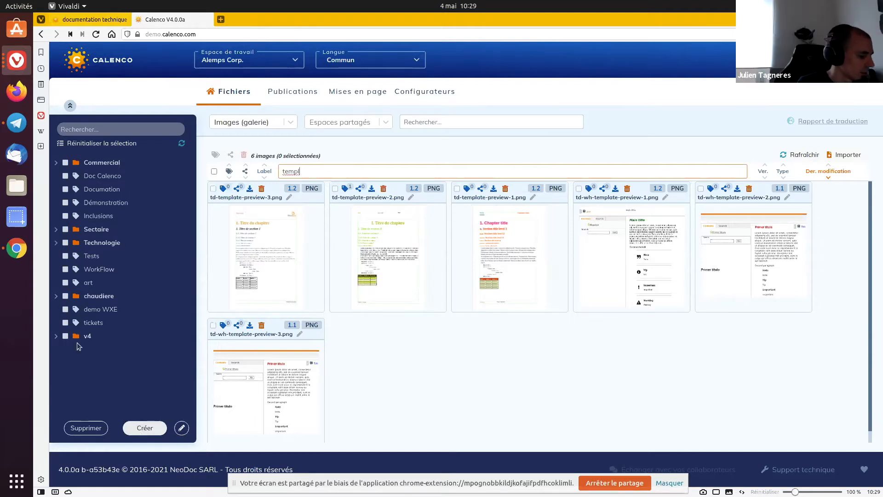
Rename the tag "art" to "artificiel"
{"action": "left_click", "coordinate": [65, 282]}
{"action": "left_click", "coordinate": [182, 428]}
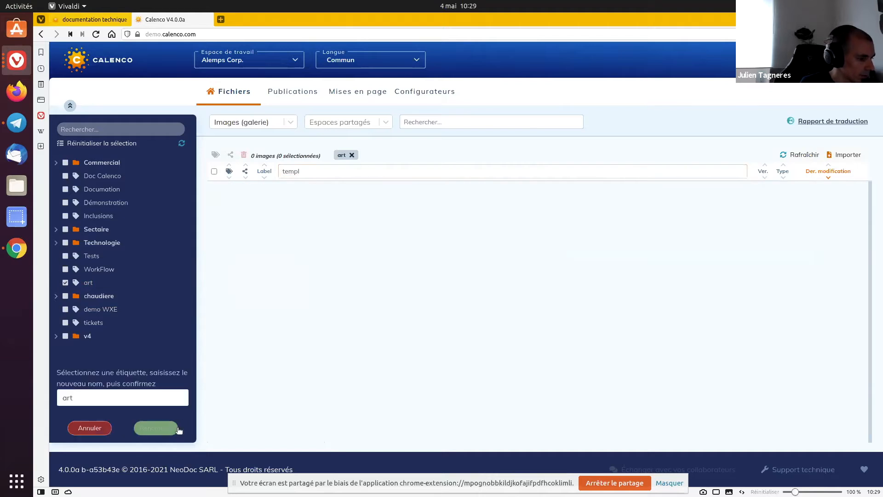
{"action": "left_click", "coordinate": [149, 400]}
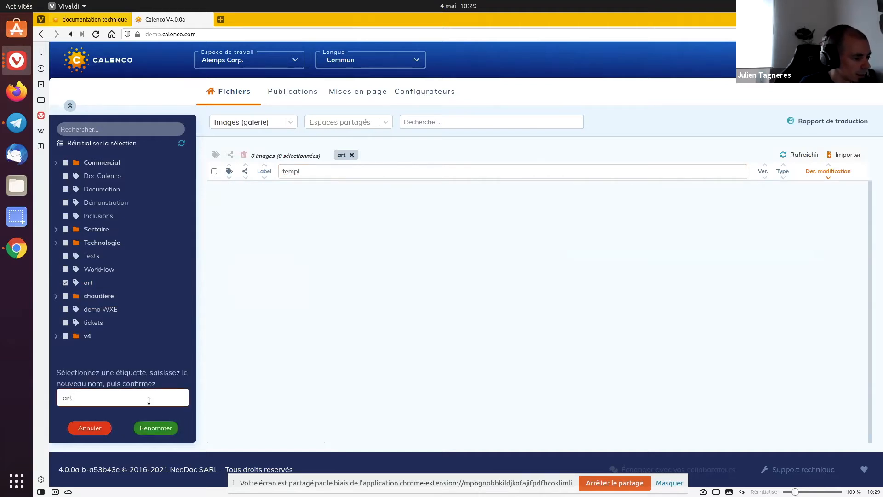
{"action": "type", "text": "ifice"}
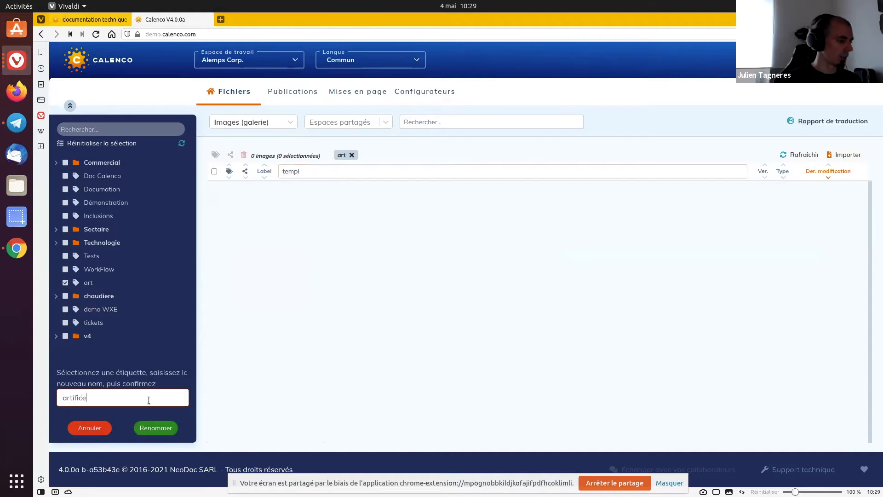
{"action": "key", "text": "BackSpace"}
{"action": "type", "text": "iel"}
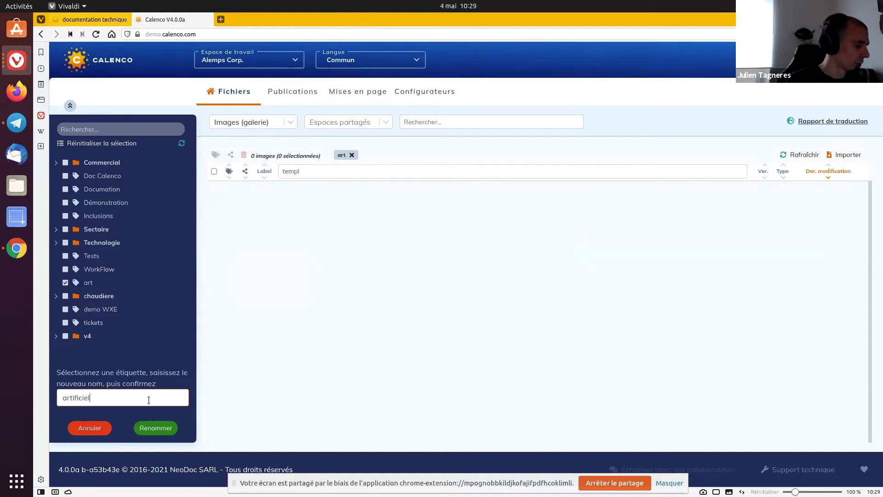
{"action": "left_click", "coordinate": [153, 432]}
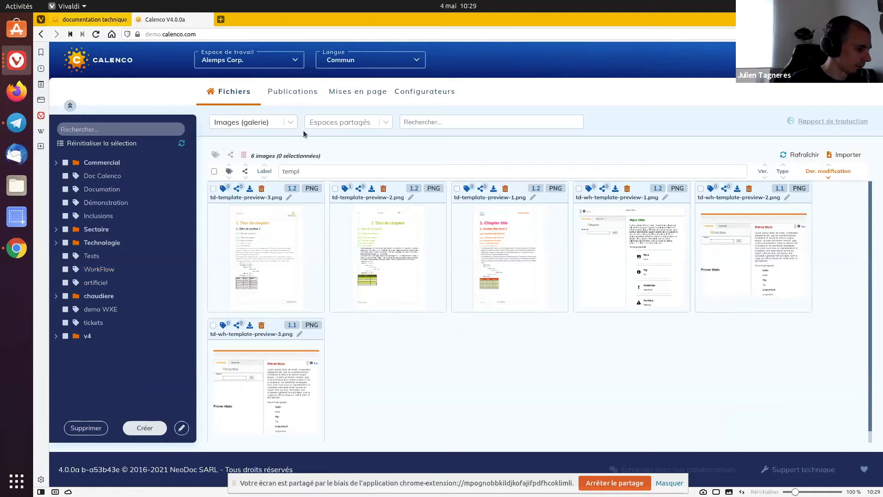
Clear the "templ" label filter and display the workspace's files as Images (liste)
{"action": "left_click", "coordinate": [322, 125]}
{"action": "left_click", "coordinate": [331, 130]}
{"action": "left_click", "coordinate": [225, 128]}
{"action": "left_click", "coordinate": [224, 126]}
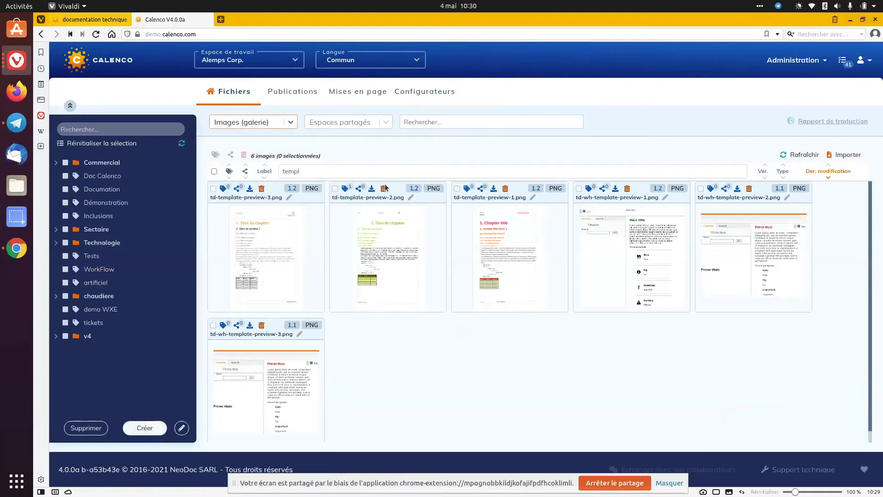
{"action": "double_click", "coordinate": [311, 170]}
{"action": "key", "text": "BackSpace"}
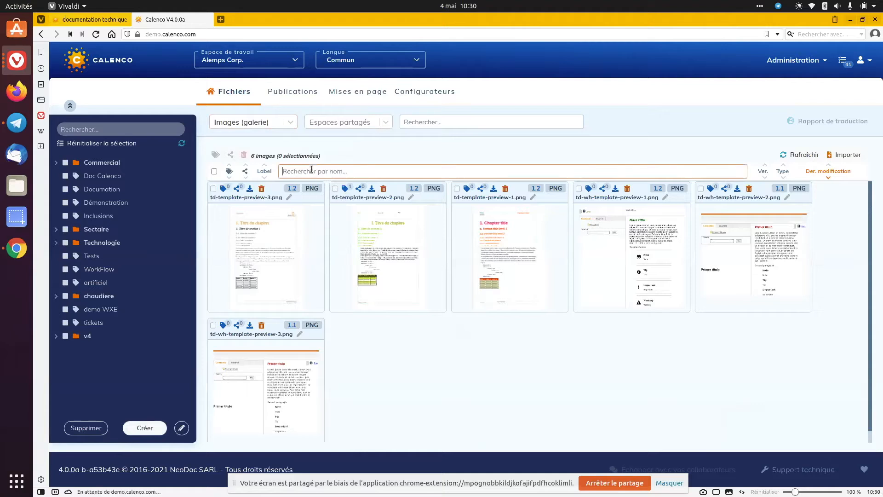
{"action": "left_click", "coordinate": [274, 123]}
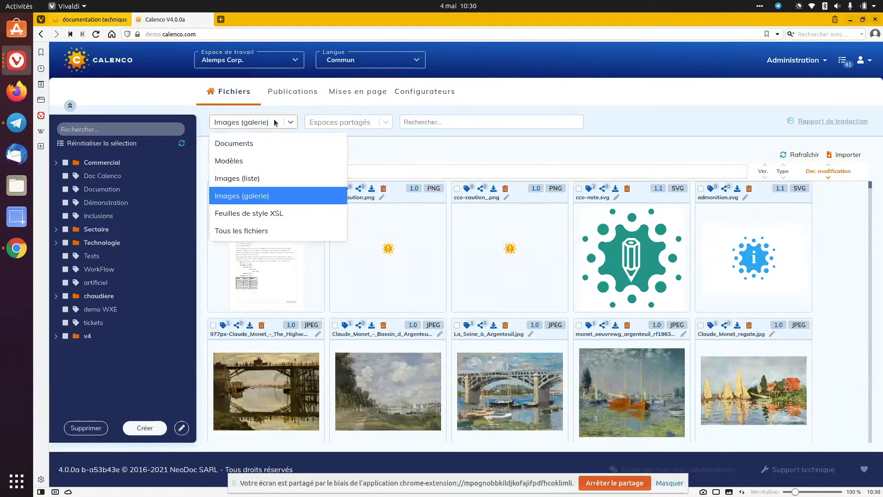
{"action": "left_click", "coordinate": [257, 176]}
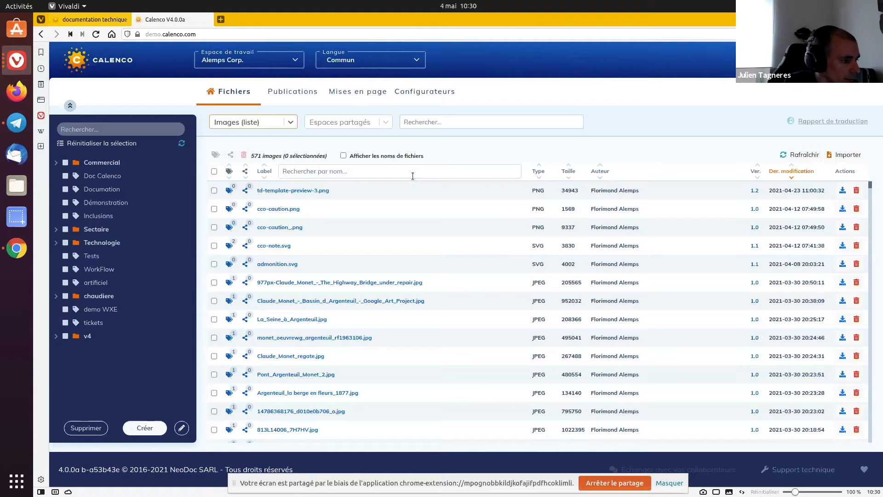
Change the label of the image td-template-preview-3.png to "Mon image"
{"action": "left_click", "coordinate": [342, 191]}
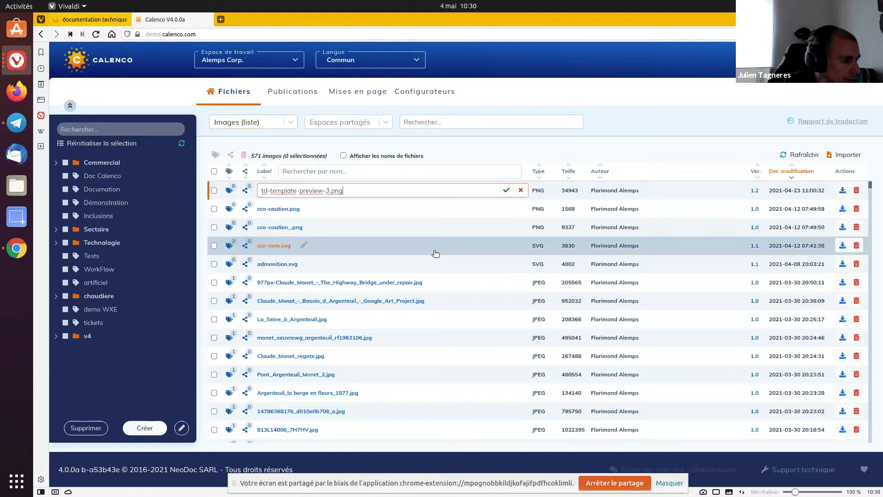
{"action": "triple_click", "coordinate": [379, 192]}
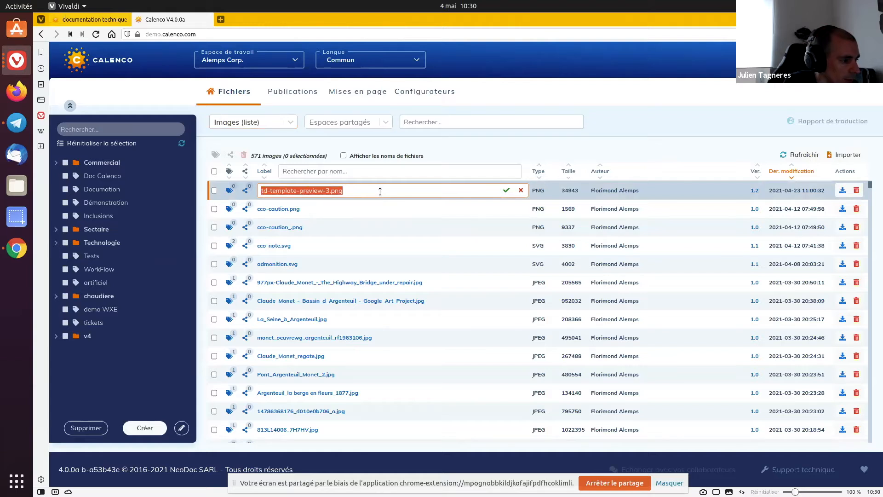
{"action": "key", "text": "BackSpace"}
{"action": "type", "text": "Mon image"}
{"action": "key", "text": "Return"}
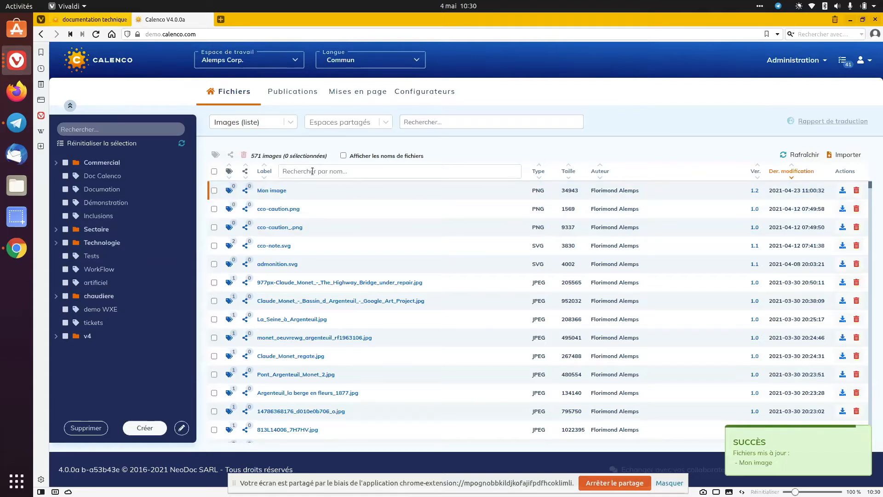
Return to the Images (galerie) display and change the label of cco-caution.png to "caution"
{"action": "left_click", "coordinate": [253, 123]}
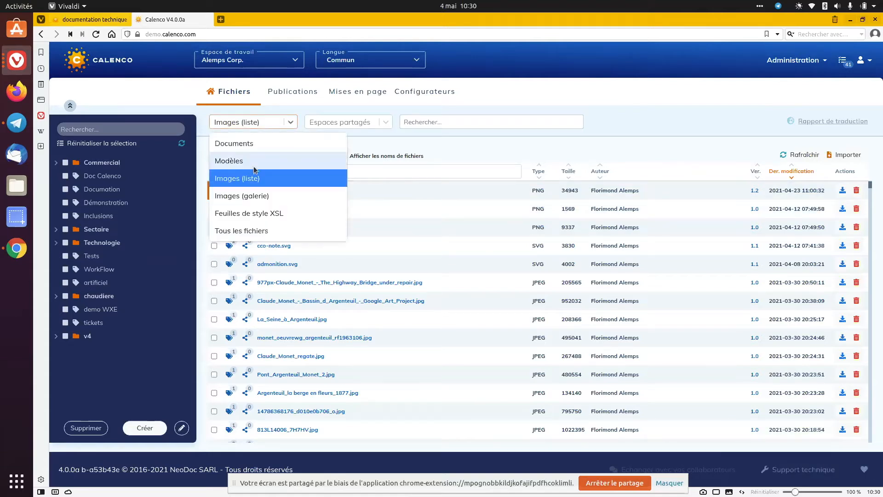
{"action": "left_click", "coordinate": [255, 196]}
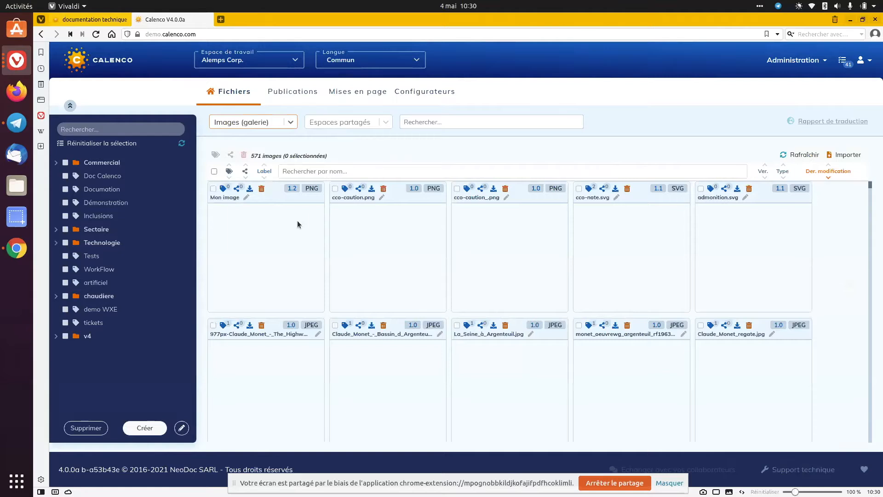
{"action": "left_click", "coordinate": [381, 198]}
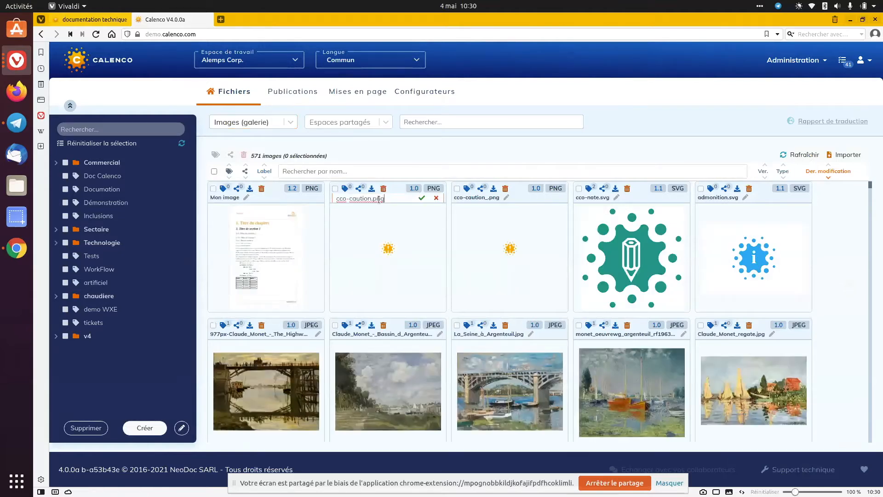
{"action": "key", "text": "shift+Left"}
{"action": "key", "text": "shift+Left"}
{"action": "key", "text": "shift+Left"}
{"action": "key", "text": "shift+Left"}
{"action": "key", "text": "shift+Left"}
{"action": "key", "text": "shift+Left"}
{"action": "key", "text": "shift+Left"}
{"action": "key", "text": "shift+Left"}
{"action": "key", "text": "shift+Left"}
{"action": "key", "text": "shift+Left"}
{"action": "key", "text": "shift+Left"}
{"action": "type", "text": "caution"}
{"action": "key", "text": "Return"}
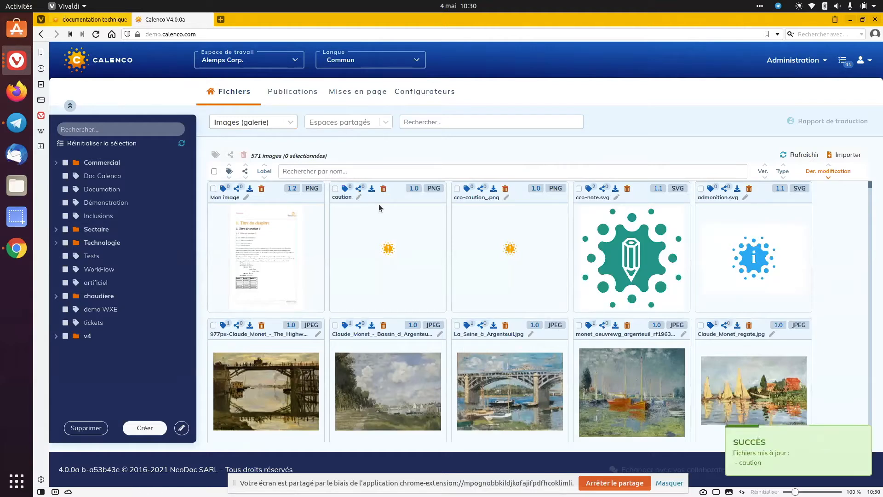
Filter the image gallery by the label text "caution" and clear the filter
{"action": "left_click", "coordinate": [387, 172]}
{"action": "type", "text": "cauti"}
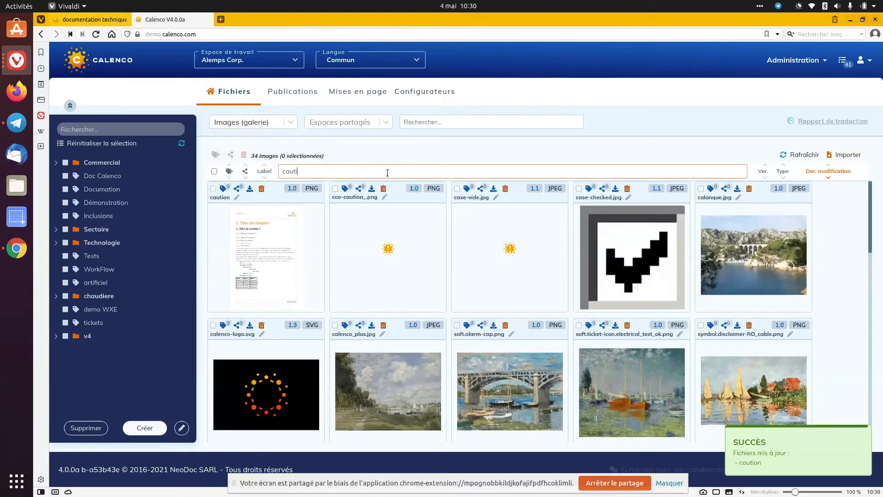
{"action": "type", "text": "on"}
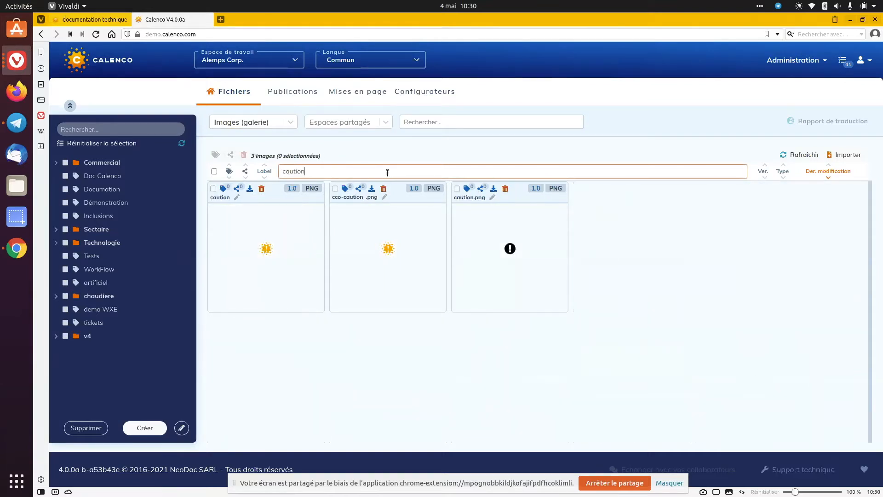
{"action": "key", "text": "ctrl+a"}
{"action": "key", "text": "BackSpace"}
Display the workspace's Documents and change the label of the book "UI" to "UI ou non"
{"action": "left_click", "coordinate": [271, 126]}
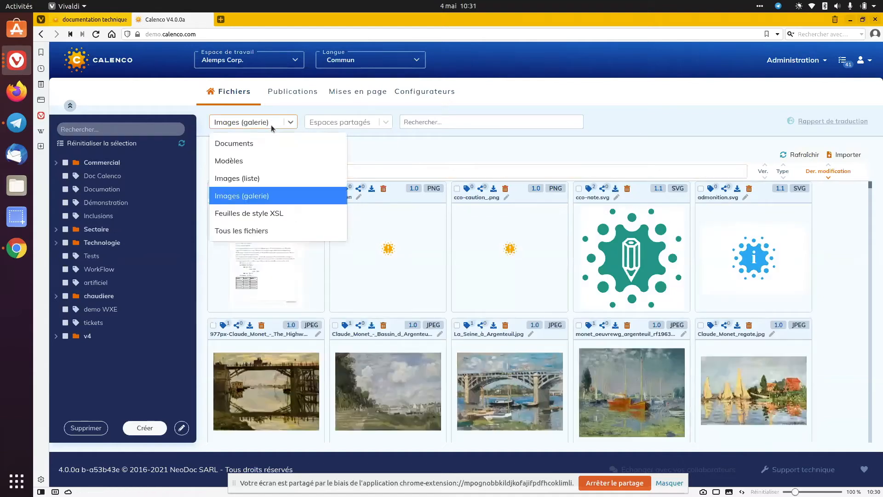
{"action": "left_click", "coordinate": [269, 144]}
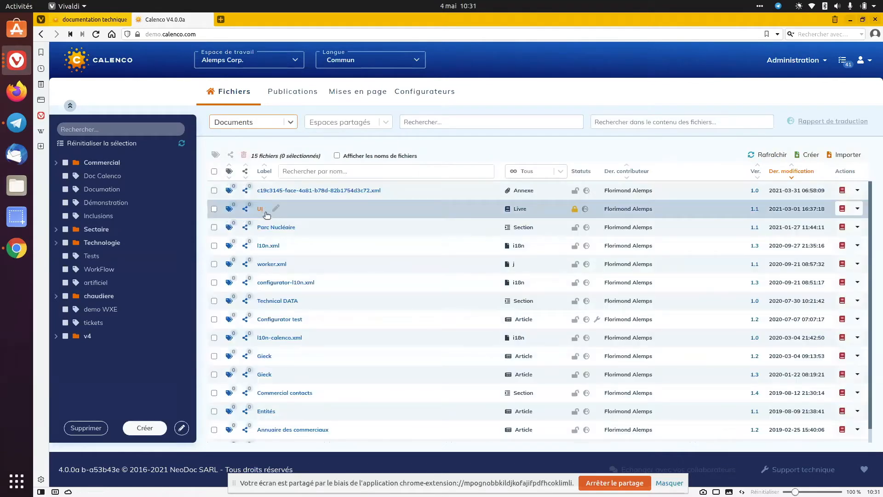
{"action": "left_click", "coordinate": [276, 208]}
{"action": "type", "text": "ou non"}
{"action": "key", "text": "Return"}
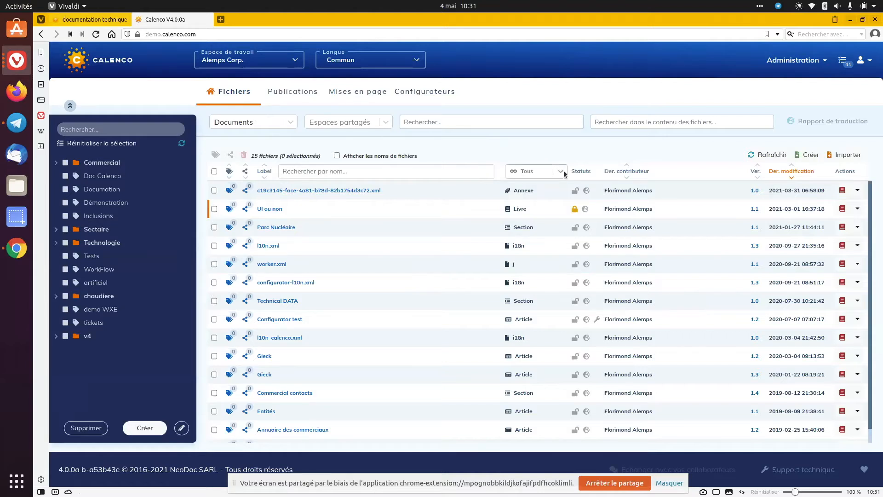
Look at the actions available for the Annexe document, then open the label of "UI ou non" for editing and cancel it
{"action": "left_click", "coordinate": [857, 190]}
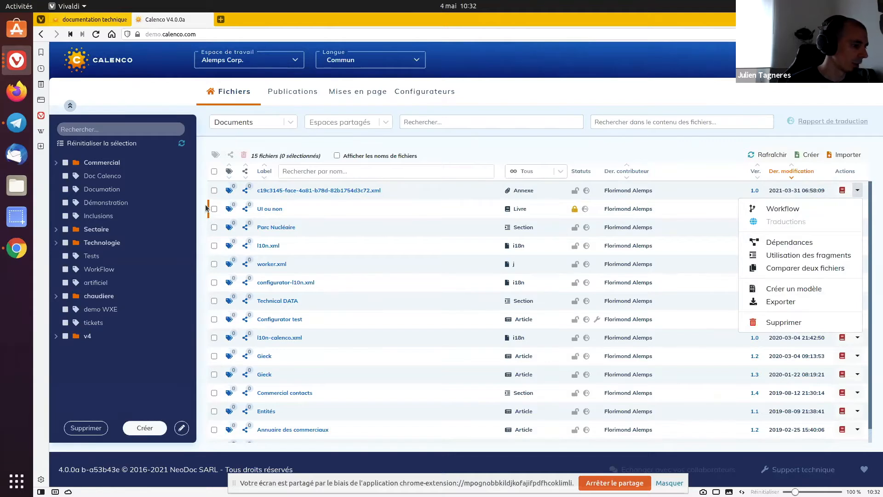
{"action": "left_click", "coordinate": [206, 205]}
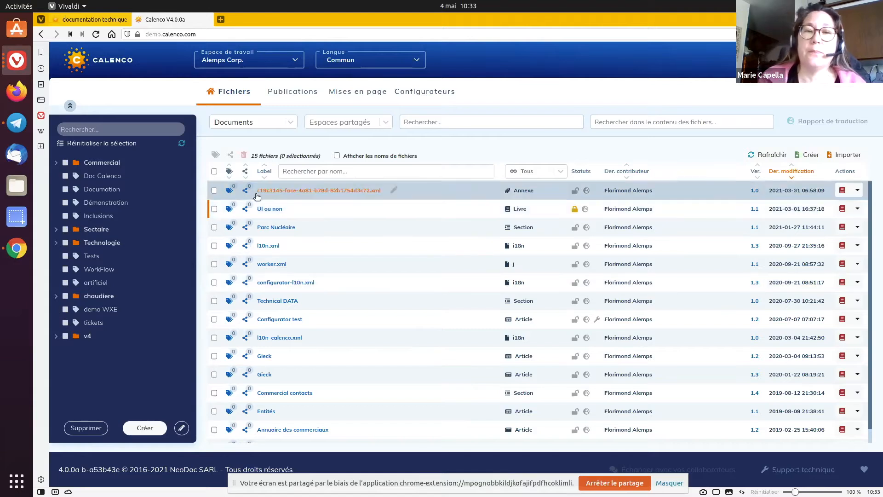
{"action": "left_click", "coordinate": [295, 210]}
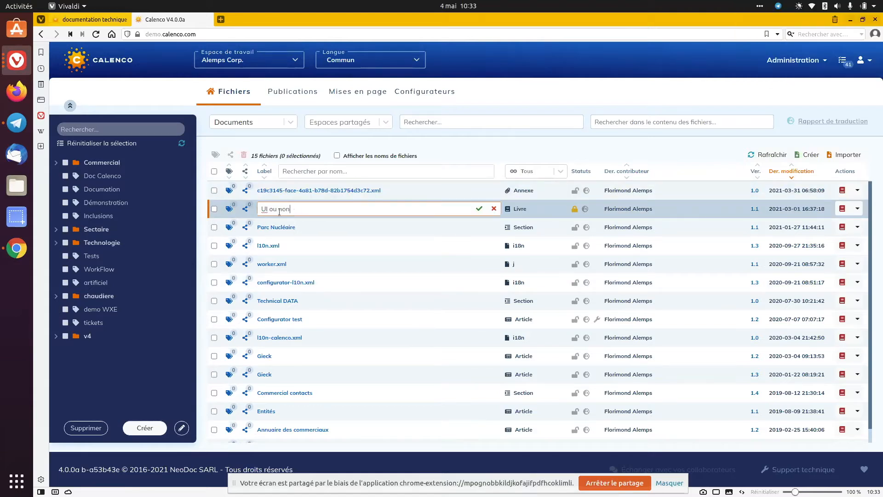
{"action": "key", "text": "Escape"}
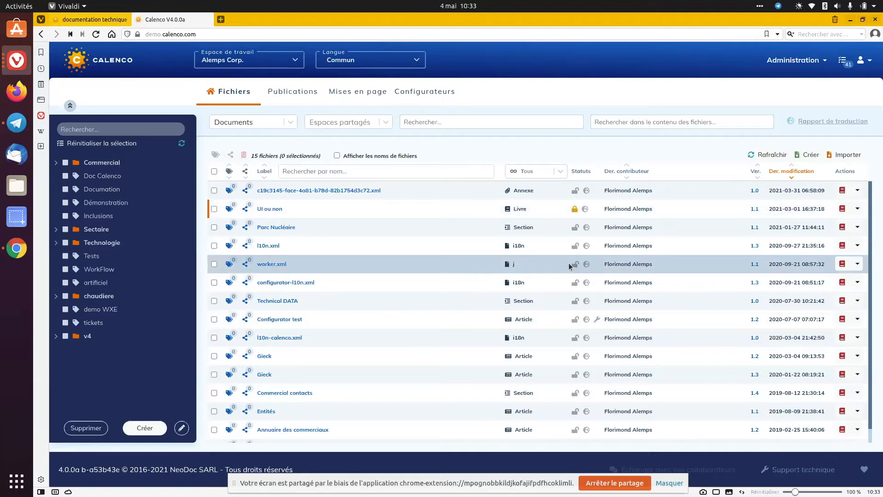
Filter the Documents list by the type Livre and remove the filter
{"action": "left_click", "coordinate": [561, 173]}
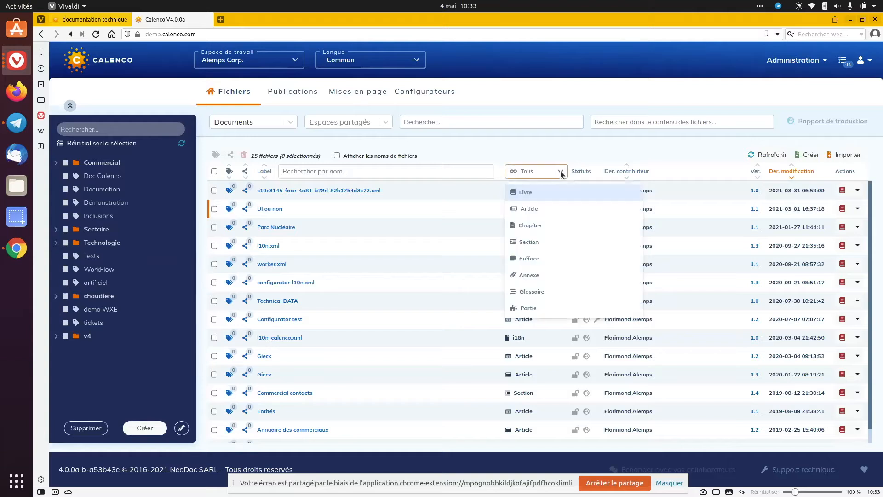
{"action": "left_click", "coordinate": [540, 197]}
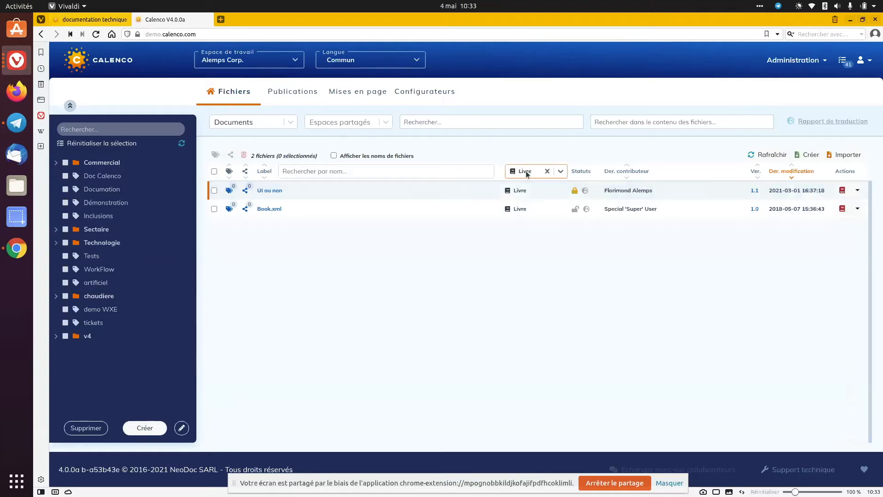
{"action": "left_click", "coordinate": [561, 171]}
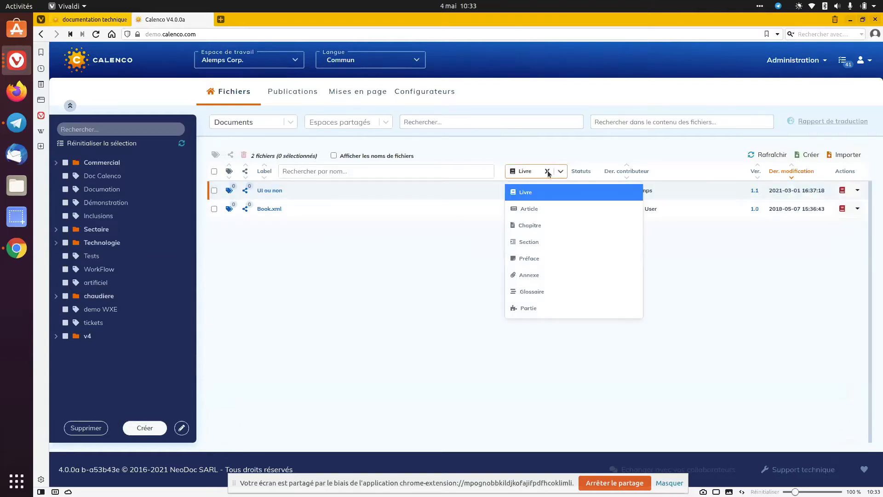
{"action": "left_click", "coordinate": [547, 171]}
{"action": "left_click", "coordinate": [857, 189]}
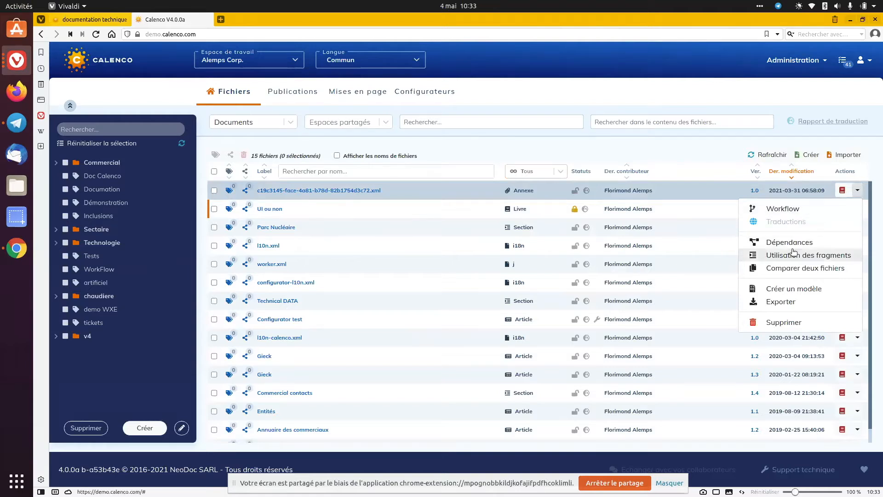
{"action": "left_click", "coordinate": [790, 269]}
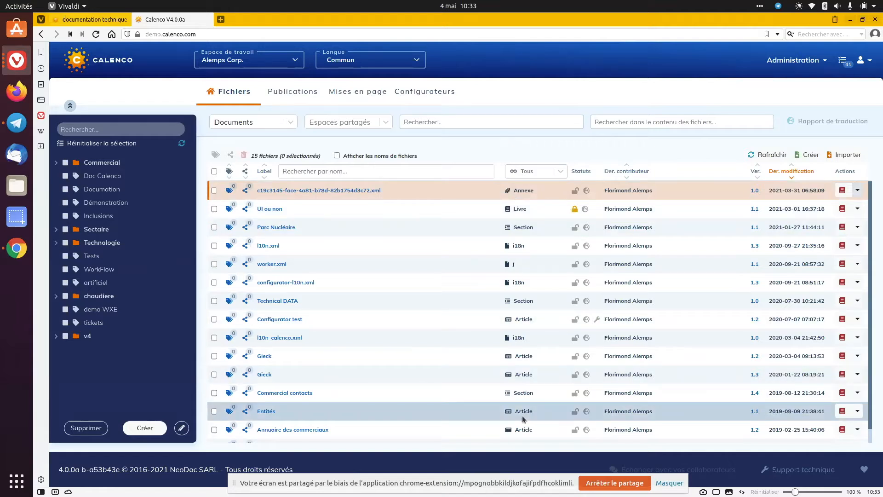
{"action": "left_click", "coordinate": [857, 190]}
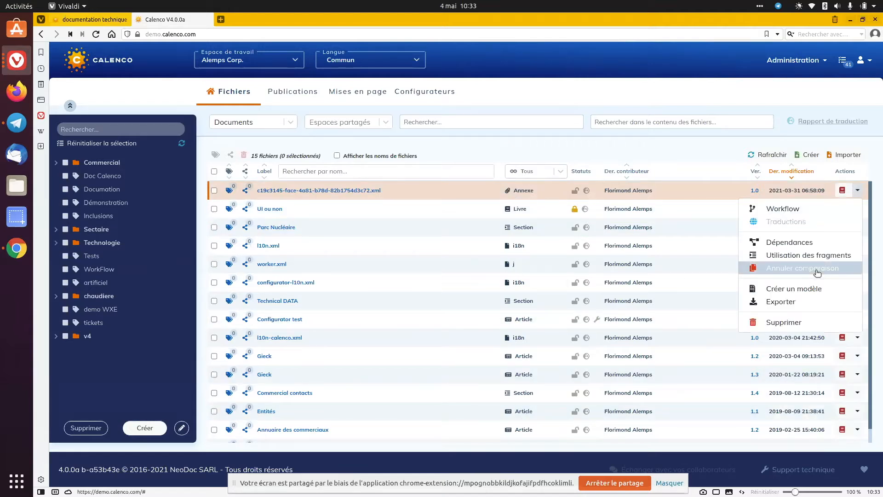
{"action": "left_click", "coordinate": [816, 270]}
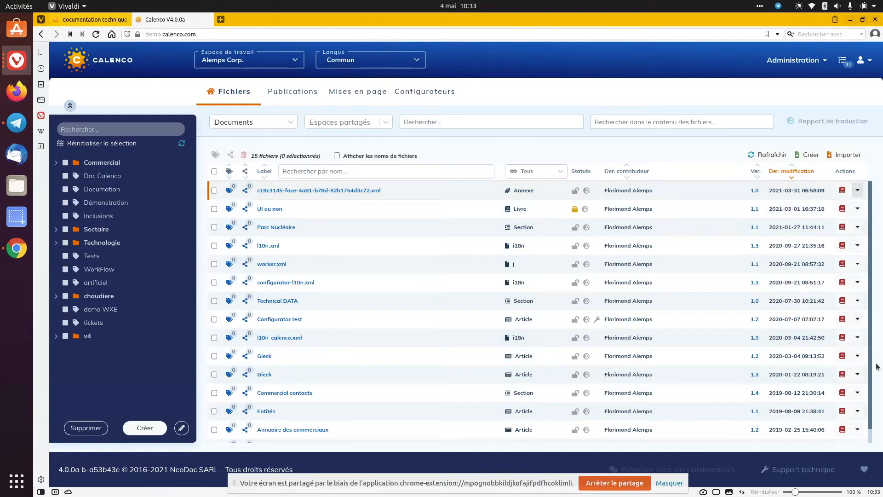
Start a comparison of two files from the Entités article in the Documents list
{"action": "left_click", "coordinate": [857, 410]}
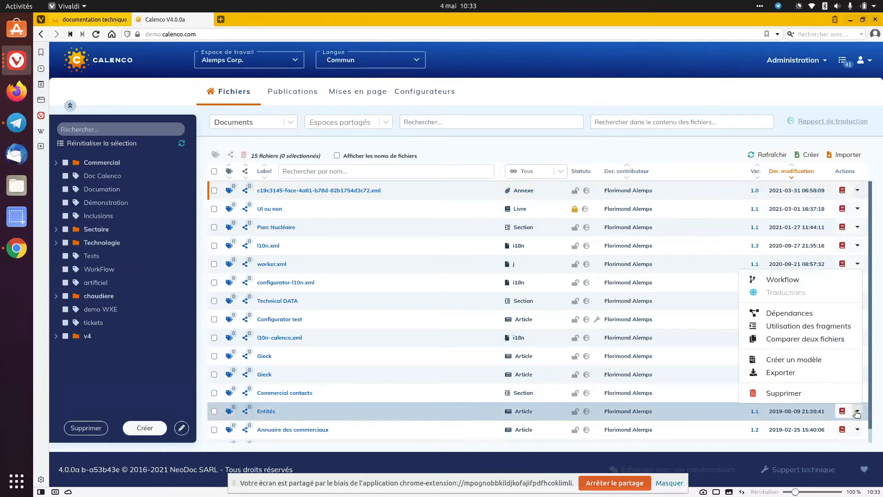
{"action": "left_click", "coordinate": [803, 338]}
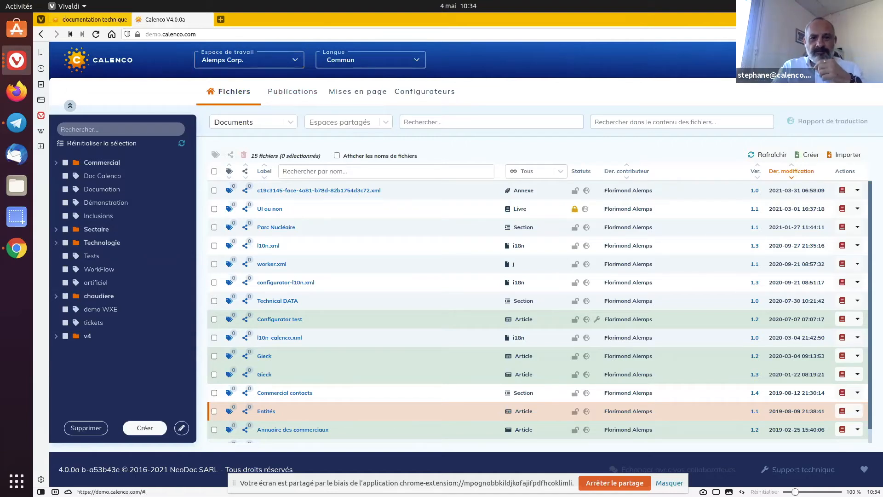
Display the workspace administration list
{"action": "left_click", "coordinate": [775, 64]}
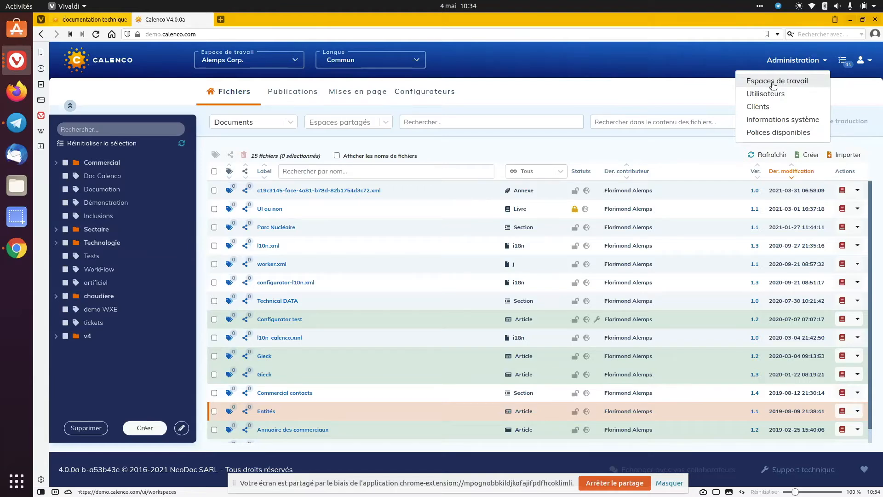
{"action": "left_click", "coordinate": [772, 83]}
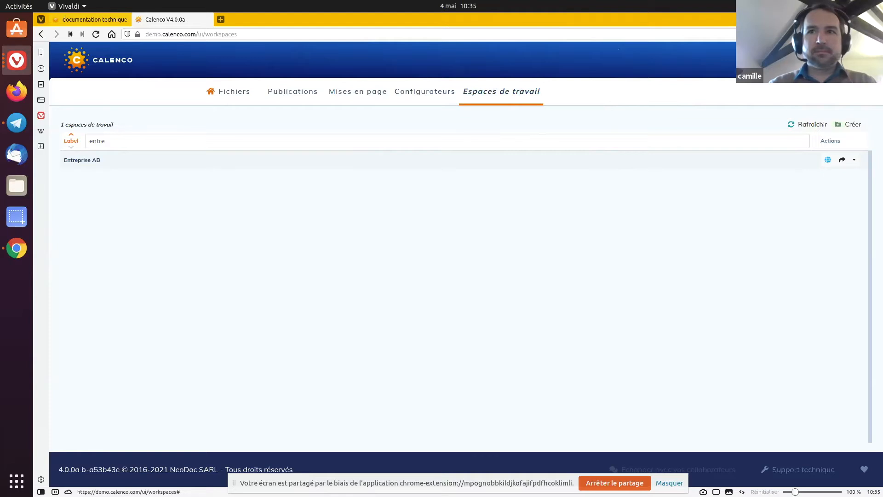
Display the user administration for Entreprise AB and disconnect the listed operator's active session
{"action": "left_click", "coordinate": [786, 67]}
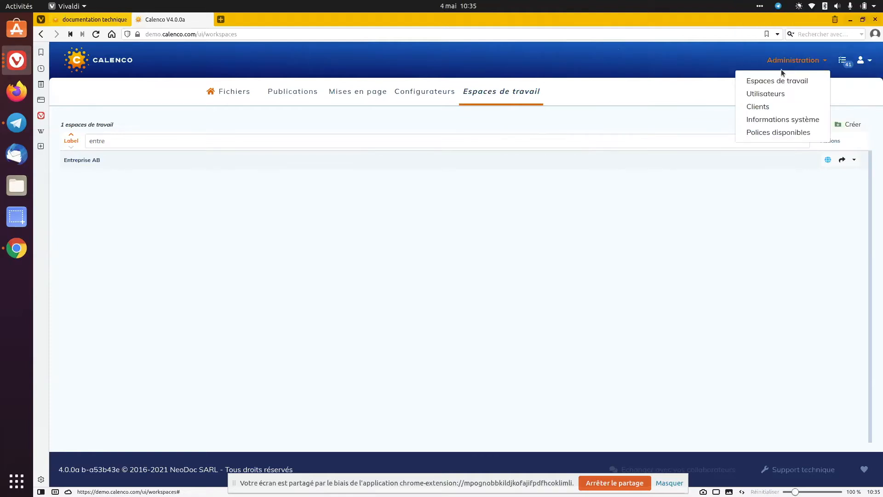
{"action": "left_click", "coordinate": [775, 98]}
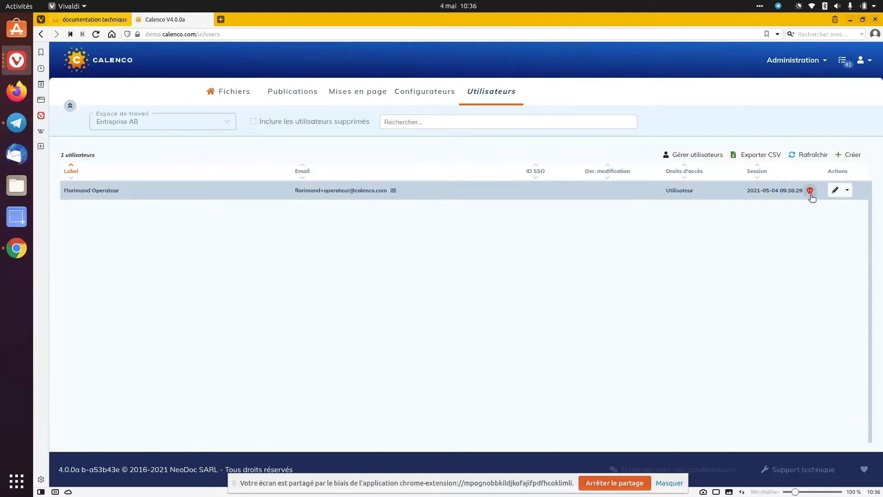
{"action": "left_click", "coordinate": [810, 192]}
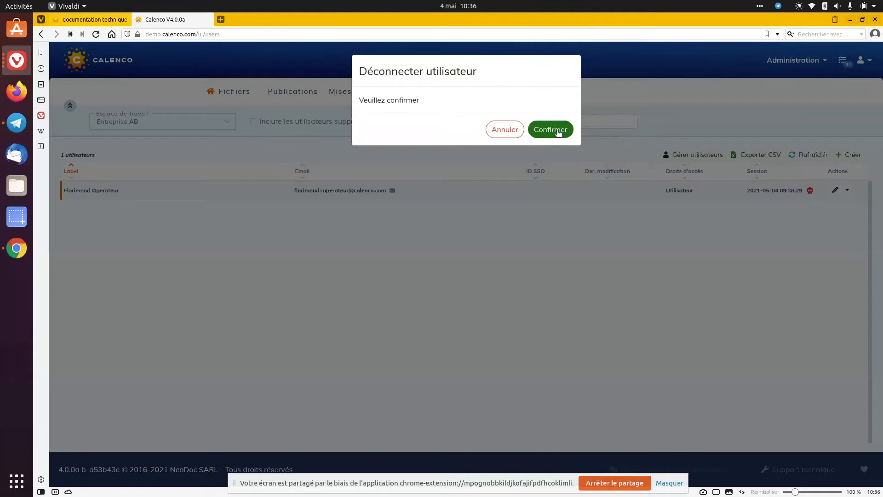
{"action": "left_click", "coordinate": [557, 131]}
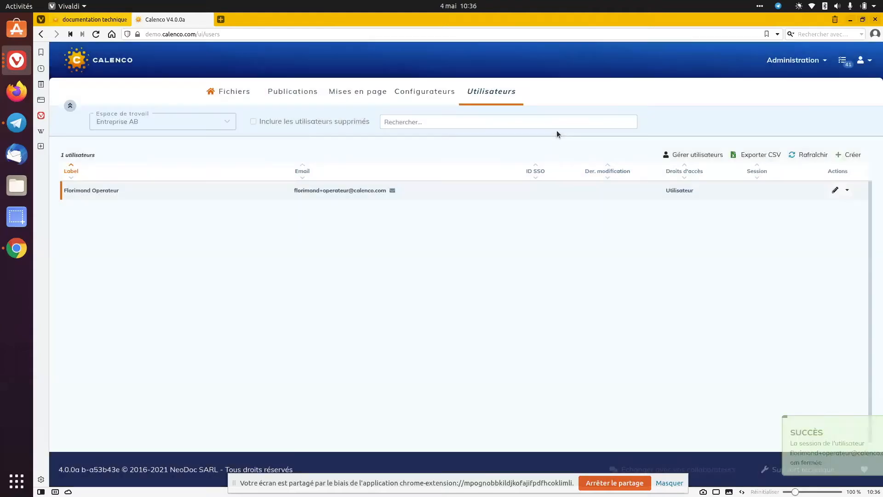
Filter the administered workspaces by the label "entre" and open the attribute customization for Entreprise AB
{"action": "left_click", "coordinate": [807, 68]}
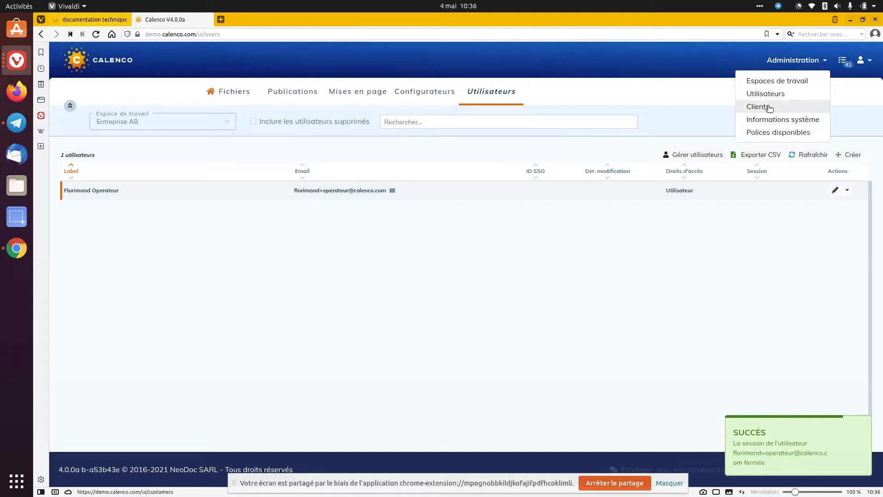
{"action": "left_click", "coordinate": [770, 87]}
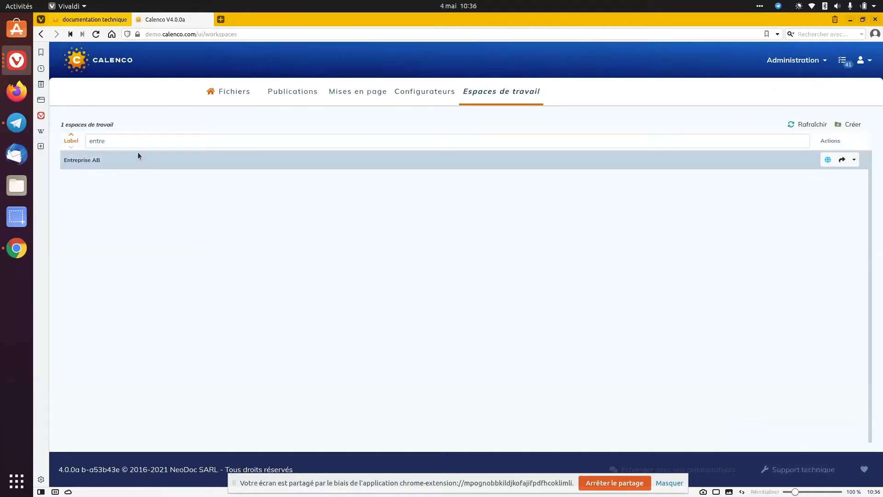
{"action": "left_click", "coordinate": [188, 140]}
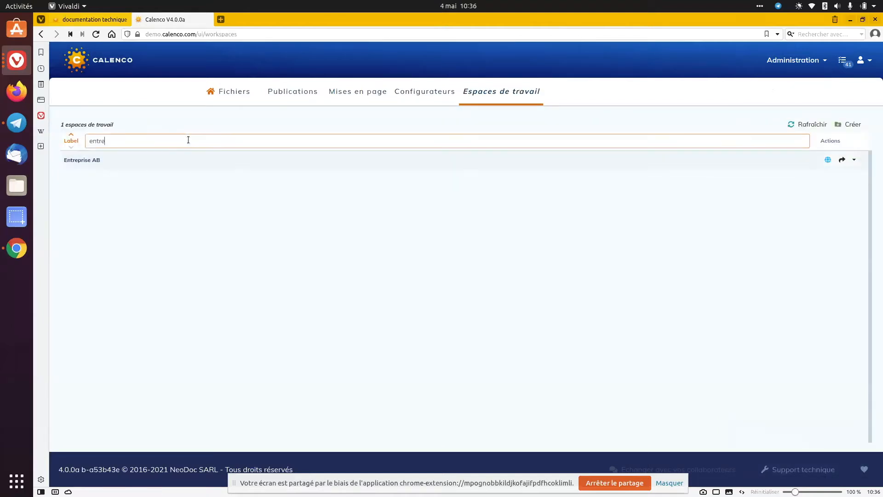
{"action": "type", "text": "tre"}
{"action": "left_click", "coordinate": [854, 160]}
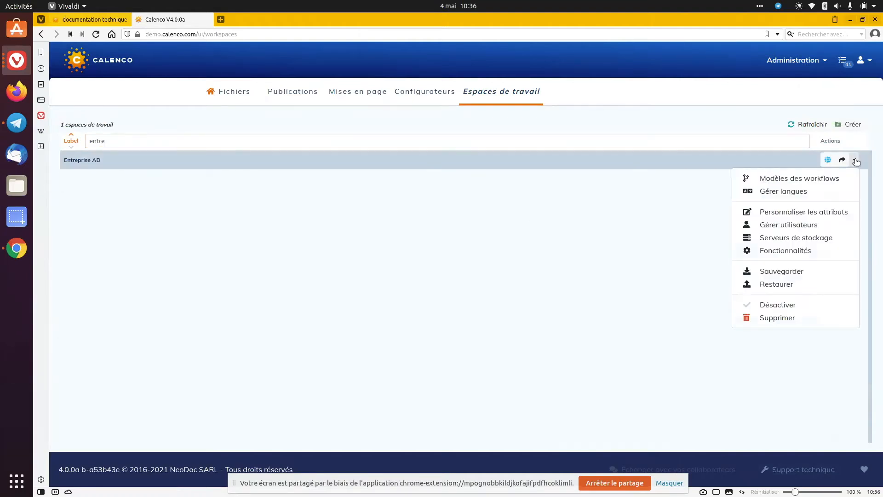
{"action": "left_click", "coordinate": [810, 213]}
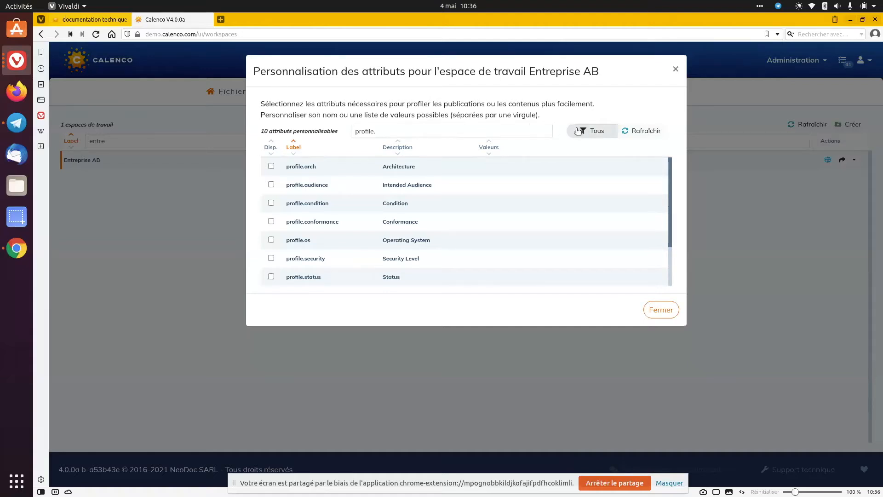
Examine the full list of customizable attributes, then restrict it to the profiling attributes again
{"action": "left_click", "coordinate": [592, 131]}
{"action": "scroll", "coordinate": [315, 213], "scroll_direction": "down", "scroll_amount": 6}
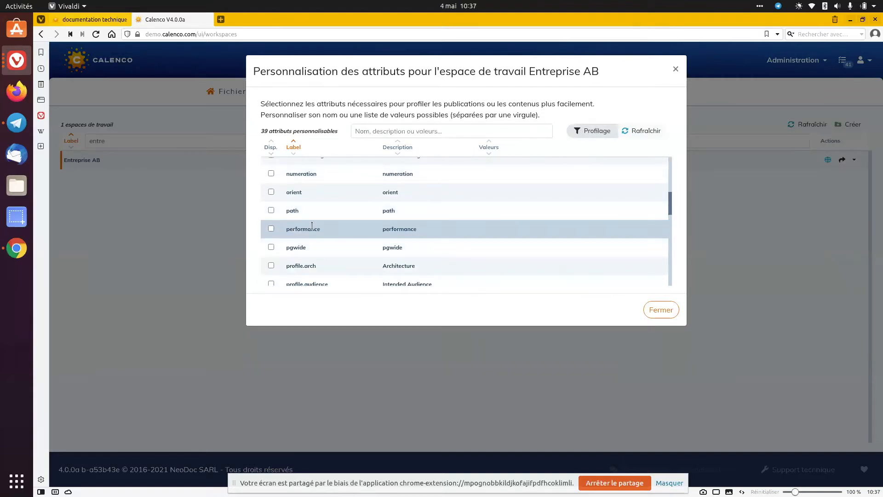
{"action": "scroll", "coordinate": [334, 252], "scroll_direction": "up", "scroll_amount": 6}
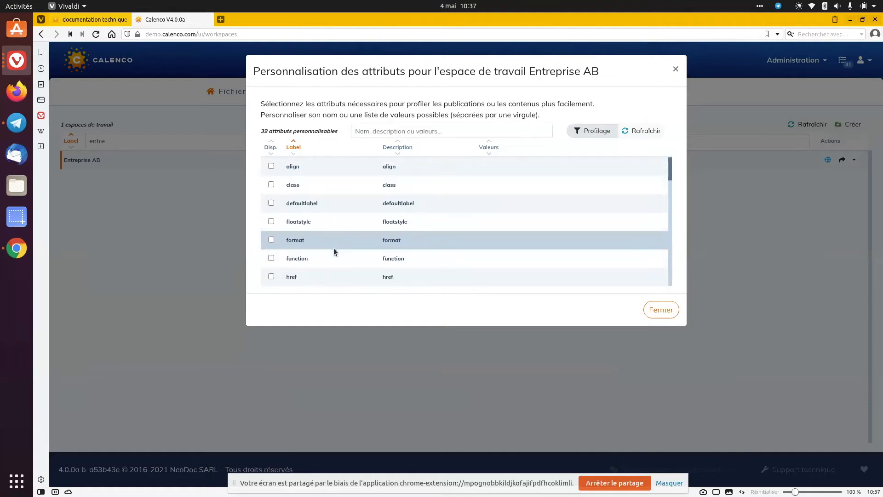
{"action": "left_click", "coordinate": [596, 131]}
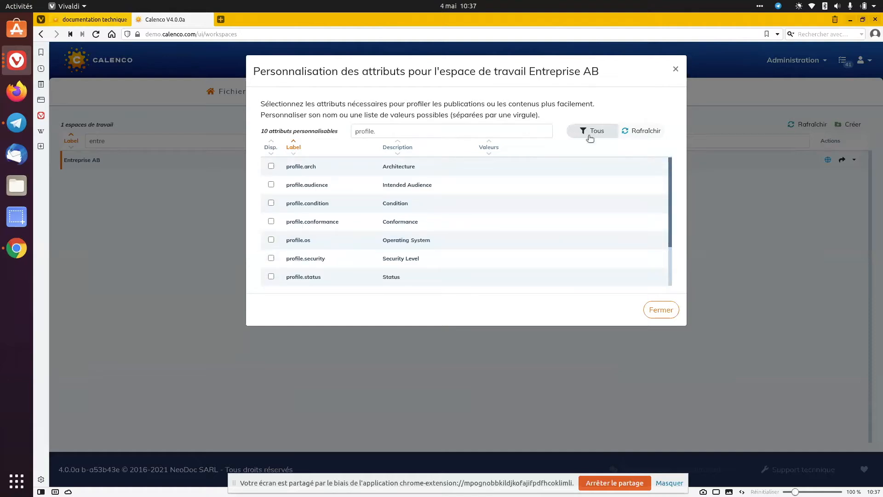
Enable the profile.audience attribute and change its description to "Audience ciblée"
{"action": "left_click", "coordinate": [271, 187]}
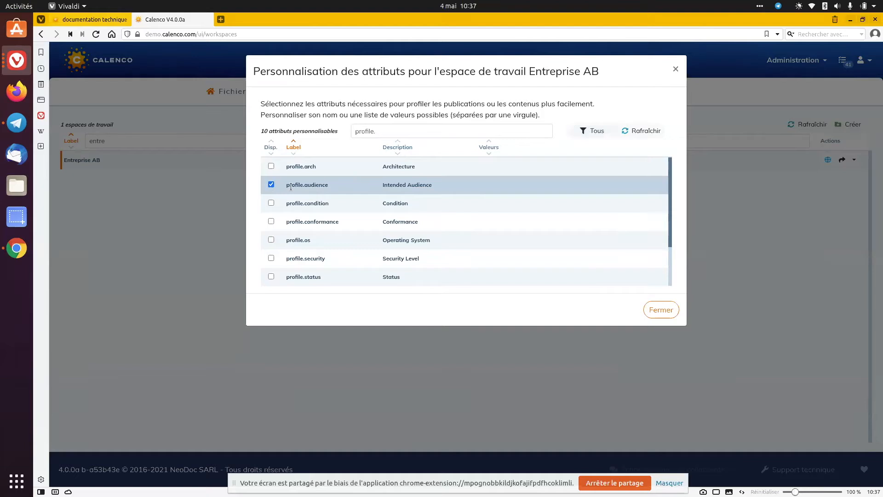
{"action": "mouse_move", "coordinate": [399, 187]}
{"action": "double_click", "coordinate": [402, 188]}
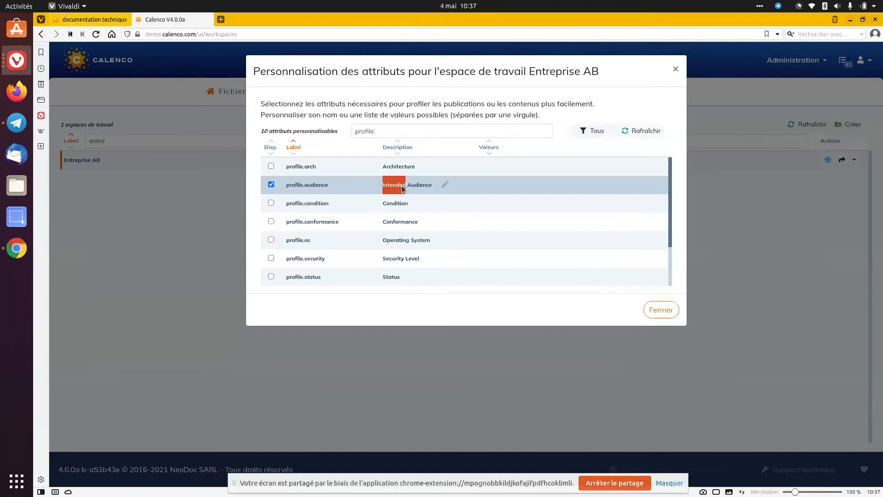
{"action": "left_click", "coordinate": [445, 185]}
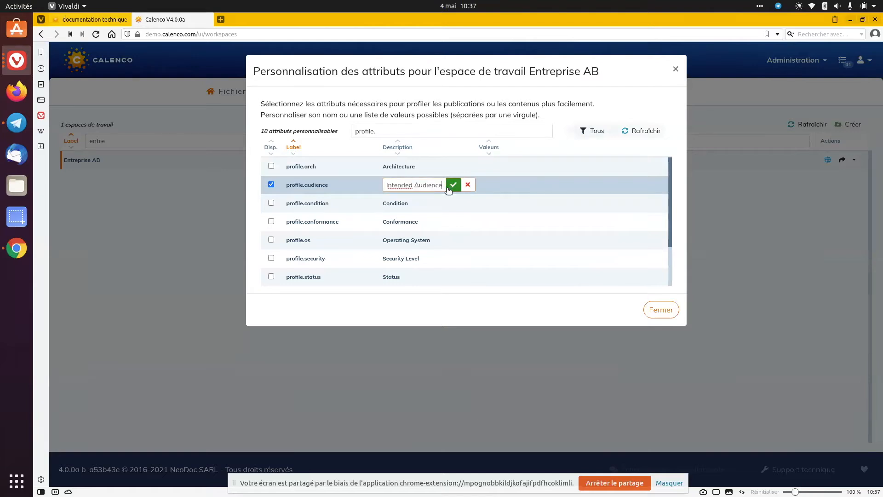
{"action": "key", "text": "shift+Home"}
{"action": "key", "text": "BackSpace"}
{"action": "type", "text": "ciblée"}
{"action": "left_click", "coordinate": [449, 188]}
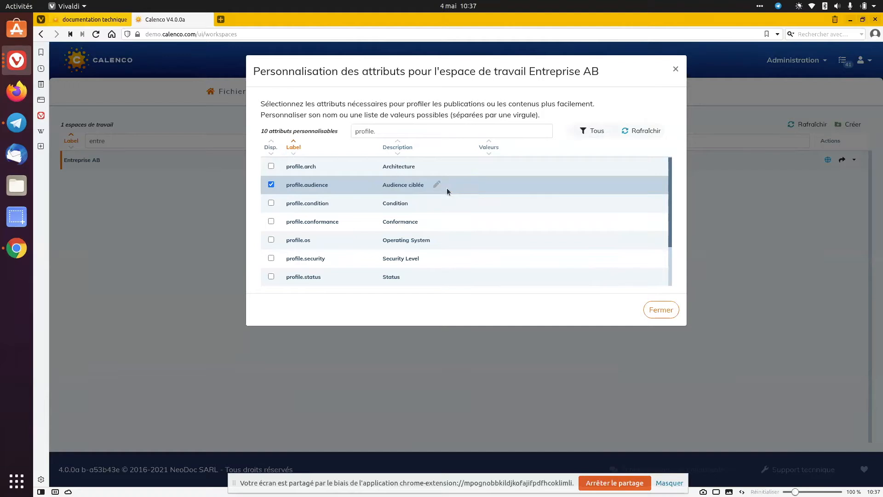
Give profile.audience the possible values "interne" and "externe", and close the attribute customization
{"action": "left_click", "coordinate": [492, 184]}
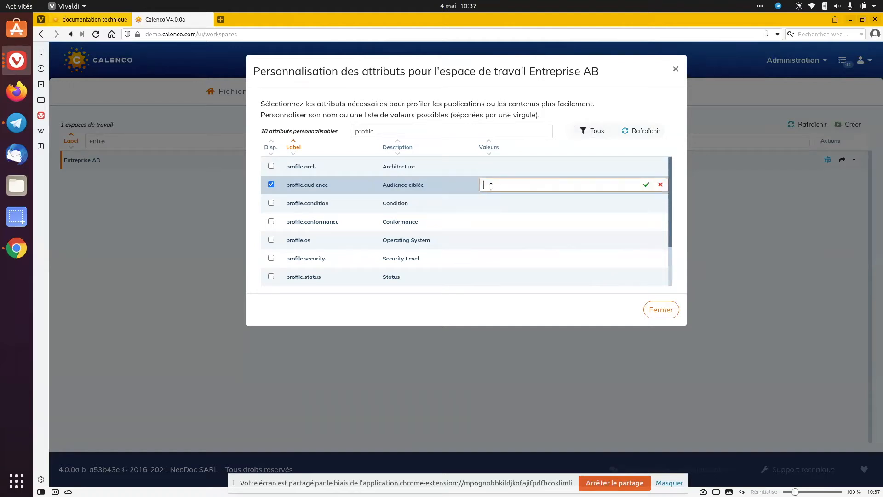
{"action": "type", "text": "inter"}
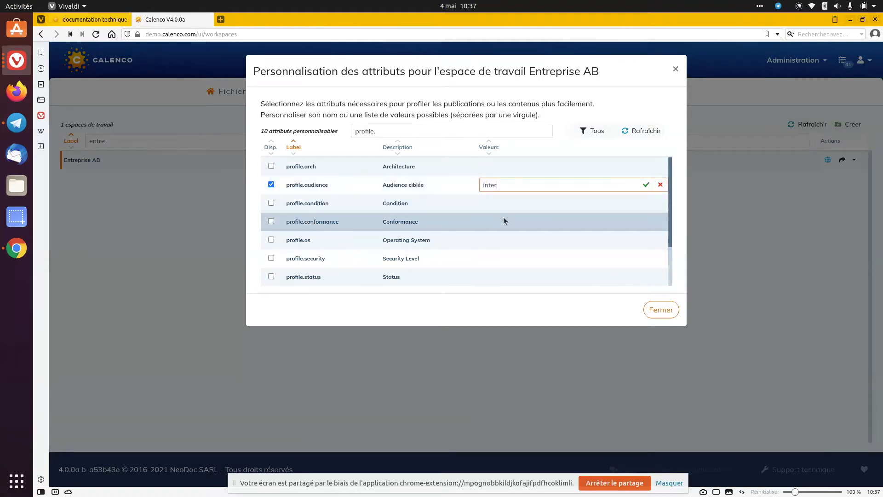
{"action": "type", "text": "ne,externe"}
{"action": "key", "text": "Return"}
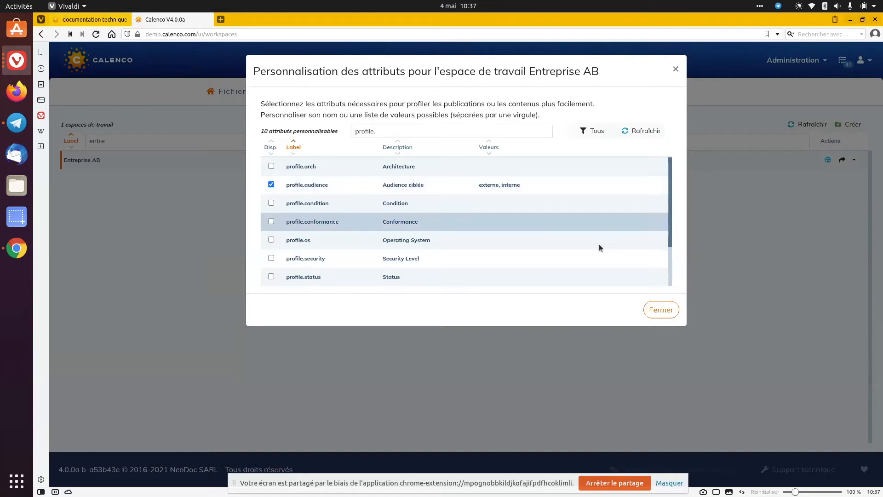
{"action": "left_click", "coordinate": [669, 311]}
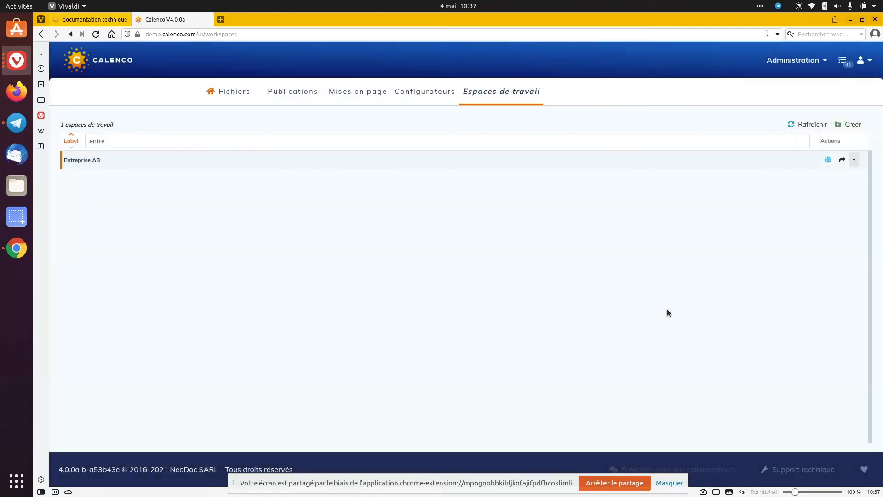
Return to the files and switch to the Entreprise AB workspace with French (Français) [fr] as the language
{"action": "left_click", "coordinate": [235, 92]}
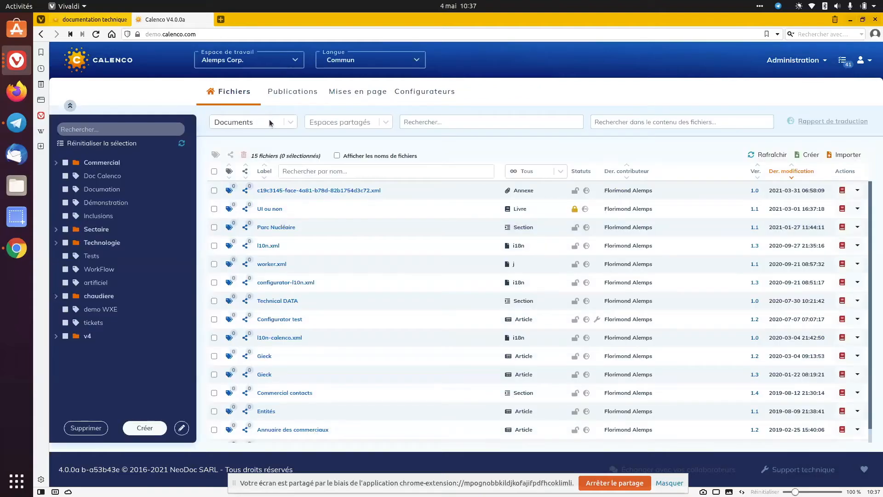
{"action": "left_click", "coordinate": [259, 67]}
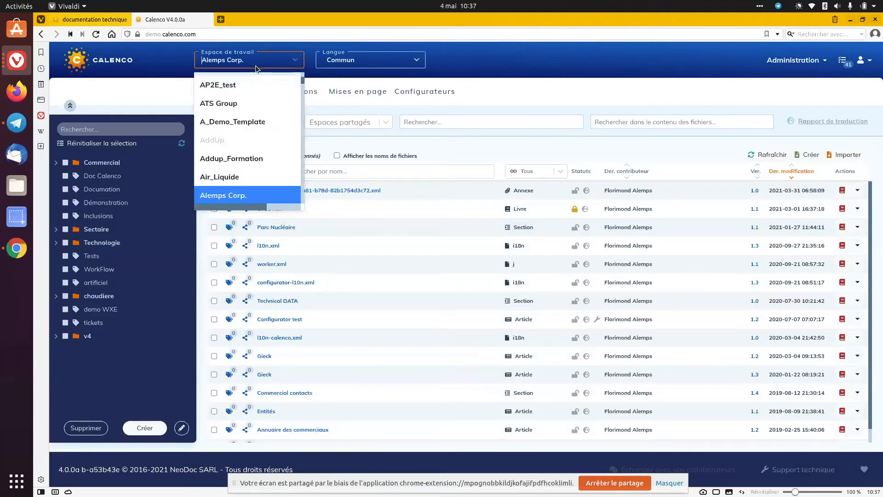
{"action": "type", "text": "entre"}
{"action": "key", "text": "Return"}
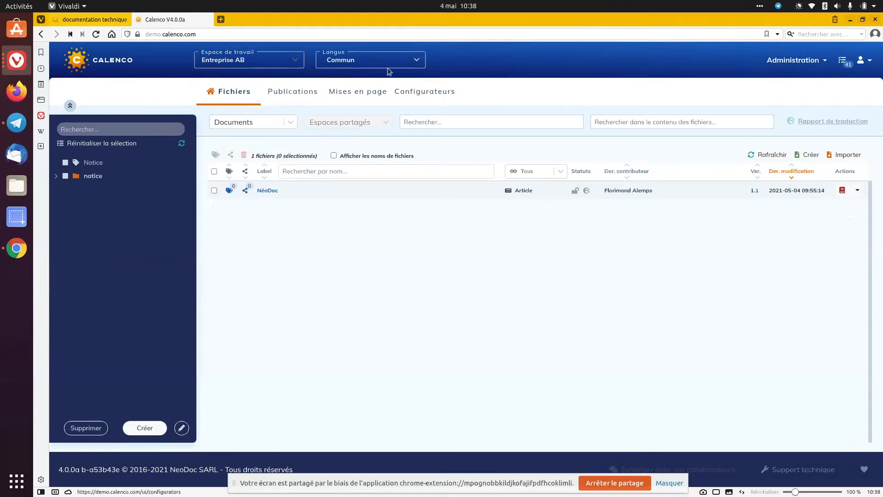
{"action": "left_click", "coordinate": [375, 61]}
{"action": "left_click", "coordinate": [380, 157]}
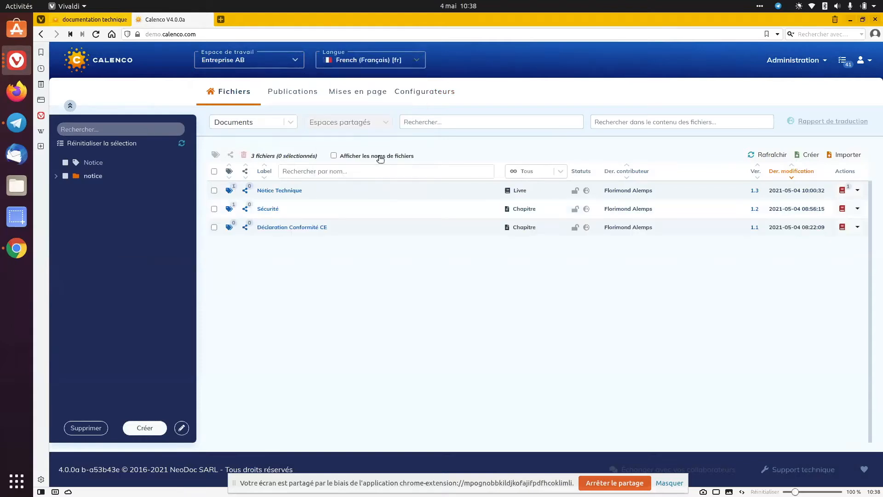
Open the Notice Technique book in the XML editor and title Chapitre 1 "Intoduction"
{"action": "left_click", "coordinate": [287, 190]}
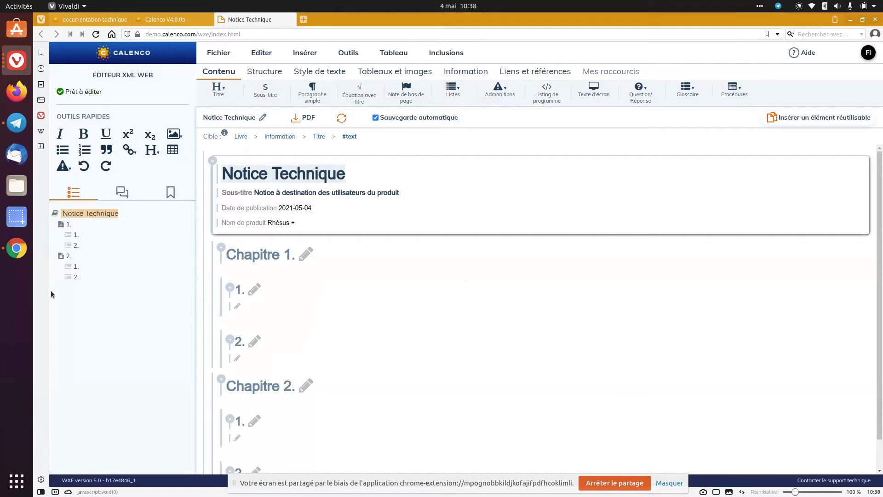
{"action": "left_click", "coordinate": [321, 258]}
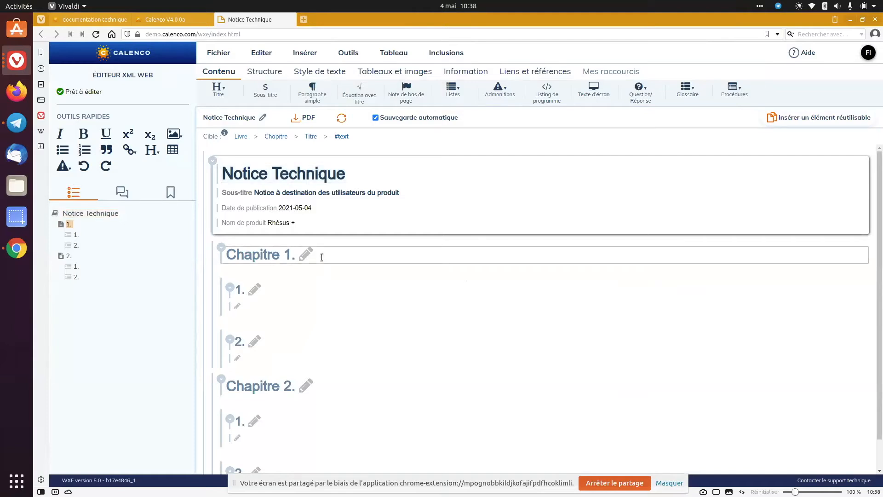
{"action": "type", "text": "Intoruc"}
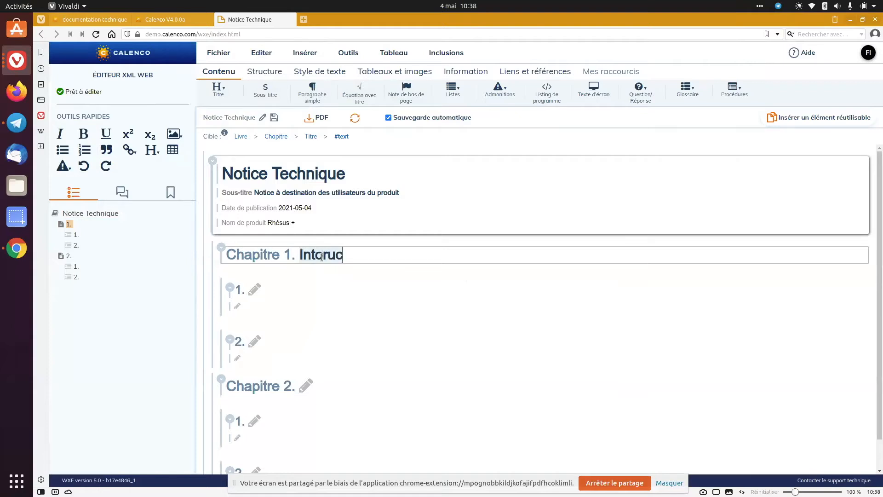
{"action": "key", "text": "BackSpace"}
{"action": "key", "text": "BackSpace"}
{"action": "key", "text": "BackSpace"}
{"action": "type", "text": "duction"}
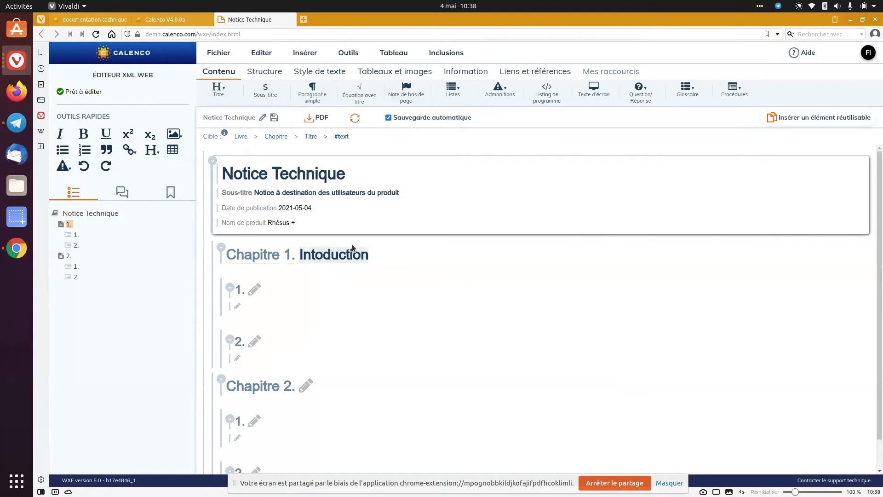
{"action": "left_click", "coordinate": [316, 284]}
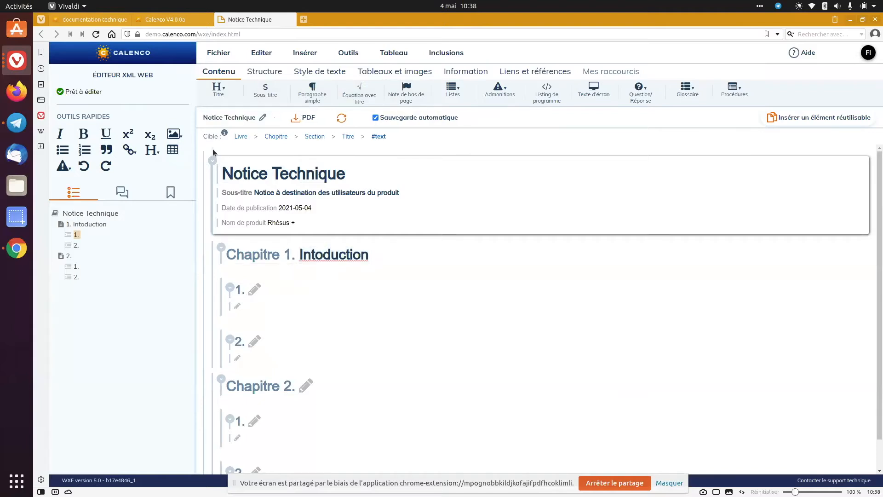
Collapse and re-expand the book's information block, then collapse Chapitre 1
{"action": "left_click", "coordinate": [214, 161]}
{"action": "left_click", "coordinate": [213, 161]}
{"action": "left_click", "coordinate": [221, 247]}
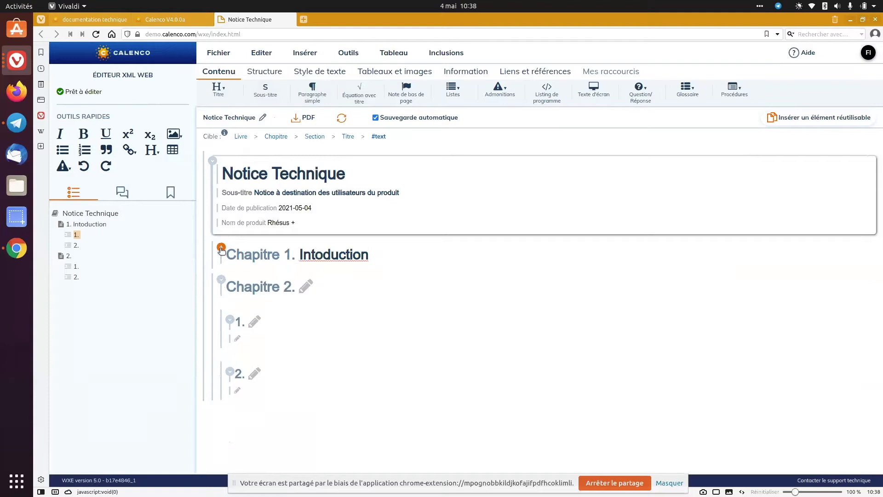
Examine the collapsing of Chapitre 2, the file, editing and insertion commands, and the image types that can be inserted
{"action": "left_click", "coordinate": [221, 279]}
{"action": "left_click", "coordinate": [221, 279]}
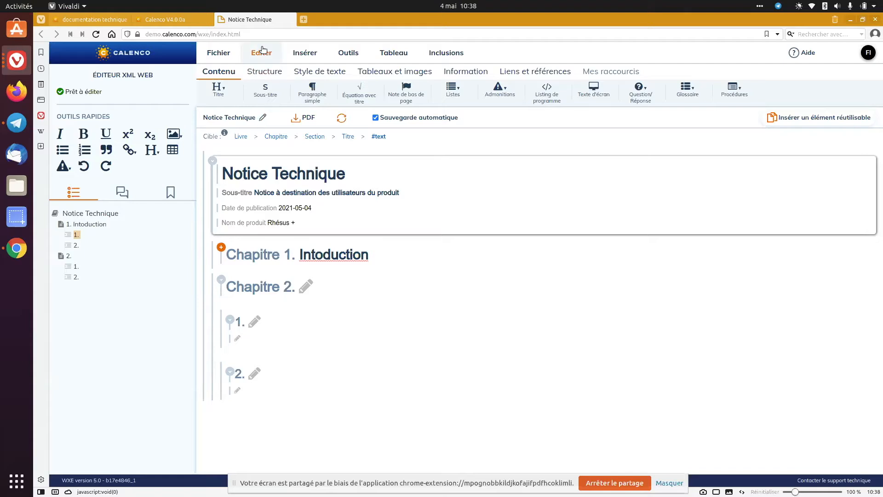
{"action": "left_click", "coordinate": [224, 52]}
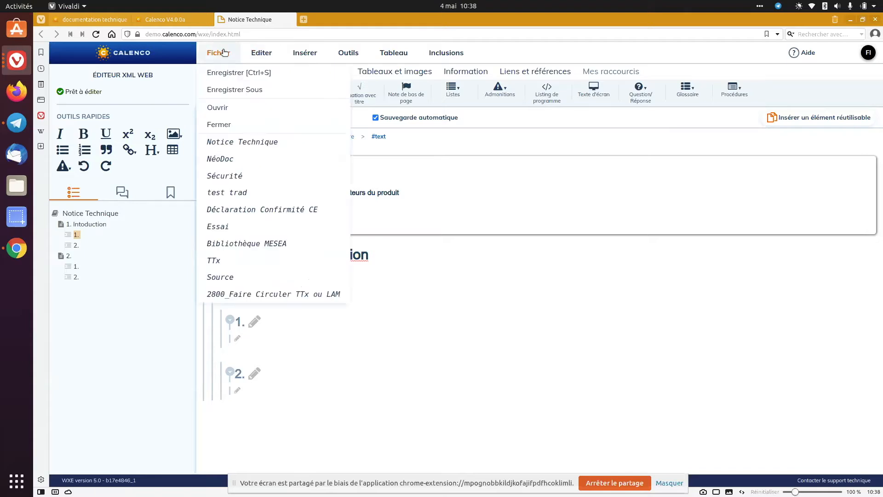
{"action": "left_click", "coordinate": [260, 53]}
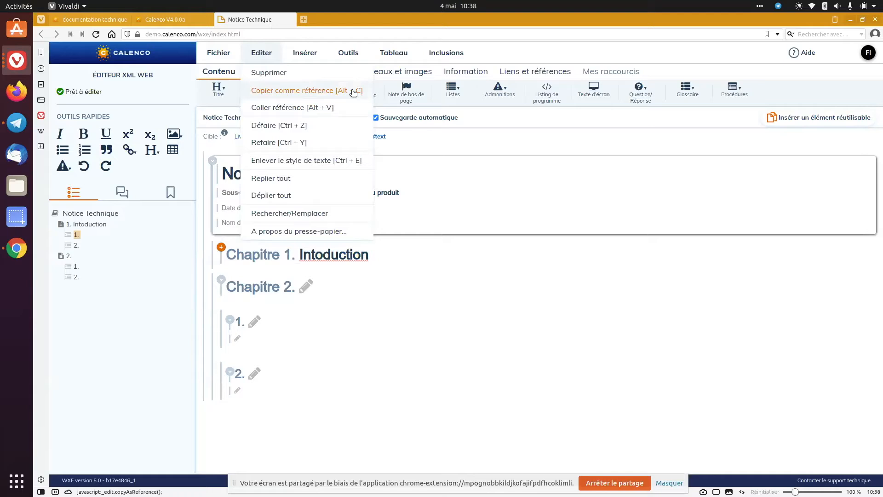
{"action": "left_click", "coordinate": [311, 55]}
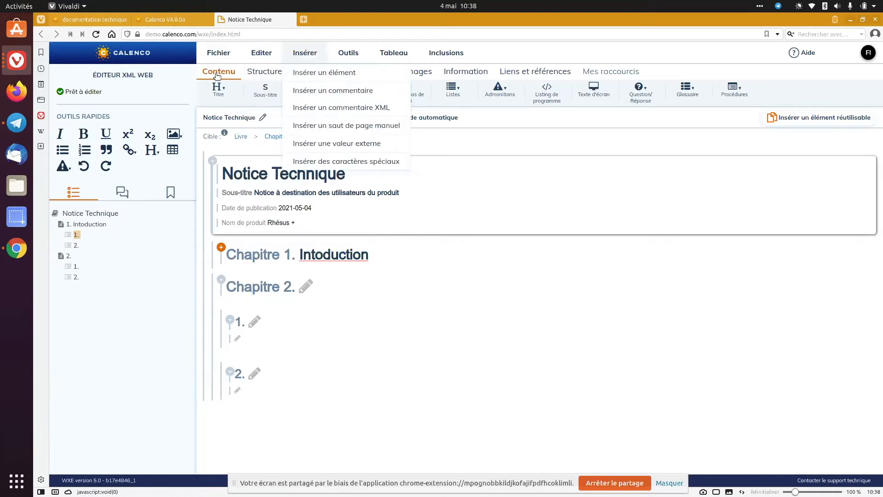
{"action": "left_click", "coordinate": [218, 75]}
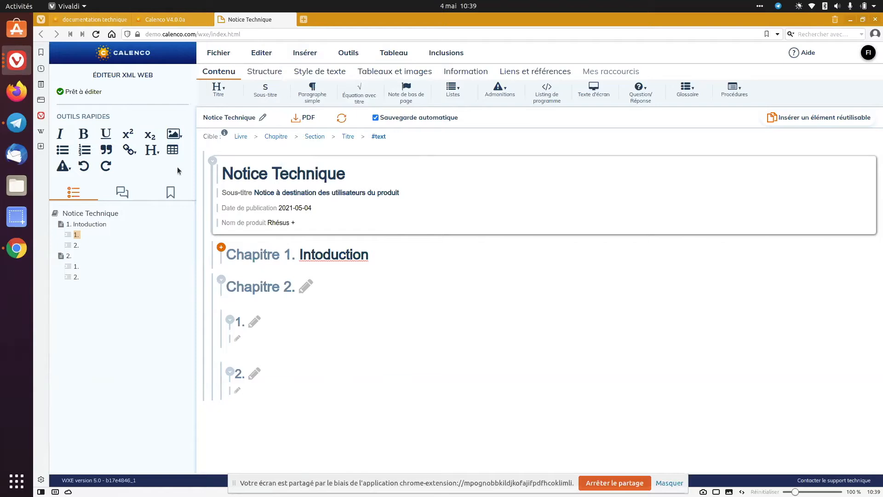
{"action": "left_click", "coordinate": [180, 135]}
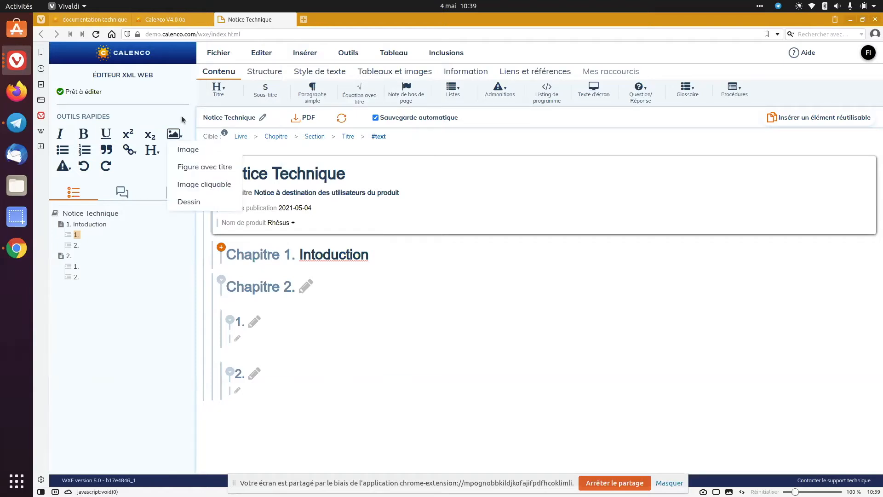
{"action": "left_click", "coordinate": [159, 154]}
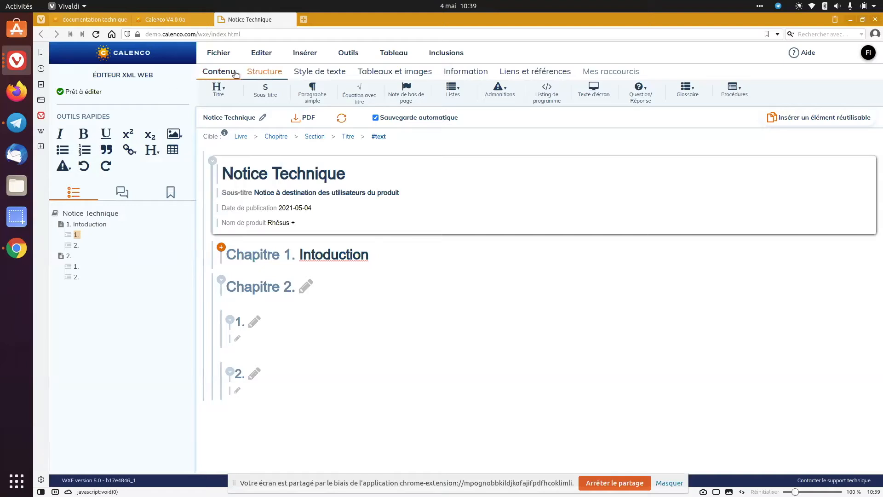
Show the available structure elements and correct the title of Chapitre 1 to "Introduction"
{"action": "left_click", "coordinate": [274, 72]}
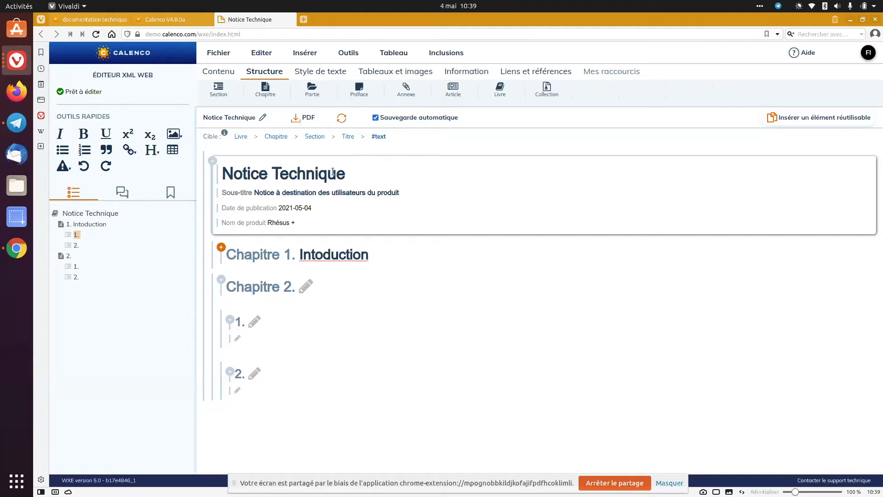
{"action": "left_click", "coordinate": [318, 254]}
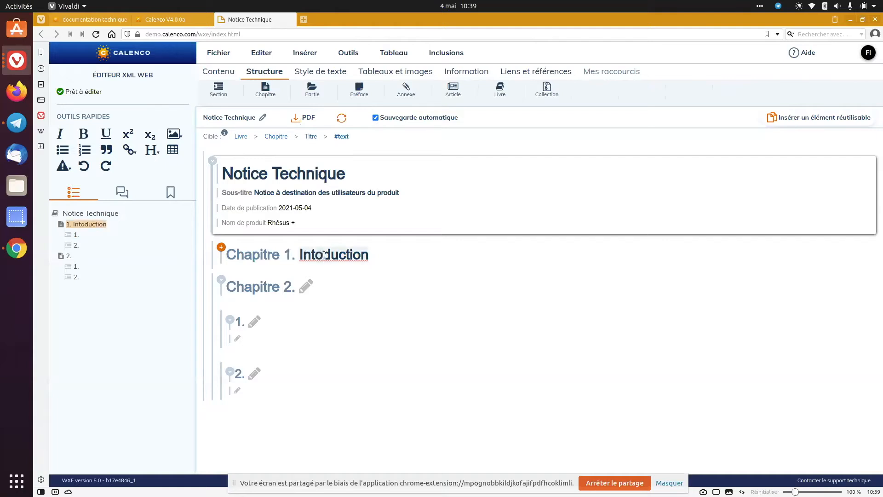
{"action": "type", "text": "r"}
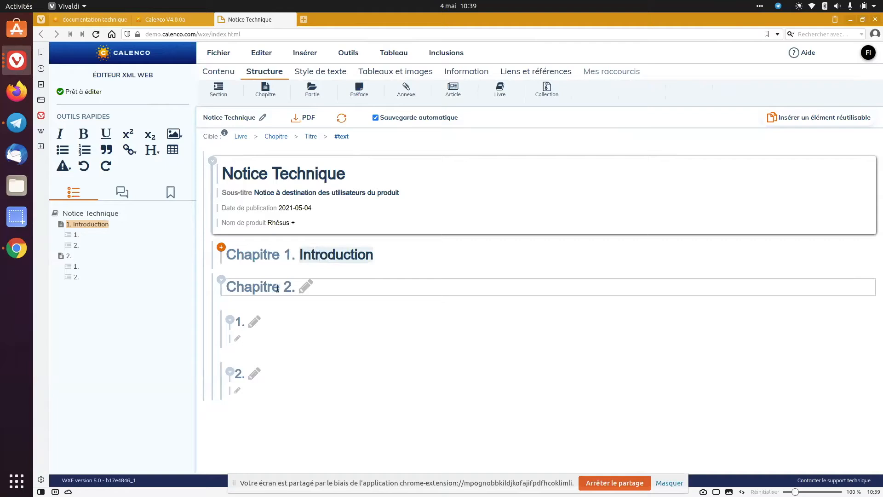
Apply filtering to the whole of Chapitre 2 with "interne" as the targeted audience, and deselect the chapter
{"action": "left_click", "coordinate": [215, 295]}
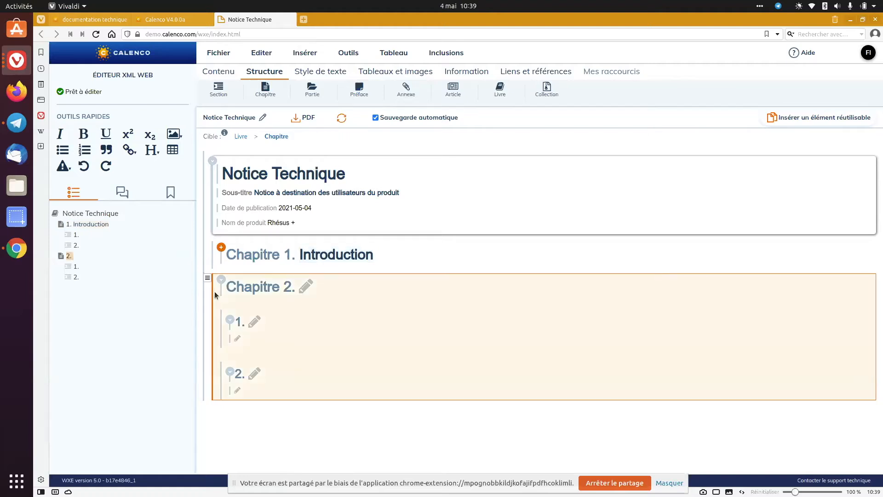
{"action": "left_click", "coordinate": [208, 279]}
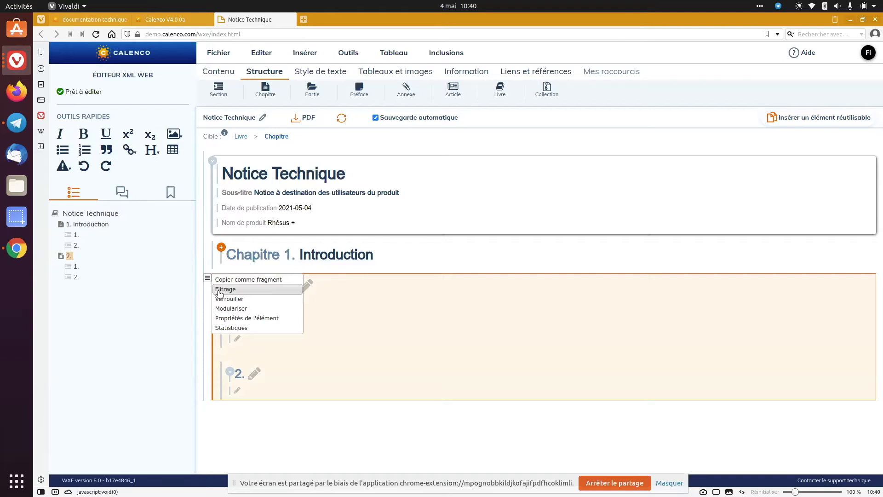
{"action": "left_click", "coordinate": [220, 289]}
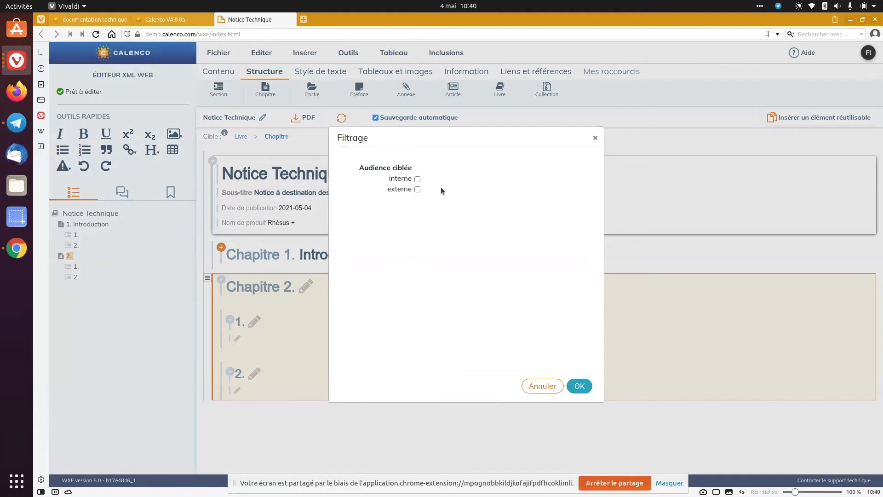
{"action": "left_click", "coordinate": [417, 179]}
{"action": "left_click", "coordinate": [416, 190]}
{"action": "left_click", "coordinate": [417, 191]}
{"action": "left_click", "coordinate": [586, 388]}
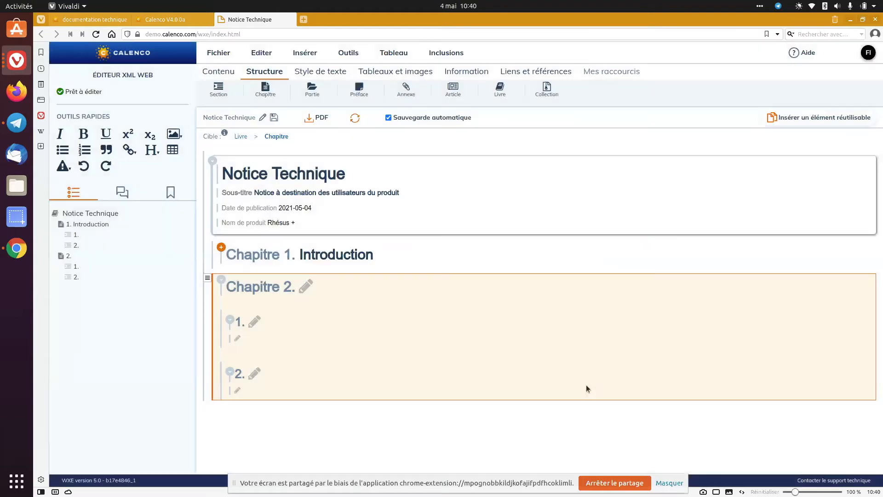
{"action": "left_click", "coordinate": [344, 256]}
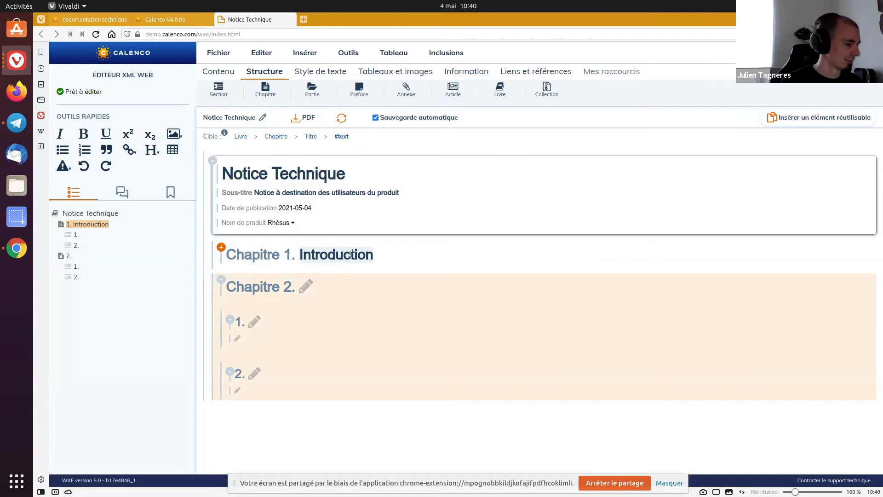
Generate the book's PDF, open it to review the table of contents and Chapitre 2, and close it
{"action": "left_click", "coordinate": [307, 118]}
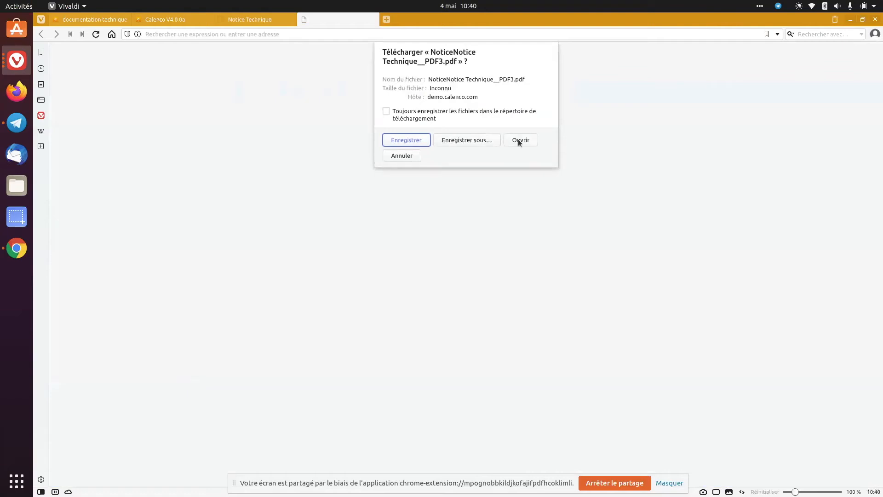
{"action": "left_click", "coordinate": [520, 138]}
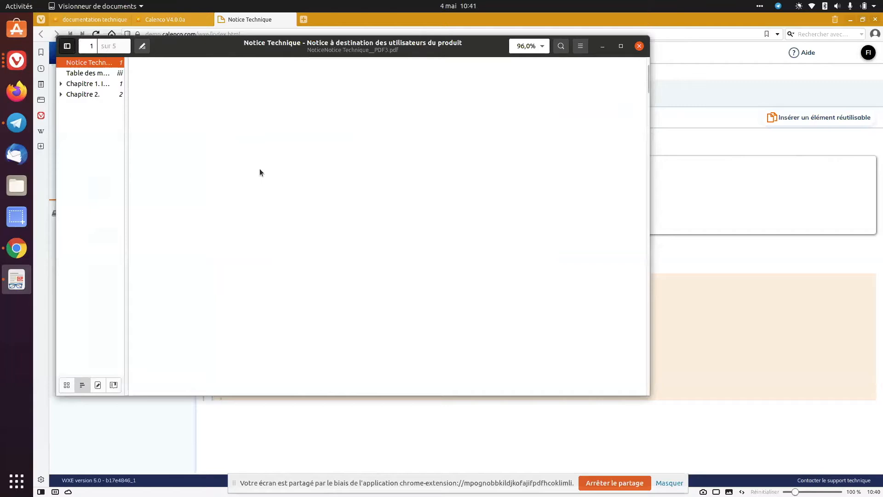
{"action": "scroll", "coordinate": [256, 191], "scroll_direction": "down", "scroll_amount": 10}
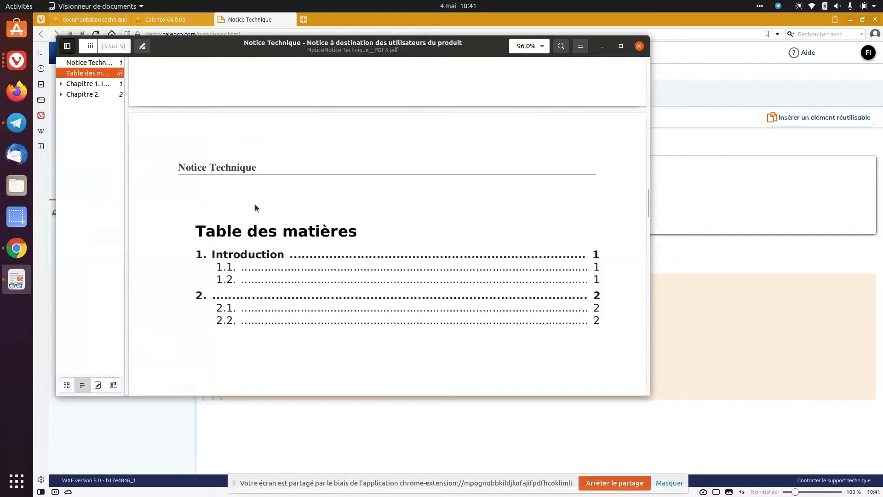
{"action": "scroll", "coordinate": [256, 186], "scroll_direction": "down", "scroll_amount": 10}
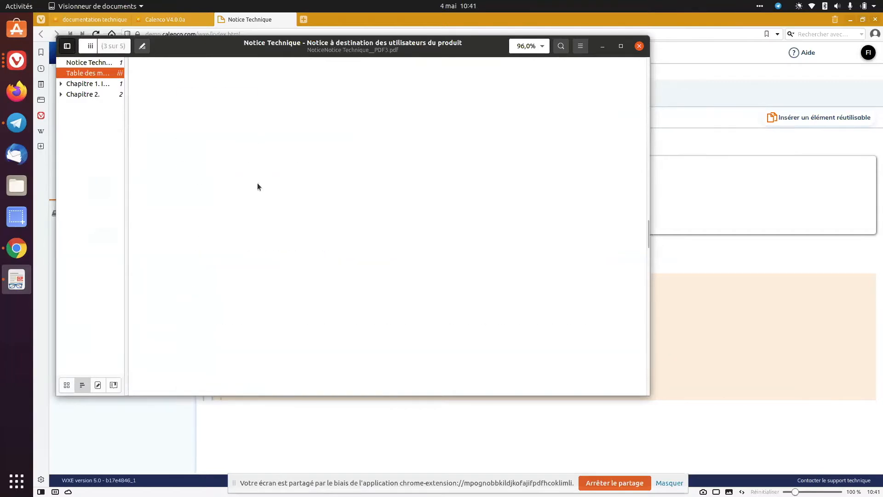
{"action": "scroll", "coordinate": [258, 186], "scroll_direction": "down", "scroll_amount": 10}
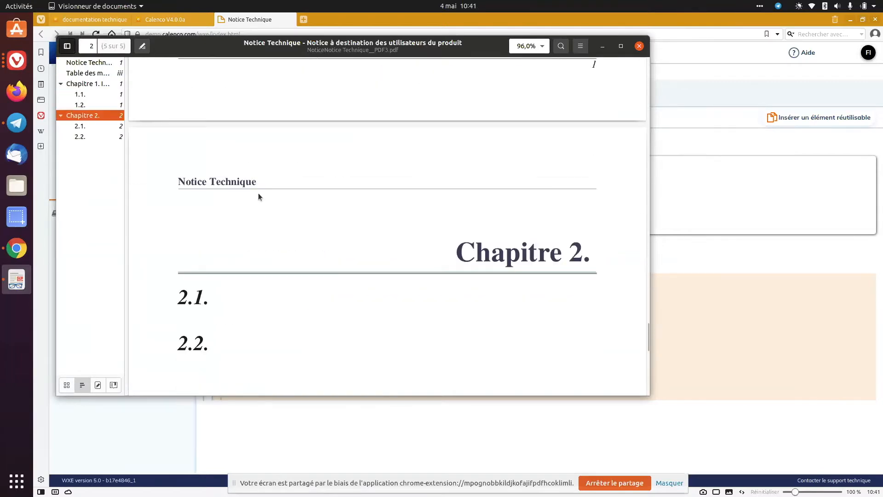
{"action": "left_click", "coordinate": [638, 47]}
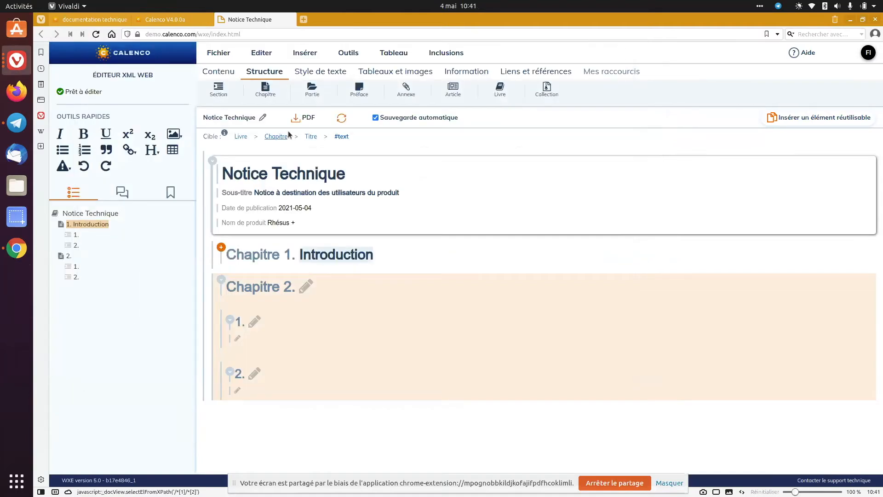
Back in the file list, edit Notice Technique's "Notice" publication and set its Audience ciblée filter to "interne"
{"action": "left_click", "coordinate": [175, 18]}
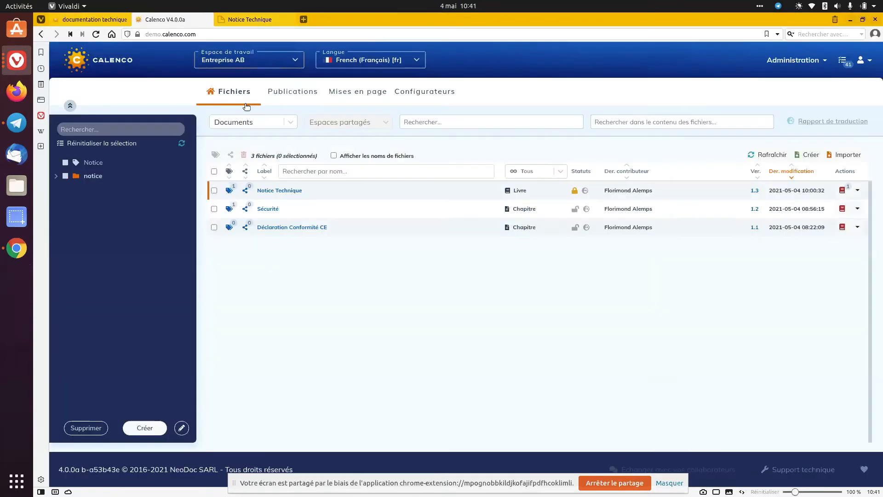
{"action": "left_click", "coordinate": [841, 192]}
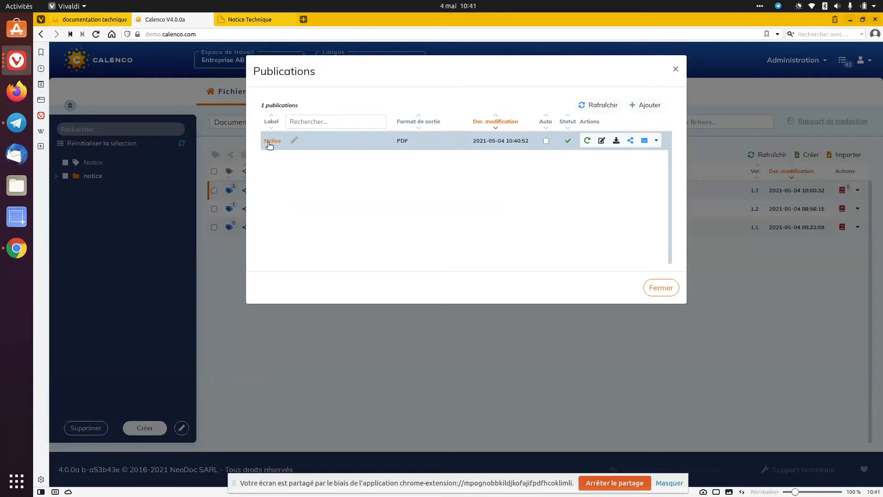
{"action": "left_click", "coordinate": [600, 143]}
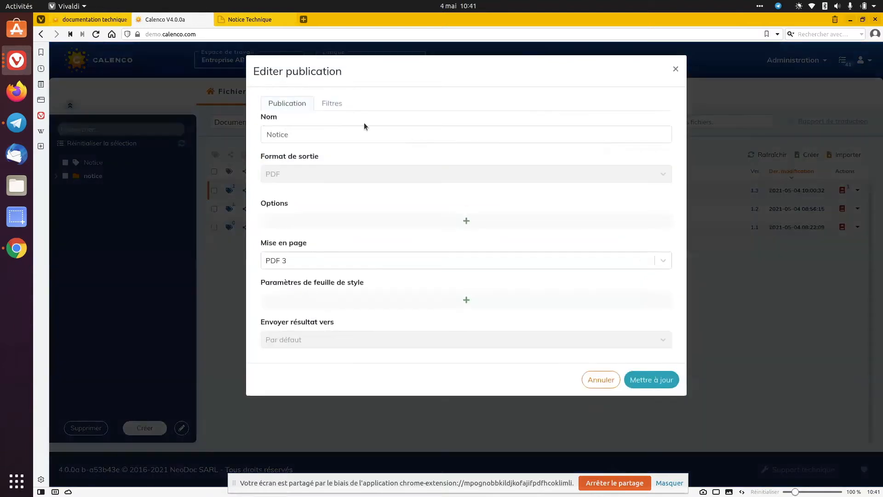
{"action": "left_click", "coordinate": [326, 106]}
{"action": "left_click", "coordinate": [322, 126]}
{"action": "left_click", "coordinate": [290, 168]}
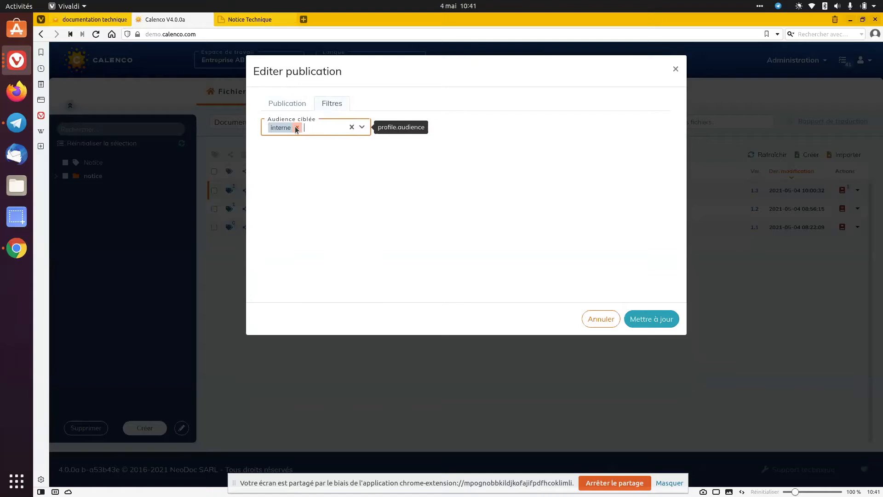
{"action": "left_click", "coordinate": [320, 128]}
{"action": "left_click", "coordinate": [312, 146]}
{"action": "left_click", "coordinate": [298, 127]}
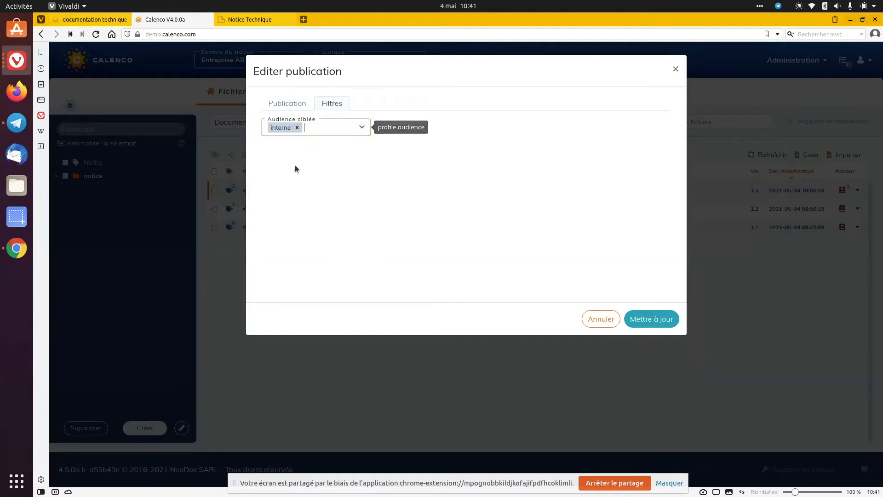
Examine the profile.audience stylesheet parameter of the Notice publication and return to its filters
{"action": "left_click", "coordinate": [291, 106]}
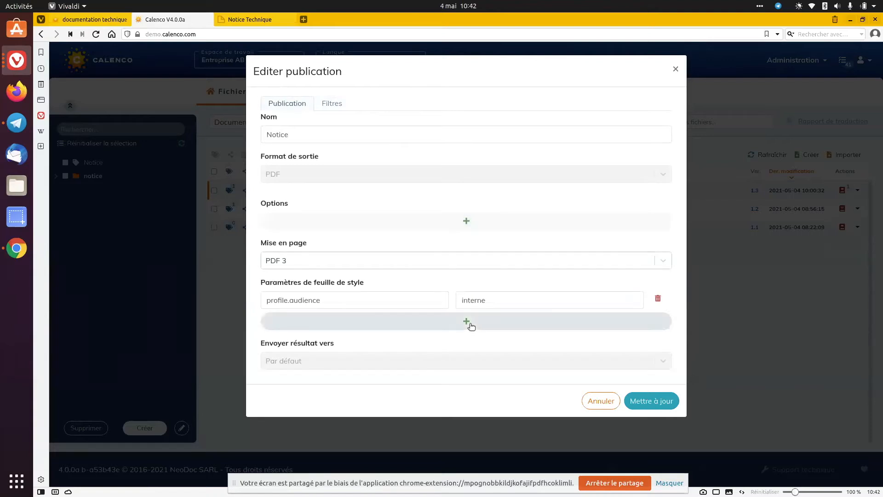
{"action": "left_click", "coordinate": [371, 301]}
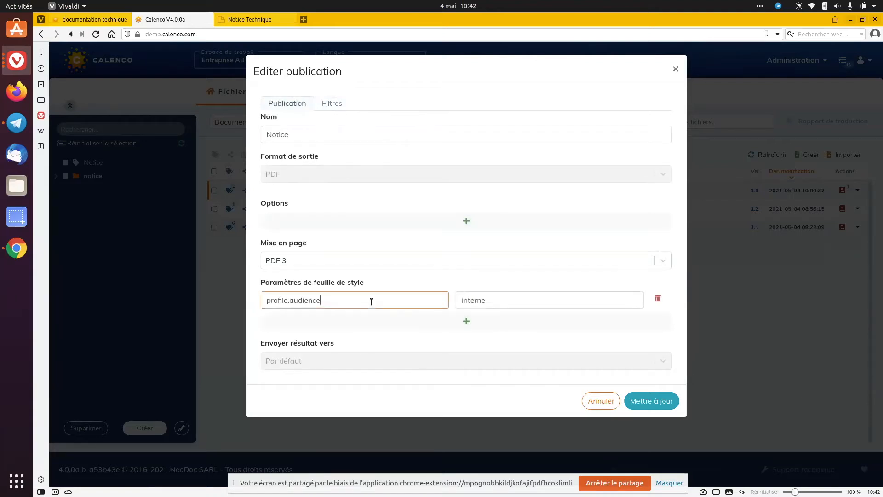
{"action": "double_click", "coordinate": [267, 300]}
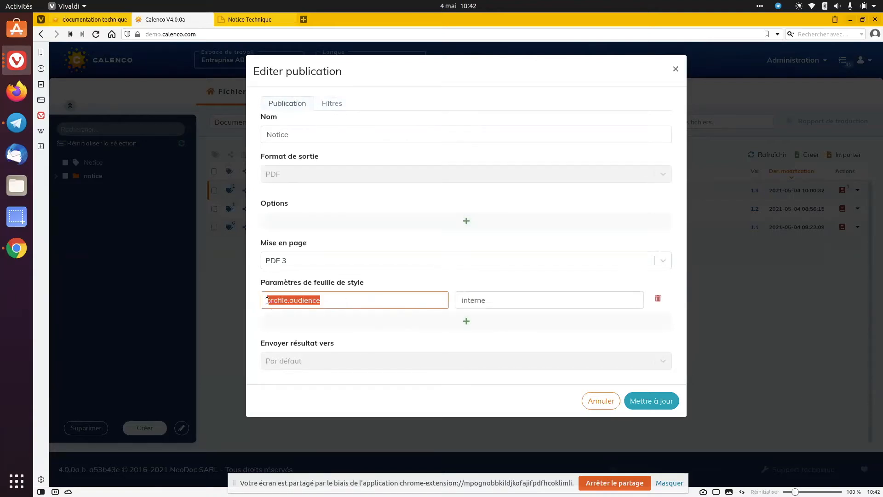
{"action": "left_click", "coordinate": [315, 300]}
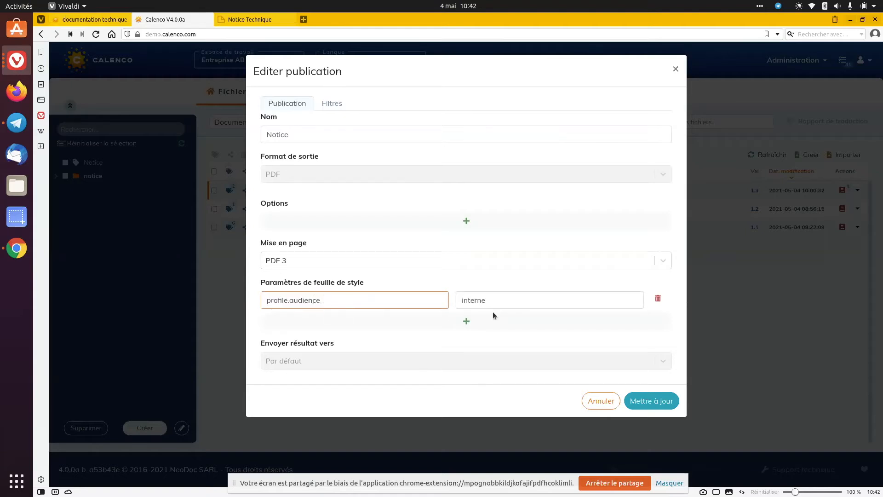
{"action": "left_click", "coordinate": [339, 106]}
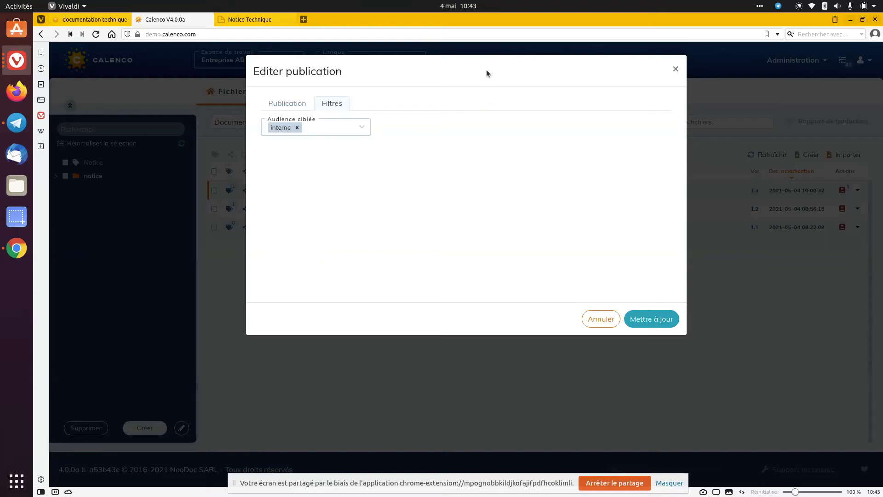
In the Notice Technique editor, insert the reusable Organisation element "neodoc" from neodoc.xml after the subtitle and select it
{"action": "left_click", "coordinate": [253, 19]}
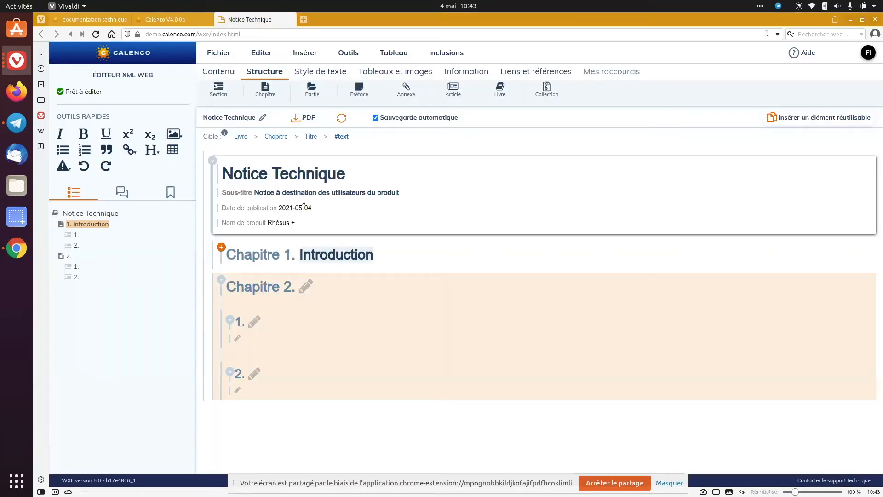
{"action": "left_click", "coordinate": [303, 208]}
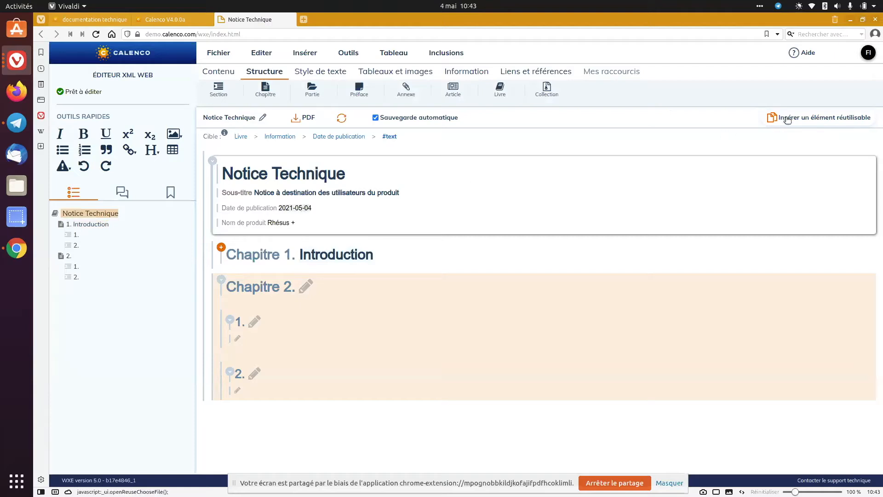
{"action": "left_click", "coordinate": [413, 191]}
{"action": "left_click", "coordinate": [411, 192]}
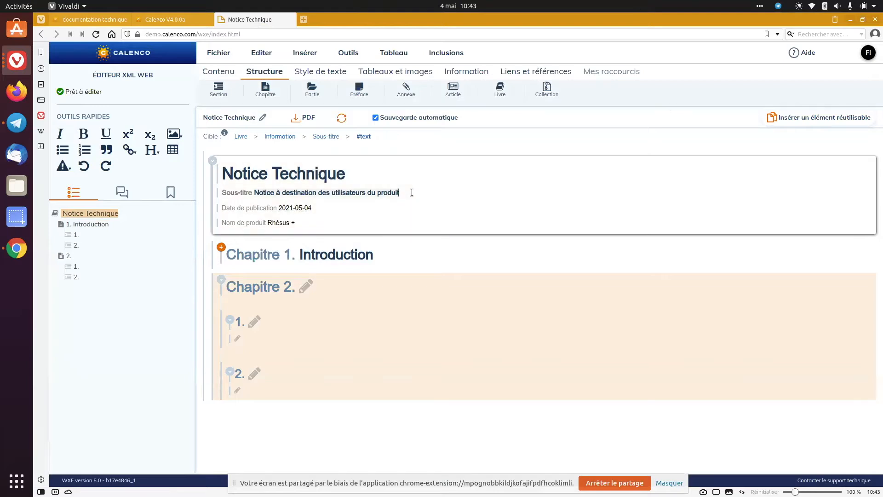
{"action": "left_click", "coordinate": [775, 118]}
{"action": "left_click", "coordinate": [349, 170]}
{"action": "left_click", "coordinate": [348, 179]}
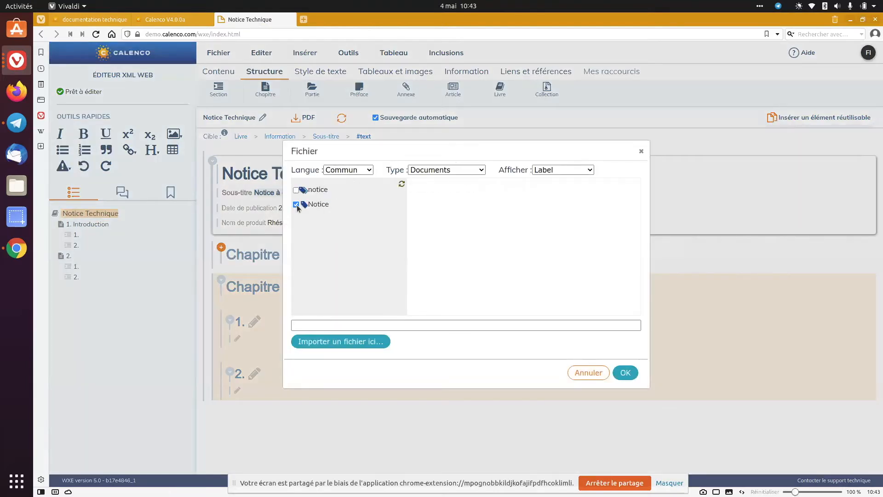
{"action": "left_click", "coordinate": [437, 188]}
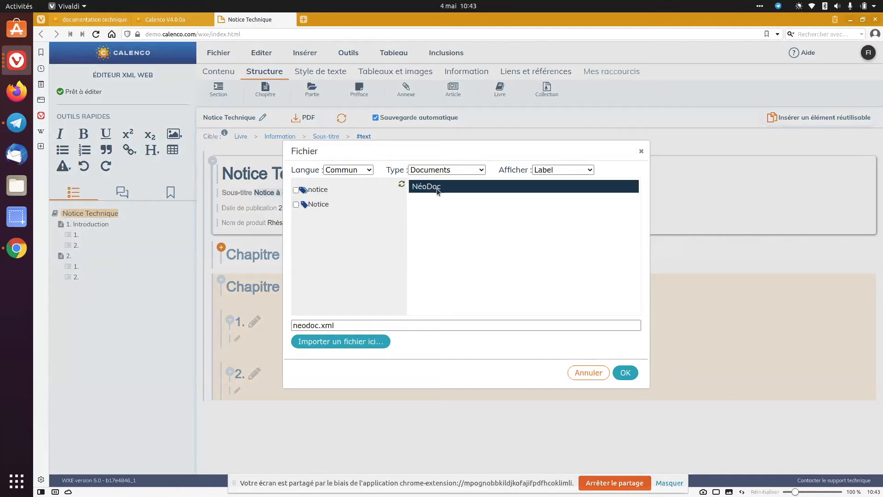
{"action": "left_click", "coordinate": [625, 372]}
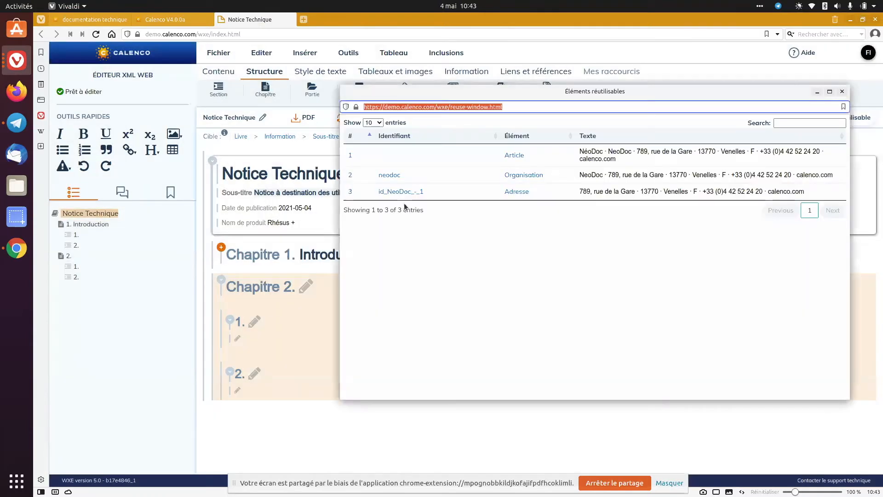
{"action": "left_click", "coordinate": [393, 177]}
{"action": "left_click", "coordinate": [215, 206]}
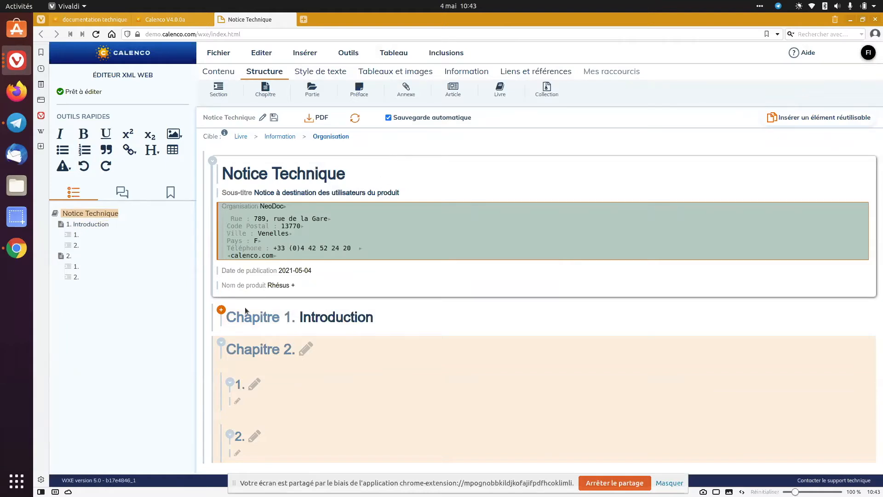
Expand Chapitre 1 and insert a table with title and header under the Introduction heading
{"action": "left_click", "coordinate": [220, 318]}
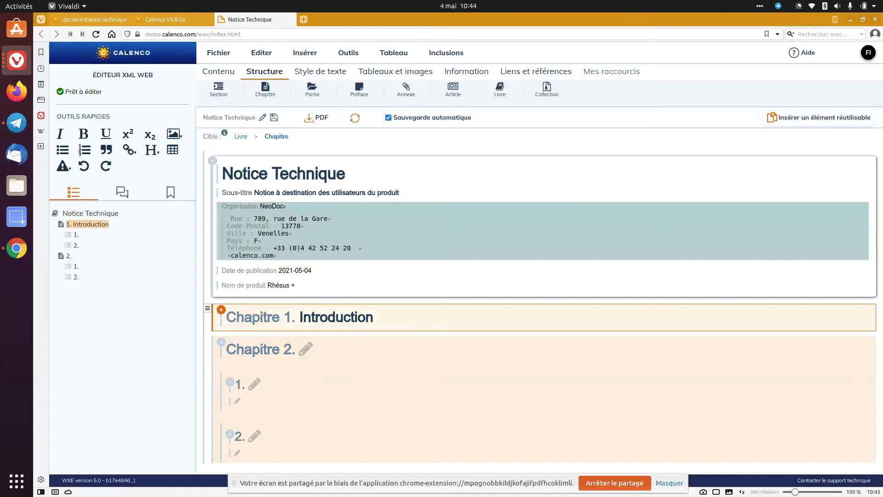
{"action": "left_click", "coordinate": [335, 318]}
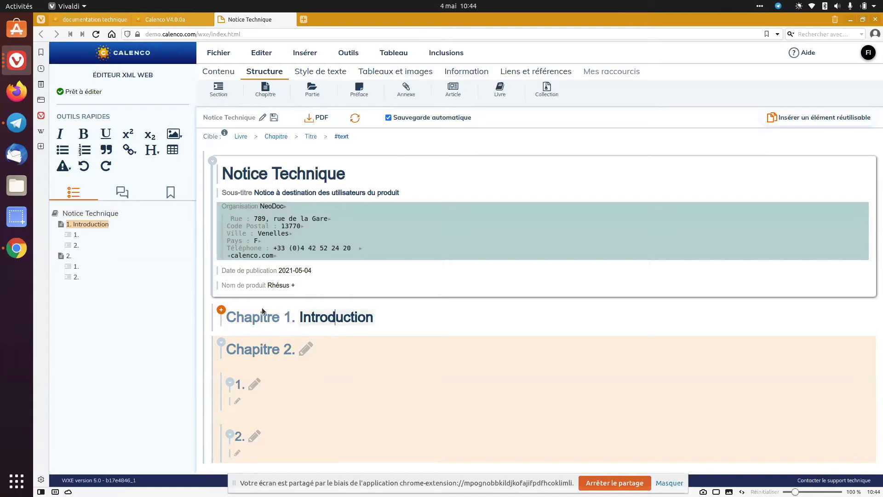
{"action": "left_click", "coordinate": [222, 310]}
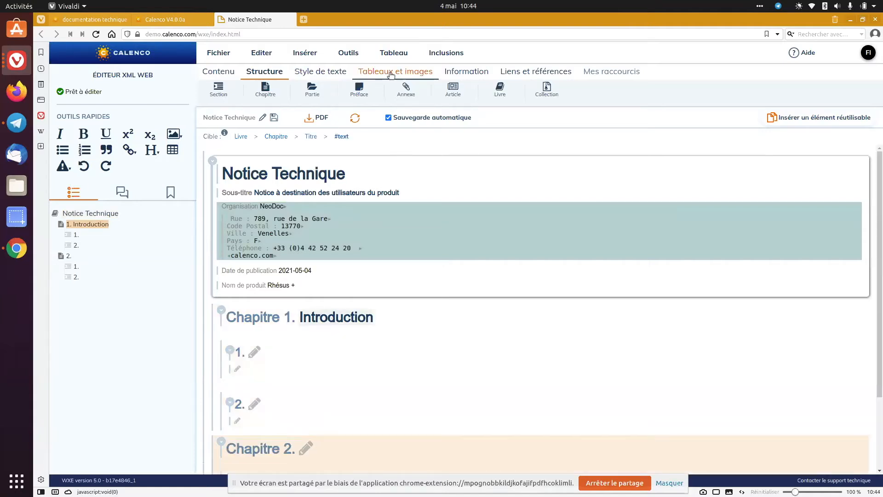
{"action": "left_click", "coordinate": [416, 72]}
{"action": "left_click", "coordinate": [224, 96]}
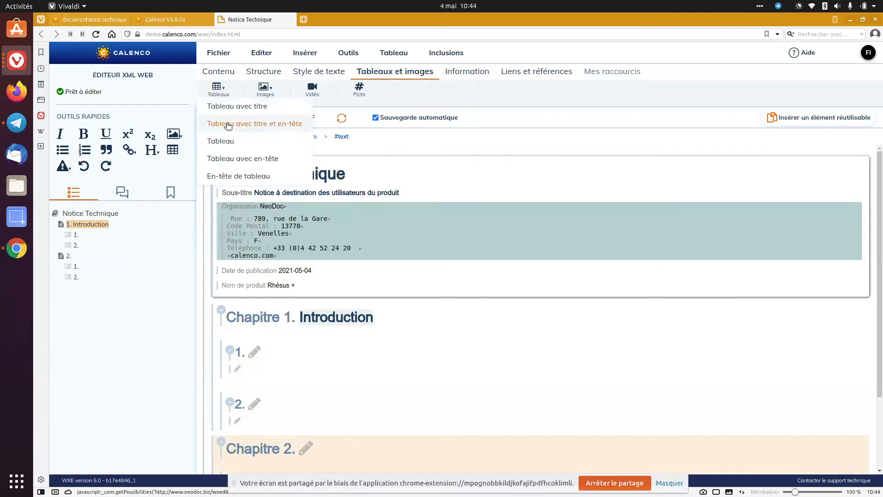
{"action": "left_click", "coordinate": [226, 123]}
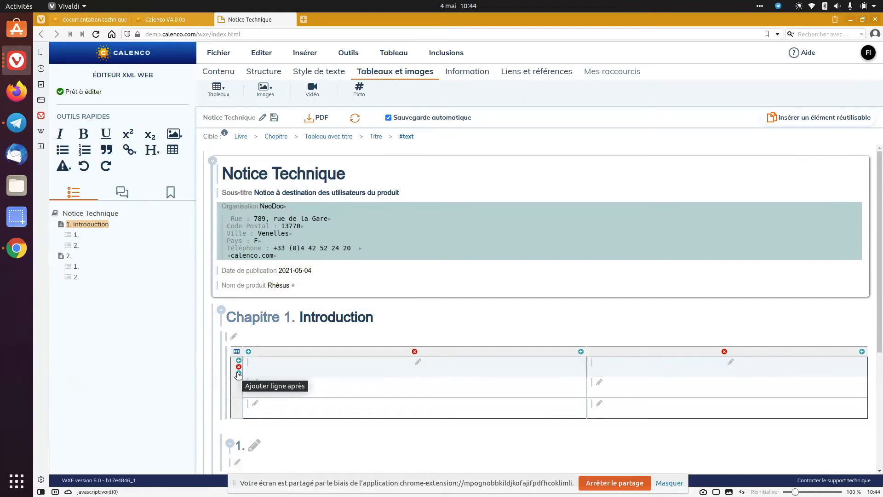
Add a second header row and an extra body row to the table, and view the formula options for its cells
{"action": "left_click", "coordinate": [238, 373]}
{"action": "right_click", "coordinate": [285, 389]}
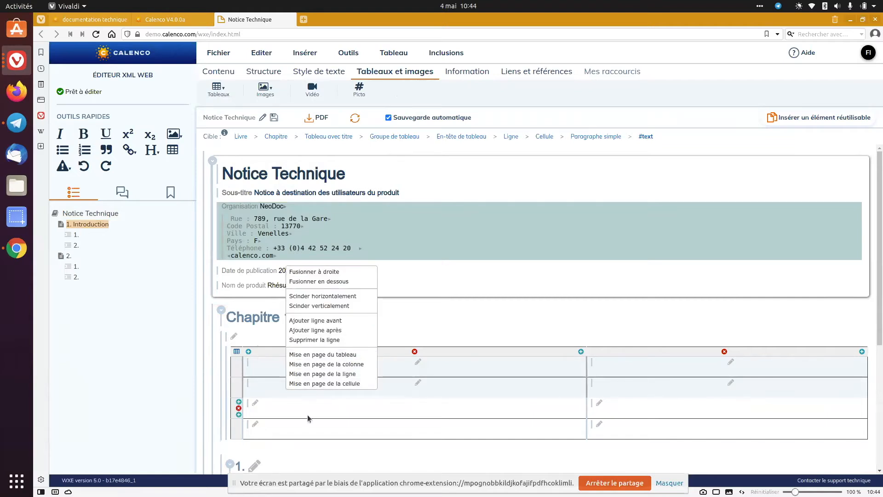
{"action": "left_click", "coordinate": [239, 435]}
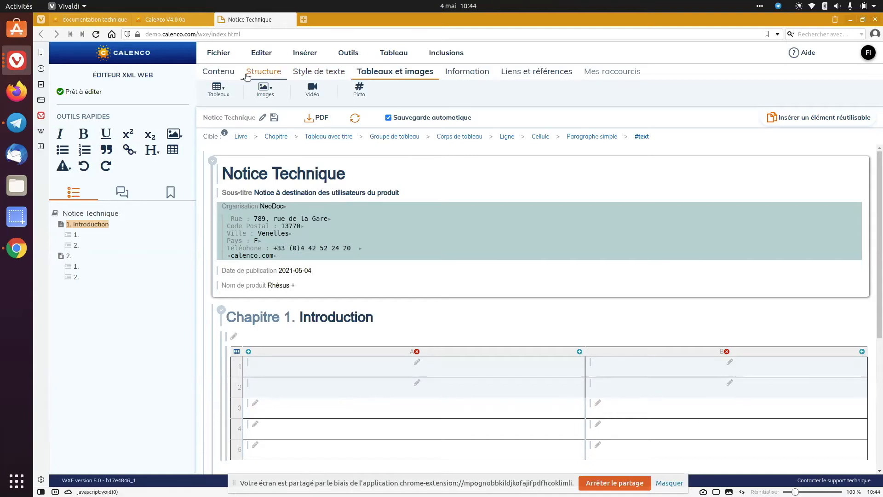
{"action": "left_click", "coordinate": [331, 73]}
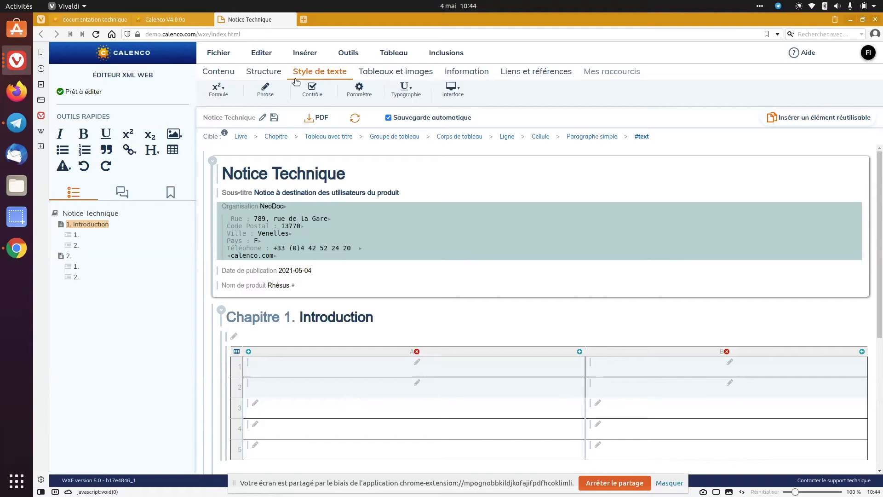
{"action": "left_click", "coordinate": [210, 96]}
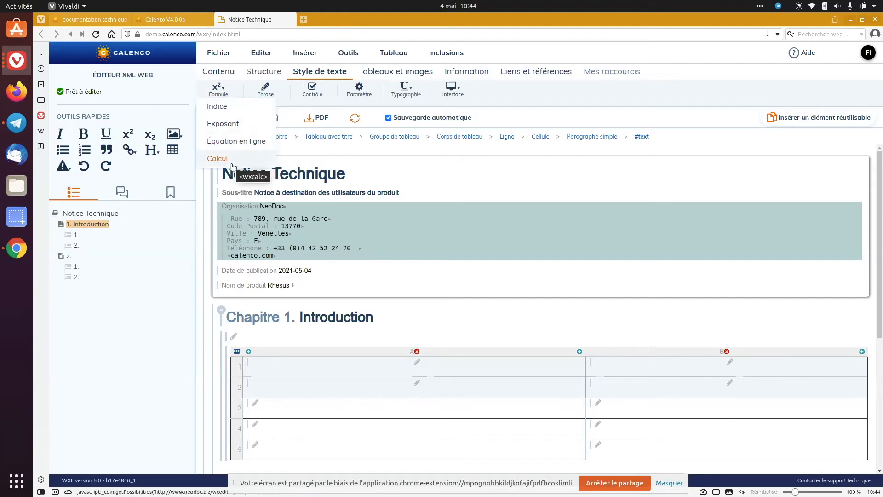
Delete the second header row of the Introduction table
{"action": "left_click", "coordinate": [233, 355]}
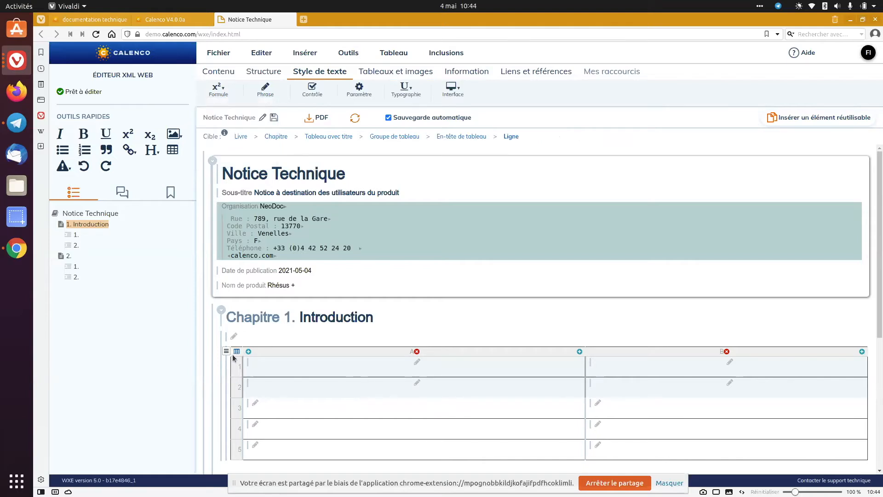
{"action": "scroll", "coordinate": [298, 362], "scroll_direction": "down", "scroll_amount": 2}
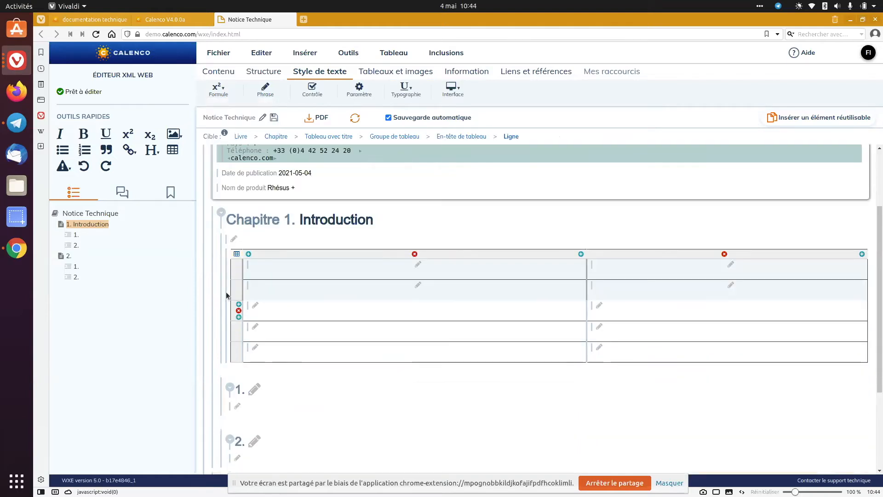
{"action": "left_click", "coordinate": [239, 290]}
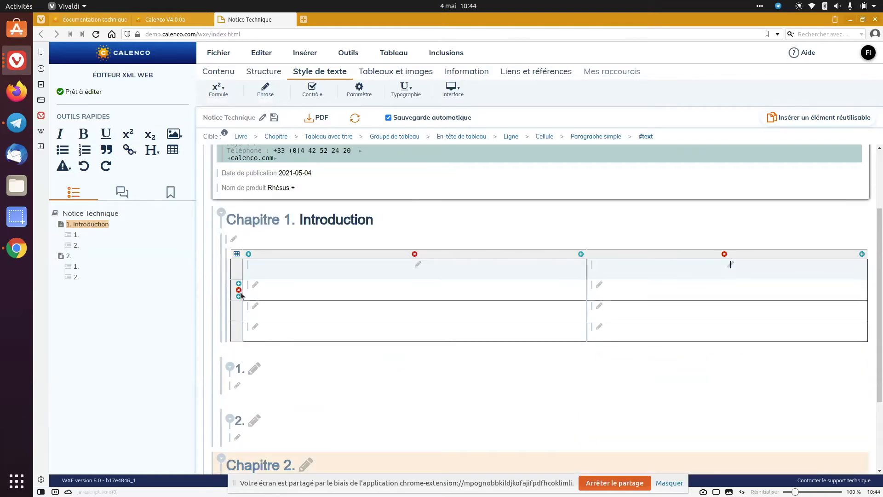
Select the table's whole header element (En-tête de tableau) and delete it
{"action": "scroll", "coordinate": [240, 294], "scroll_direction": "up", "scroll_amount": 2}
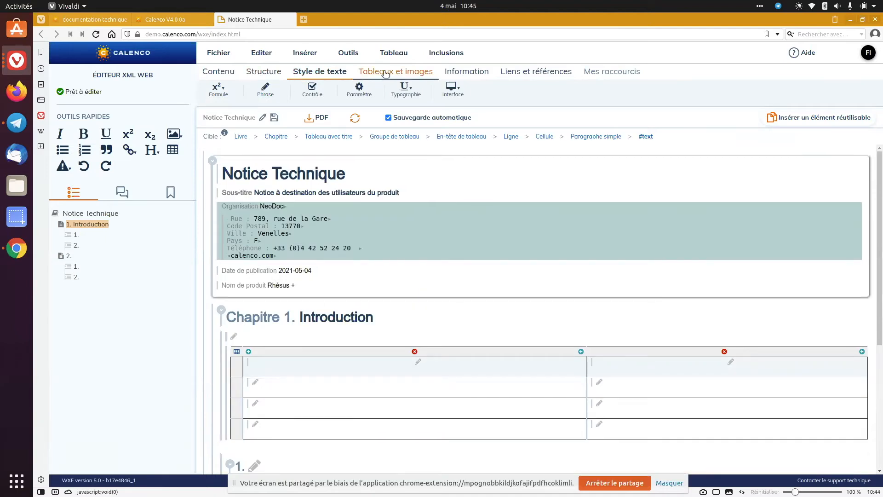
{"action": "mouse_move", "coordinate": [239, 367]}
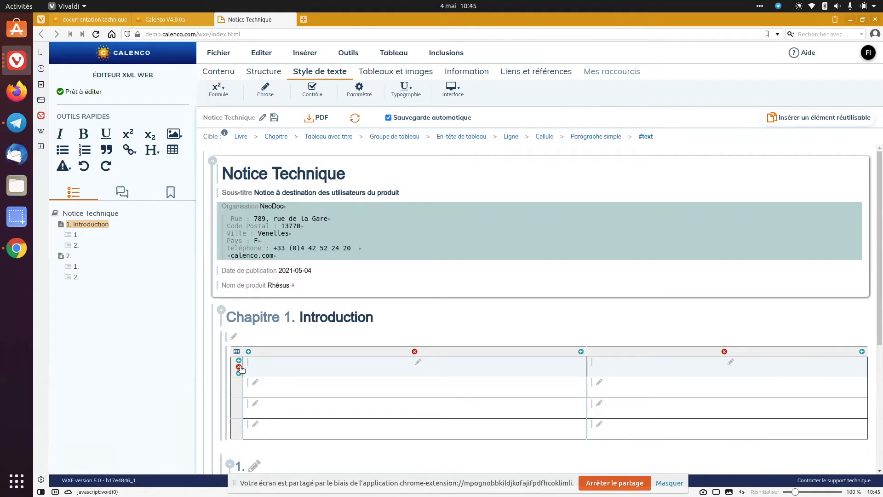
{"action": "left_click", "coordinate": [294, 370]}
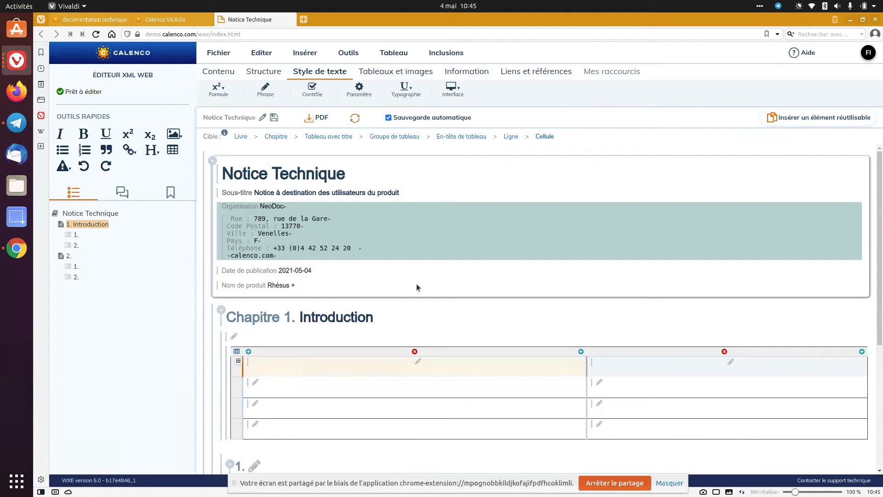
{"action": "left_click", "coordinate": [484, 137]}
{"action": "key", "text": "Delete"}
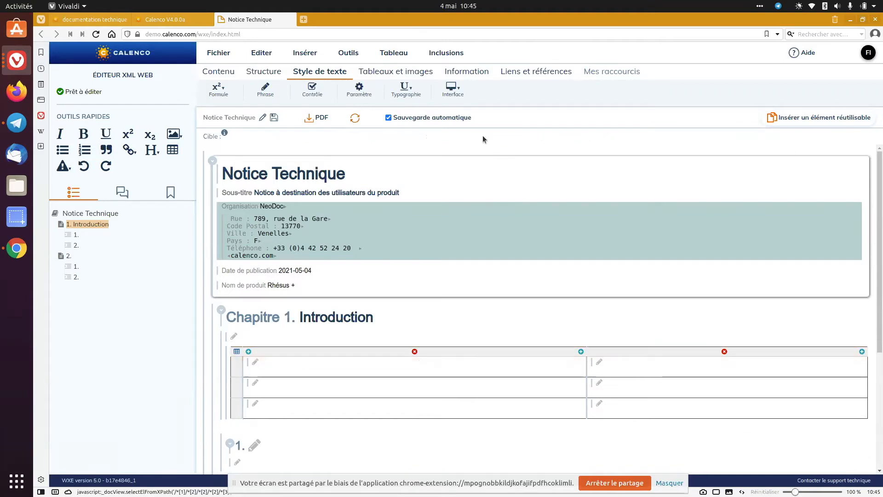
From the table's first body cell, insert a table header (En-tête de tableau) again
{"action": "left_click", "coordinate": [305, 369]}
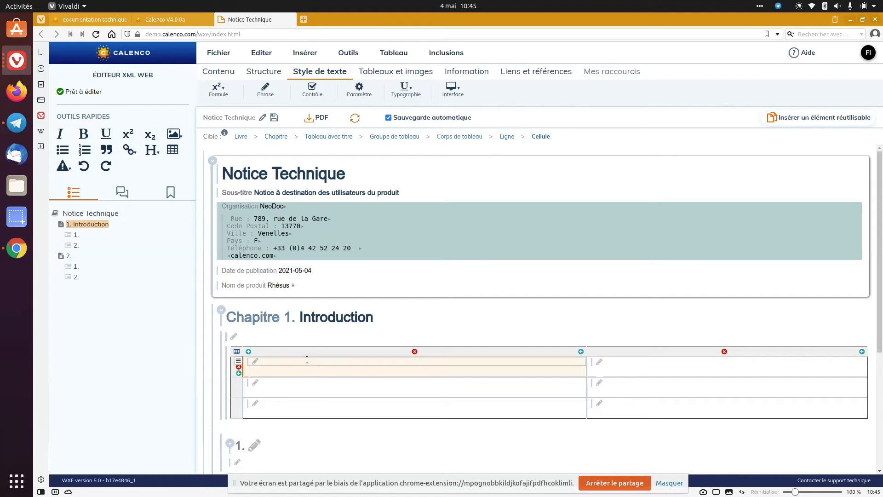
{"action": "left_click", "coordinate": [307, 361]}
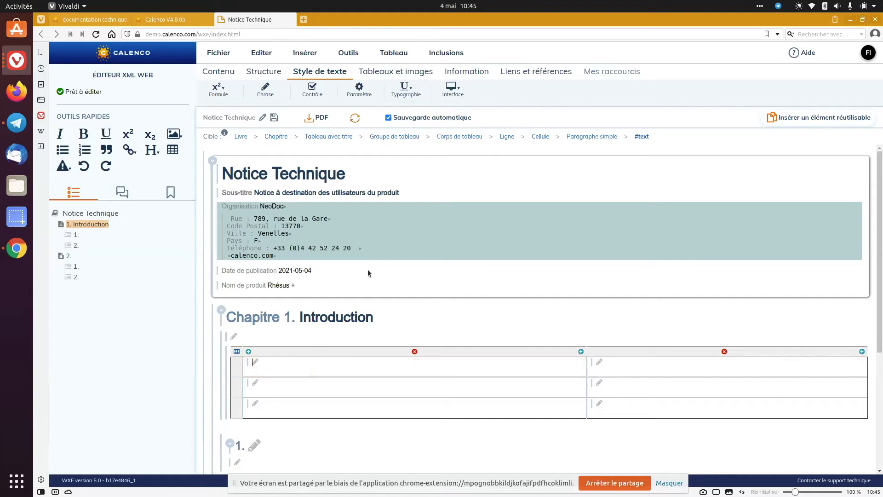
{"action": "left_click", "coordinate": [386, 52]}
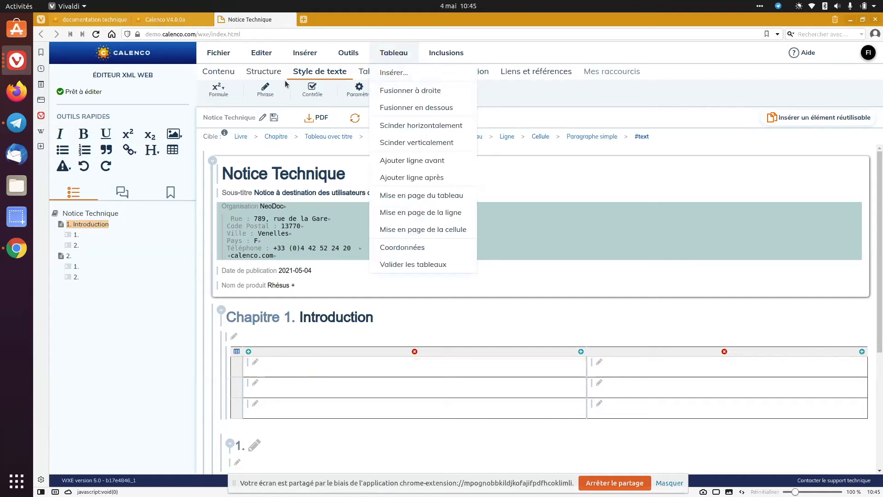
{"action": "left_click", "coordinate": [363, 72]}
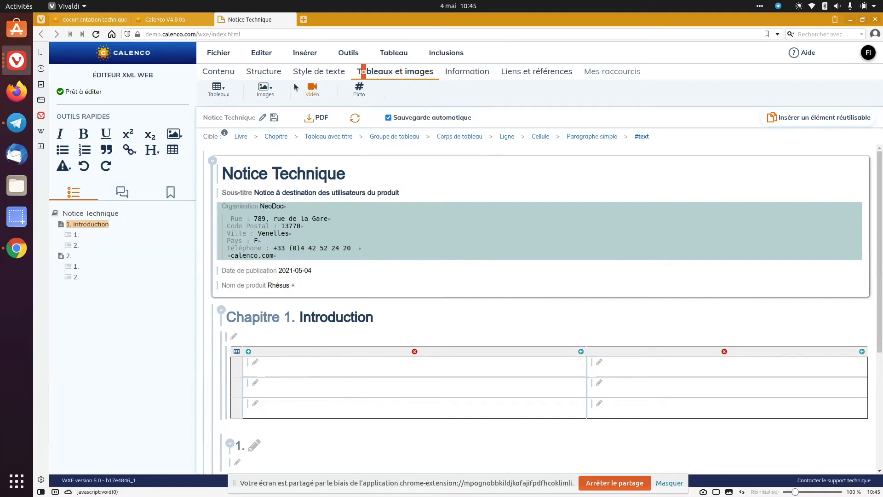
{"action": "left_click", "coordinate": [225, 96]}
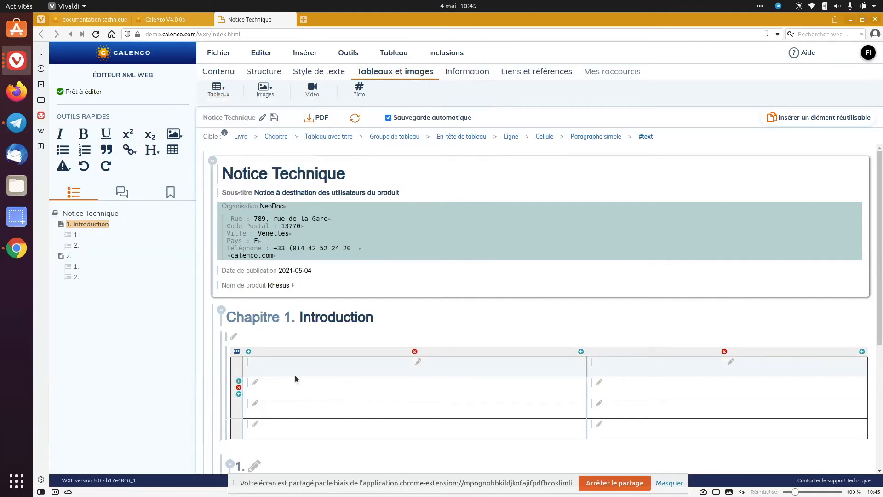
View the element options for the simple paragraph in the first header cell, and return to the book title
{"action": "left_click", "coordinate": [308, 361]}
{"action": "left_click", "coordinate": [596, 141]}
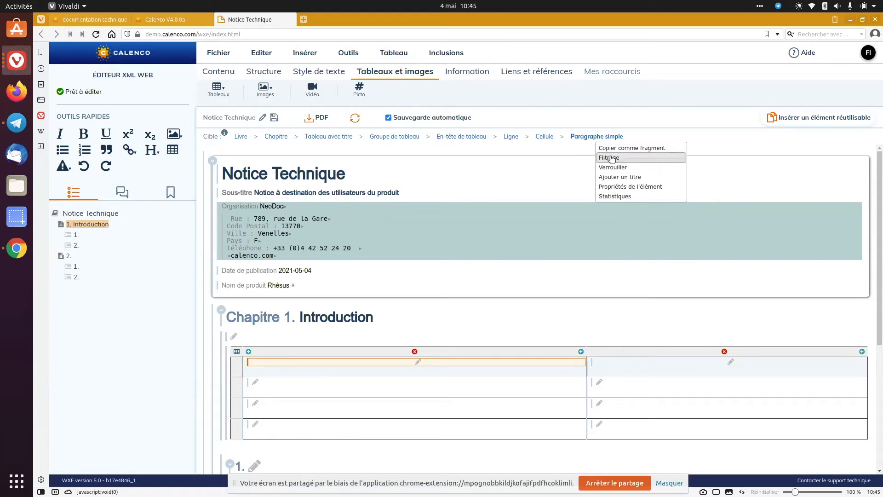
{"action": "left_click", "coordinate": [289, 175]}
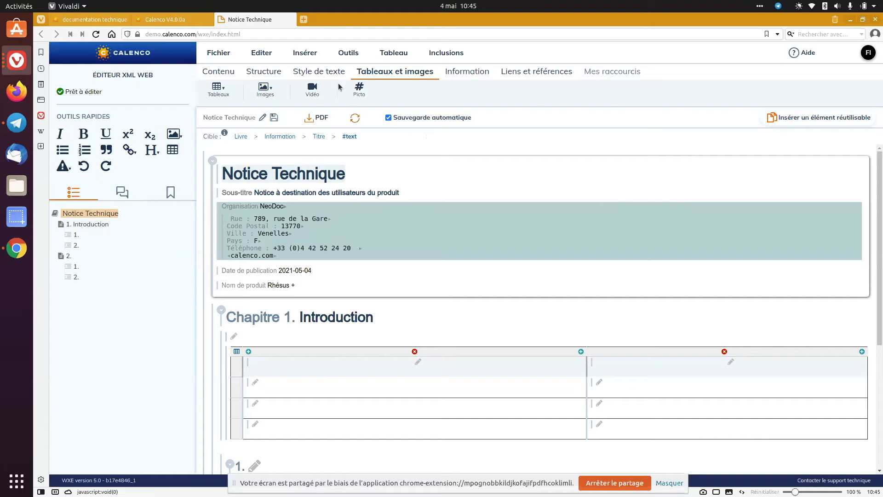
Search the book for elements whose audience attribute is "interne", go to the chapter found and move the search dialog aside
{"action": "left_click", "coordinate": [356, 52]}
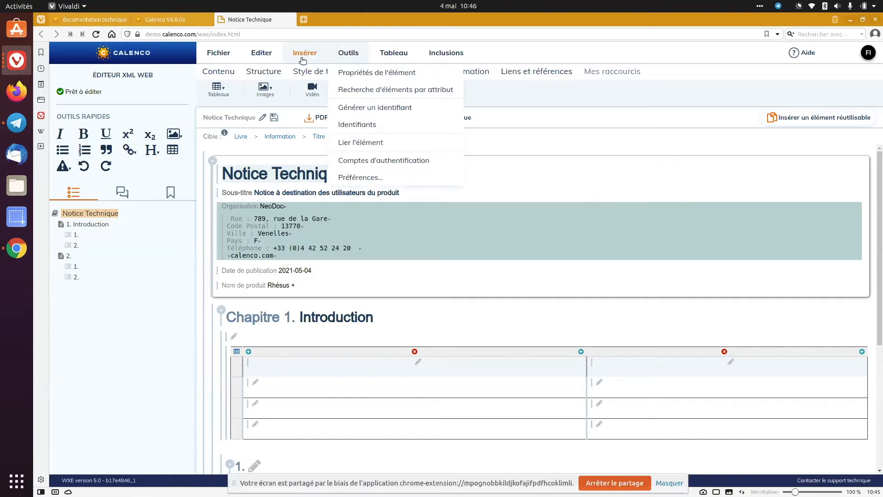
{"action": "left_click", "coordinate": [365, 90]}
{"action": "left_click", "coordinate": [425, 158]}
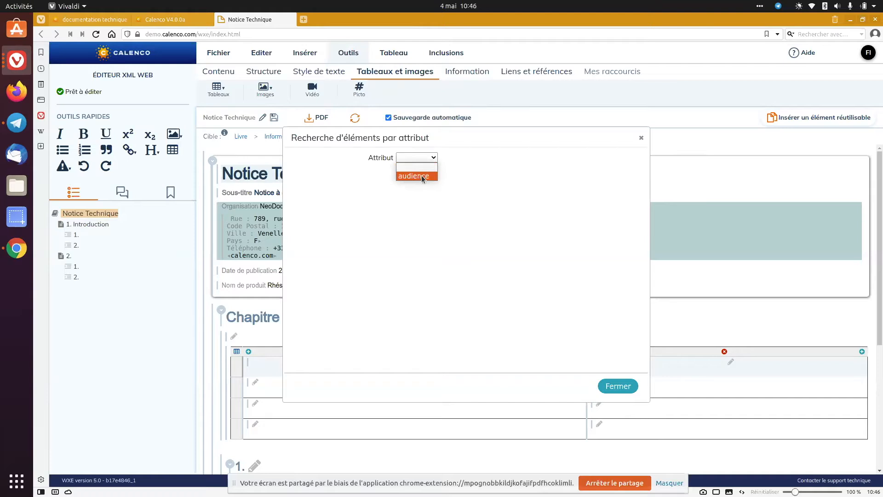
{"action": "left_click", "coordinate": [423, 177]}
{"action": "left_click", "coordinate": [421, 170]}
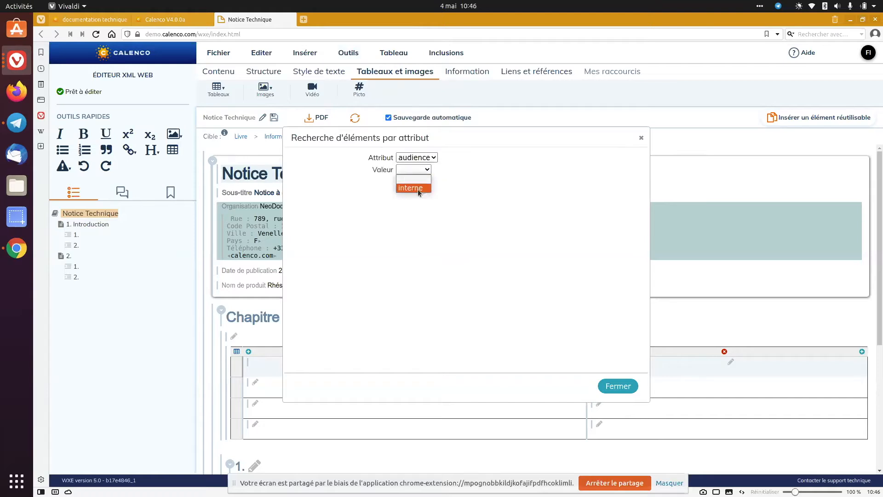
{"action": "left_click", "coordinate": [418, 189]}
{"action": "left_click", "coordinate": [298, 196]}
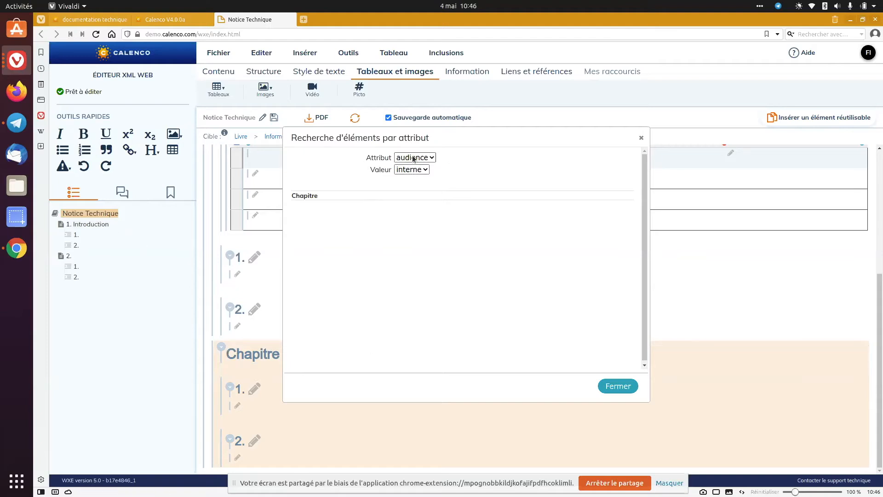
{"action": "left_click_drag", "start_coordinate": [420, 134], "coordinate": [584, 147]}
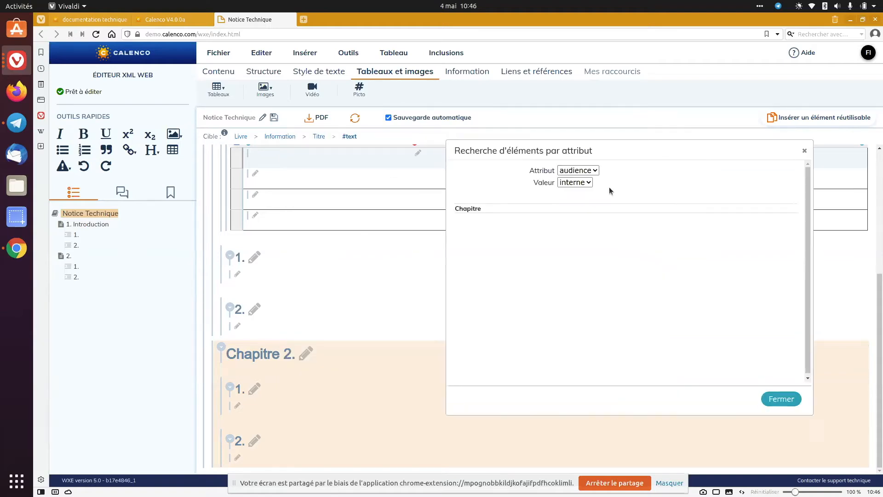
Reselect the value "interne" for the audience attribute in the element search, and close the search dialog
{"action": "left_click", "coordinate": [572, 184]}
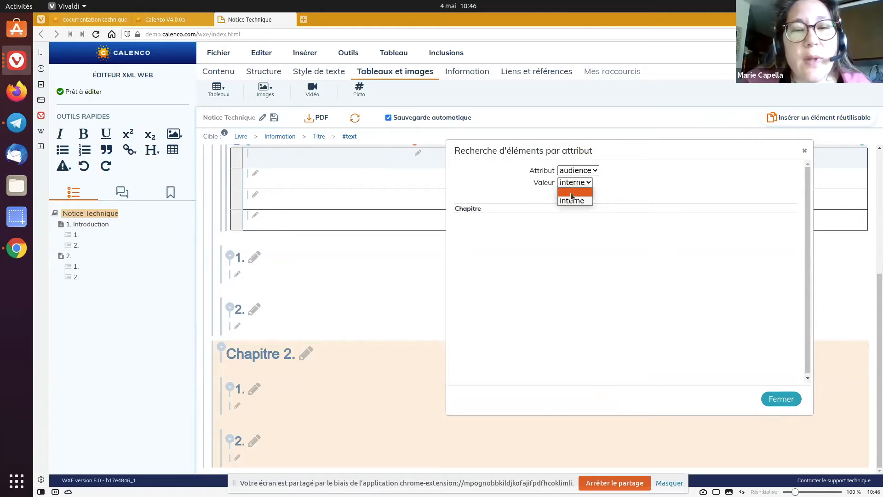
{"action": "left_click", "coordinate": [572, 201]}
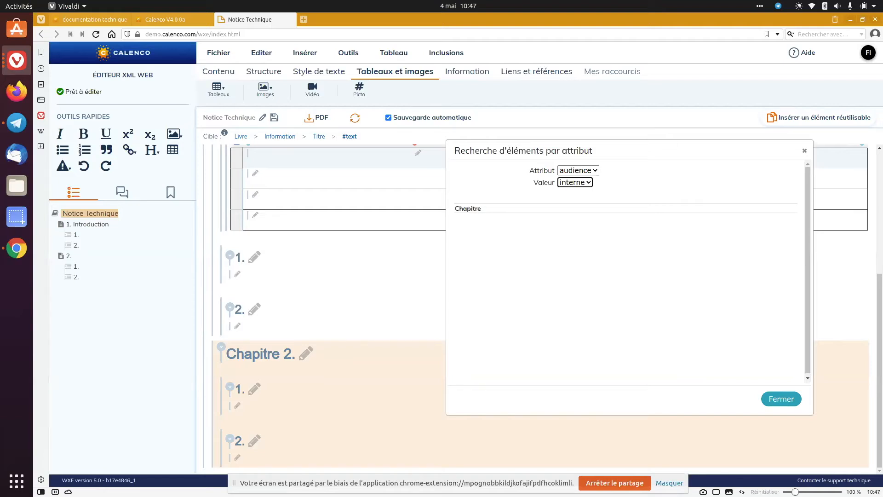
{"action": "left_click", "coordinate": [804, 150]}
Insert the image calenco.png from the Commun files after the paragraph in section 1 of the Introduction chapter
{"action": "left_click", "coordinate": [296, 271]}
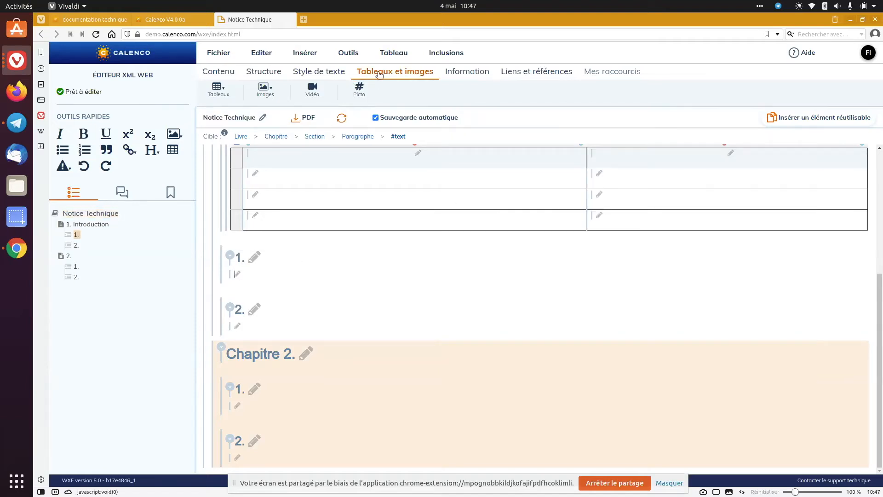
{"action": "left_click", "coordinate": [267, 90]}
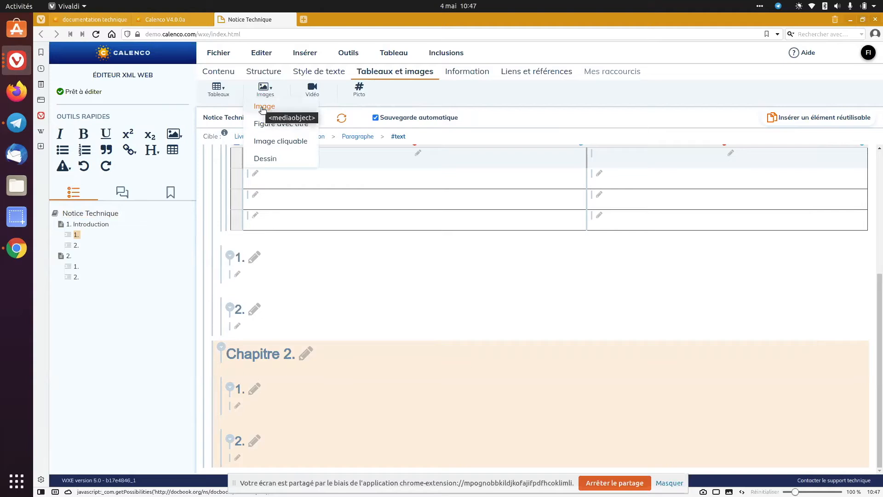
{"action": "left_click", "coordinate": [263, 107]}
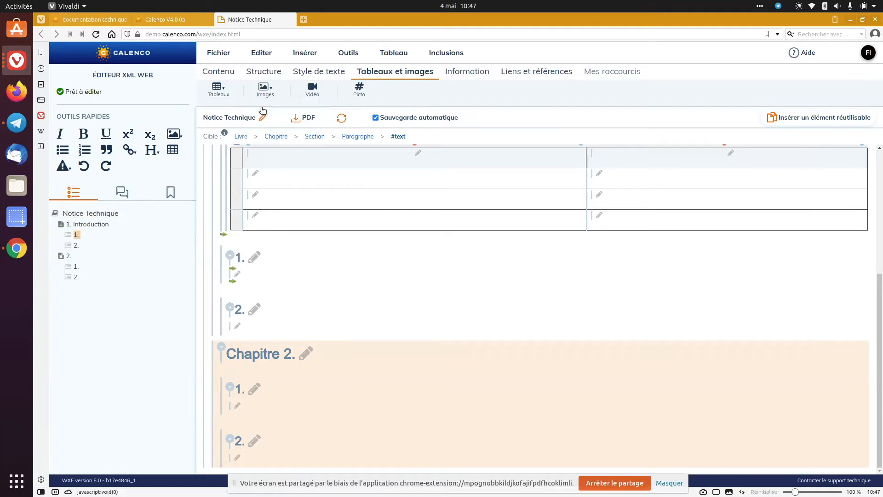
{"action": "left_click", "coordinate": [232, 282]}
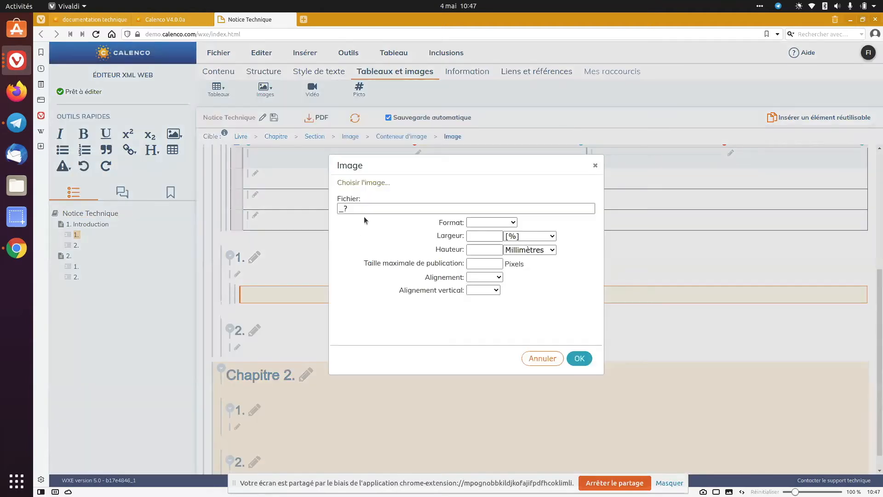
{"action": "left_click", "coordinate": [377, 182]}
{"action": "left_click", "coordinate": [520, 221]}
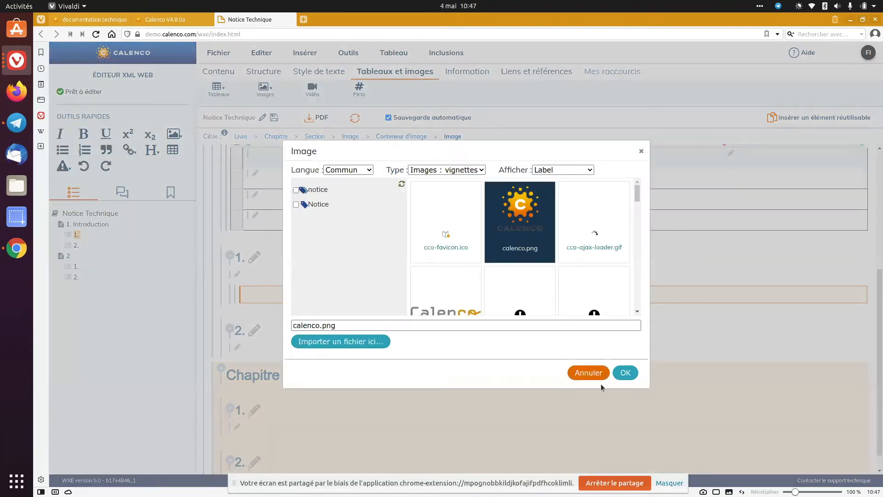
{"action": "left_click", "coordinate": [625, 374]}
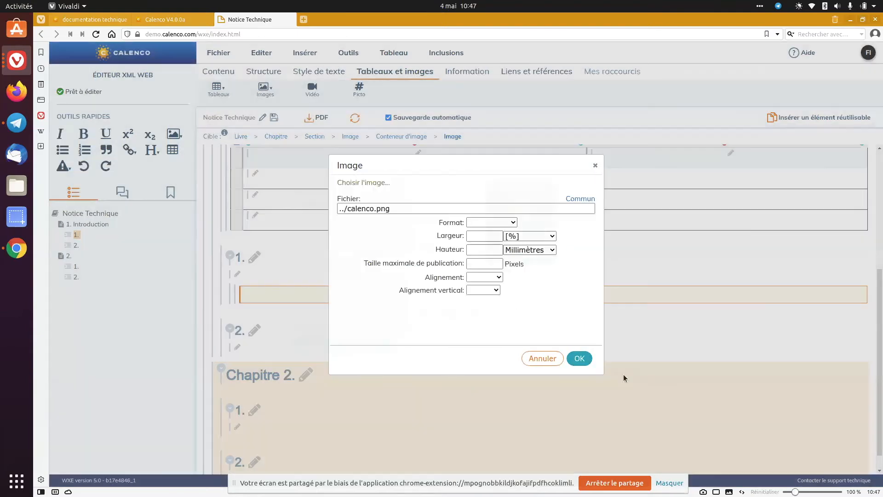
{"action": "left_click", "coordinate": [578, 357]}
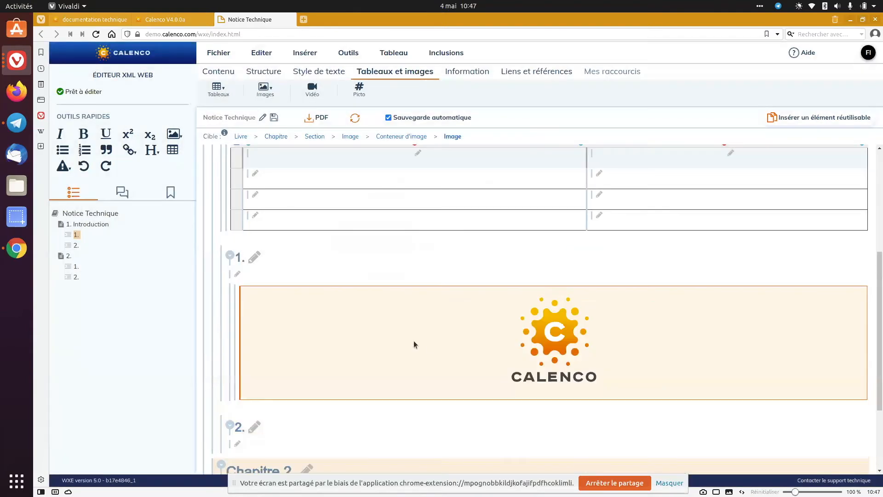
Add a title to the Calenco image in section 1 and to the paragraph above it
{"action": "left_click", "coordinate": [225, 288]}
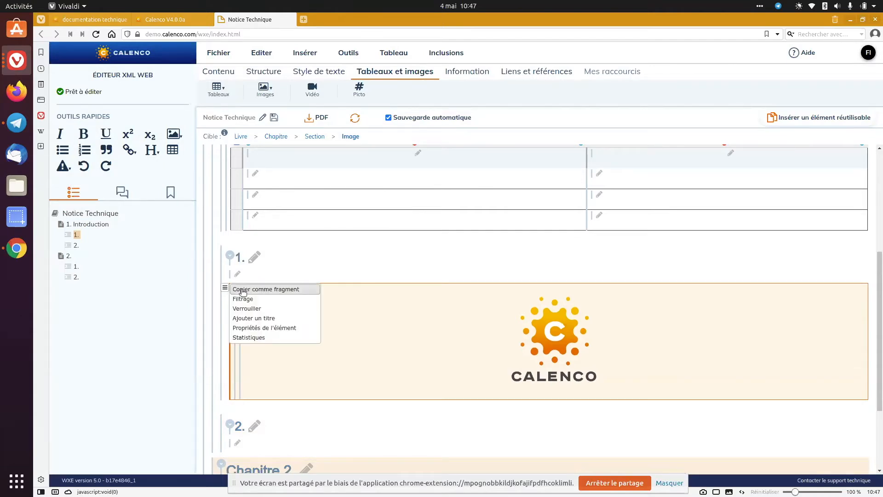
{"action": "left_click", "coordinate": [260, 319]}
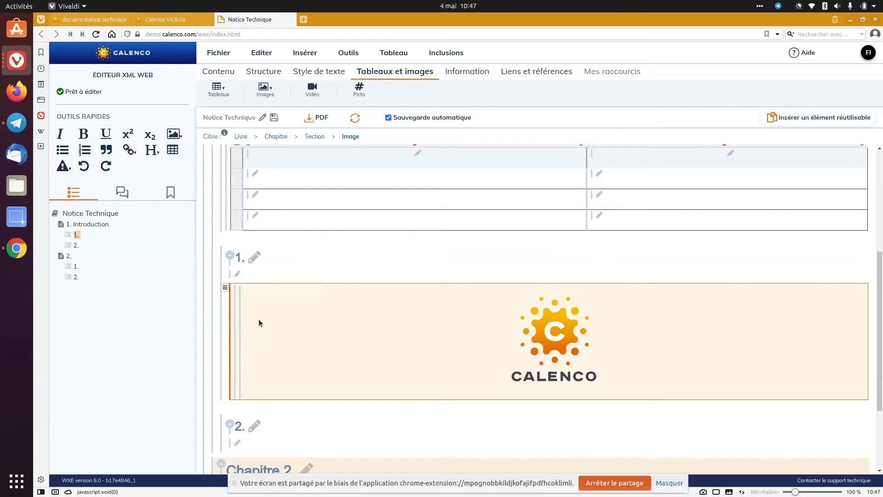
{"action": "left_click", "coordinate": [244, 274]}
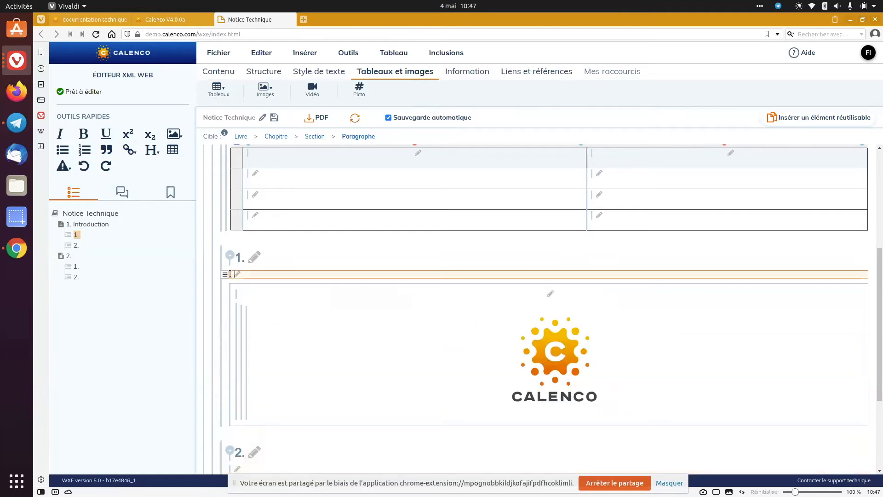
{"action": "left_click", "coordinate": [225, 274]}
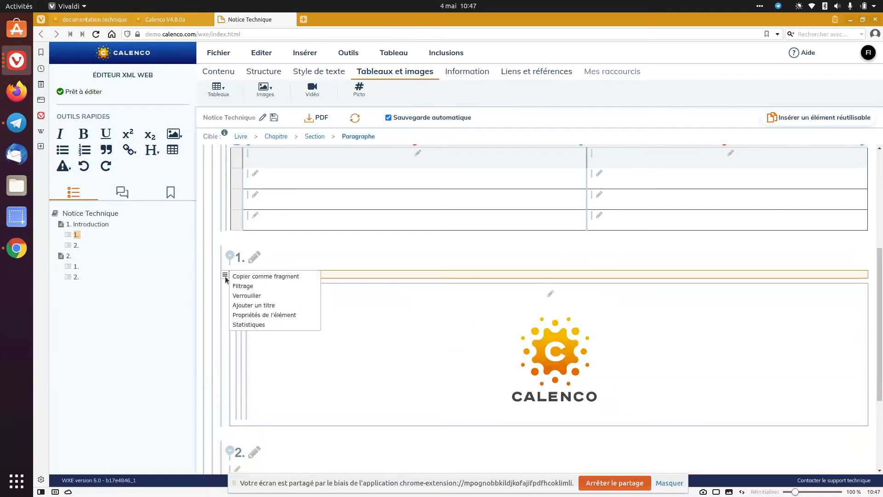
{"action": "left_click", "coordinate": [255, 305]}
Remove the title of the Introduction chapter's table and add a title to the table again
{"action": "scroll", "coordinate": [254, 289], "scroll_direction": "up", "scroll_amount": 5}
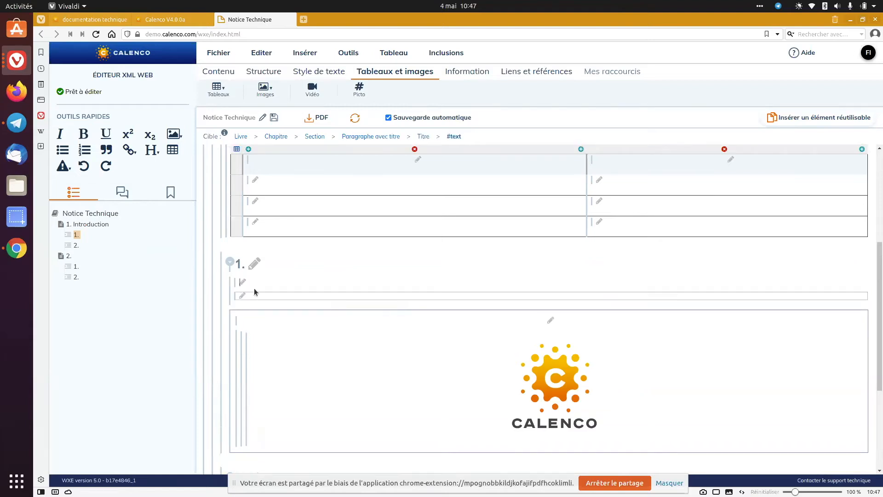
{"action": "left_click", "coordinate": [234, 250]}
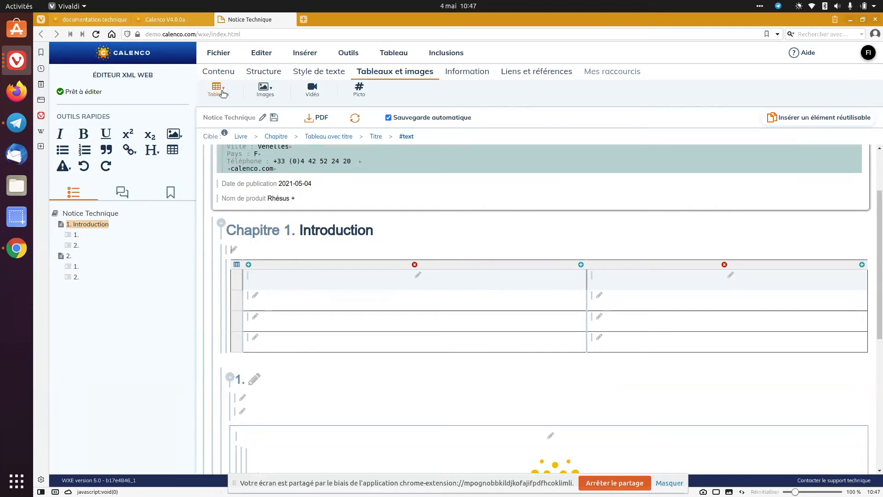
{"action": "left_click", "coordinate": [226, 74]}
{"action": "left_click", "coordinate": [221, 89]}
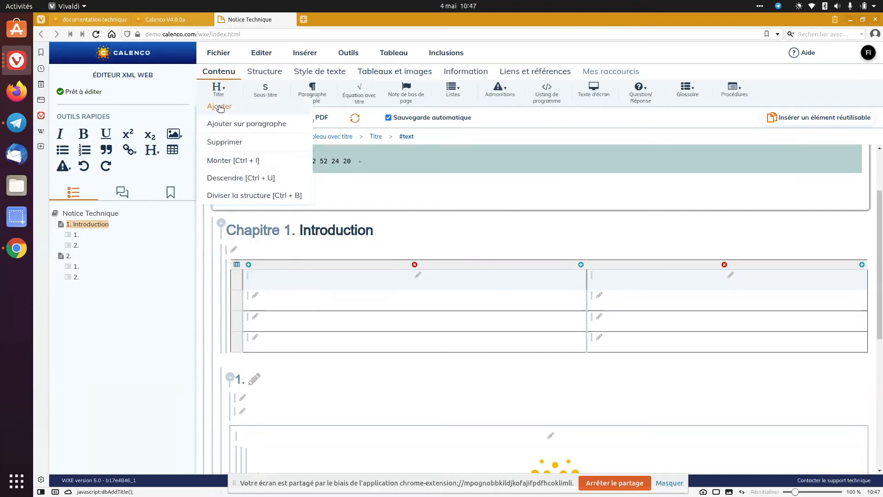
{"action": "left_click", "coordinate": [226, 142]}
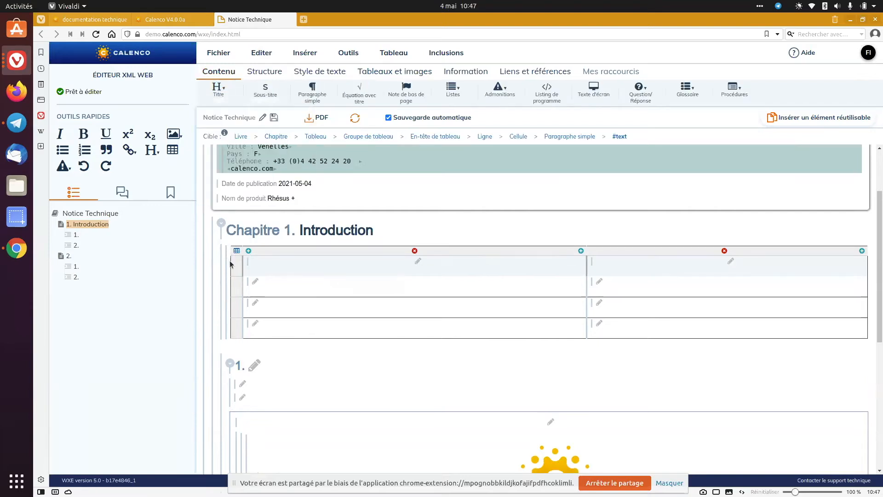
{"action": "left_click", "coordinate": [216, 250]}
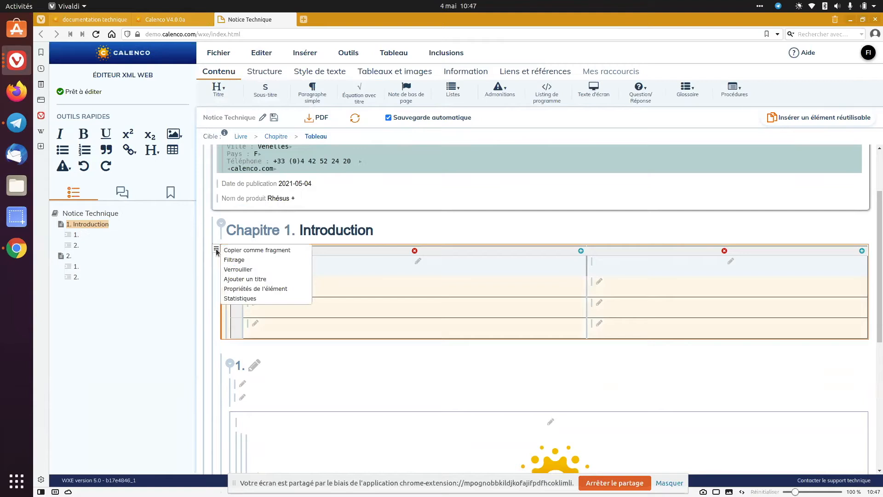
{"action": "left_click", "coordinate": [244, 279]}
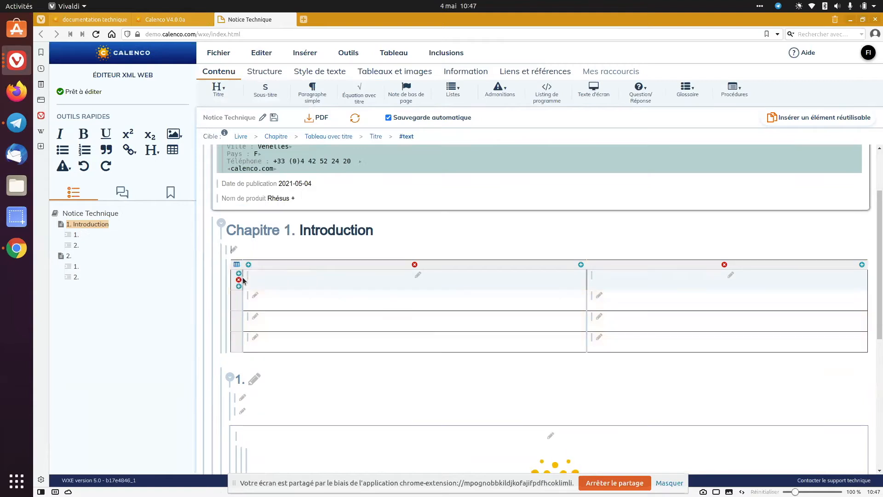
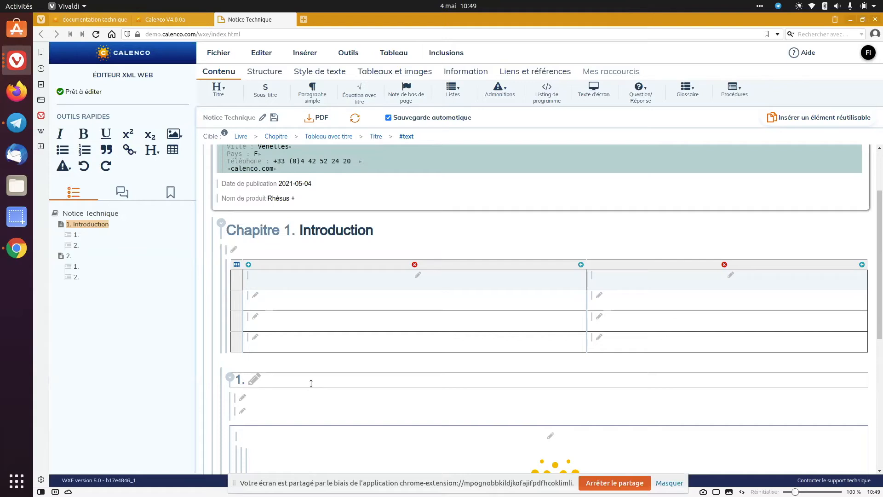
Start a bulleted list in the empty paragraph of section 2 in the Introduction chapter
{"action": "left_click", "coordinate": [274, 400]}
{"action": "scroll", "coordinate": [276, 391], "scroll_direction": "down", "scroll_amount": 5}
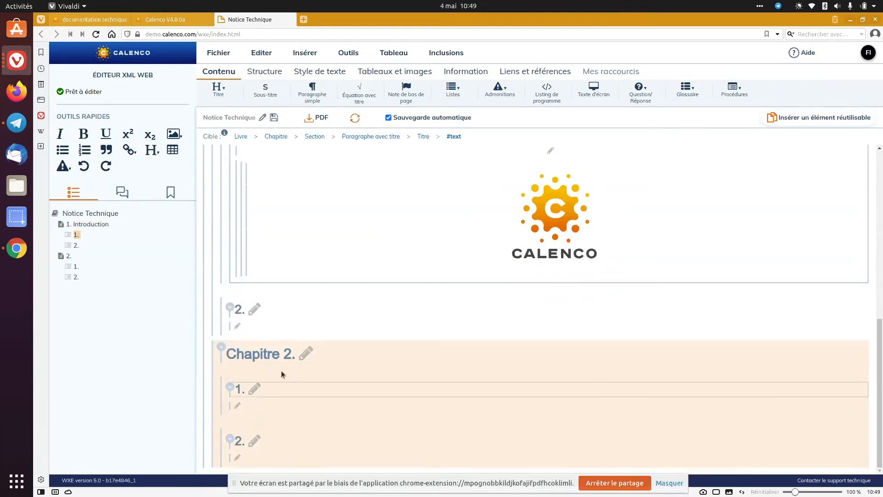
{"action": "left_click", "coordinate": [289, 324]}
{"action": "type", "text": "-"}
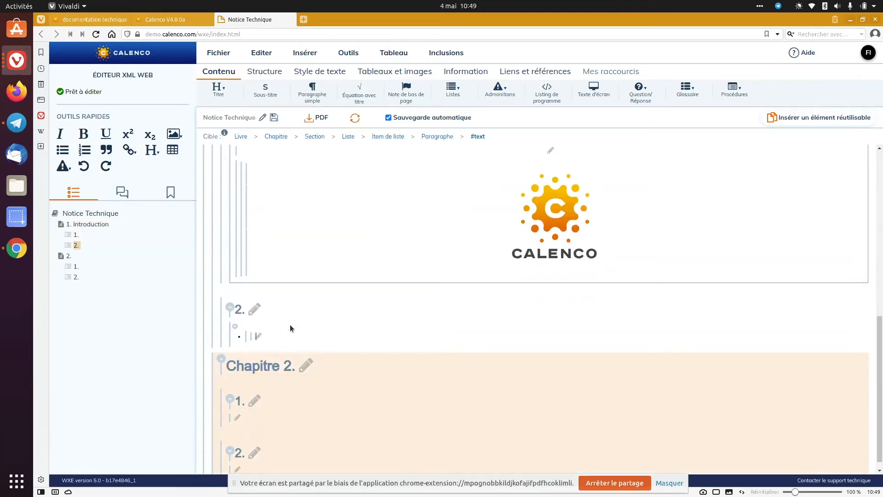
Add the title "Ceci est une liste avec titre" to the bulleted list in section 2 of the Introduction chapter
{"action": "left_click", "coordinate": [231, 338]}
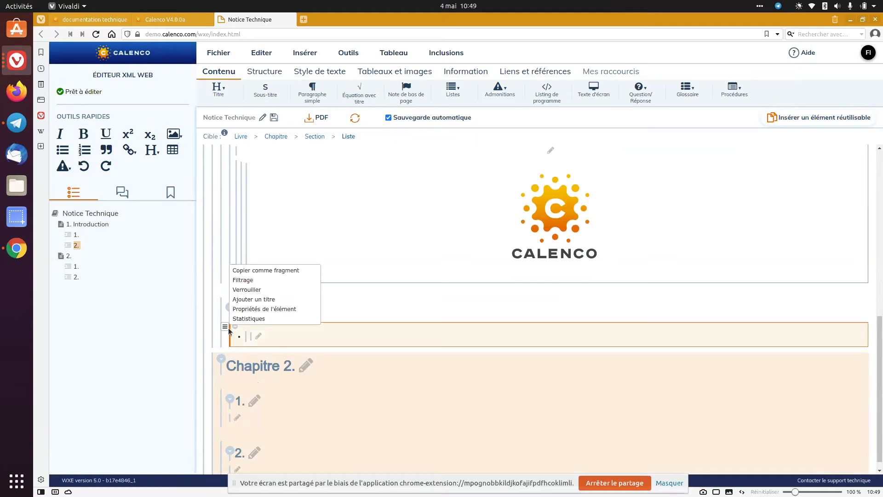
{"action": "left_click", "coordinate": [260, 300]}
{"action": "type", "text": "Ceci est une lite"}
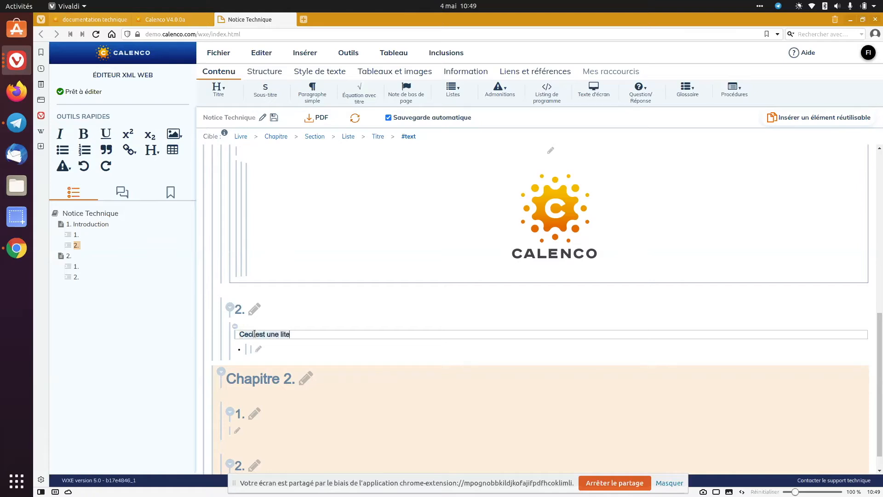
{"action": "key", "text": "BackSpace"}
{"action": "key", "text": "BackSpace"}
{"action": "type", "text": "ste a"}
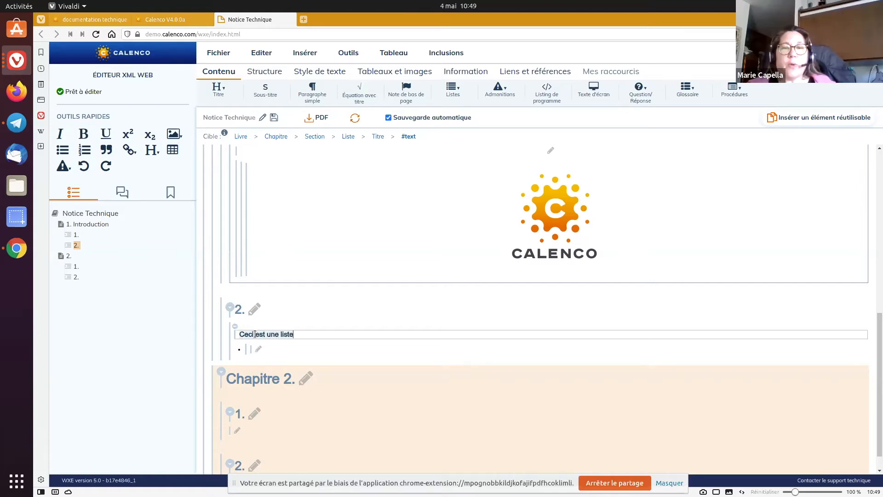
{"action": "type", "text": "vec titre"}
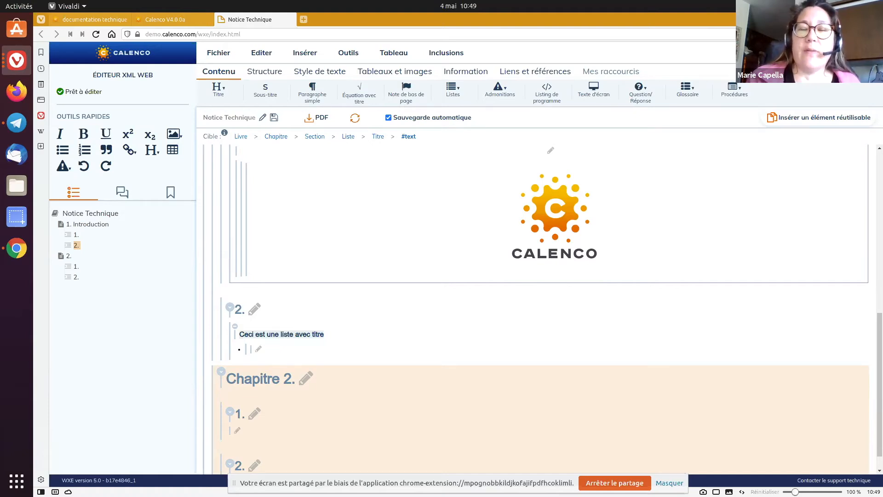
{"action": "left_click", "coordinate": [252, 314]}
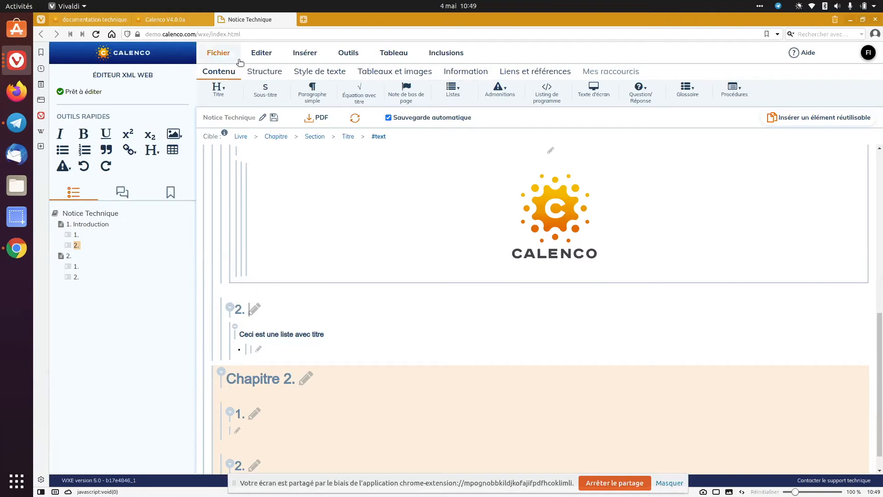
Cancel the pending publication edit in the file manager and open the Sécurité chapter in the editor
{"action": "mouse_move", "coordinate": [171, 23]}
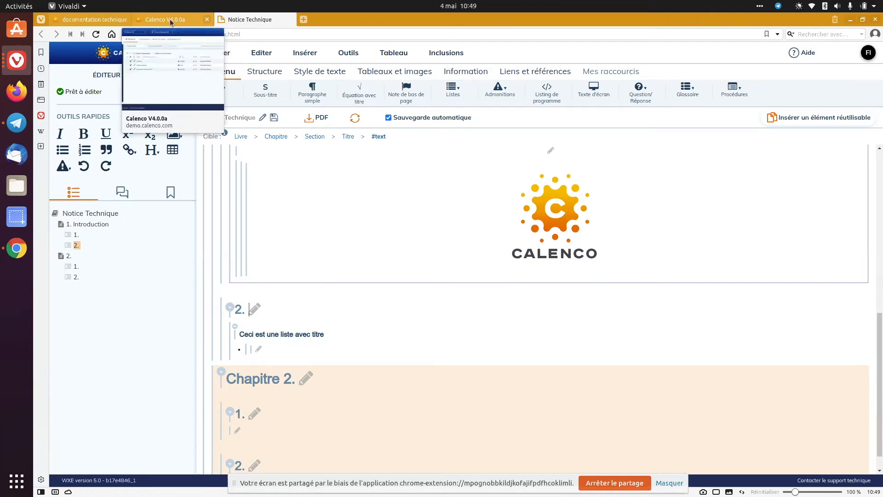
{"action": "left_click", "coordinate": [169, 18]}
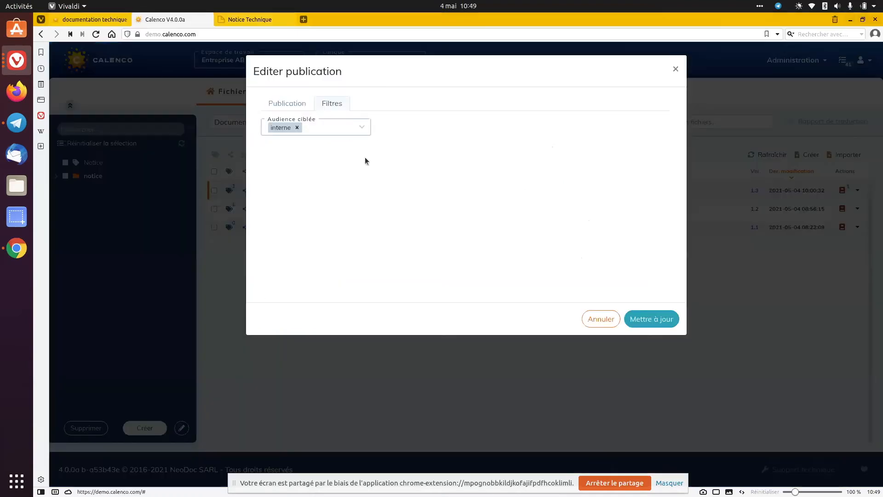
{"action": "left_click", "coordinate": [618, 320]}
{"action": "left_click", "coordinate": [655, 293]}
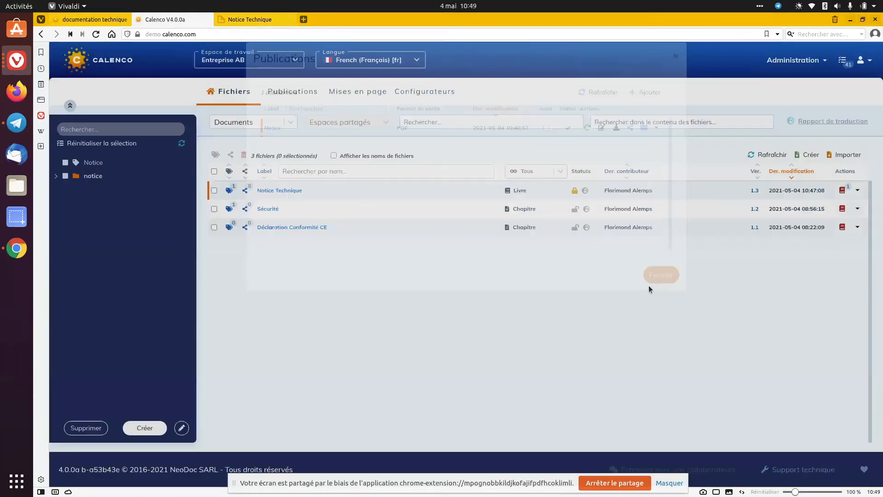
{"action": "left_click", "coordinate": [271, 211]}
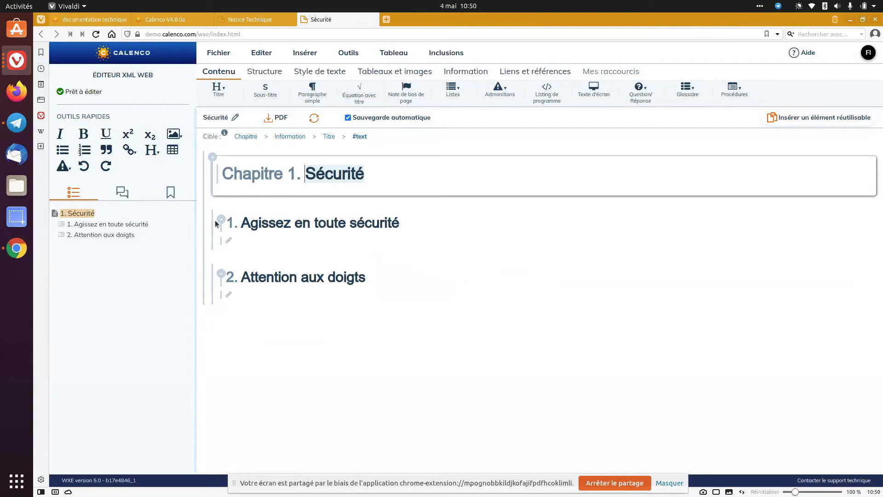
Copy the entire Sécurité chapter as a fragment
{"action": "left_click", "coordinate": [214, 217]}
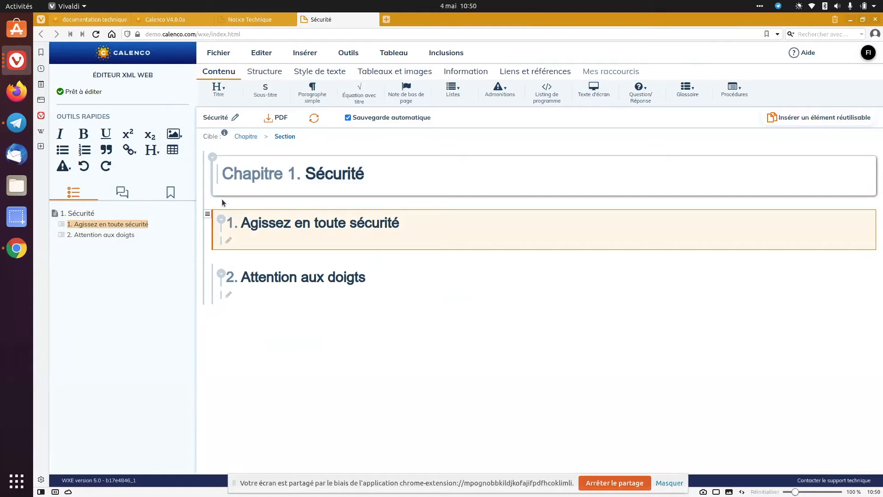
{"action": "left_click", "coordinate": [204, 177]}
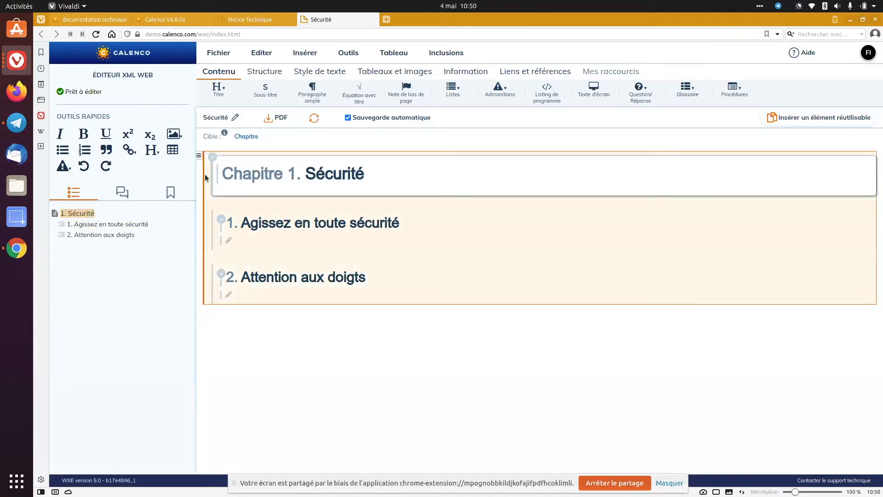
{"action": "left_click", "coordinate": [199, 156]}
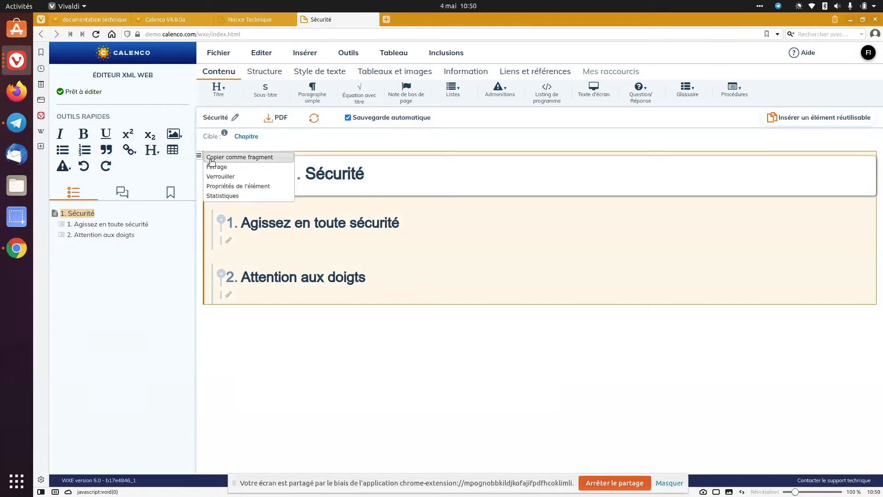
{"action": "left_click", "coordinate": [212, 158]}
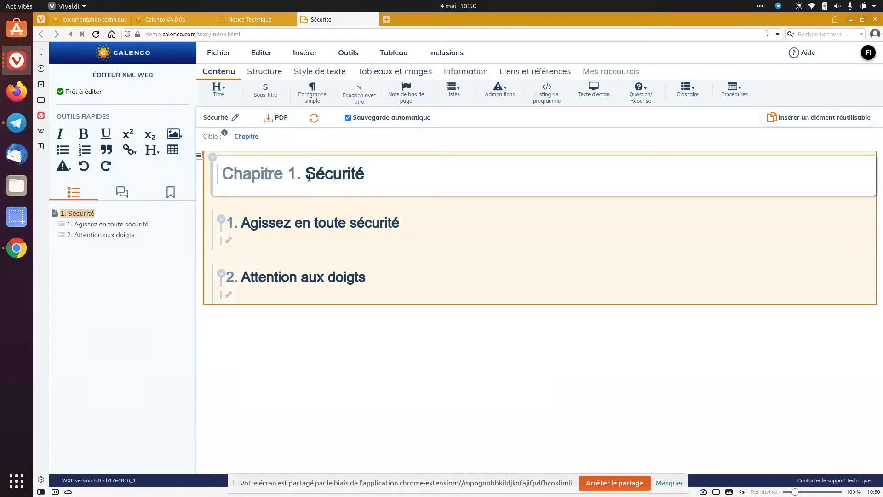
Paste the copied Sécurité chapter as a reference into the Notice Technique book, between the Introduction and the untitled chapter
{"action": "left_click", "coordinate": [249, 20]}
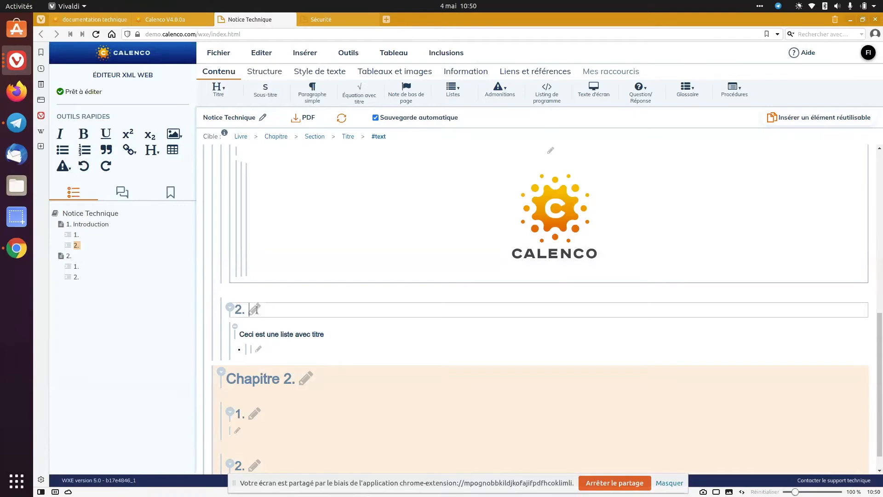
{"action": "scroll", "coordinate": [257, 309], "scroll_direction": "down", "scroll_amount": 1}
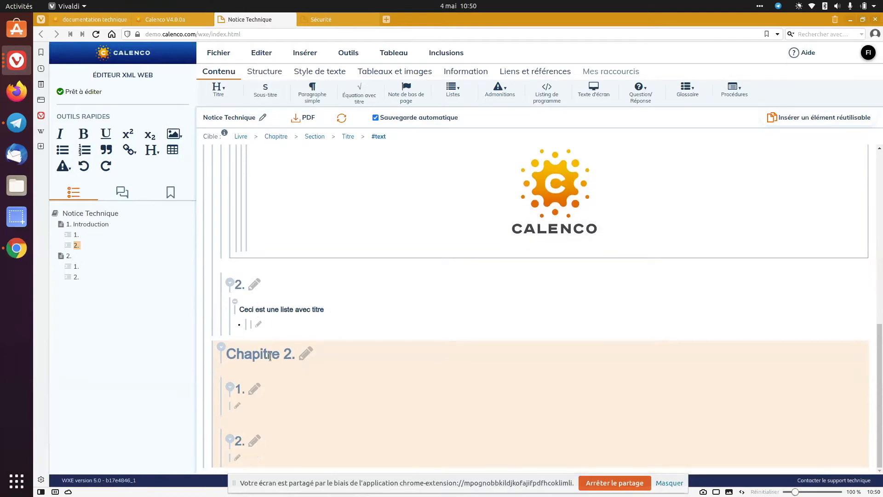
{"action": "left_click", "coordinate": [305, 353]}
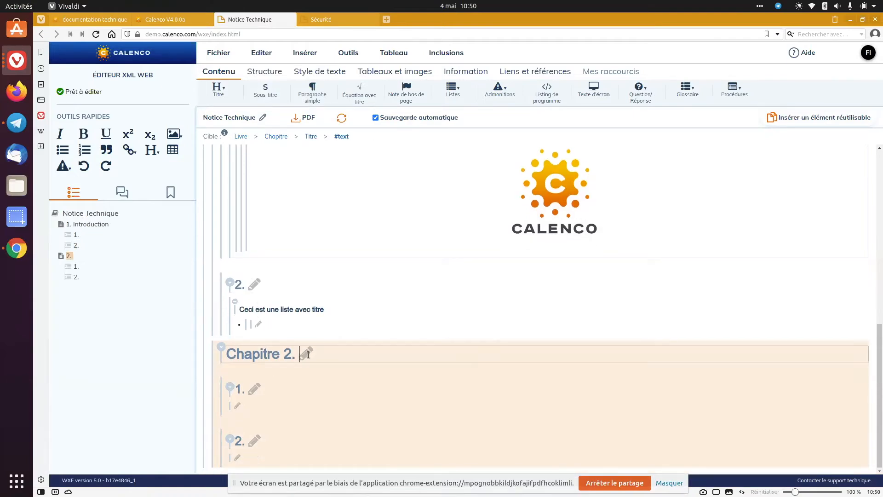
{"action": "left_click", "coordinate": [214, 339]}
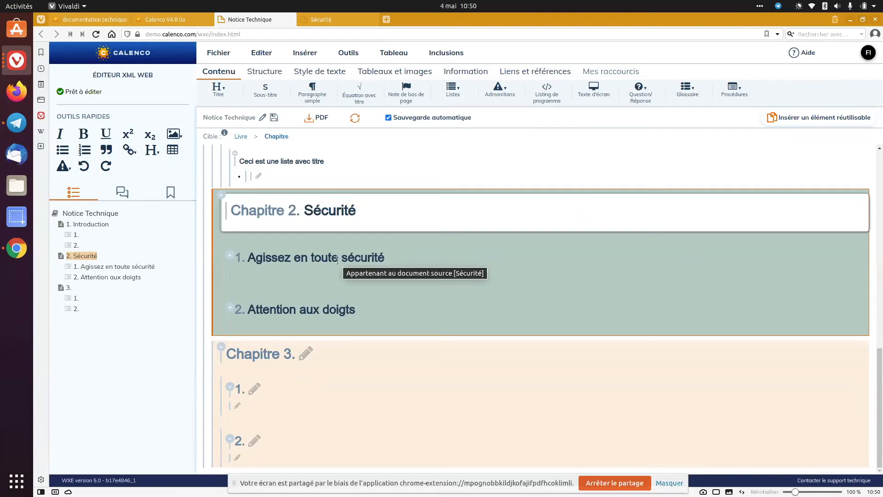
Display the attributes of the untitled chapter after Sécurité and copy that chapter as a fragment
{"action": "left_click", "coordinate": [209, 346]}
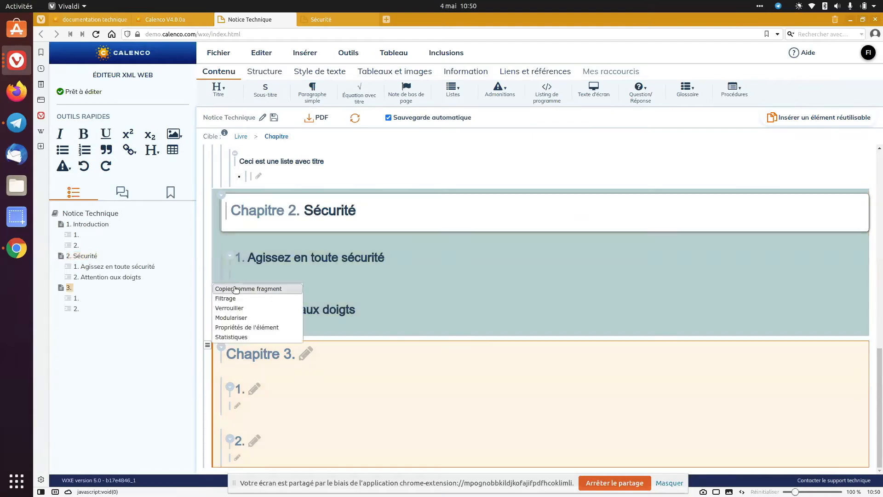
{"action": "left_click", "coordinate": [170, 193]}
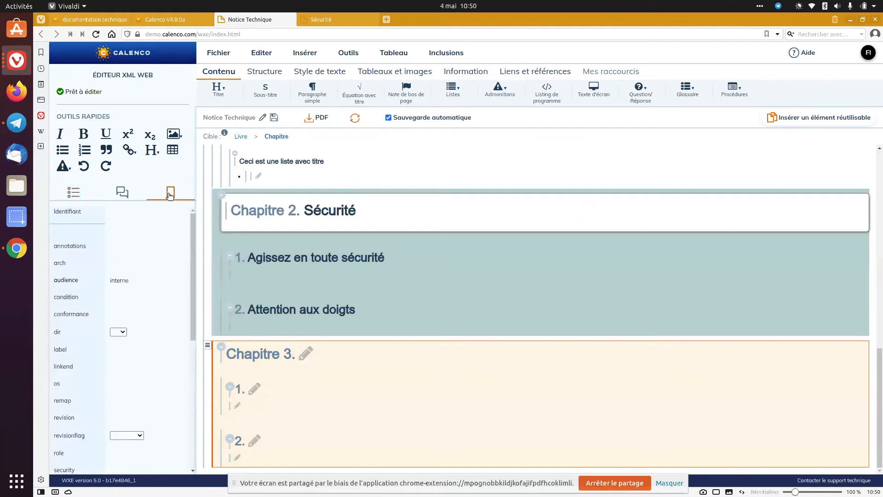
{"action": "left_click", "coordinate": [246, 288]}
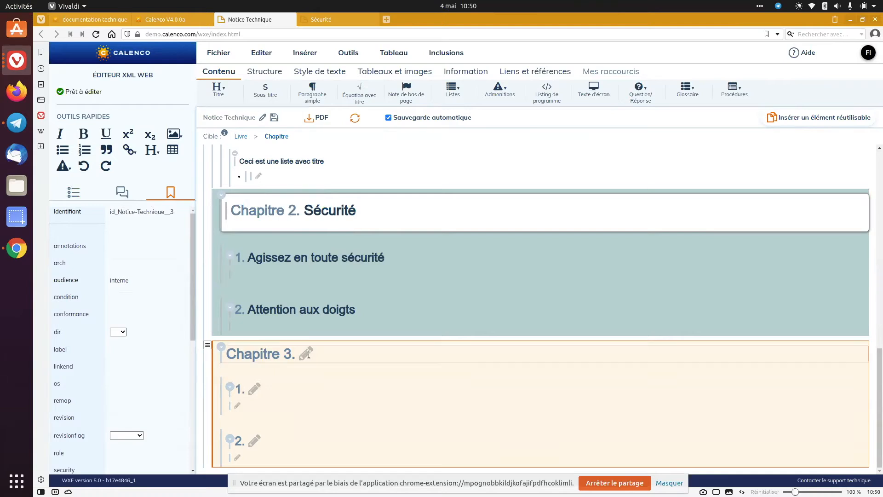
Examine the commands for copying and pasting references and the chapters around the included Sécurité chapter
{"action": "left_click", "coordinate": [208, 345]}
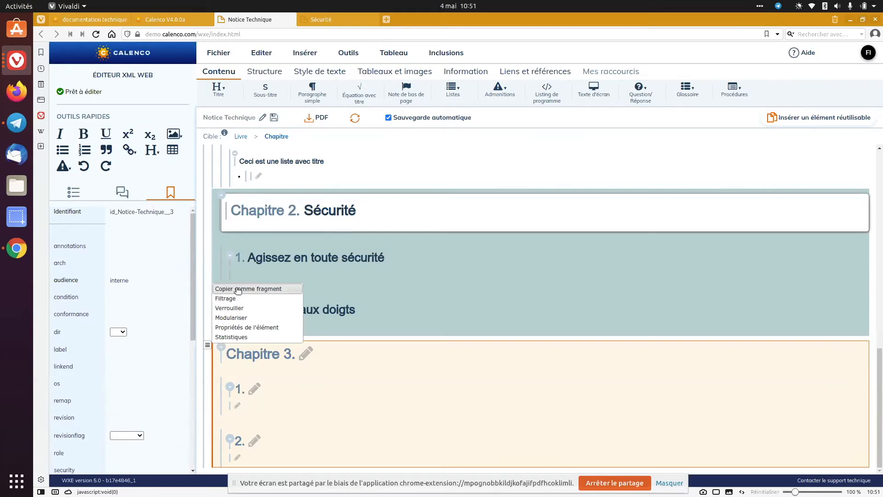
{"action": "left_click", "coordinate": [270, 58]}
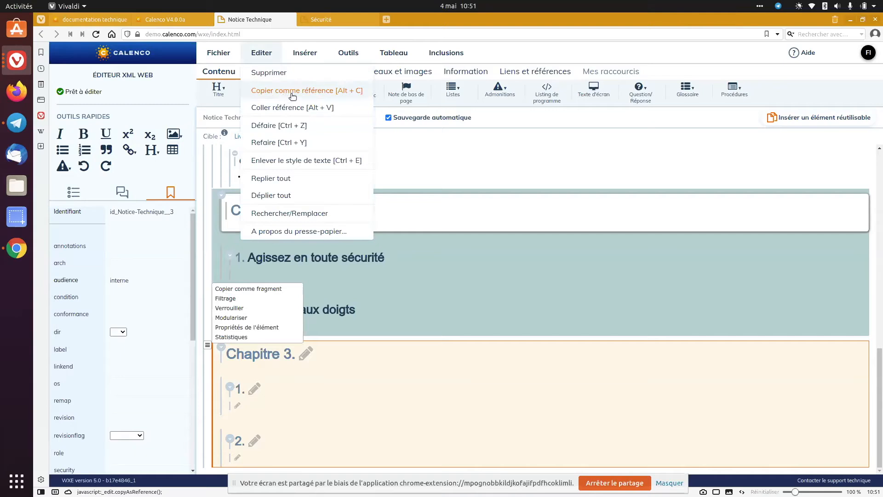
{"action": "left_click", "coordinate": [479, 194]}
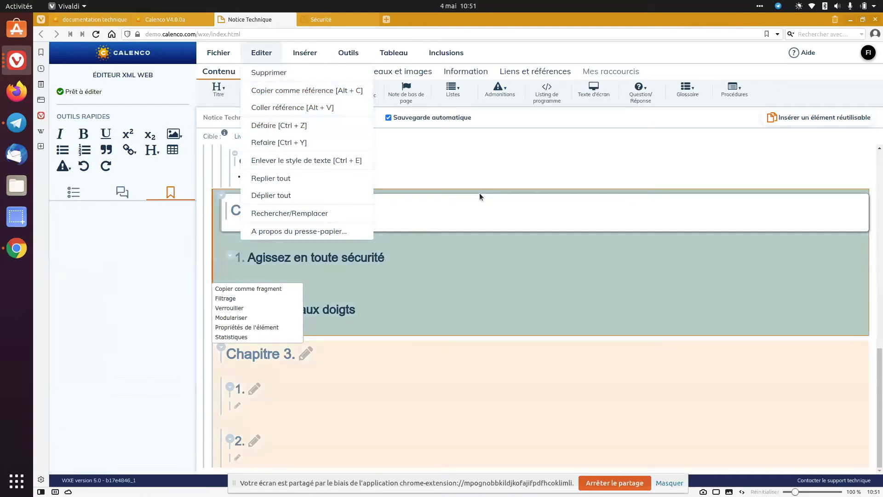
{"action": "left_click", "coordinate": [460, 161]}
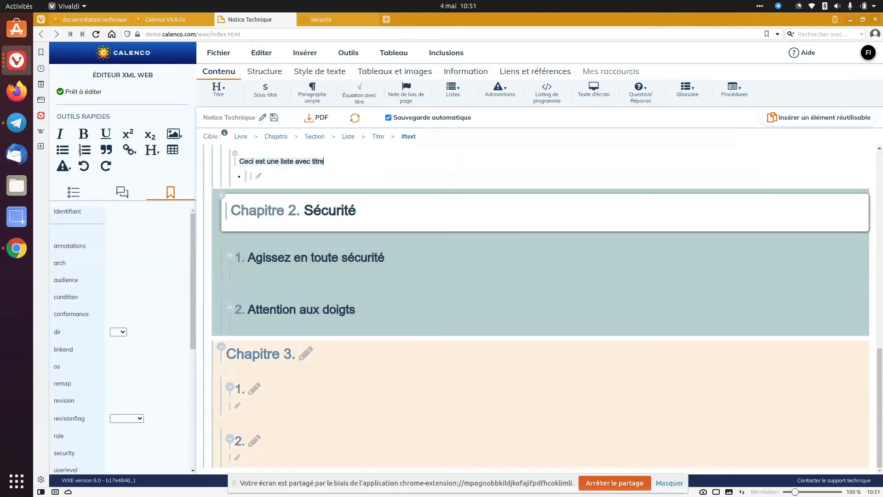
{"action": "left_click", "coordinate": [213, 196]}
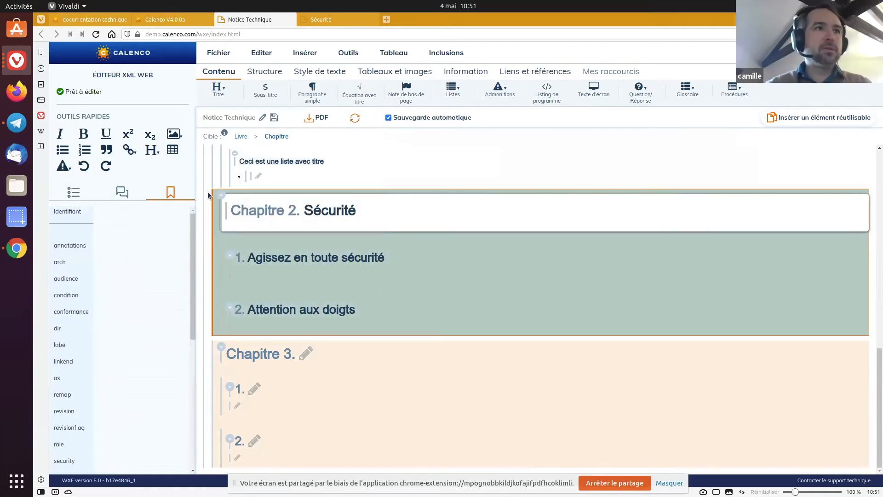
{"action": "scroll", "coordinate": [212, 177], "scroll_direction": "up", "scroll_amount": 3}
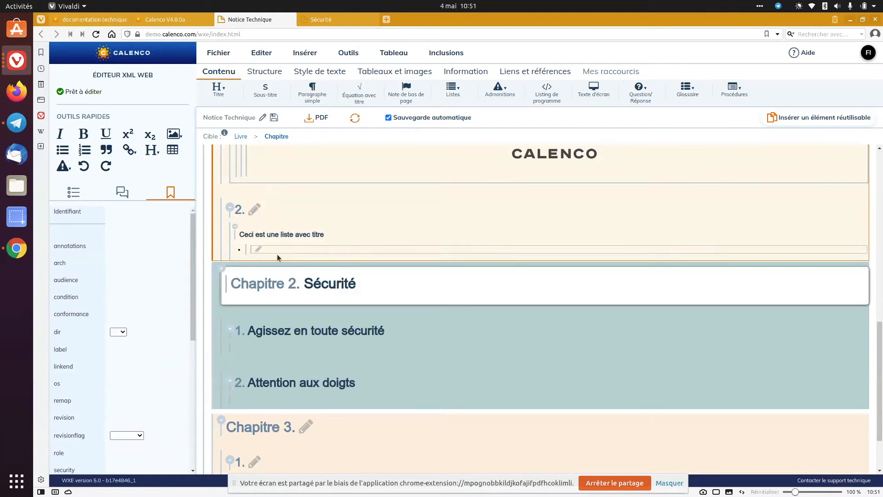
{"action": "scroll", "coordinate": [274, 292], "scroll_direction": "down", "scroll_amount": 2}
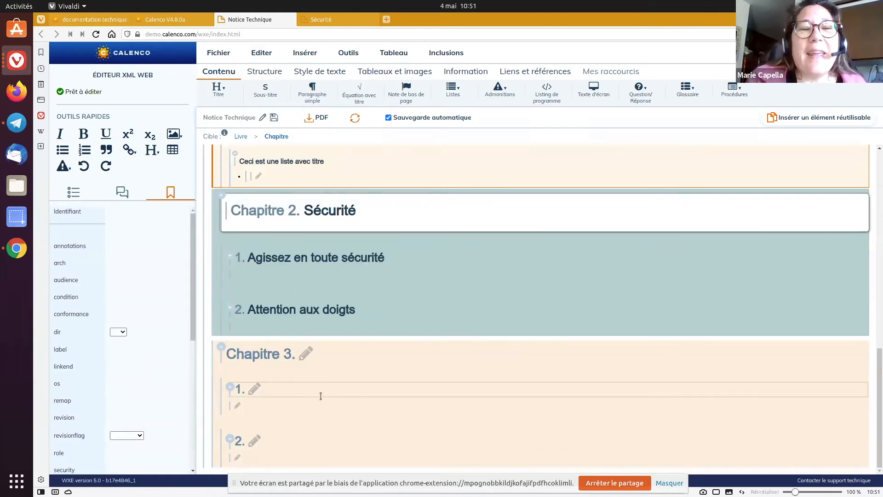
Insert a cross-reference without a target in the paragraph of section 1 in chapter 3, and delete it
{"action": "left_click", "coordinate": [321, 402]}
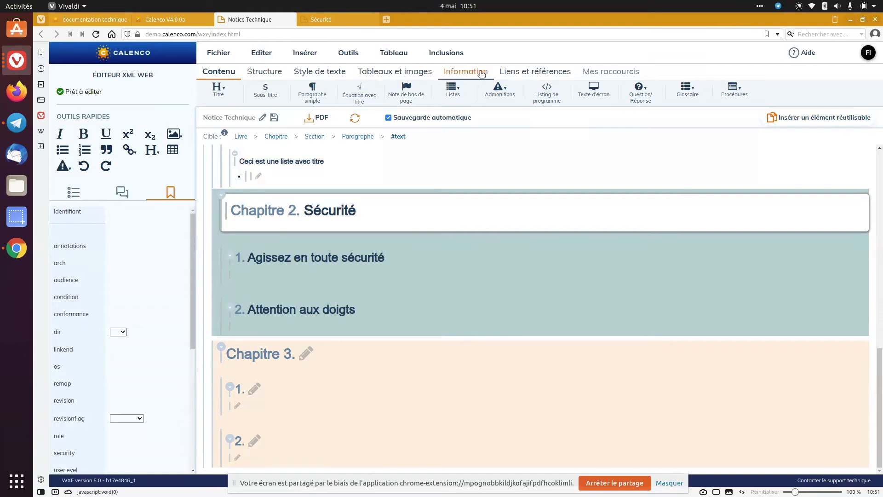
{"action": "left_click", "coordinate": [515, 74]}
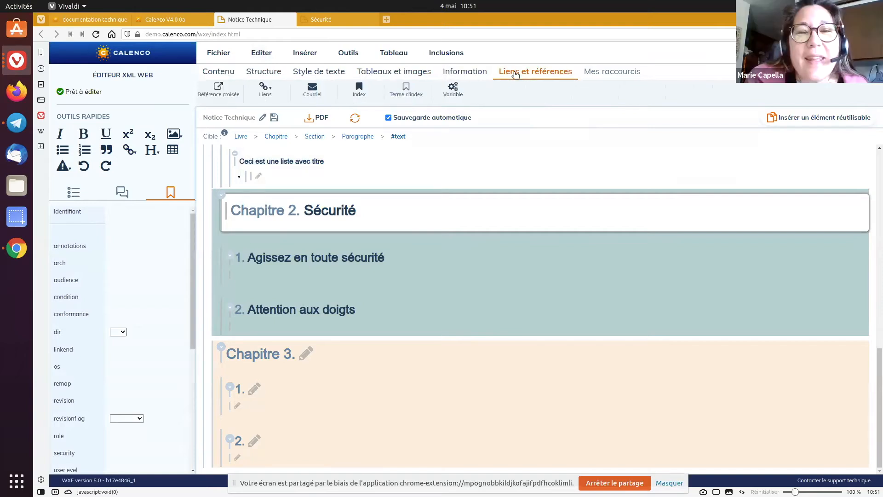
{"action": "left_click", "coordinate": [215, 96]}
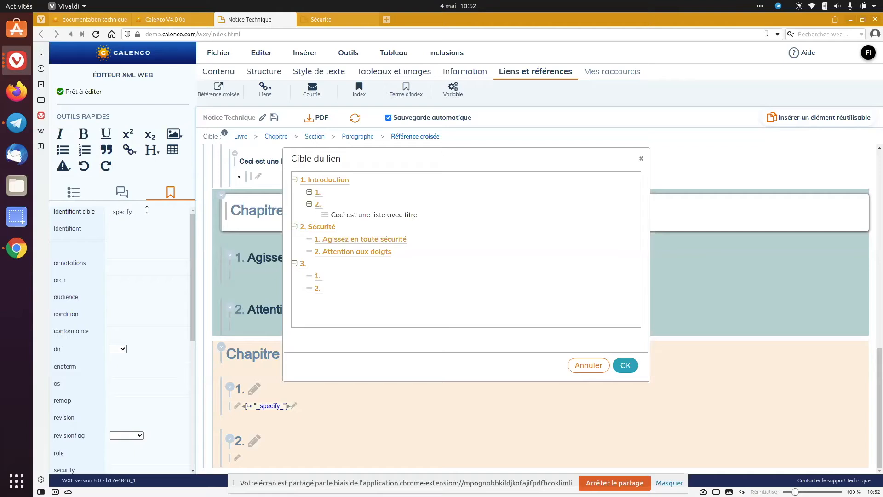
{"action": "left_click", "coordinate": [586, 369]}
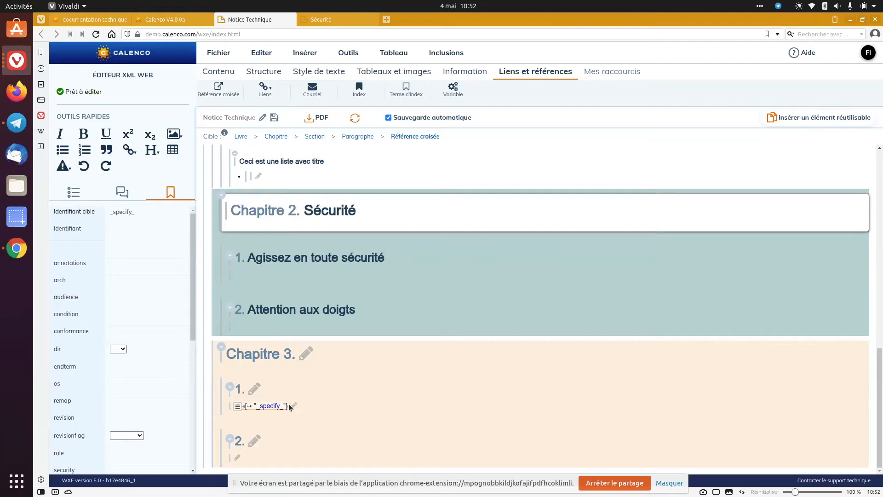
{"action": "key", "text": "Delete"}
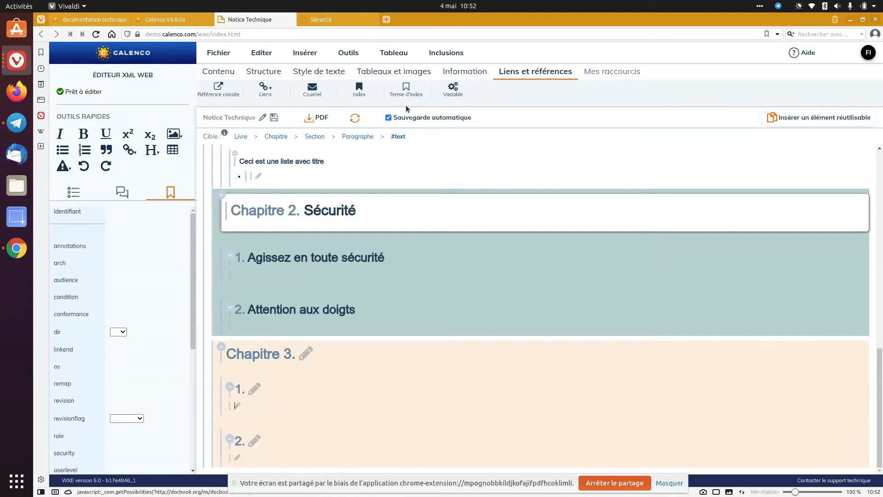
Insert a cross-reference to "Ceci est une liste avec titre" in the paragraph of section 1 in chapter 3
{"action": "left_click", "coordinate": [213, 99]}
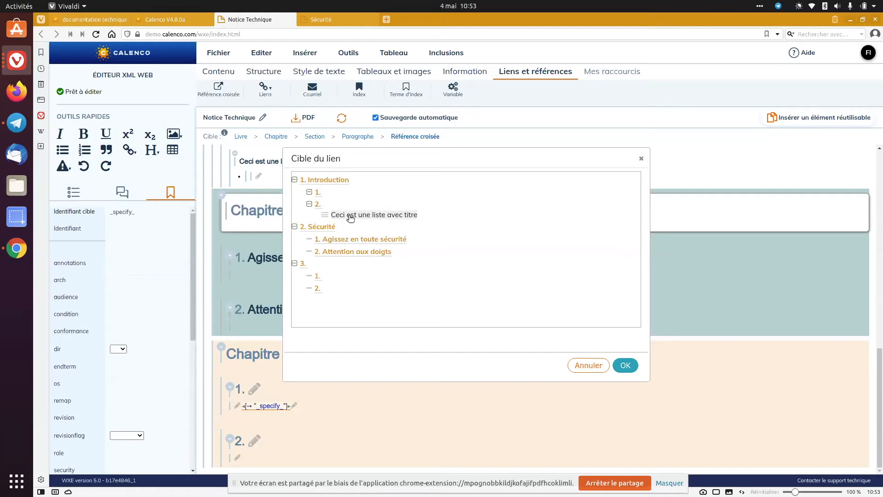
{"action": "left_click", "coordinate": [351, 218]}
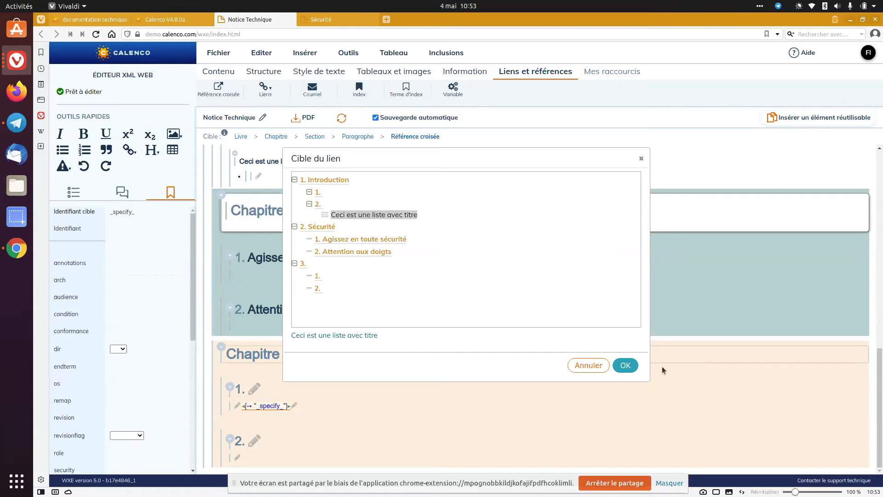
{"action": "left_click", "coordinate": [626, 366]}
Examine the empty titles of the table and the figure in the Introduction chapter
{"action": "scroll", "coordinate": [310, 286], "scroll_direction": "up", "scroll_amount": 5}
{"action": "scroll", "coordinate": [303, 265], "scroll_direction": "up", "scroll_amount": 5}
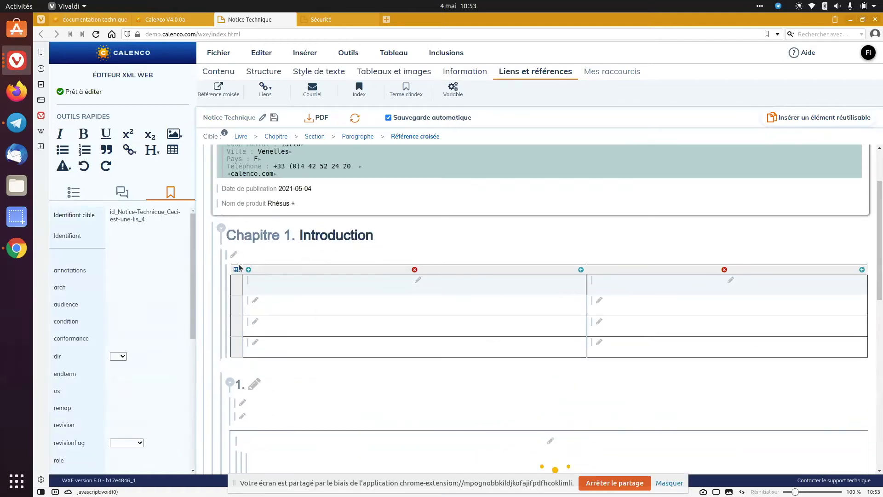
{"action": "left_click", "coordinate": [248, 254]}
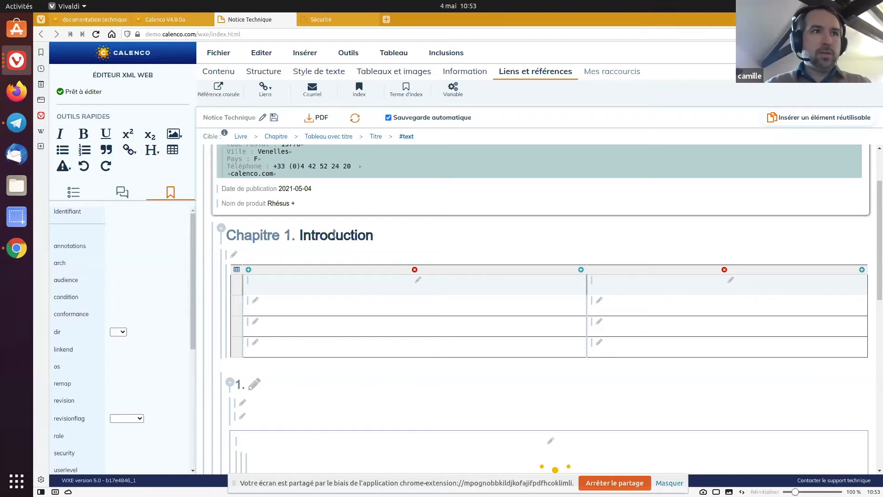
{"action": "scroll", "coordinate": [334, 237], "scroll_direction": "down", "scroll_amount": 4}
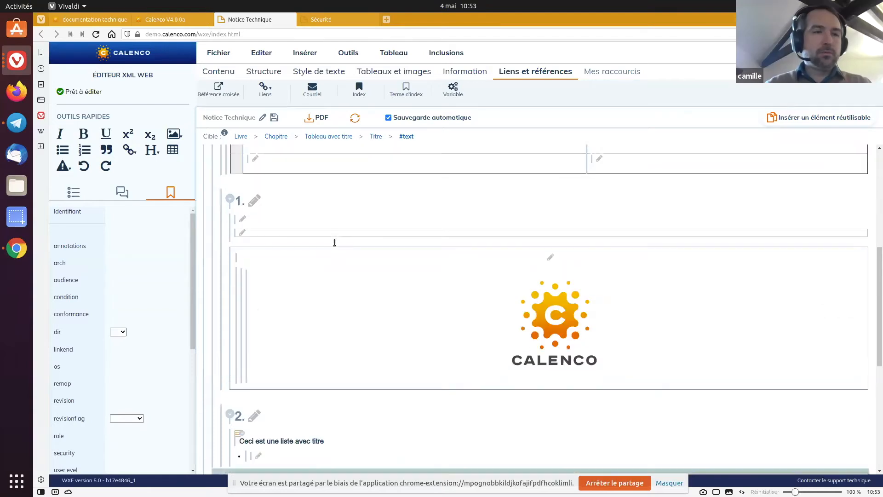
{"action": "scroll", "coordinate": [332, 248], "scroll_direction": "down", "scroll_amount": 6}
Follow the cross-reference in chapter 3 to the titled list and review the chapters in between
{"action": "left_click", "coordinate": [291, 407]}
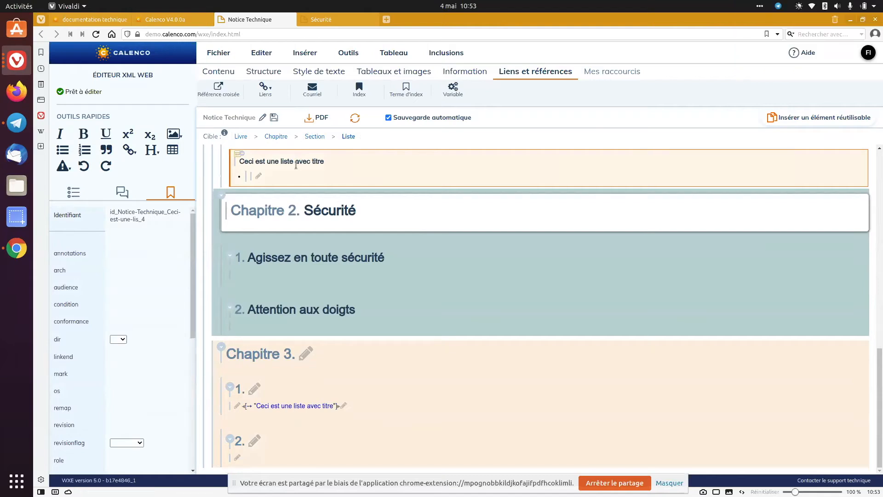
{"action": "left_click", "coordinate": [242, 354]}
{"action": "scroll", "coordinate": [257, 346], "scroll_direction": "up", "scroll_amount": 5}
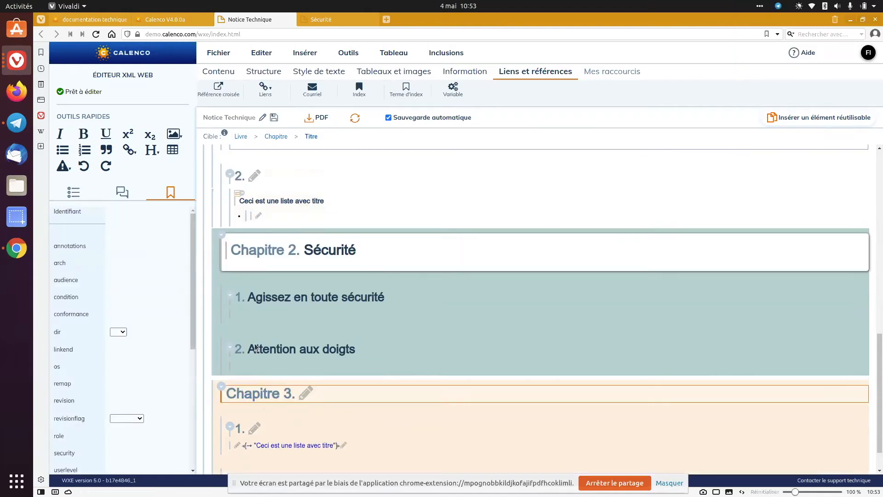
{"action": "scroll", "coordinate": [257, 345], "scroll_direction": "down", "scroll_amount": 5}
{"action": "scroll", "coordinate": [257, 346], "scroll_direction": "up", "scroll_amount": 3}
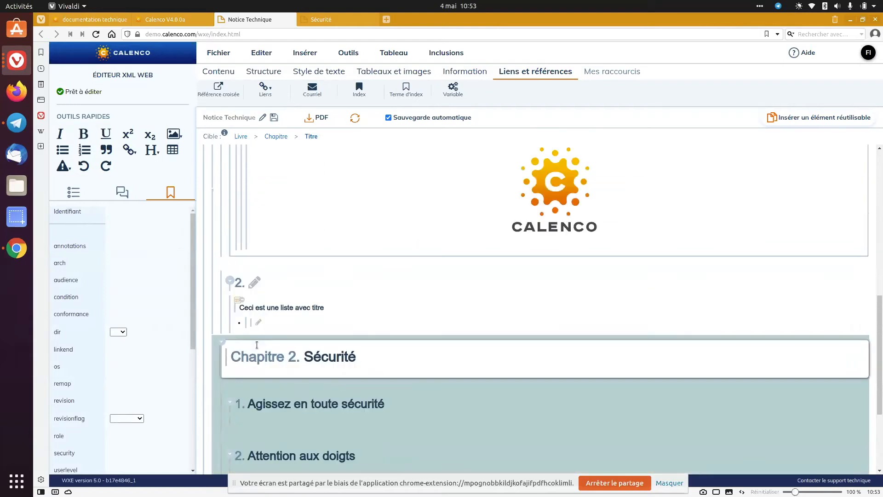
{"action": "scroll", "coordinate": [257, 346], "scroll_direction": "down", "scroll_amount": 3}
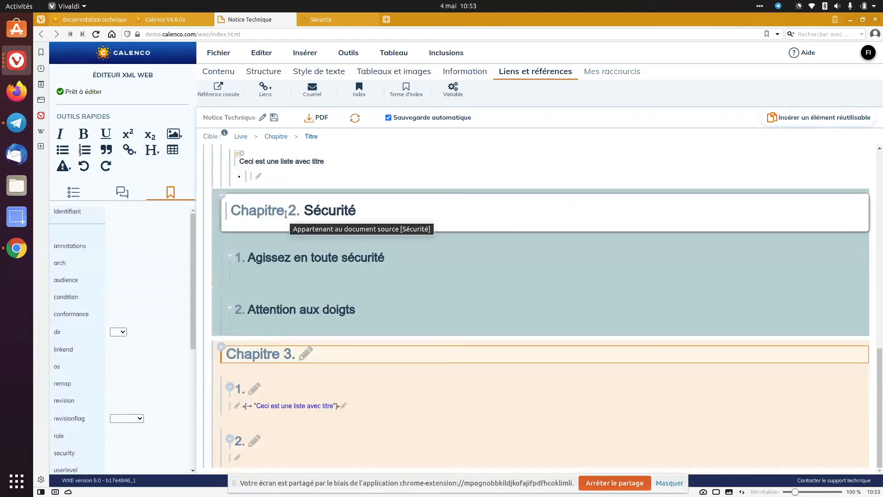
Insert a new chapter before the included Sécurité chapter
{"action": "left_click", "coordinate": [285, 214]}
{"action": "left_click", "coordinate": [264, 71]}
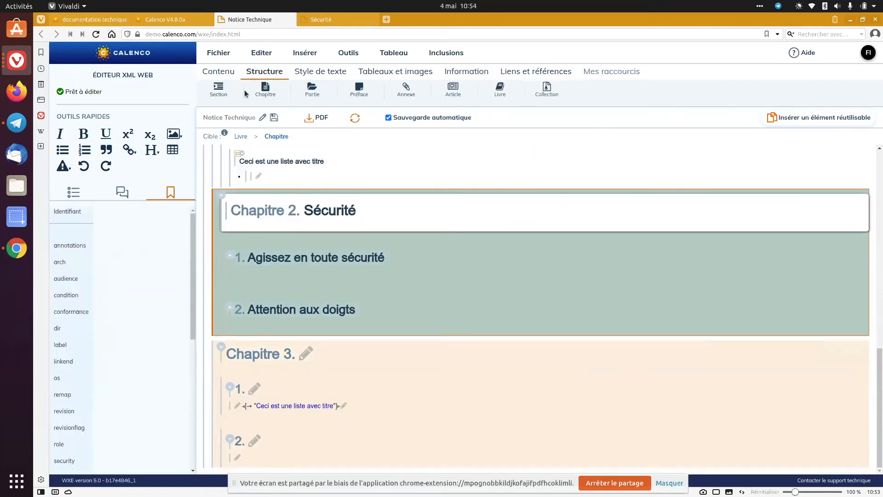
{"action": "left_click", "coordinate": [265, 90]}
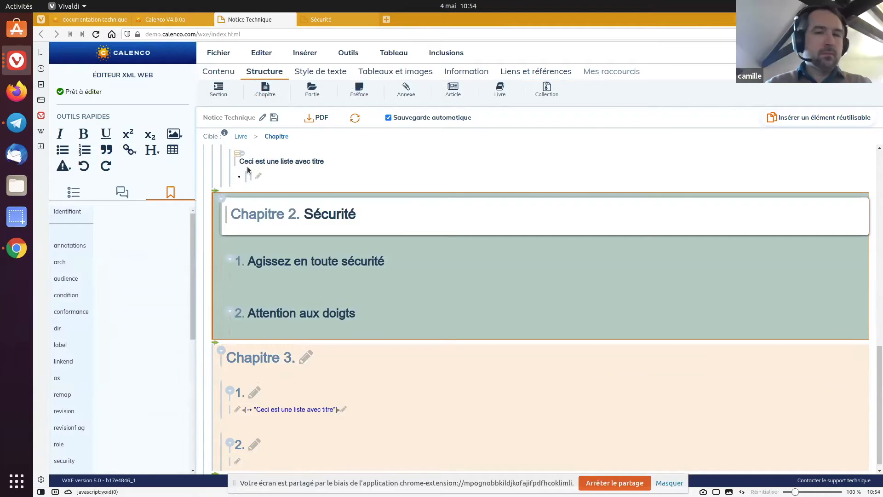
{"action": "left_click", "coordinate": [216, 190]}
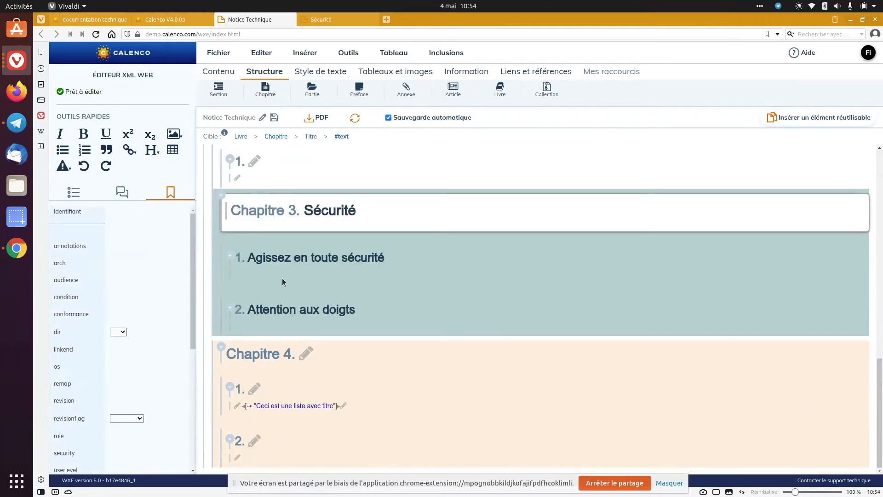
Follow the cross-reference to the titled list, display the list's references, and return to the cross-reference in Notice Technique
{"action": "left_click", "coordinate": [316, 406]}
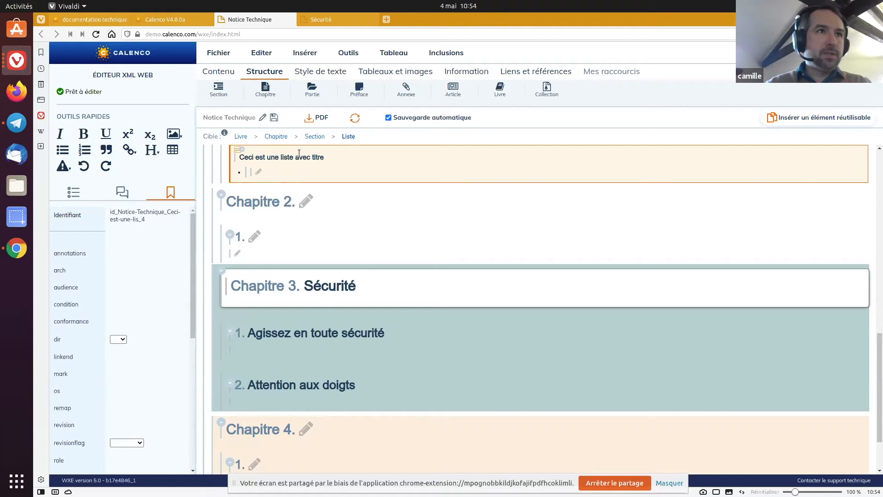
{"action": "left_click", "coordinate": [238, 149]}
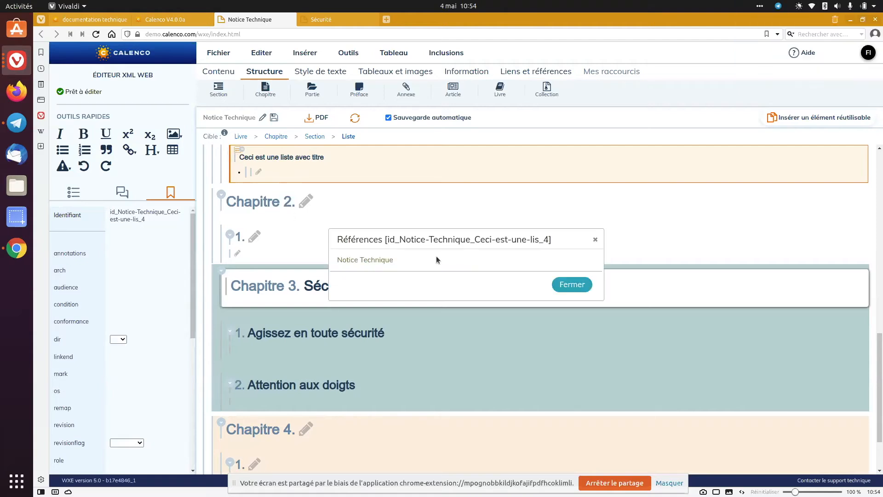
{"action": "left_click", "coordinate": [362, 260]}
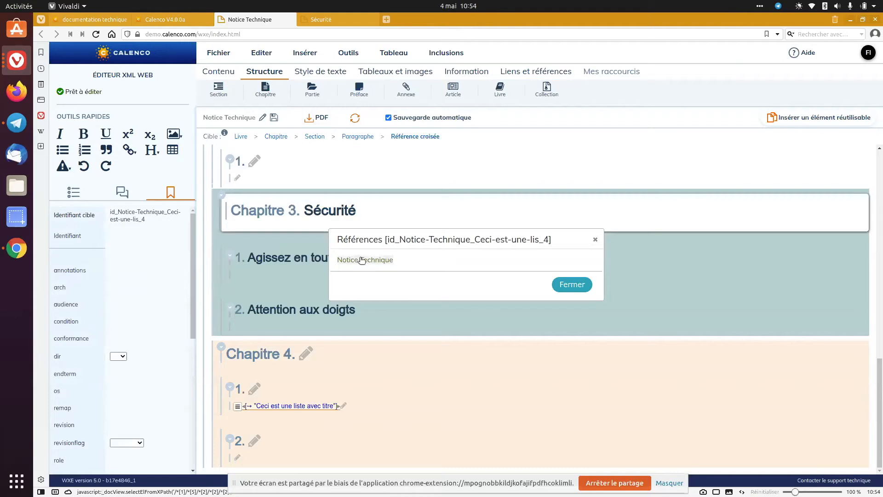
{"action": "left_click", "coordinate": [595, 240]}
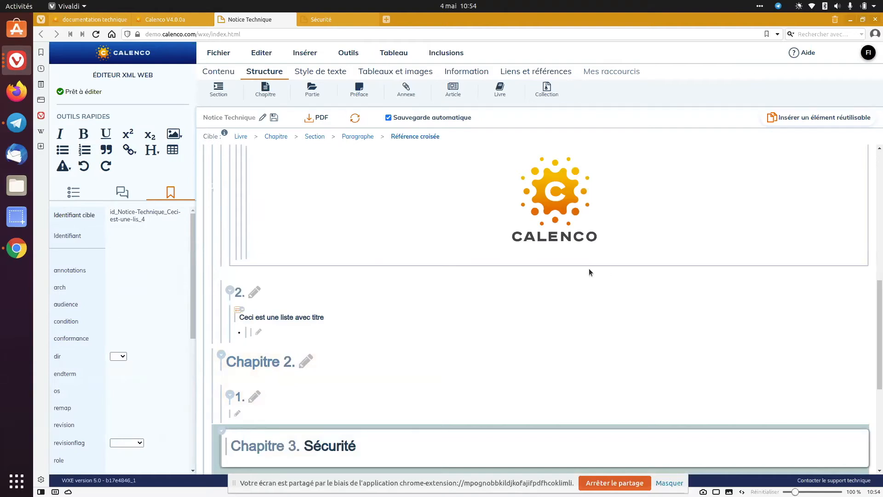
Add the comment "Ceci est un commentaire" to the title of the titled paragraph in section 1 of the Introduction
{"action": "left_click", "coordinate": [122, 193]}
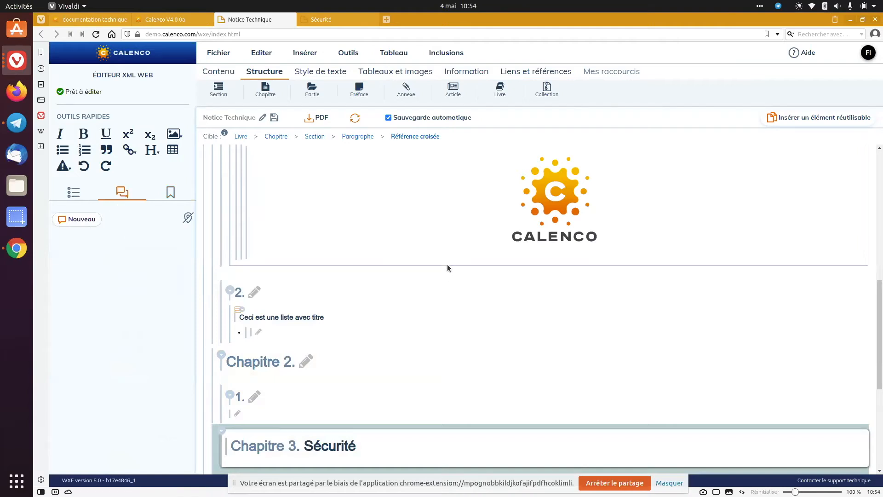
{"action": "scroll", "coordinate": [447, 268], "scroll_direction": "up", "scroll_amount": 5}
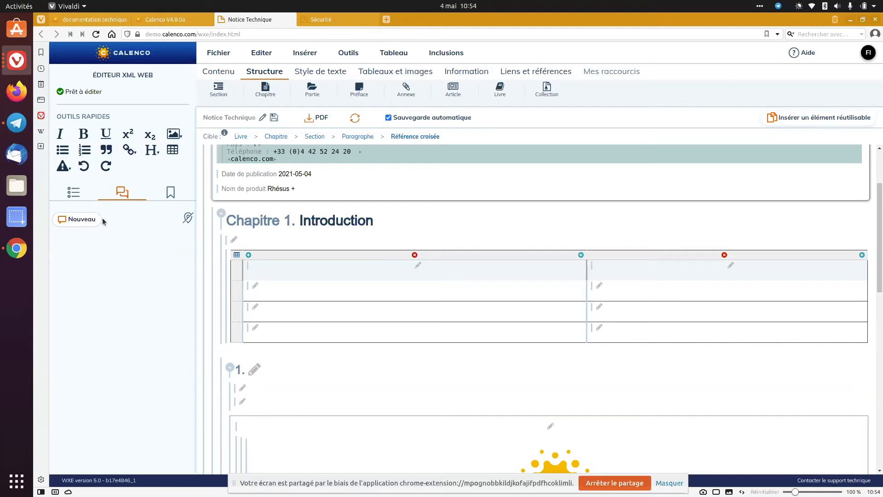
{"action": "left_click", "coordinate": [256, 388]}
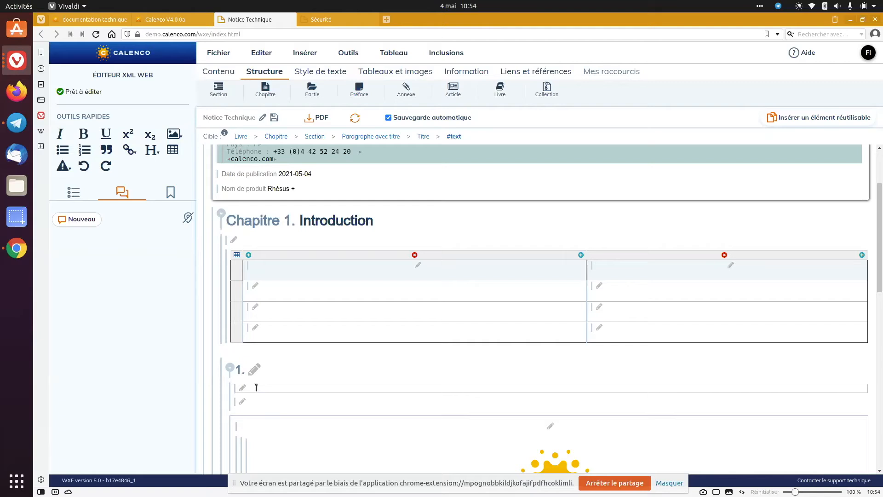
{"action": "left_click", "coordinate": [76, 221]}
{"action": "left_click", "coordinate": [94, 264]}
{"action": "type", "text": "Ceci"}
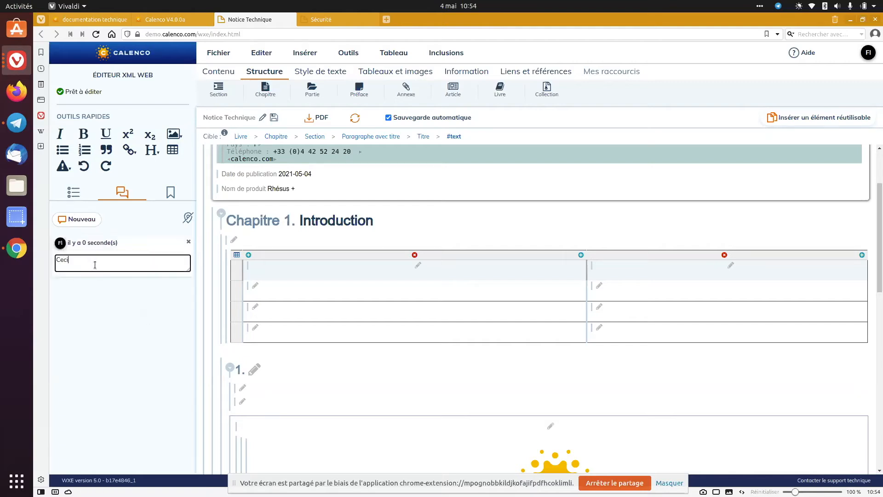
{"action": "type", "text": " est un commentaire"}
{"action": "left_click", "coordinate": [114, 311]}
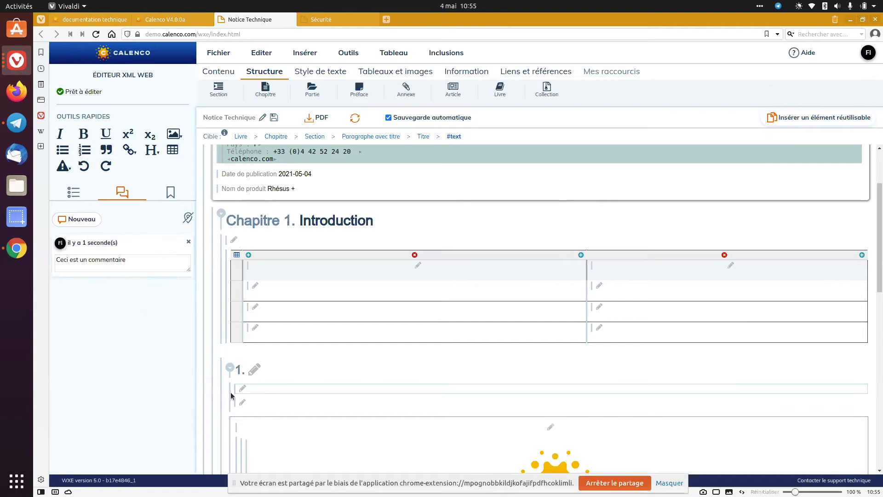
Add the comment "A compléter" to the item of the titled list in section 2 of the Introduction
{"action": "scroll", "coordinate": [249, 404], "scroll_direction": "down", "scroll_amount": 5}
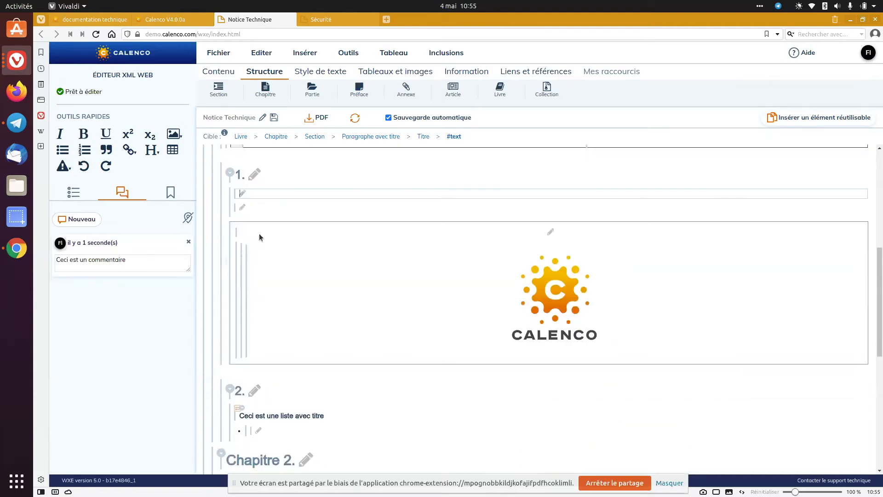
{"action": "left_click", "coordinate": [294, 427]}
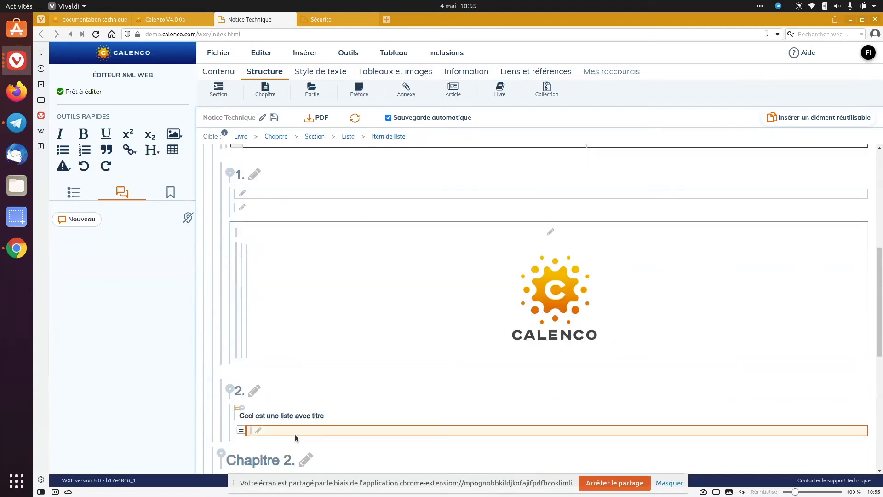
{"action": "left_click", "coordinate": [83, 219]}
{"action": "left_click", "coordinate": [91, 260]}
{"action": "type", "text": "a"}
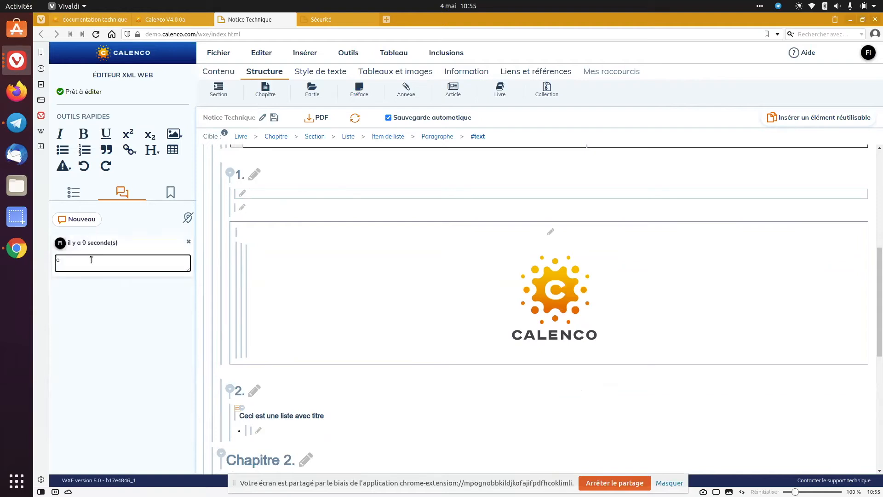
{"action": "type", "text": "A compléter"}
{"action": "left_click", "coordinate": [100, 316]}
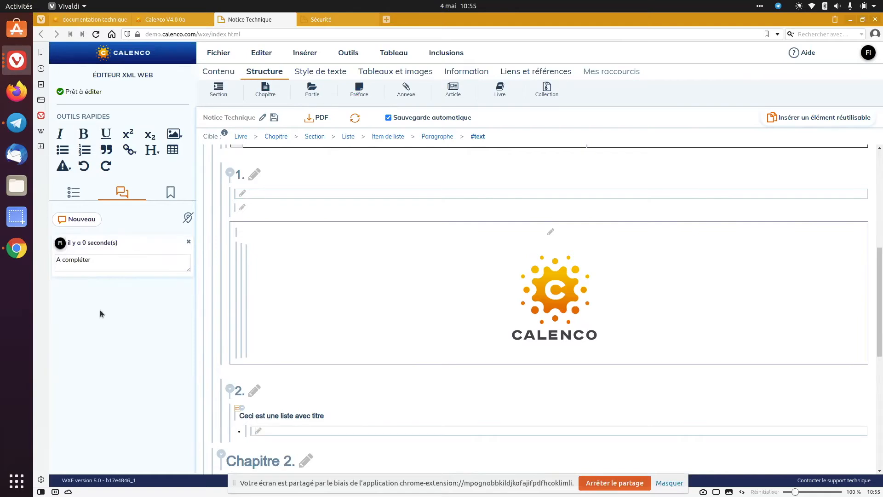
Display all comments of the document and locate the commented element of each one
{"action": "left_click", "coordinate": [186, 218]}
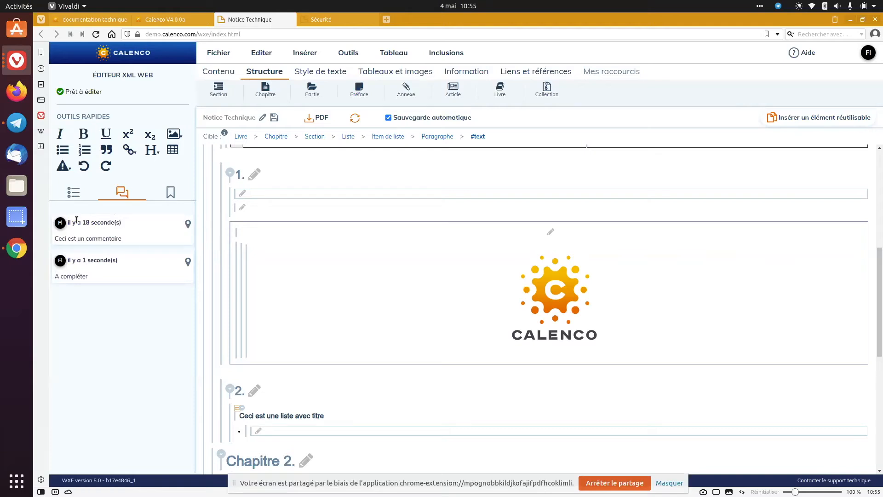
{"action": "left_click", "coordinate": [188, 225]}
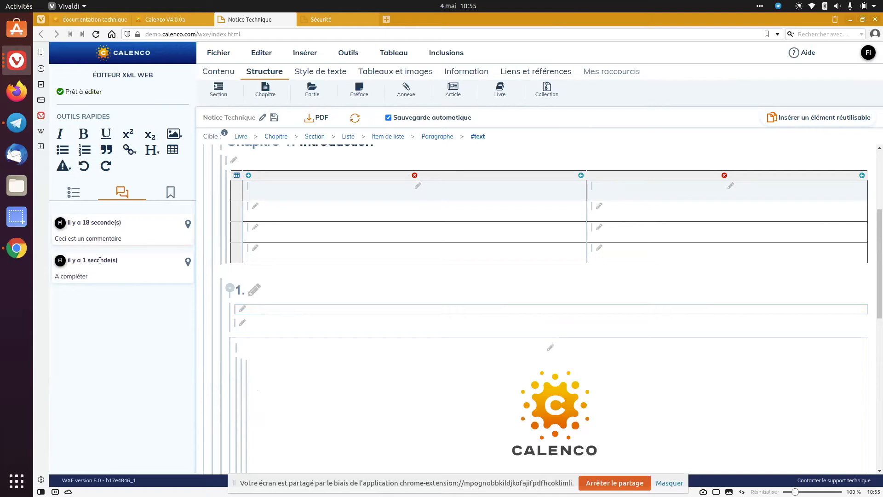
{"action": "left_click", "coordinate": [188, 262]}
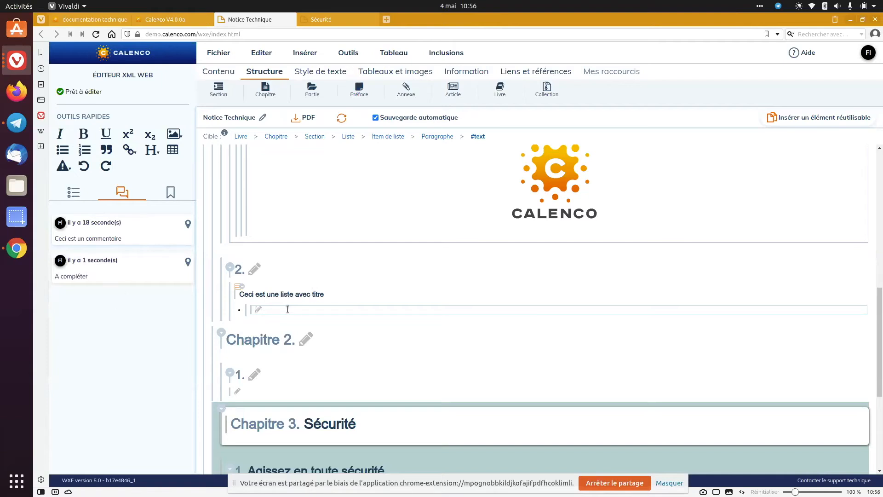
Display the attributes of the list item's paragraph and look through the whole attribute list
{"action": "left_click", "coordinate": [171, 197]}
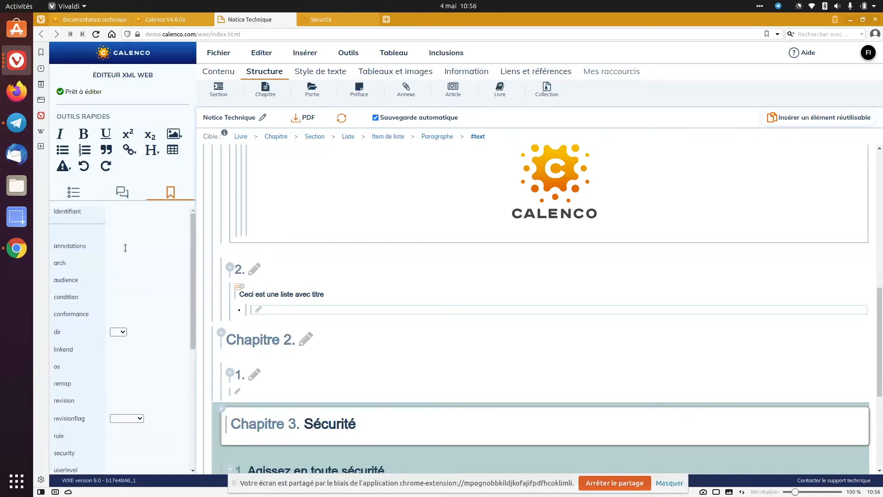
{"action": "scroll", "coordinate": [126, 248], "scroll_direction": "down", "scroll_amount": 3}
{"action": "scroll", "coordinate": [125, 248], "scroll_direction": "down", "scroll_amount": 5}
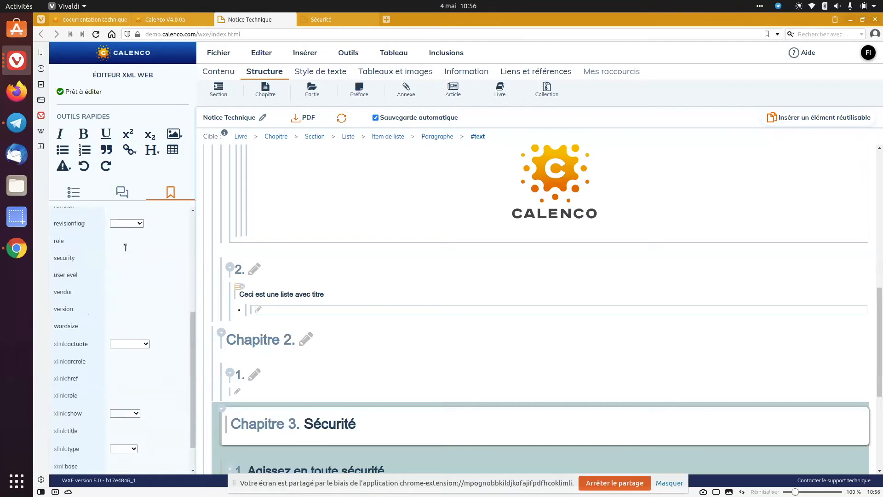
{"action": "scroll", "coordinate": [125, 248], "scroll_direction": "up", "scroll_amount": 8}
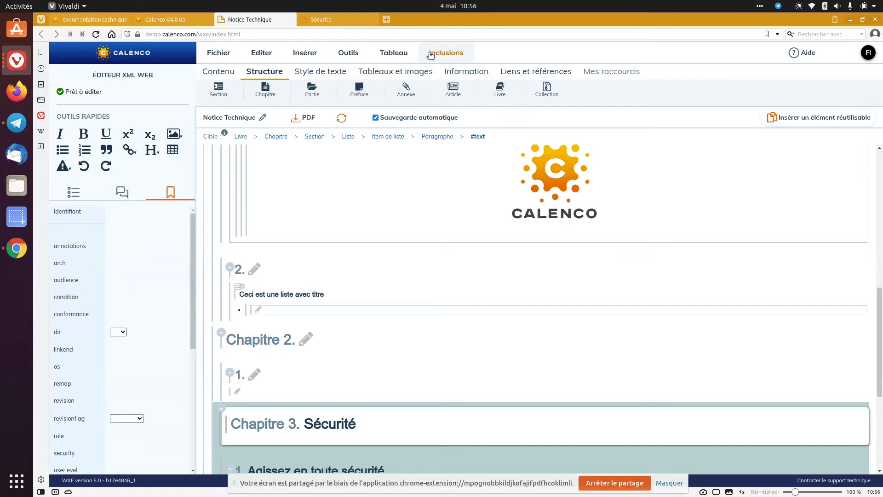
Review the personal shortcuts and the elements offered for content, titles, structure and text style
{"action": "left_click", "coordinate": [626, 74]}
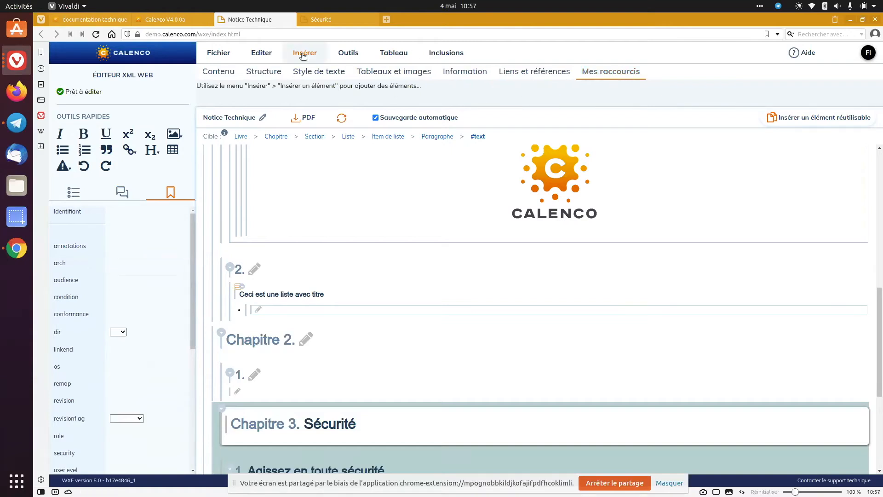
{"action": "left_click", "coordinate": [232, 73]}
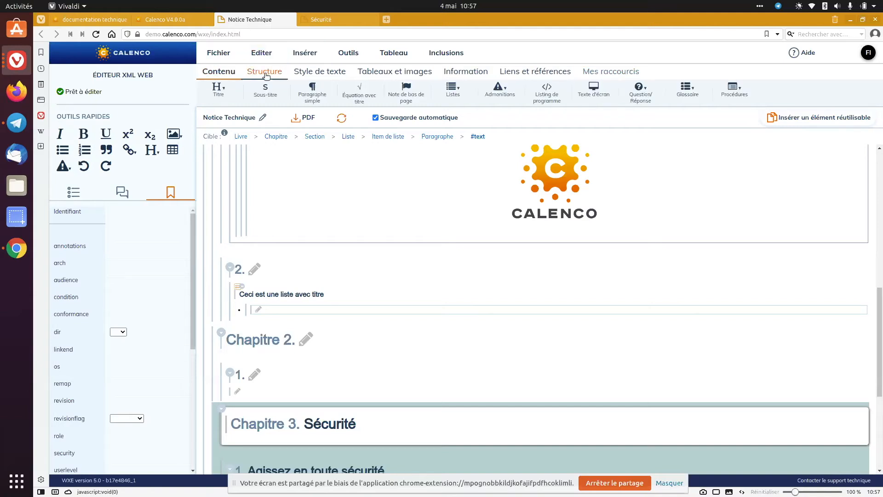
{"action": "left_click", "coordinate": [218, 89]}
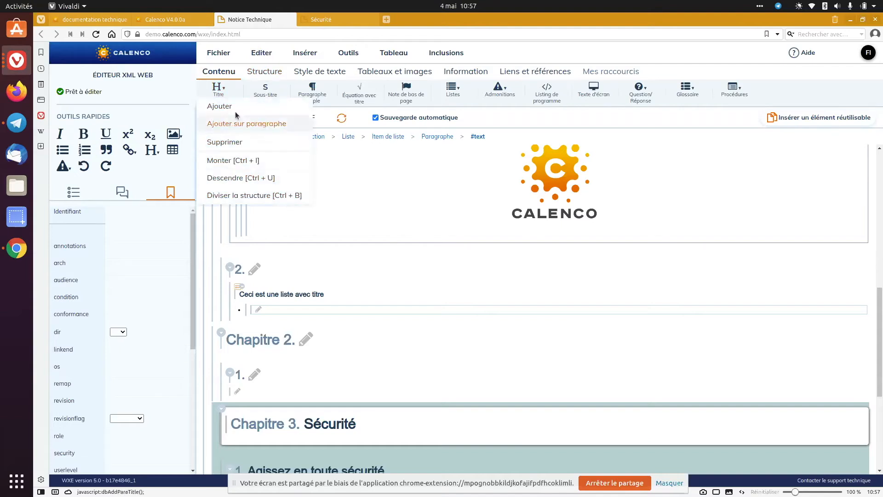
{"action": "left_click", "coordinate": [265, 71]}
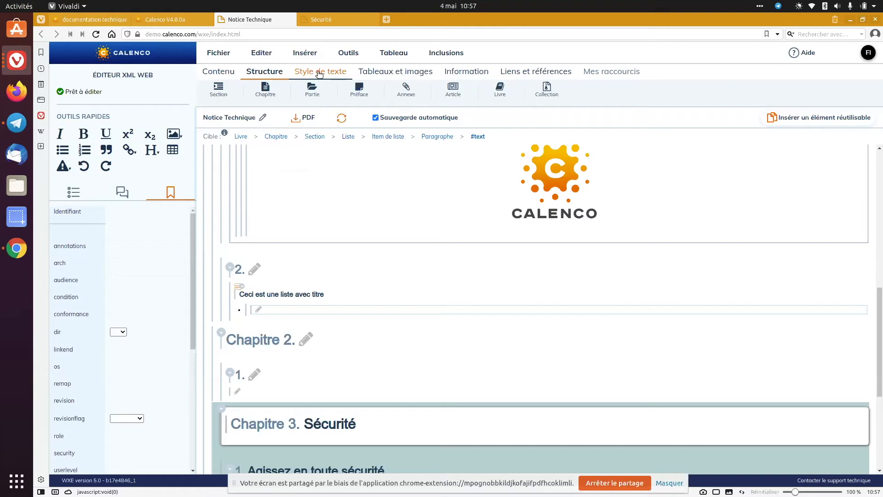
{"action": "left_click", "coordinate": [319, 73]}
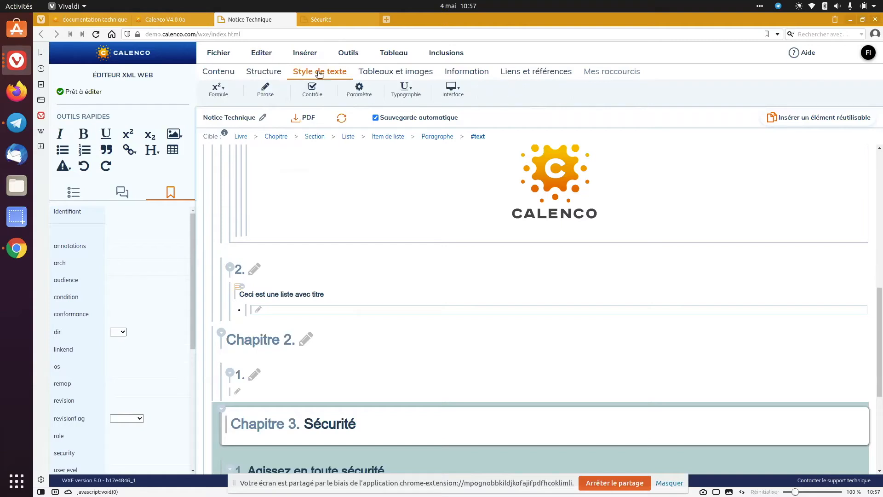
Find the annotation element by filtering on "anno" and insert it before the empty paragraph in section 1 of Chapitre 2
{"action": "left_click", "coordinate": [282, 392]}
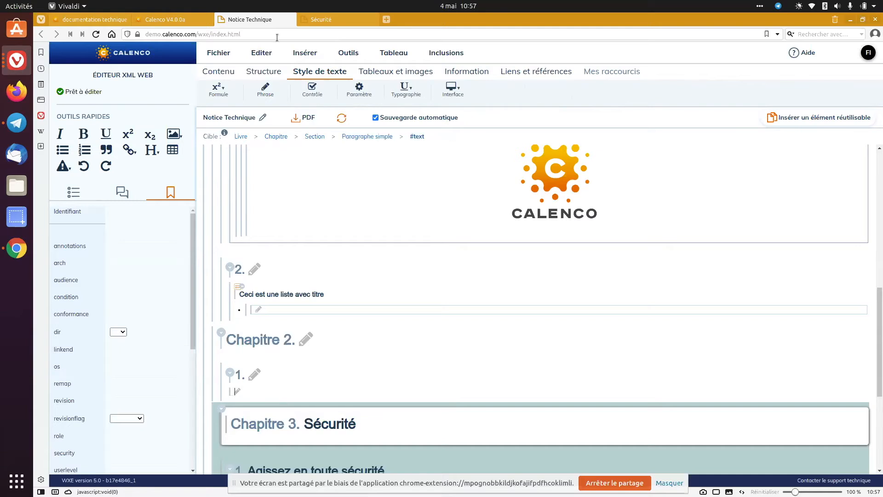
{"action": "left_click", "coordinate": [310, 54]}
{"action": "left_click", "coordinate": [319, 76]}
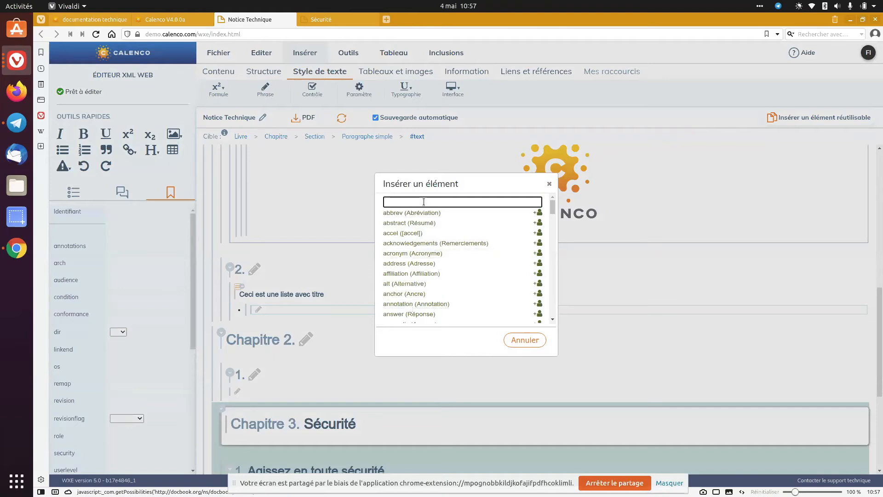
{"action": "scroll", "coordinate": [426, 236], "scroll_direction": "down", "scroll_amount": 6}
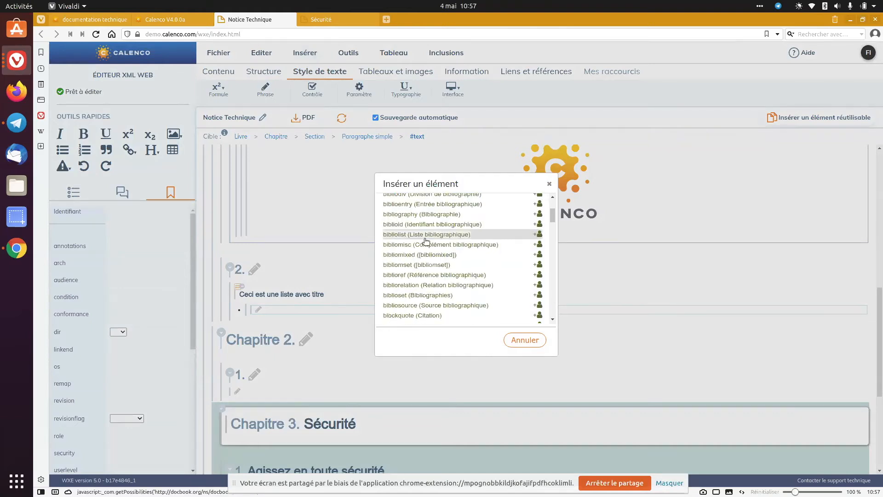
{"action": "scroll", "coordinate": [426, 240], "scroll_direction": "down", "scroll_amount": 3}
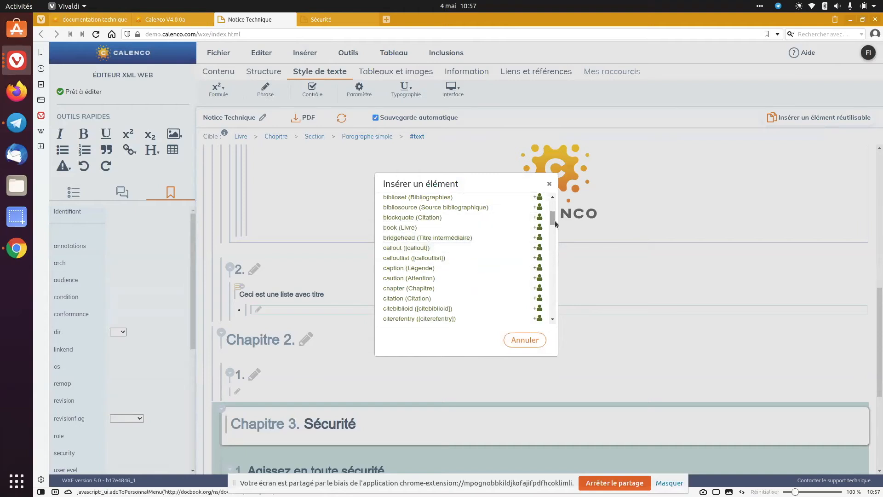
{"action": "left_click_drag", "start_coordinate": [552, 217], "coordinate": [540, 201]}
{"action": "left_click", "coordinate": [524, 202]}
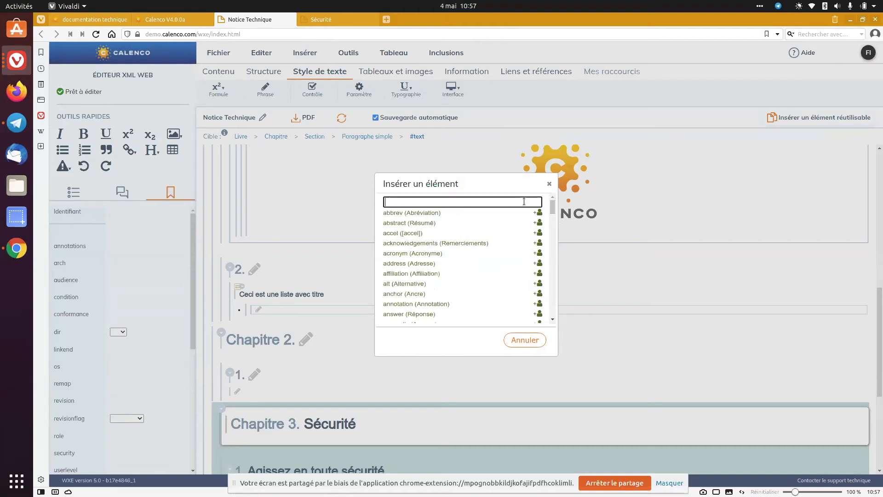
{"action": "type", "text": "anno"}
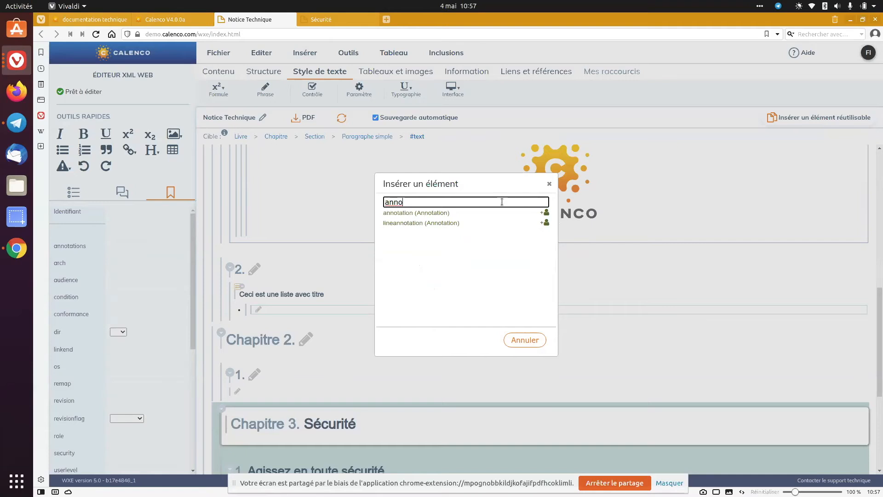
{"action": "left_click", "coordinate": [434, 217]}
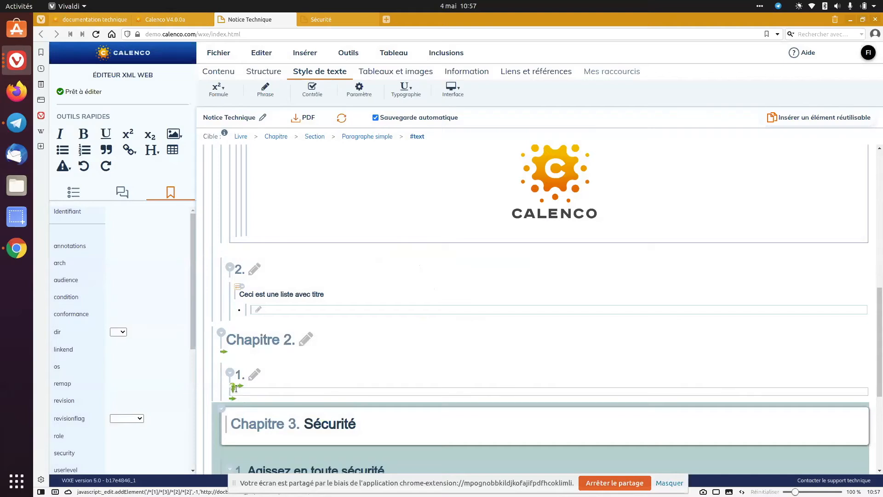
{"action": "left_click", "coordinate": [238, 388]}
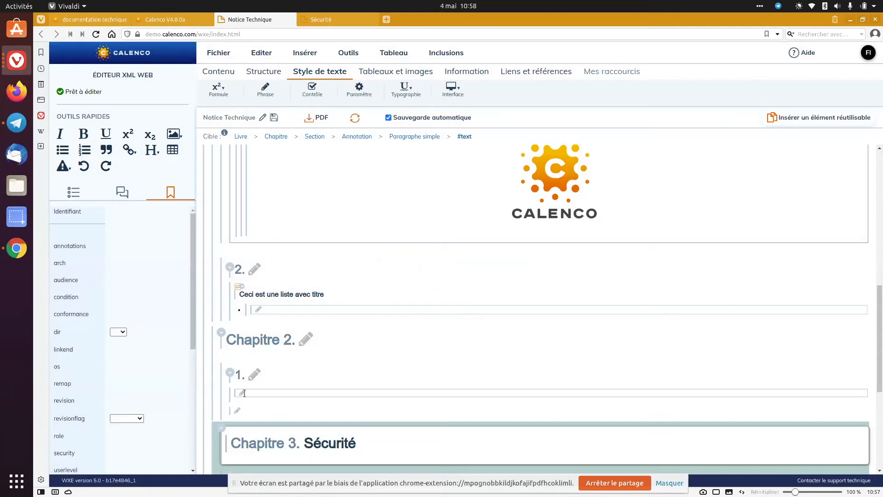
Add the annotation element, filtered with "anno", to the personal shortcuts and display those shortcuts
{"action": "left_click", "coordinate": [349, 137]}
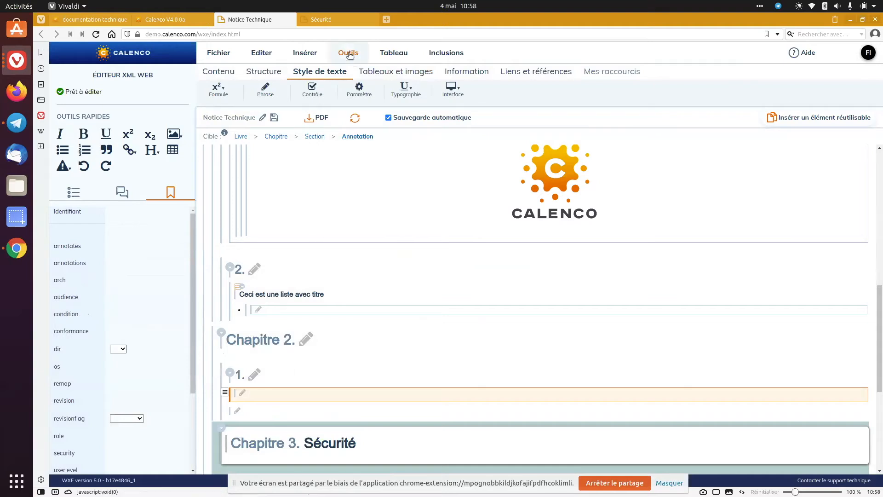
{"action": "left_click", "coordinate": [305, 53]}
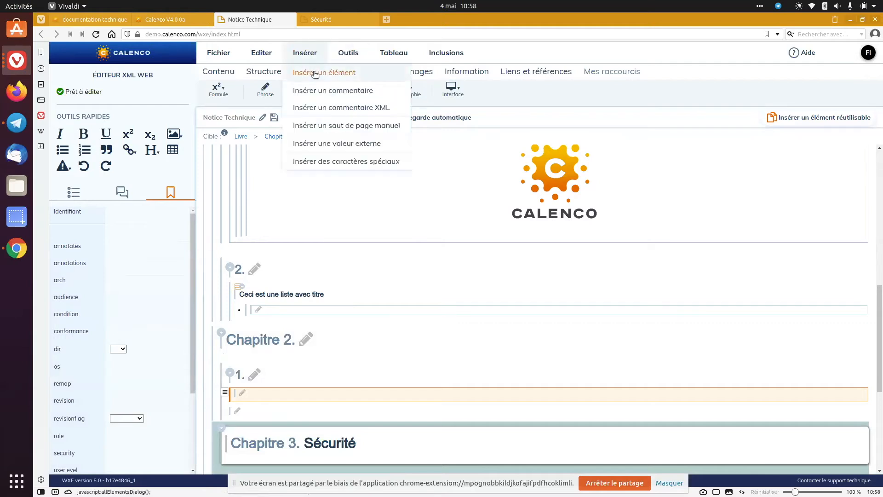
{"action": "left_click", "coordinate": [315, 73]}
{"action": "type", "text": "anno"}
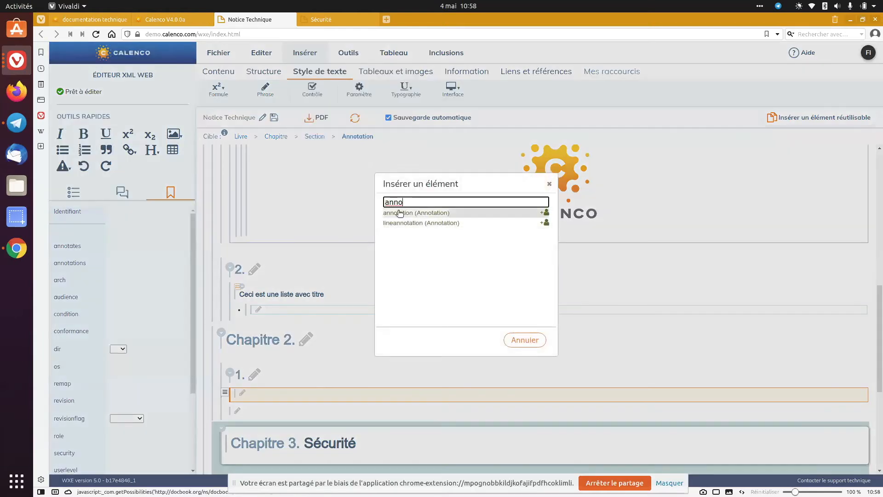
{"action": "left_click", "coordinate": [546, 216]}
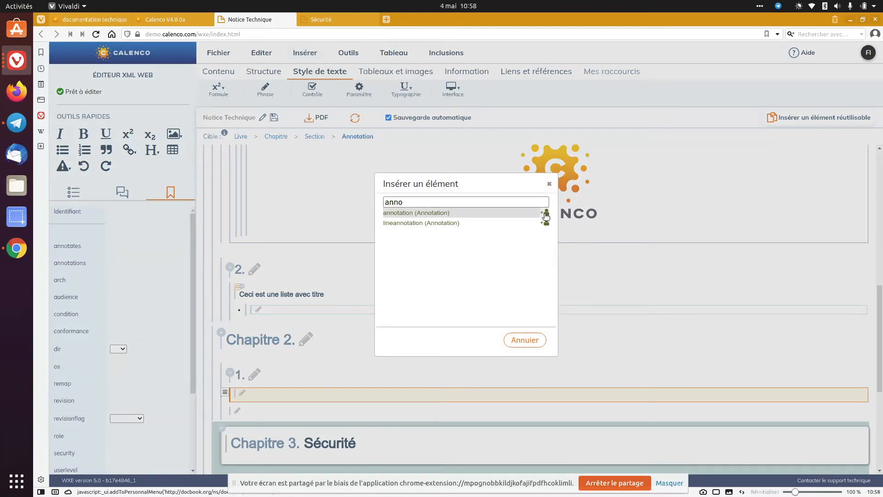
{"action": "left_click", "coordinate": [525, 340]}
{"action": "left_click", "coordinate": [613, 74]}
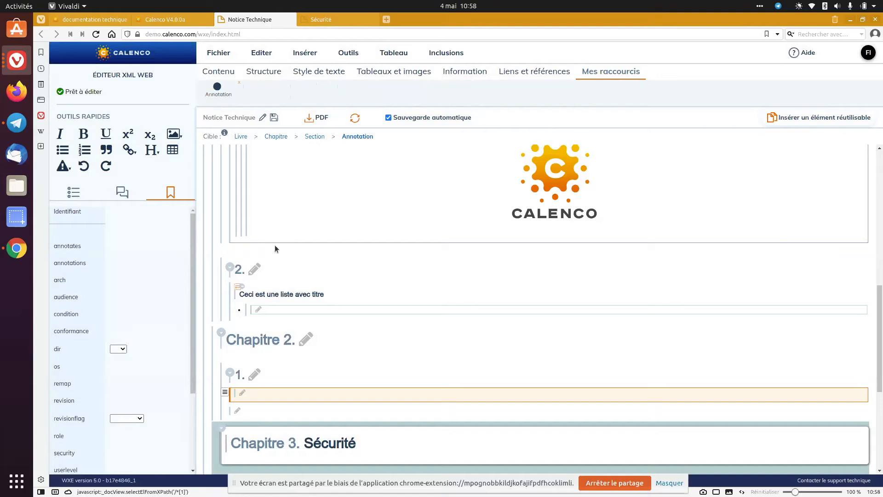
Insert an annotation after the empty paragraph in section 2 of Chapitre 4 using the personal shortcut
{"action": "scroll", "coordinate": [271, 313], "scroll_direction": "down", "scroll_amount": 3}
{"action": "scroll", "coordinate": [271, 314], "scroll_direction": "down", "scroll_amount": 2}
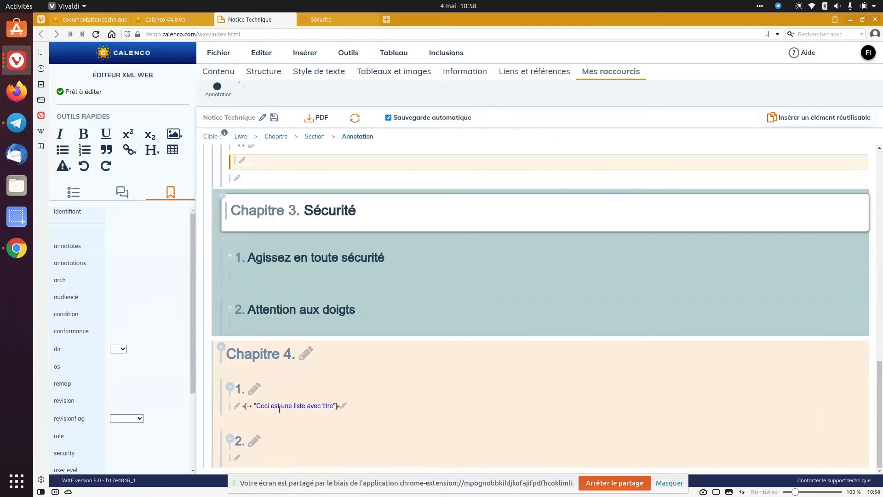
{"action": "left_click", "coordinate": [263, 459]}
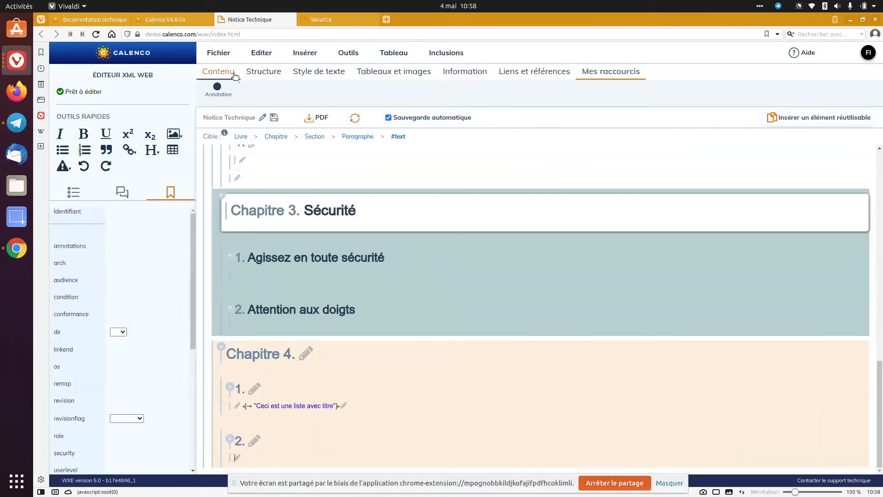
{"action": "left_click", "coordinate": [217, 86]}
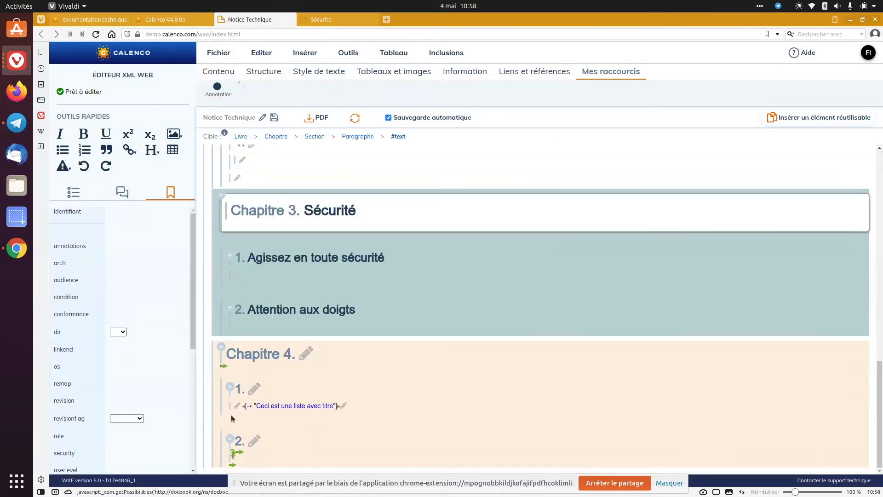
{"action": "left_click", "coordinate": [231, 464]}
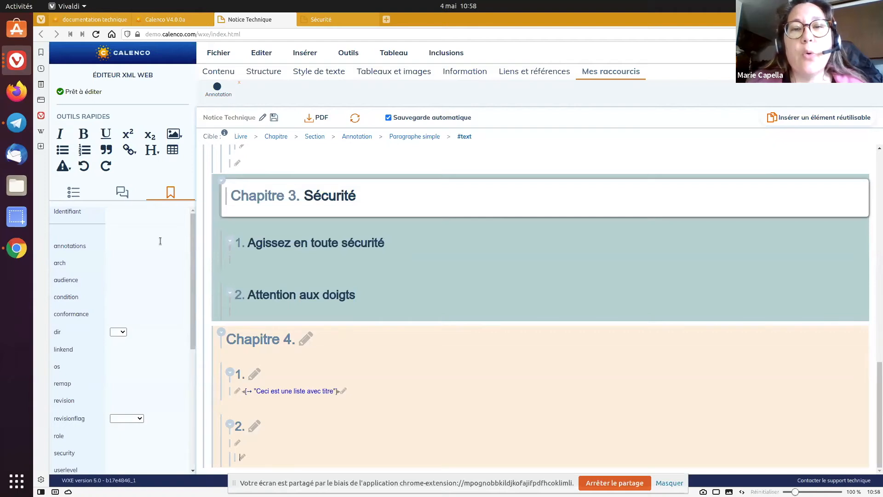
Display the document's comments and locate the element commented with "Ceci est un commentaire"
{"action": "left_click", "coordinate": [122, 192]}
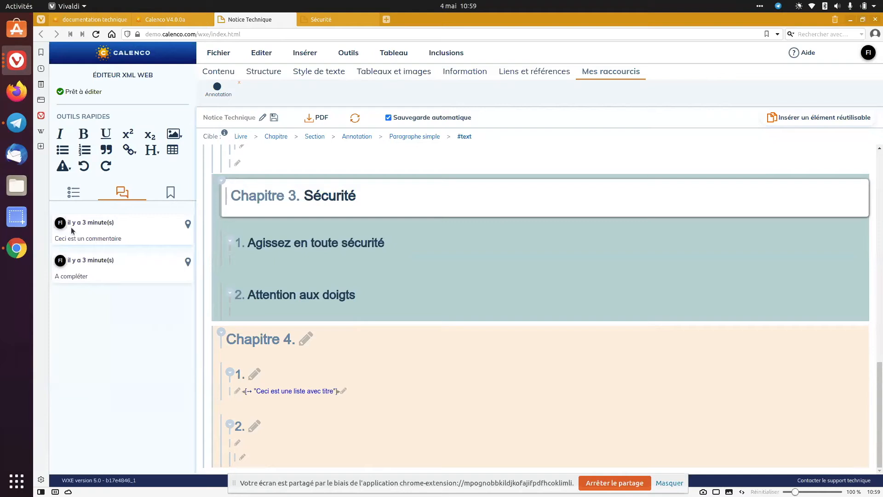
{"action": "left_click", "coordinate": [187, 224]}
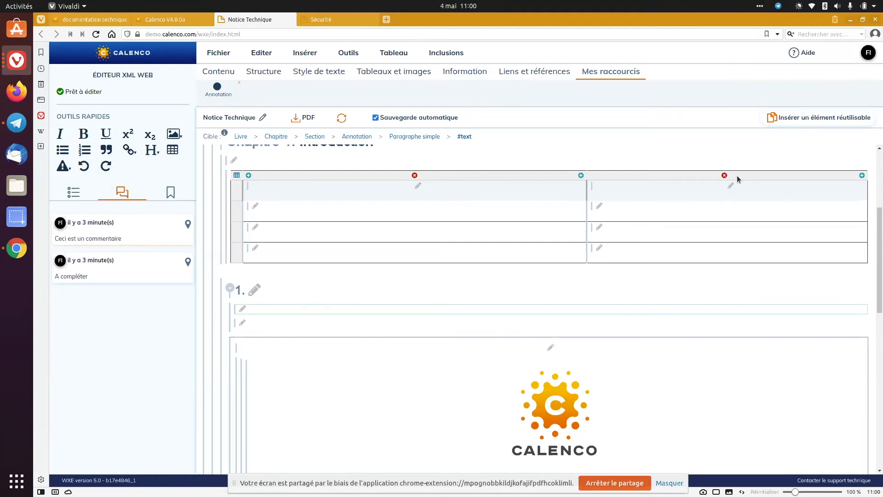
Start inserting a reusable element and choose the French document Sécurité as its source
{"action": "left_click", "coordinate": [534, 72]}
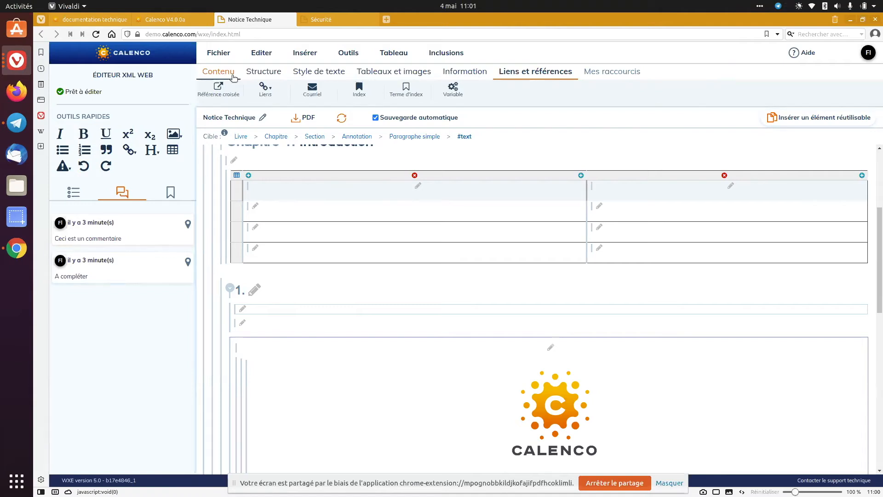
{"action": "left_click", "coordinate": [784, 119]}
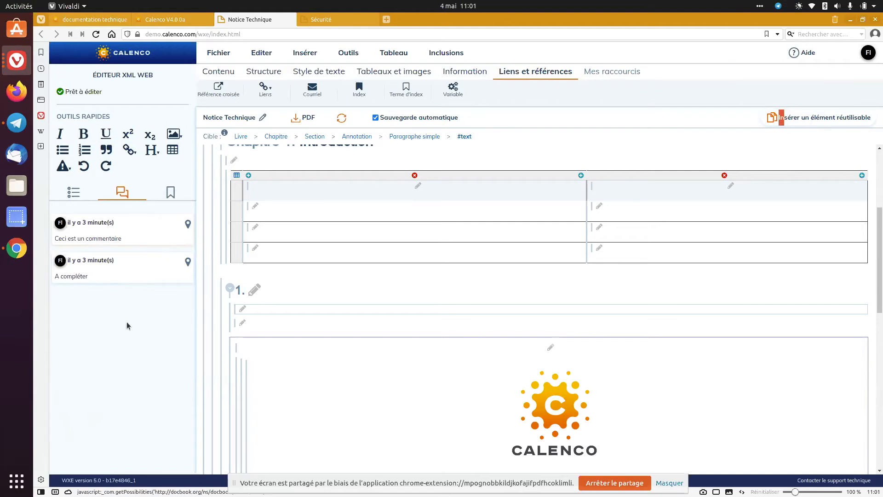
{"action": "left_click", "coordinate": [771, 120]}
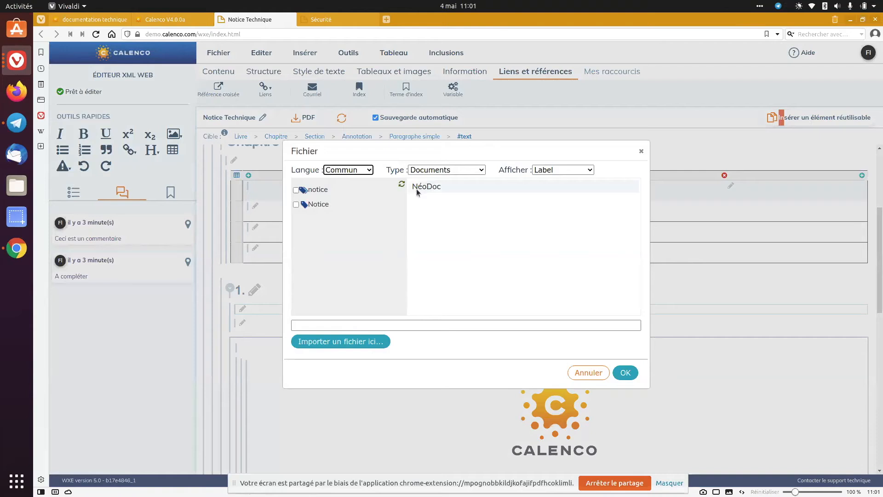
{"action": "left_click", "coordinate": [353, 172]}
{"action": "left_click", "coordinate": [347, 201]}
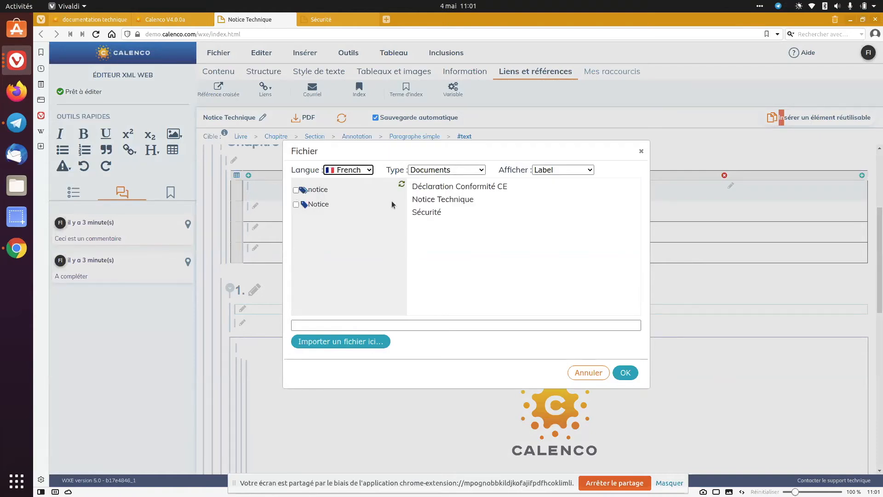
{"action": "left_click", "coordinate": [444, 190]}
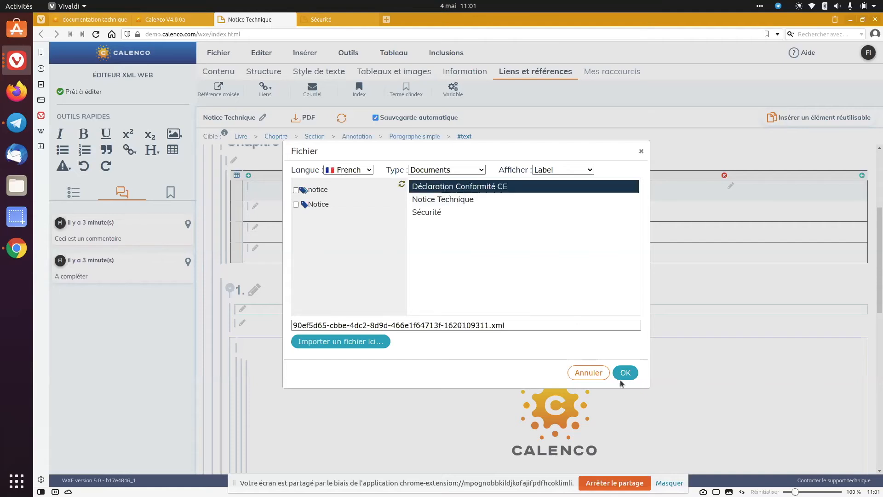
{"action": "left_click", "coordinate": [451, 212]}
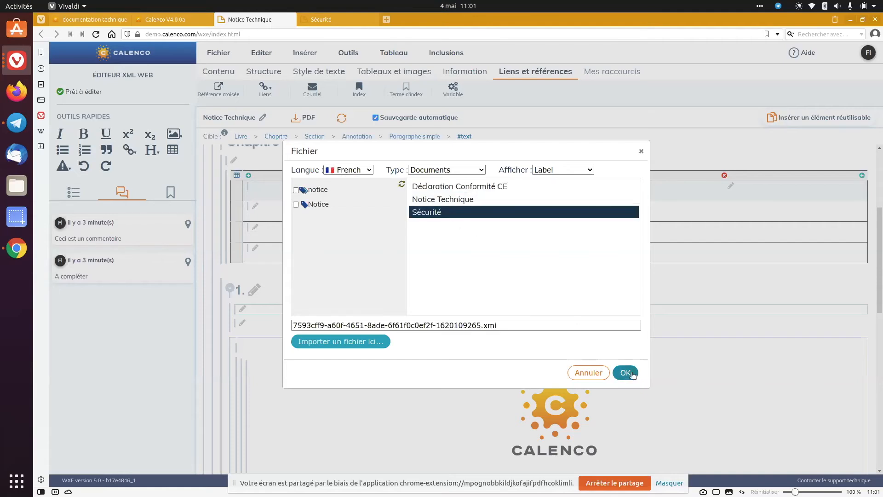
{"action": "left_click", "coordinate": [630, 375]}
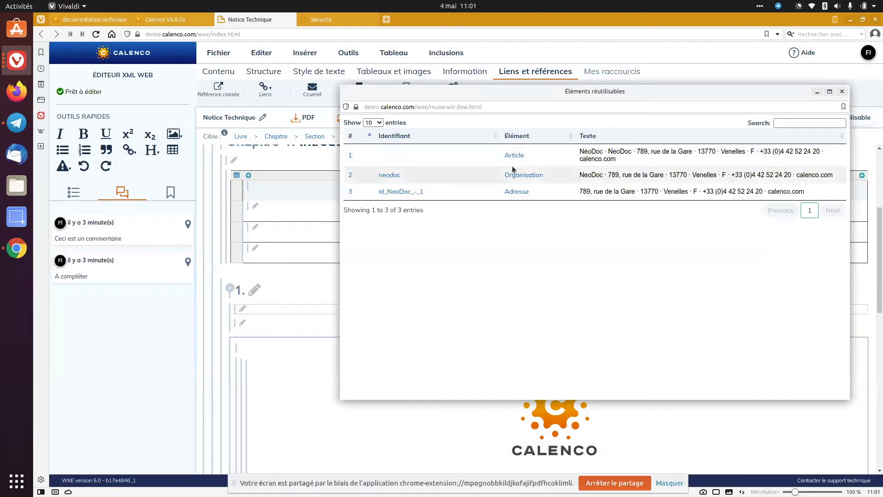
Search the reusable elements for "cae" and clear the search
{"action": "left_click", "coordinate": [788, 123]}
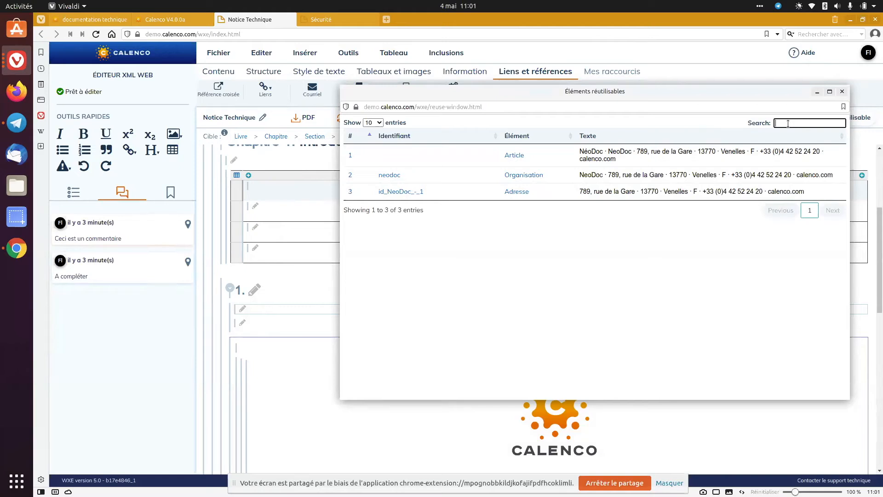
{"action": "type", "text": "ca"}
{"action": "type", "text": "e"}
{"action": "double_click", "coordinate": [794, 124]}
{"action": "key", "text": "BackSpace"}
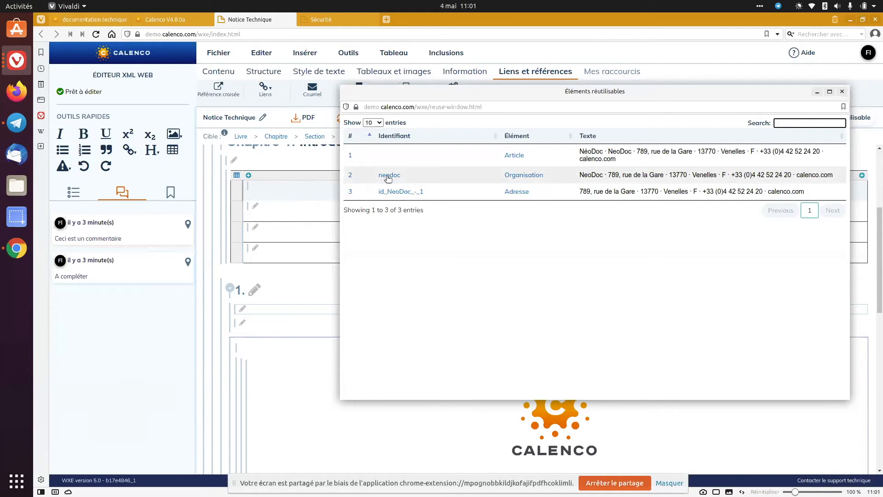
Move the reusable elements window aside and examine the organisation block at the beginning of the Notice Technique book
{"action": "mouse_move", "coordinate": [460, 95]}
{"action": "left_mouse_down"}
{"action": "mouse_move", "coordinate": [882, 95]}
{"action": "mouse_move", "coordinate": [459, 98]}
{"action": "left_mouse_up"}
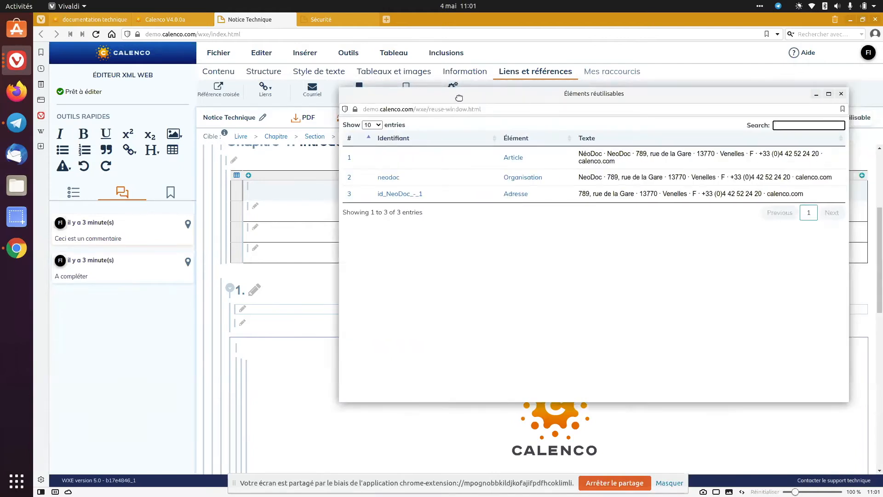
{"action": "left_click_drag", "start_coordinate": [459, 97], "coordinate": [417, 111]}
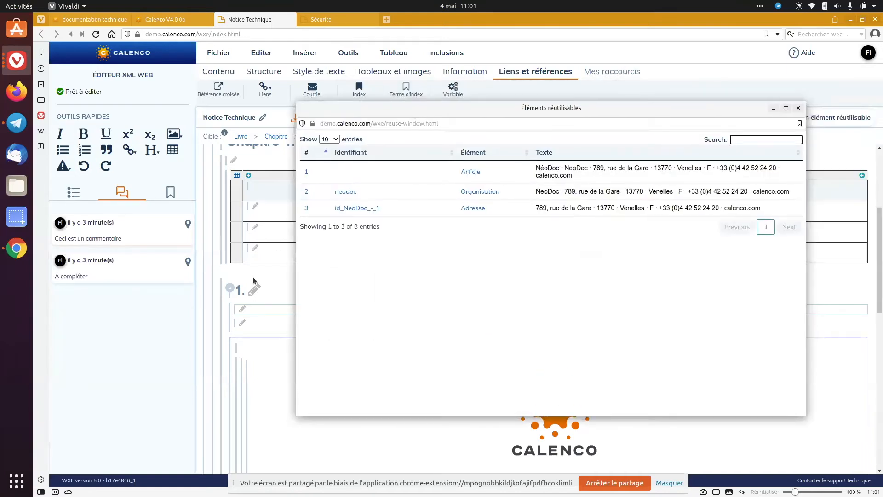
{"action": "scroll", "coordinate": [260, 304], "scroll_direction": "up", "scroll_amount": 5}
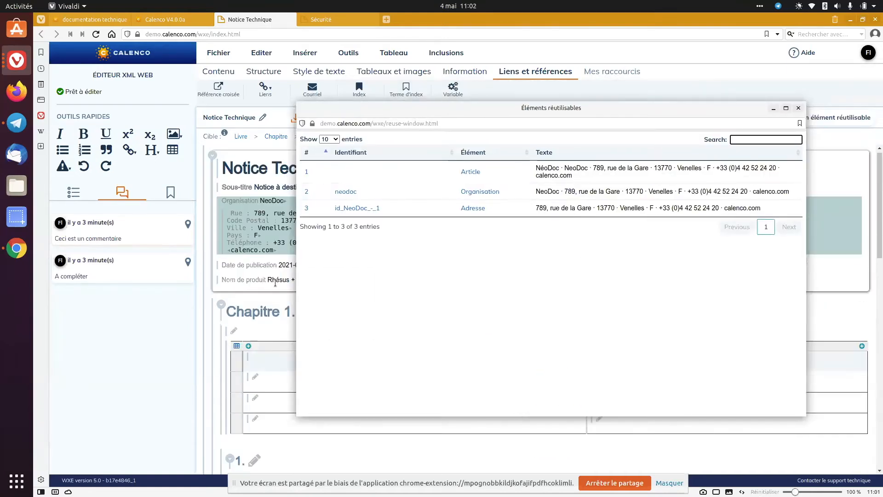
Place the cursor in the Notice Technique subtitle and try to insert the neodoc reusable element there
{"action": "left_click", "coordinate": [261, 193]}
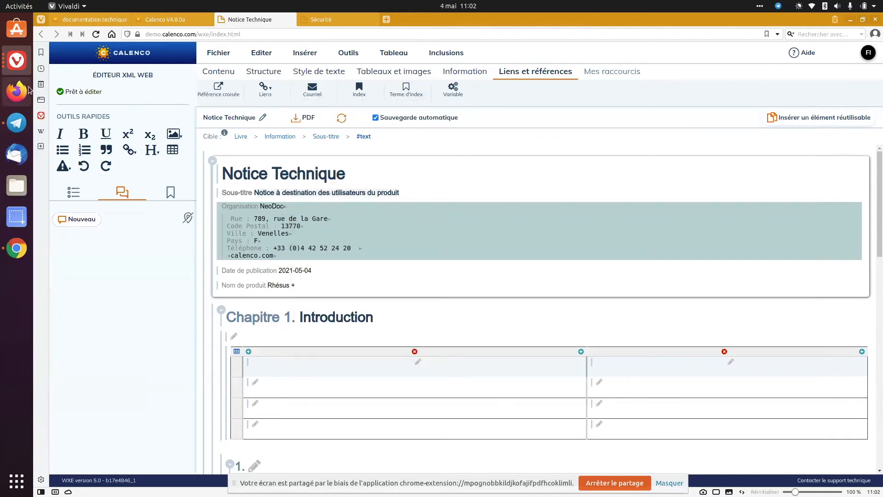
{"action": "left_click", "coordinate": [17, 64]}
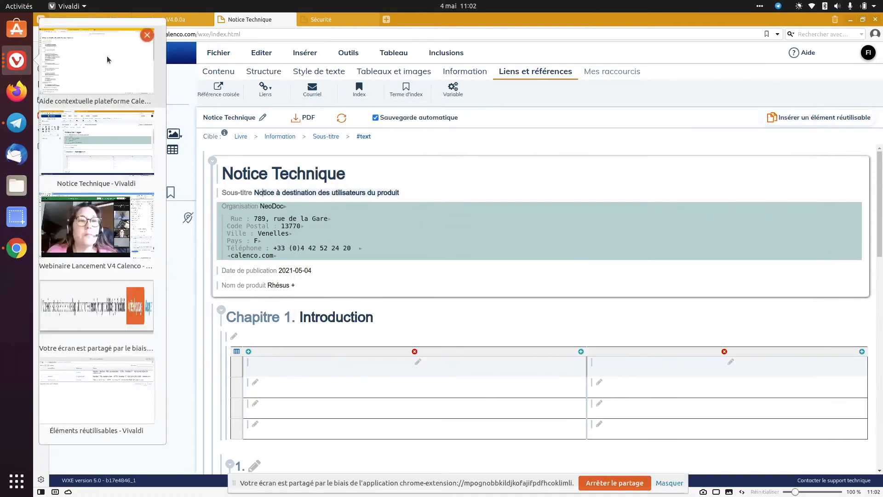
{"action": "left_click", "coordinate": [104, 395]}
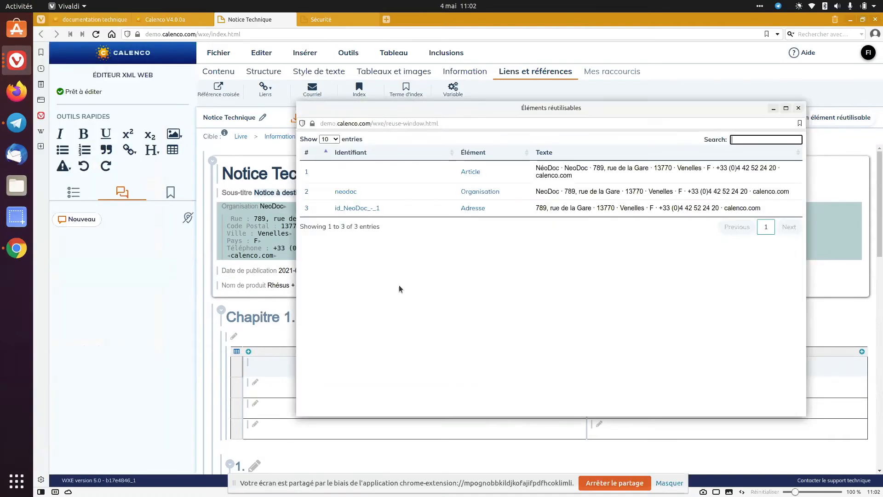
{"action": "left_click", "coordinate": [353, 192]}
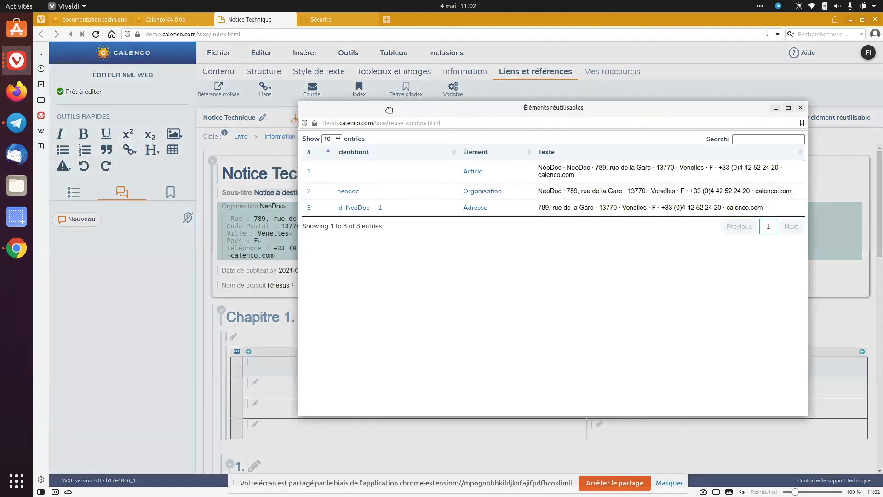
{"action": "left_click", "coordinate": [392, 244]}
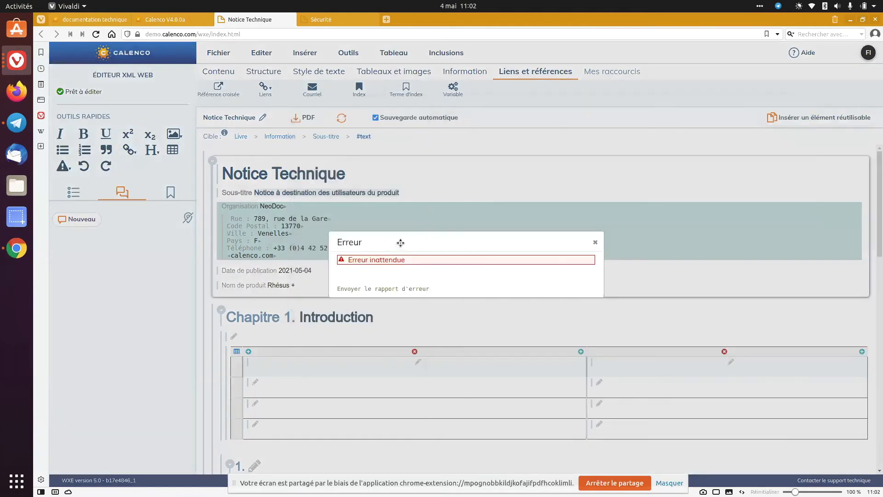
{"action": "left_click", "coordinate": [591, 244]}
Move the reusable elements window aside and try to insert the Organisation reusable element in the subtitle
{"action": "left_click_drag", "start_coordinate": [882, 118], "coordinate": [882, 136]}
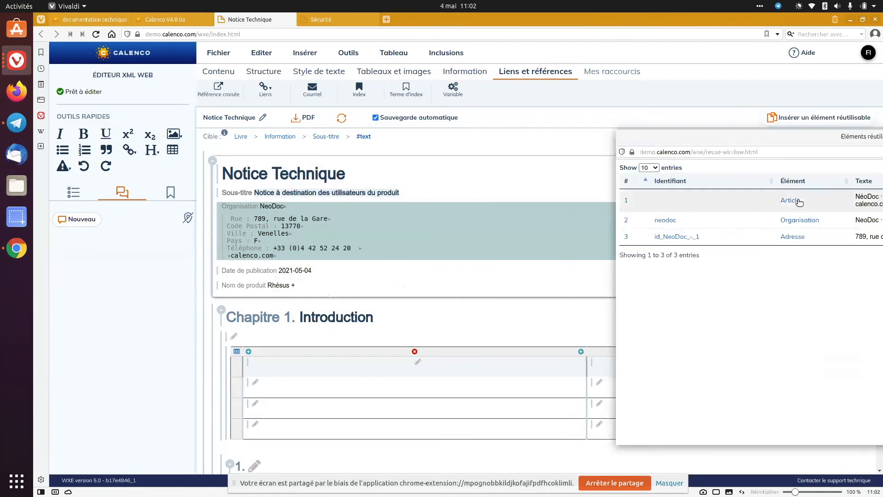
{"action": "left_click", "coordinate": [792, 225]}
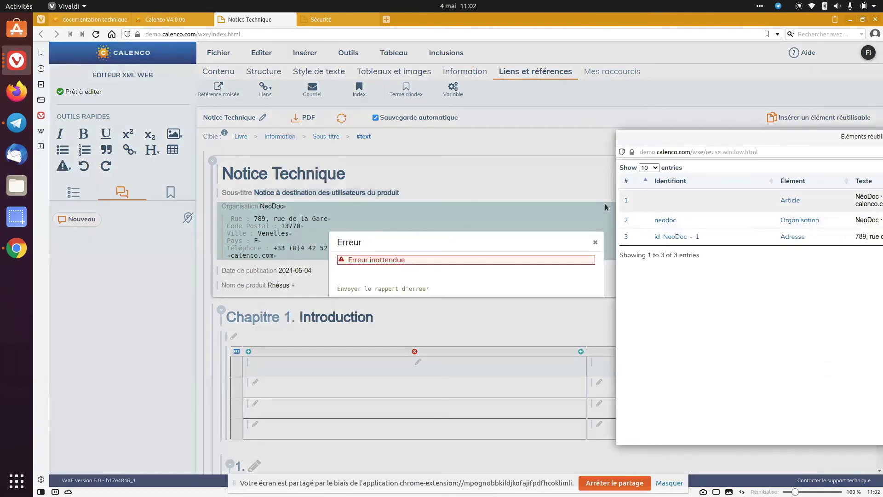
{"action": "left_click", "coordinate": [594, 246]}
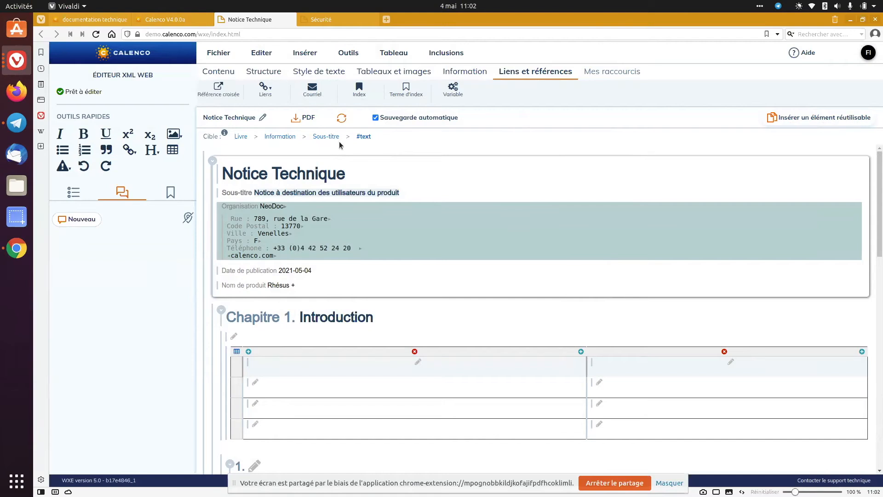
Close the Sécurité and Notice Technique documents to return to the file list
{"action": "left_click", "coordinate": [320, 18]}
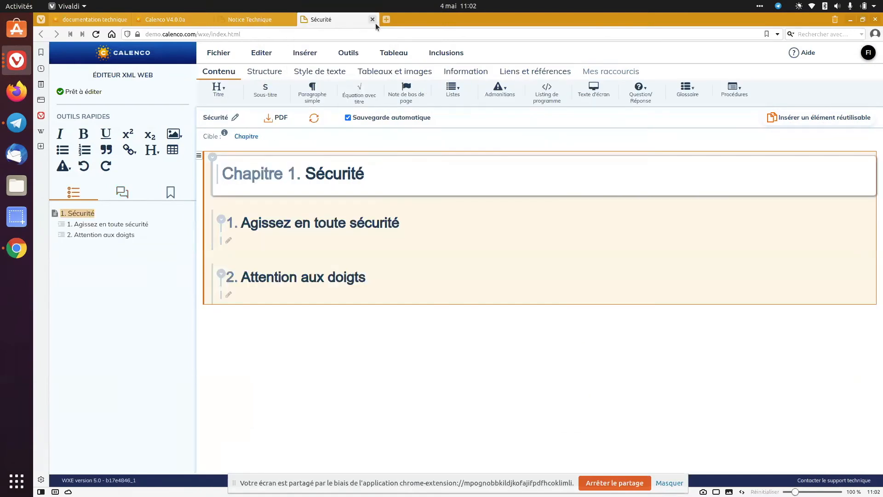
{"action": "left_click", "coordinate": [372, 19]}
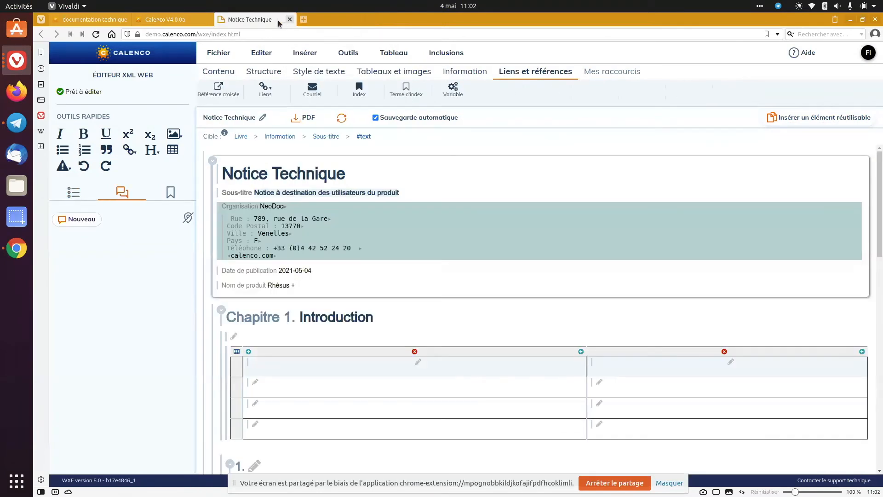
{"action": "left_click", "coordinate": [289, 19]}
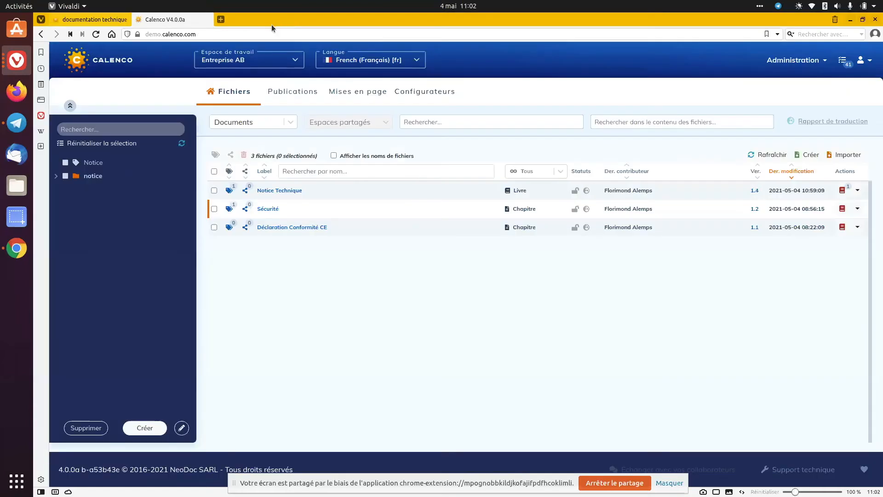
Go to the workspace administration and display the workflow models of the Entreprise AB workspace
{"action": "left_click", "coordinate": [787, 61]}
{"action": "left_click", "coordinate": [760, 80]}
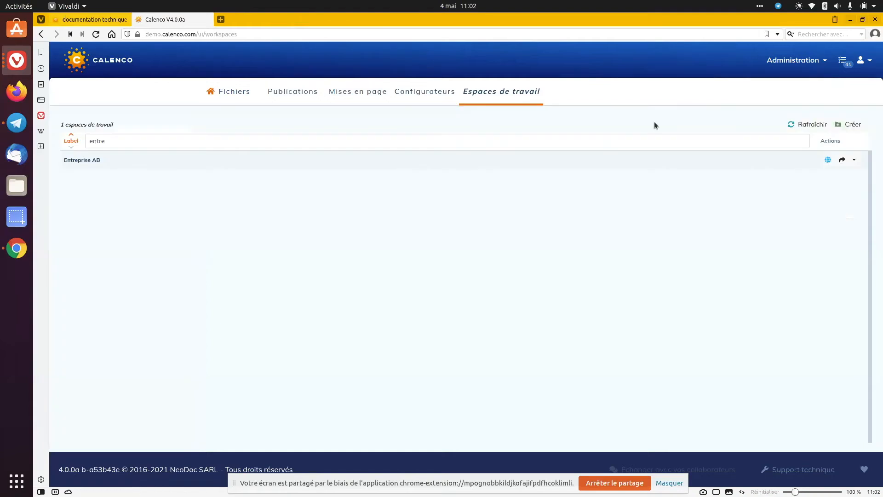
{"action": "left_click", "coordinate": [854, 160]}
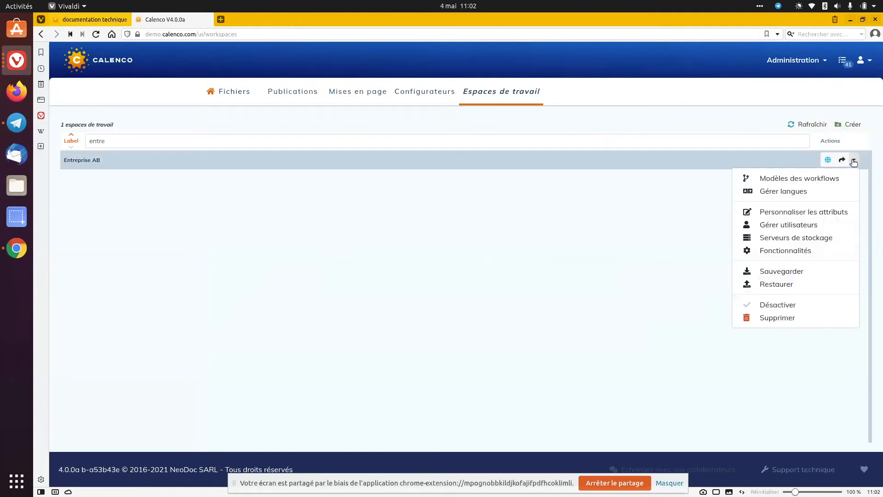
{"action": "left_click", "coordinate": [815, 183]}
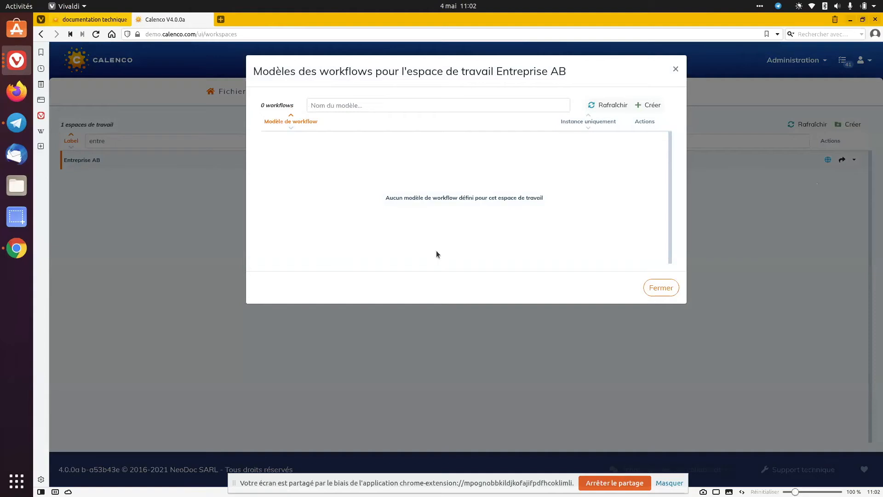
Create a new workflow model based on Simple
{"action": "left_click", "coordinate": [653, 105]}
{"action": "left_click", "coordinate": [449, 118]}
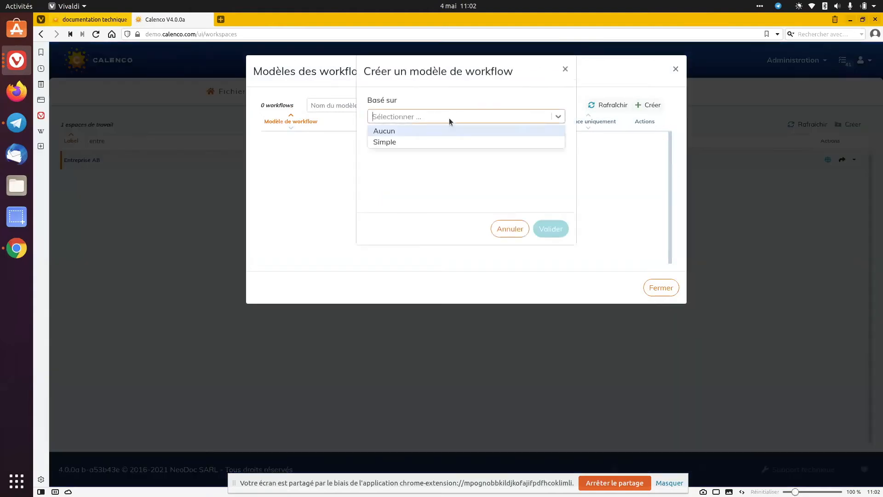
{"action": "left_click", "coordinate": [427, 144]}
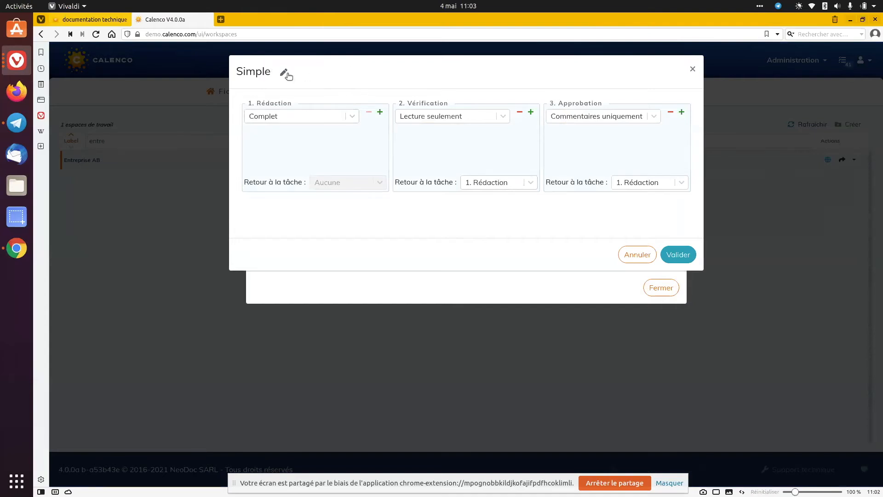
Examine the access levels offered for the Rédaction task and the return-task choices of Vérification and Approbation
{"action": "mouse_move", "coordinate": [330, 102]}
{"action": "left_click", "coordinate": [293, 117]}
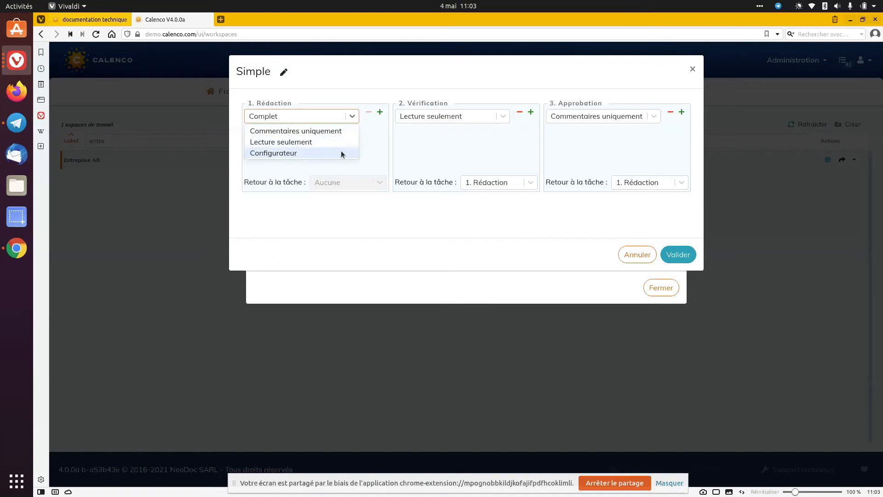
{"action": "left_click", "coordinate": [387, 140]}
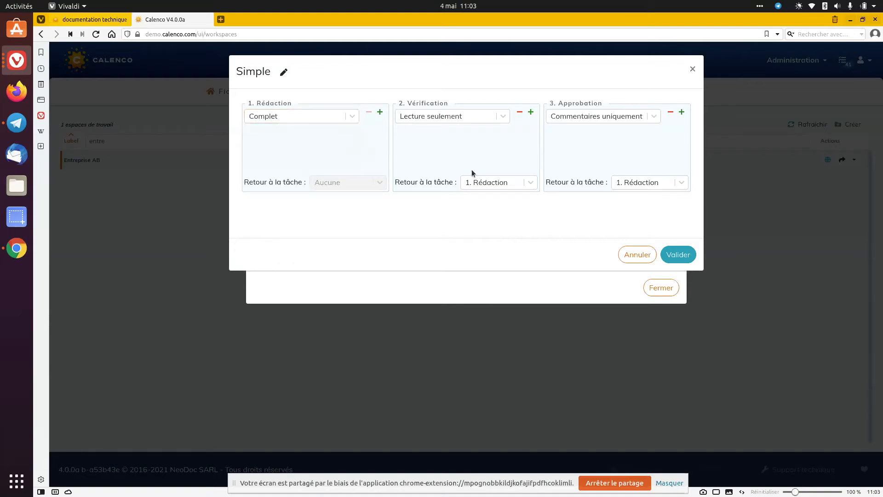
{"action": "left_click", "coordinate": [503, 183]}
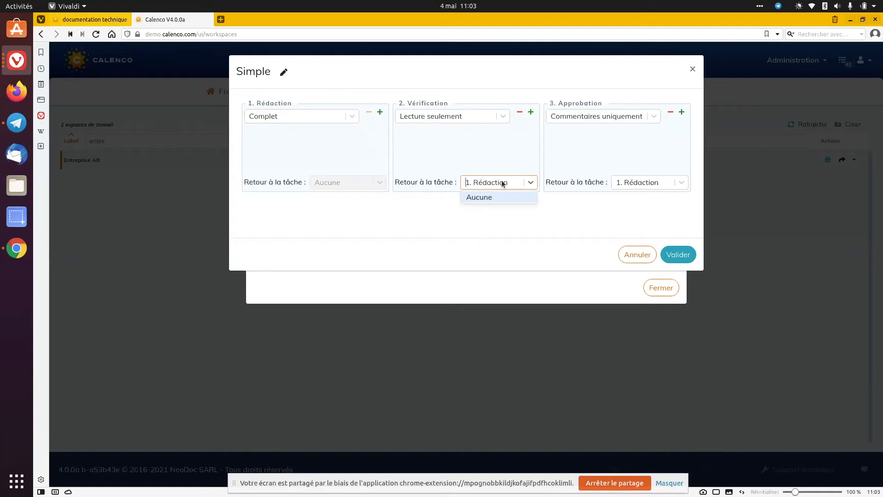
{"action": "left_click", "coordinate": [502, 184]}
{"action": "left_click", "coordinate": [503, 184]}
{"action": "left_click", "coordinate": [529, 153]}
{"action": "left_click", "coordinate": [644, 186]}
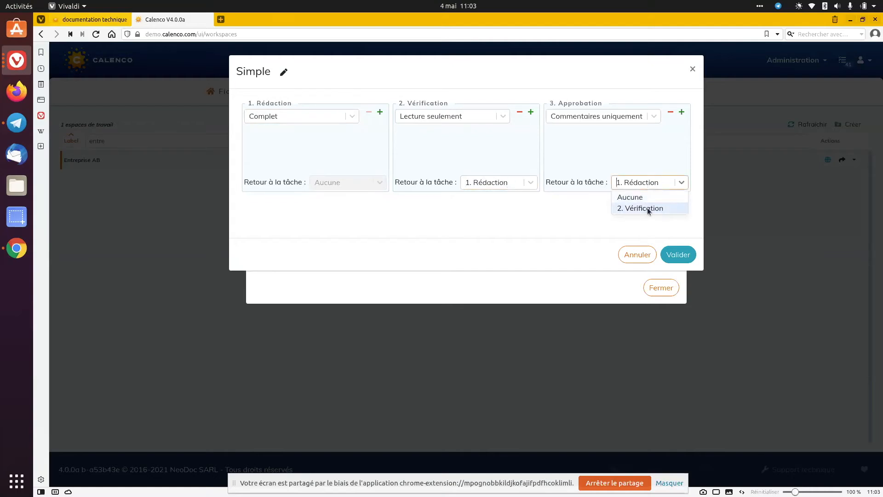
{"action": "left_click", "coordinate": [487, 142]}
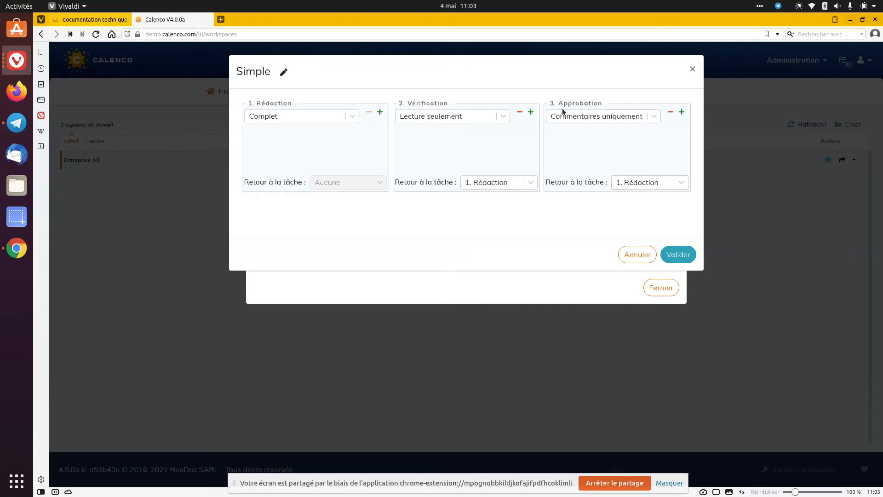
Add two tasks after Approbation and remove Approbation together with the first added task
{"action": "left_click", "coordinate": [681, 112]}
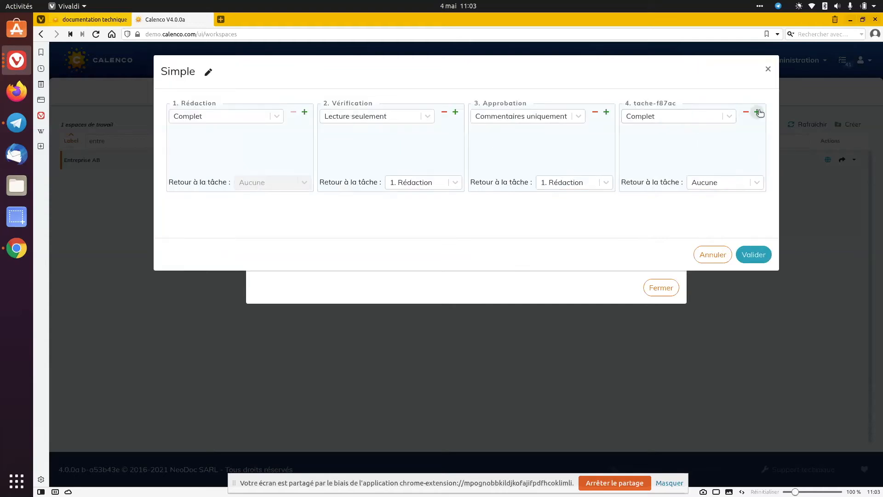
{"action": "left_click", "coordinate": [756, 111]}
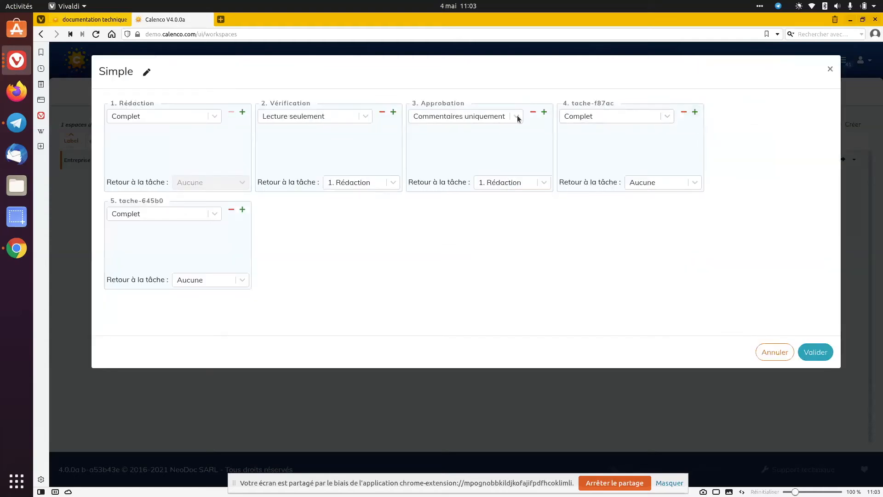
{"action": "left_click", "coordinate": [532, 111]}
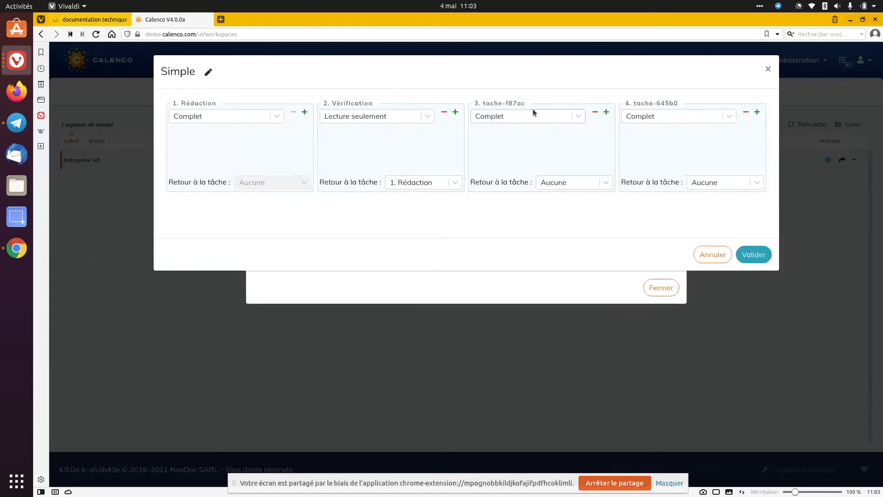
{"action": "left_click", "coordinate": [595, 112]}
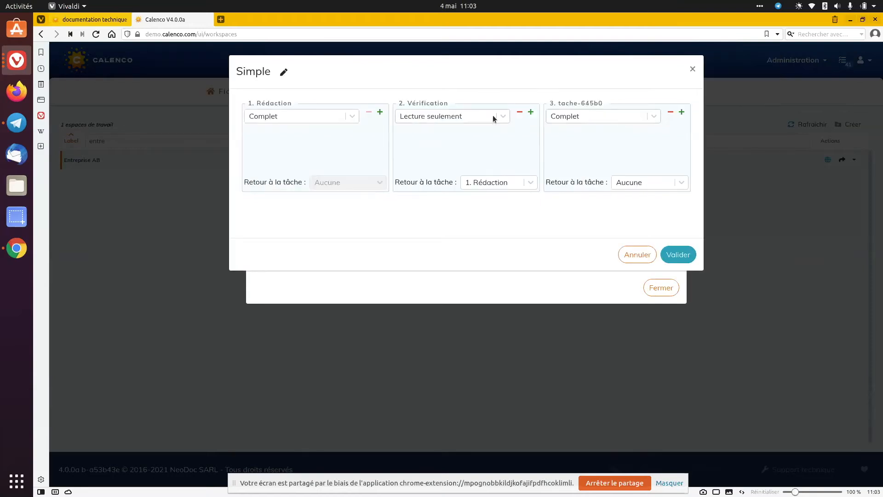
Rename the workflow model as Workflow de demo
{"action": "left_click", "coordinate": [283, 74]}
{"action": "double_click", "coordinate": [284, 72]}
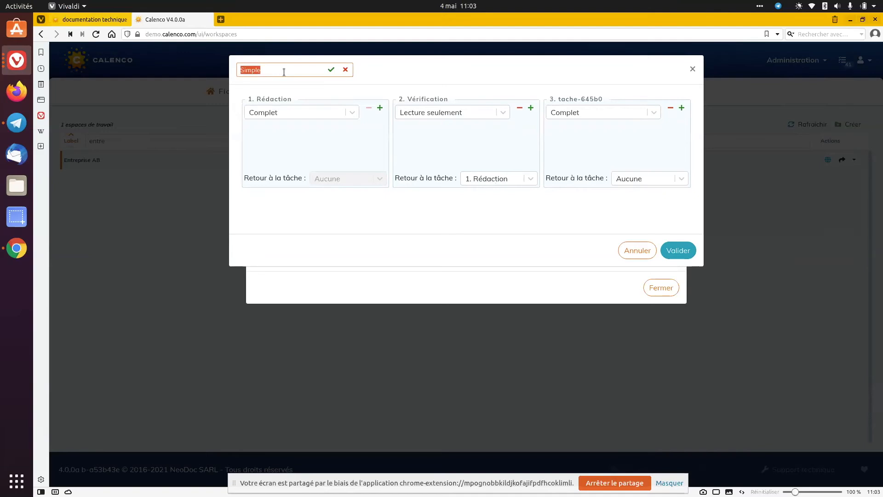
{"action": "type", "text": "Workflow de demo"}
{"action": "left_click", "coordinate": [330, 73]}
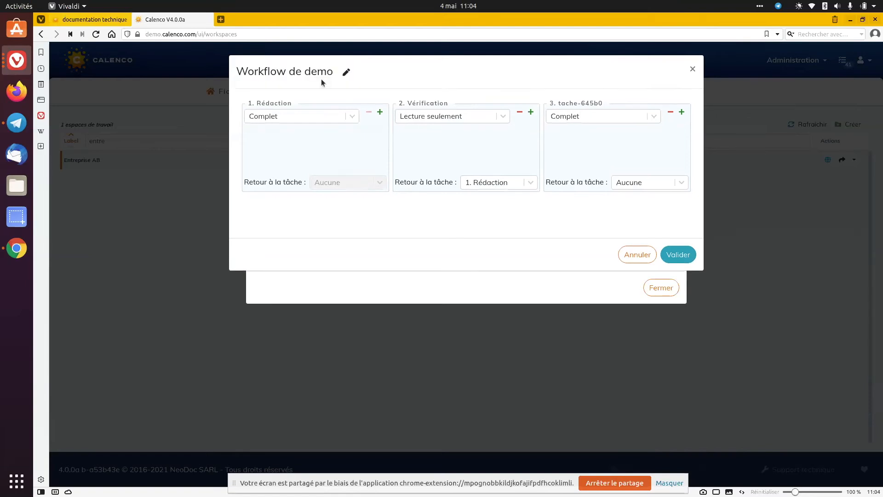
Rename the Rédaction task as Préparation, save the workflow model and close the list of models
{"action": "left_click", "coordinate": [304, 104]}
{"action": "double_click", "coordinate": [303, 104]}
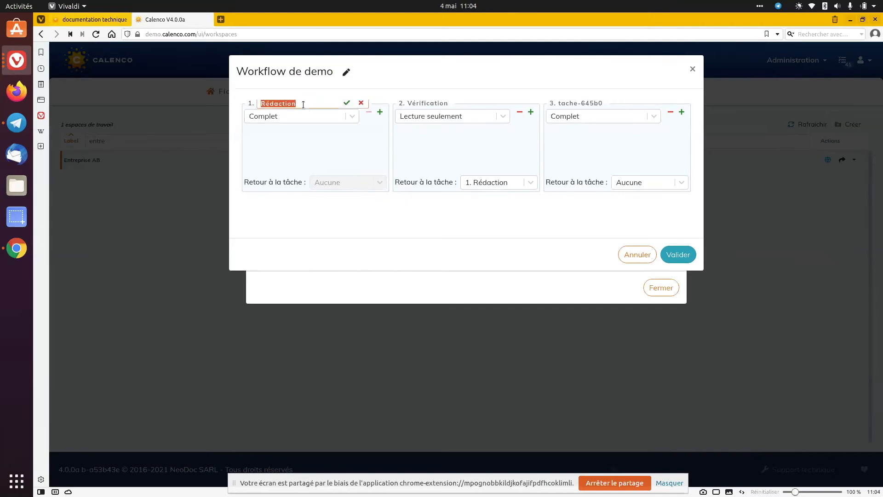
{"action": "type", "text": "Préparation"}
{"action": "left_click", "coordinate": [344, 109]}
{"action": "left_click", "coordinate": [345, 106]}
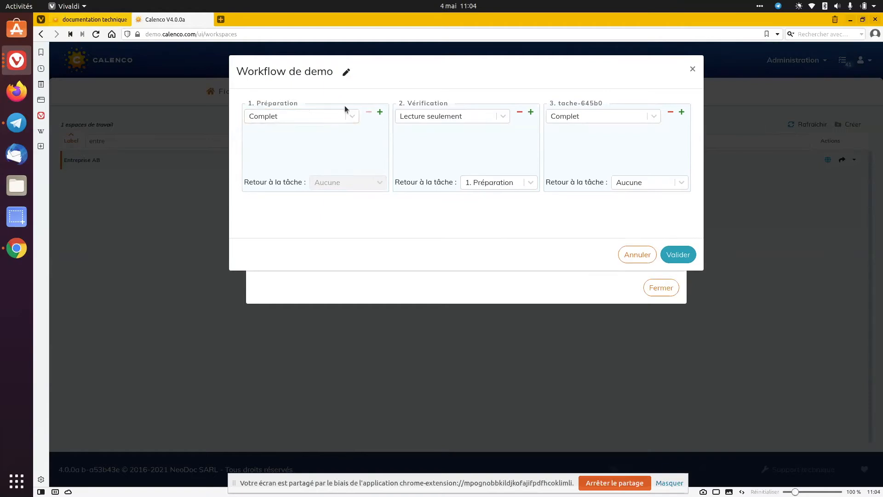
{"action": "left_click", "coordinate": [683, 256]}
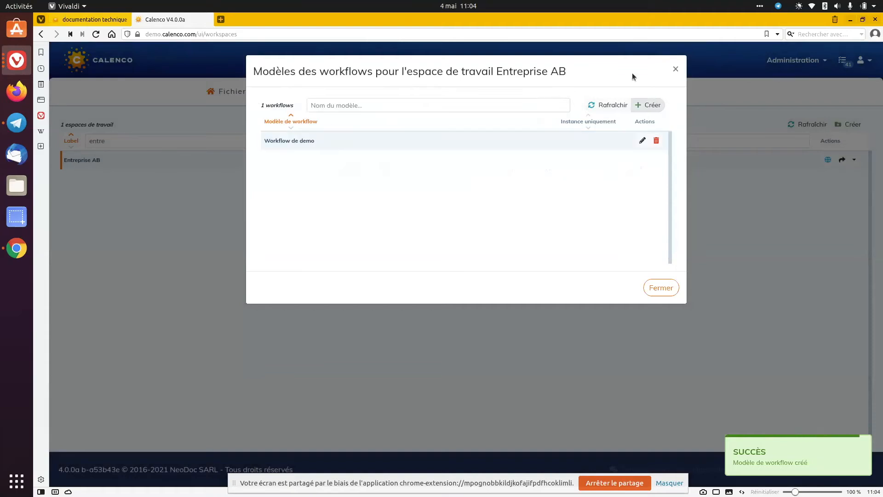
{"action": "left_click", "coordinate": [675, 70]}
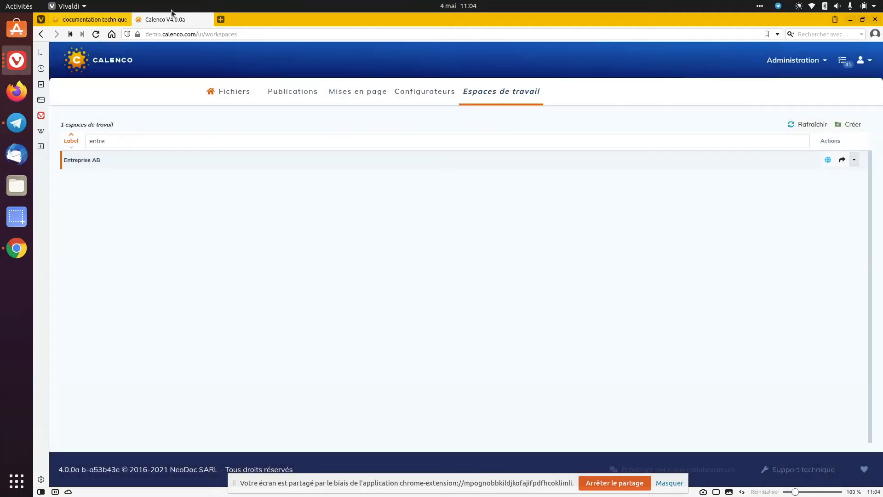
Start a workflow for the Notice Technique book based on the Workflow de demo model
{"action": "left_click", "coordinate": [234, 92]}
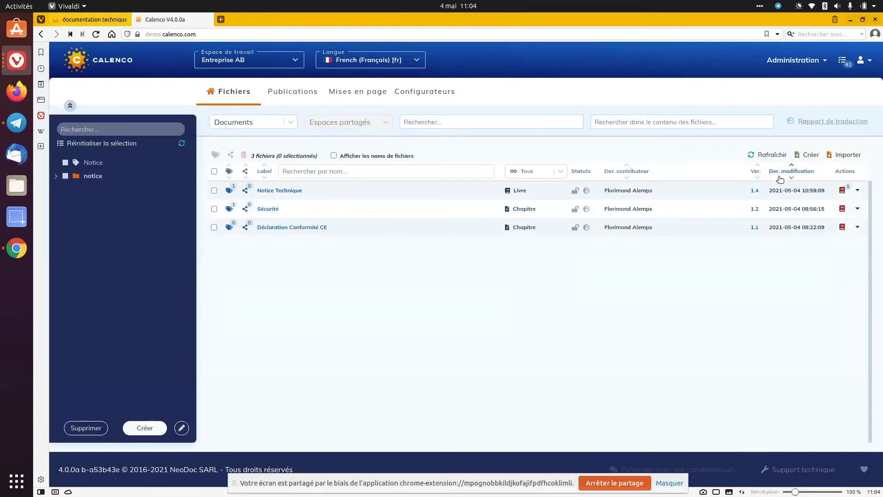
{"action": "left_click", "coordinate": [857, 191]}
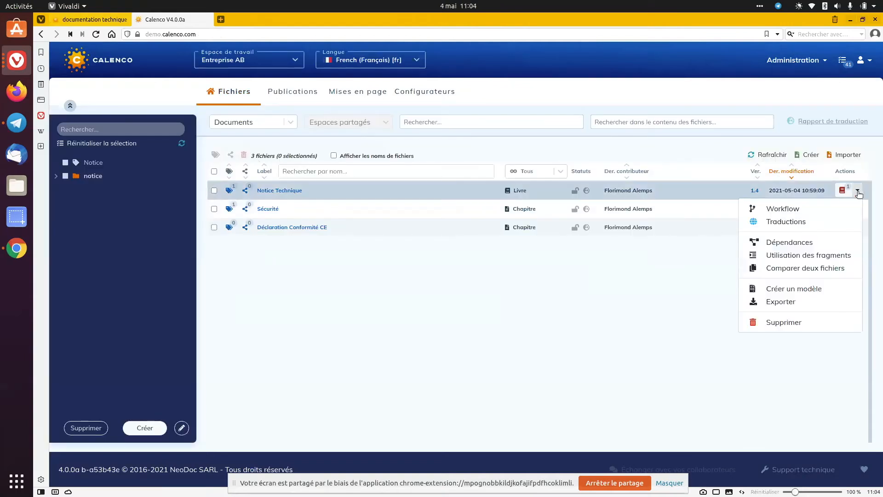
{"action": "left_click", "coordinate": [784, 210]}
{"action": "left_click", "coordinate": [446, 117]}
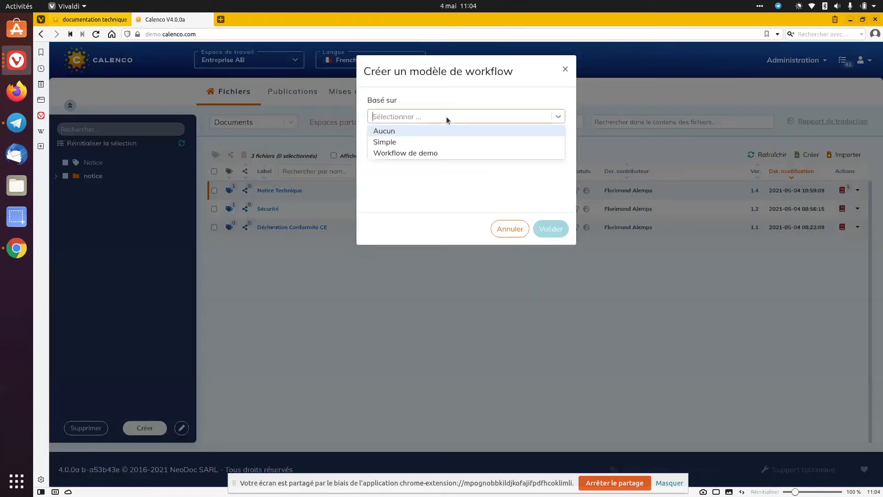
{"action": "left_click", "coordinate": [439, 153]}
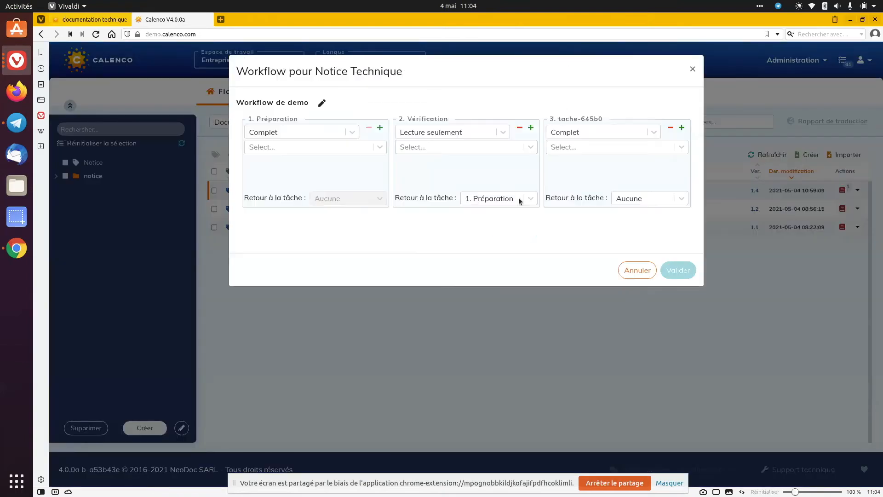
Assign the book's last contributor to Préparation, and one other user to both Vérification and the third task
{"action": "left_click", "coordinate": [362, 149]}
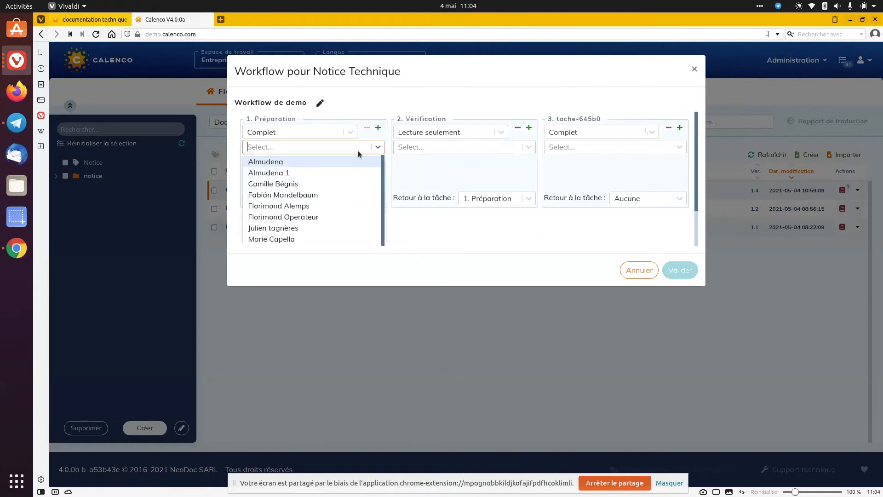
{"action": "left_click", "coordinate": [315, 207]}
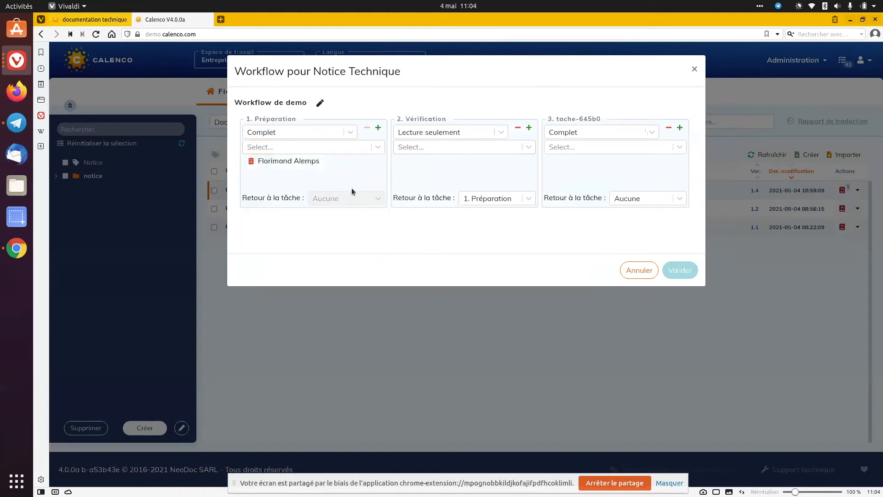
{"action": "left_click", "coordinate": [468, 148]}
{"action": "left_click", "coordinate": [462, 185]}
{"action": "left_click", "coordinate": [592, 146]}
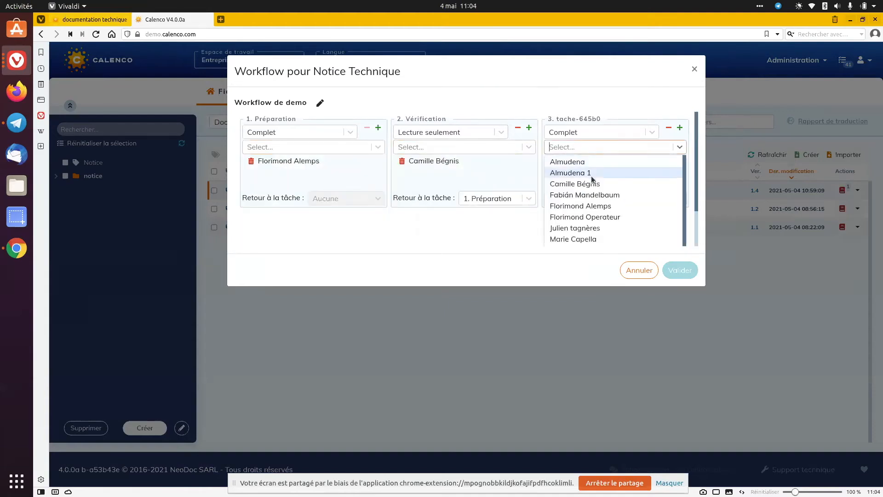
{"action": "left_click", "coordinate": [591, 185]}
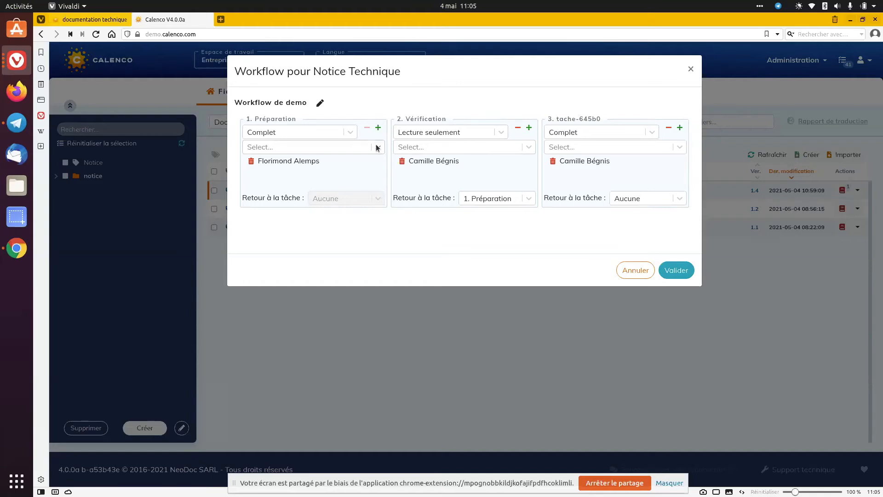
Rename the book's workflow as Workflow de demo V4
{"action": "left_click", "coordinate": [321, 105]}
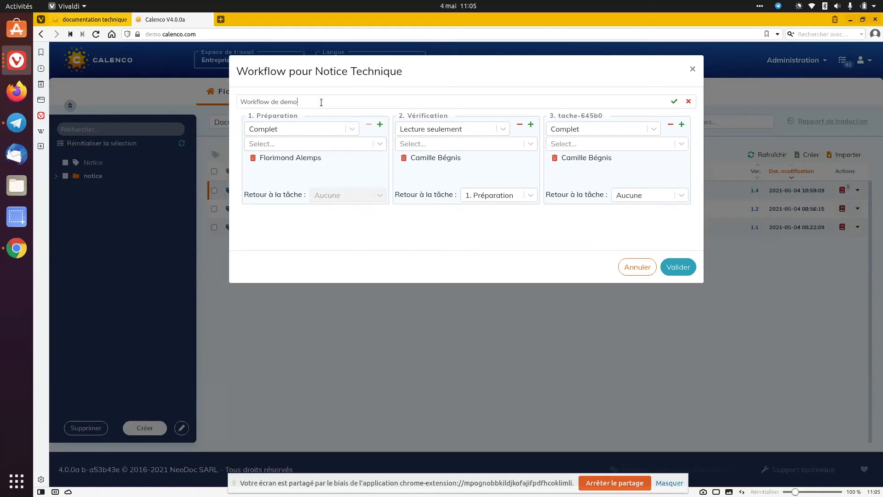
{"action": "type", "text": "V4"}
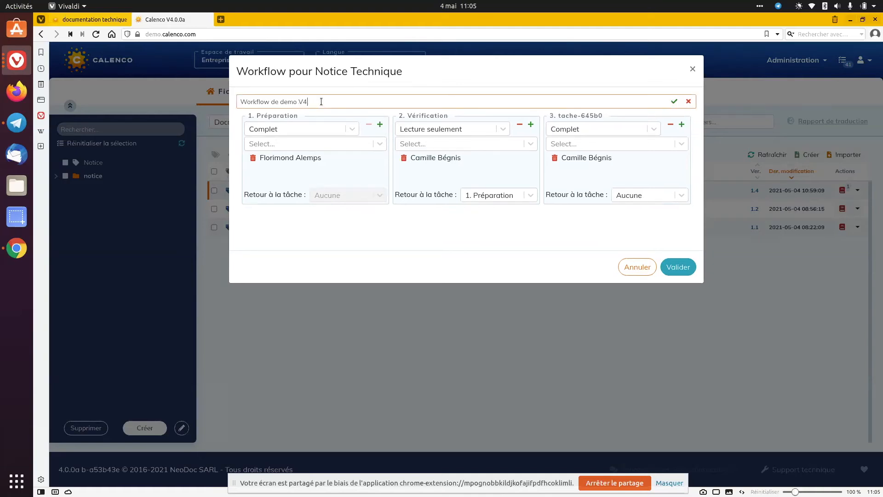
{"action": "left_click", "coordinate": [674, 100]}
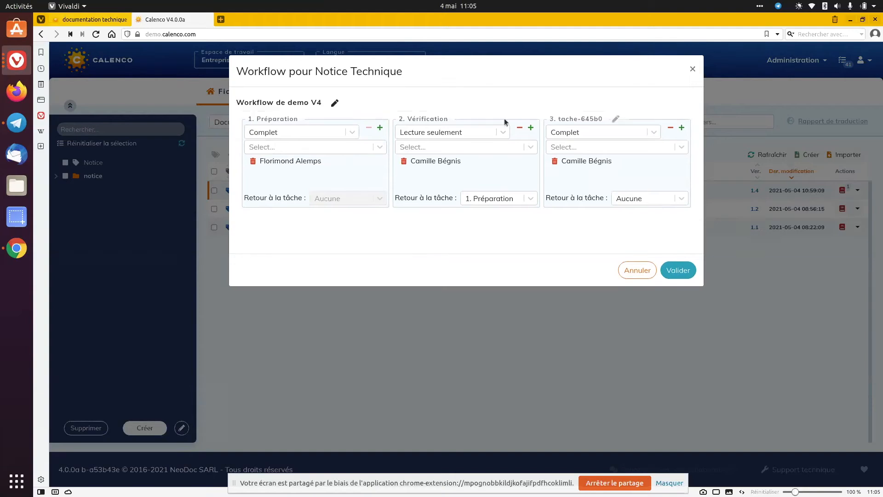
Rename the Préparation task of the workflow as Compléter specificités
{"action": "left_click", "coordinate": [312, 121]}
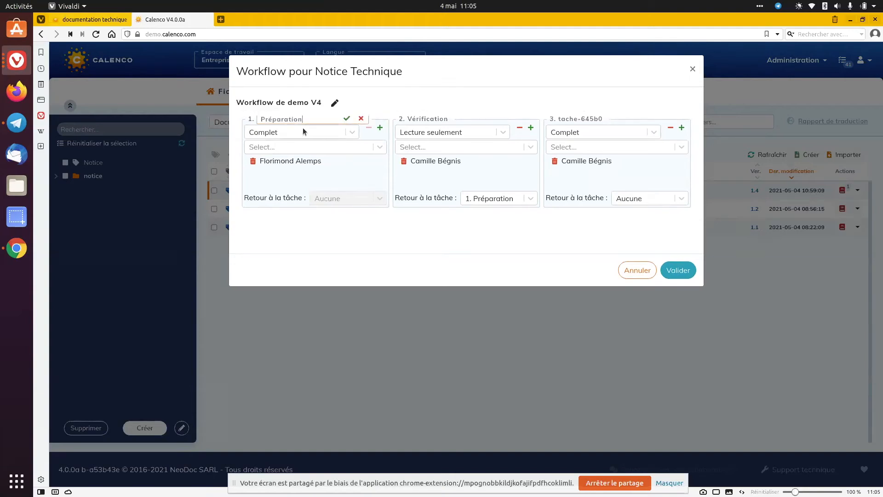
{"action": "double_click", "coordinate": [305, 123]}
{"action": "type", "text": "Compl"}
{"action": "type", "text": "éter cera"}
{"action": "type", "text": "ctérisitu"}
{"action": "key", "text": "BackSpace"}
{"action": "type", "text": "q"}
{"action": "key", "text": "BackSpace"}
{"action": "double_click", "coordinate": [305, 122]}
{"action": "type", "text": "specificités"}
{"action": "left_click", "coordinate": [346, 119]}
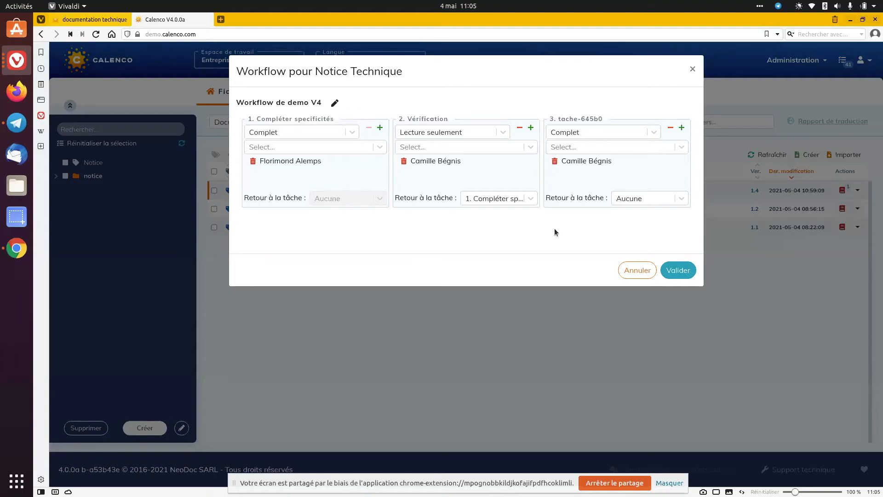
Check the return-task choices of Vérification and apply the workflow to Notice Technique
{"action": "left_click", "coordinate": [492, 199]}
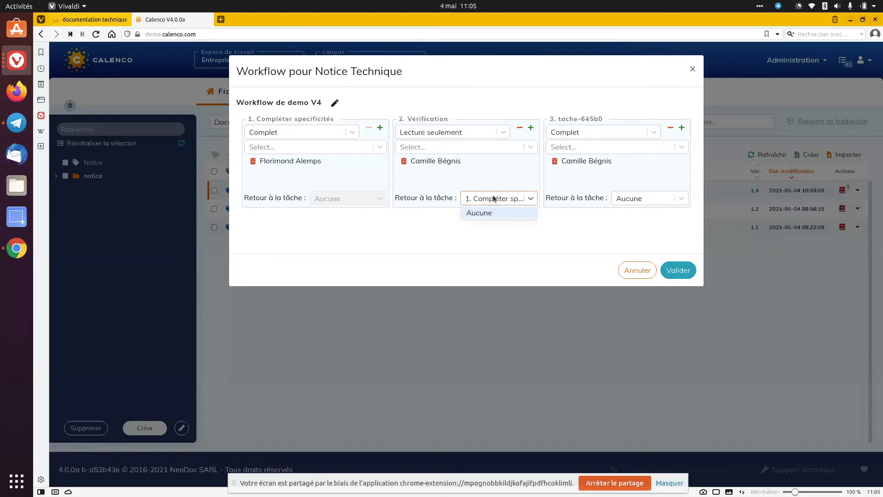
{"action": "left_click", "coordinate": [493, 199]}
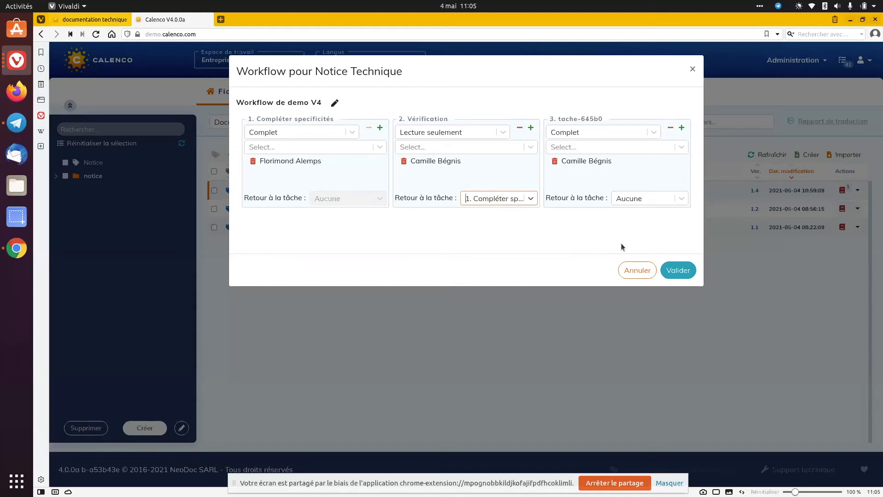
{"action": "left_click_drag", "start_coordinate": [336, 76], "coordinate": [413, 64]}
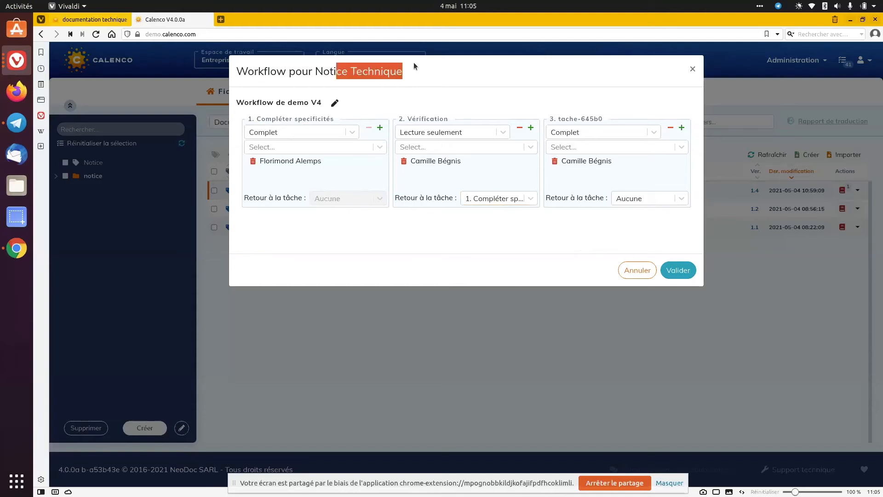
{"action": "left_click", "coordinate": [463, 77]}
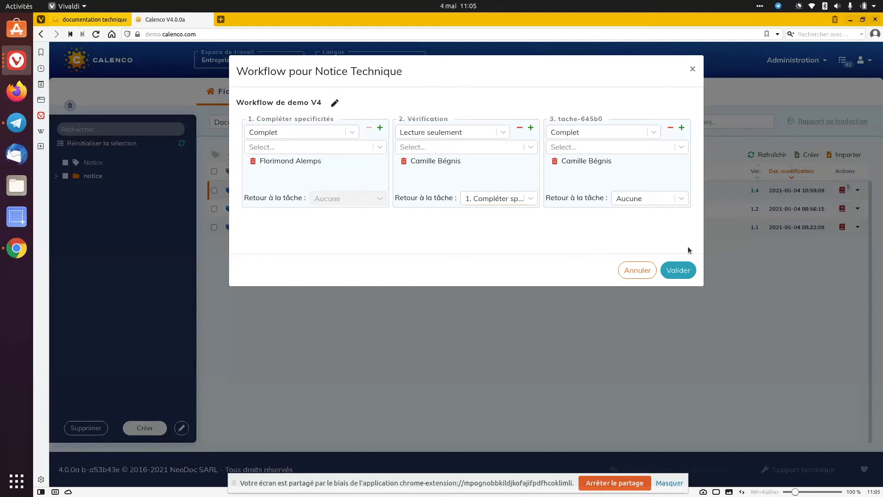
{"action": "left_click", "coordinate": [676, 270]}
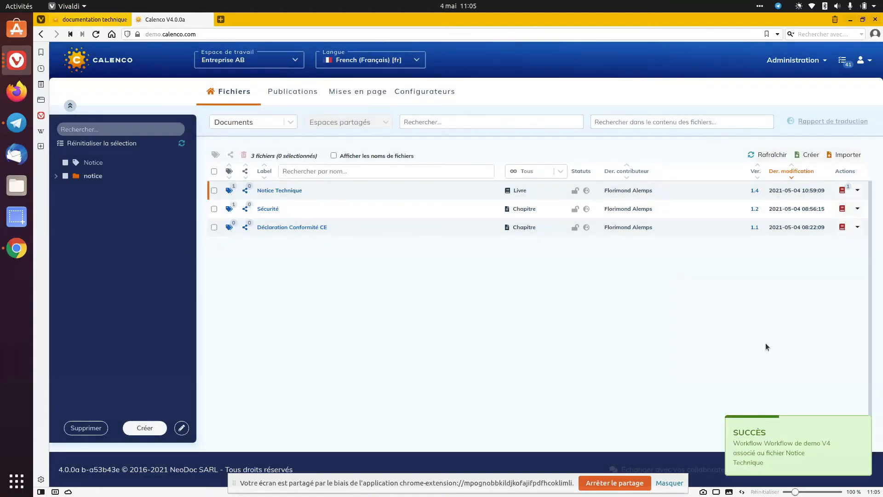
Find the Compléter specificités task in the to-do list and view its Notice Technique document in the editor, returning to the list
{"action": "left_click", "coordinate": [842, 62]}
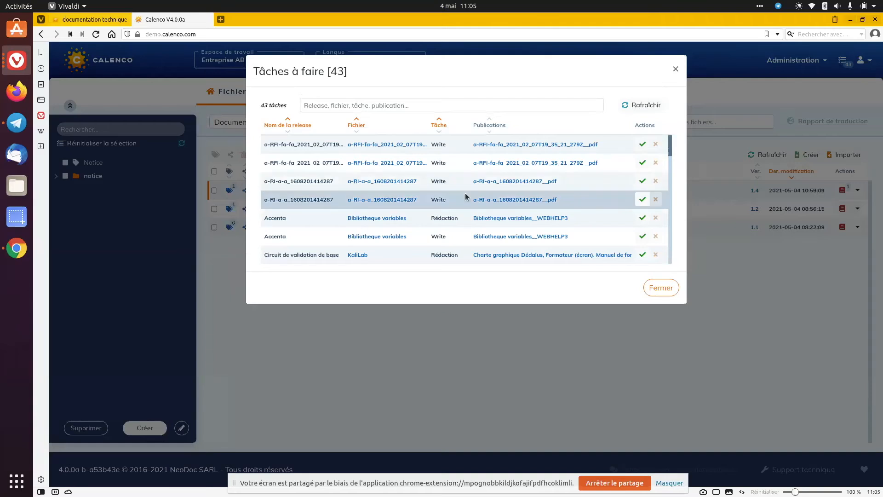
{"action": "scroll", "coordinate": [464, 192], "scroll_direction": "down", "scroll_amount": 2}
{"action": "scroll", "coordinate": [465, 196], "scroll_direction": "down", "scroll_amount": 6}
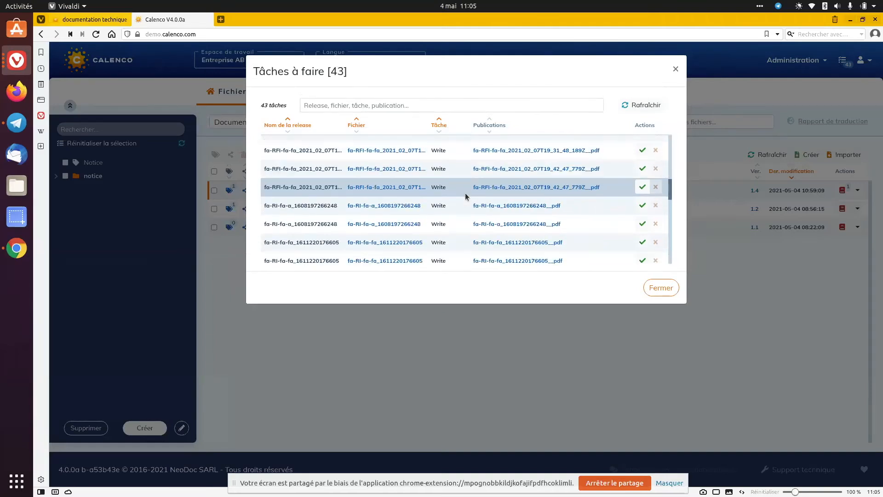
{"action": "scroll", "coordinate": [465, 196], "scroll_direction": "down", "scroll_amount": 4}
{"action": "scroll", "coordinate": [465, 195], "scroll_direction": "down", "scroll_amount": 1}
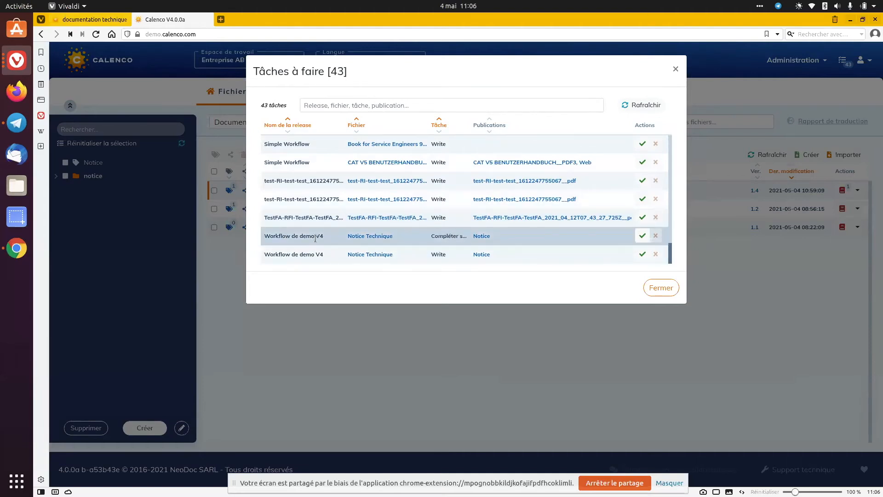
{"action": "left_click", "coordinate": [390, 238]}
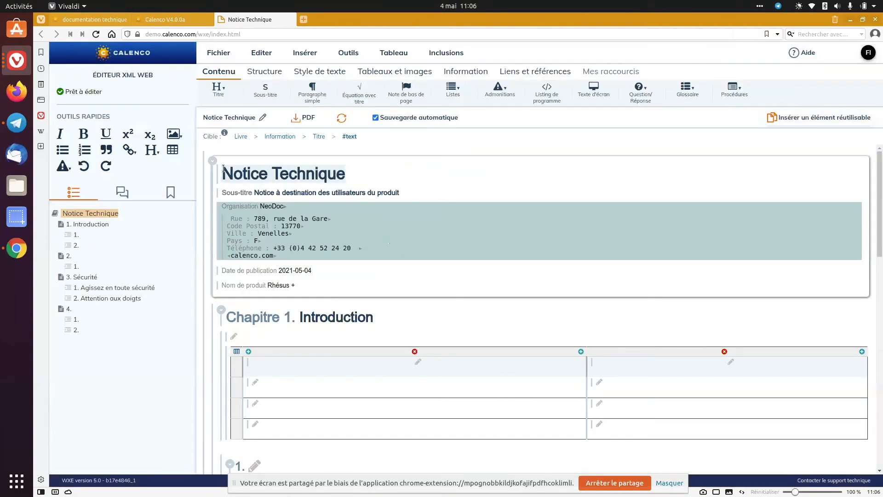
{"action": "left_click", "coordinate": [158, 18]}
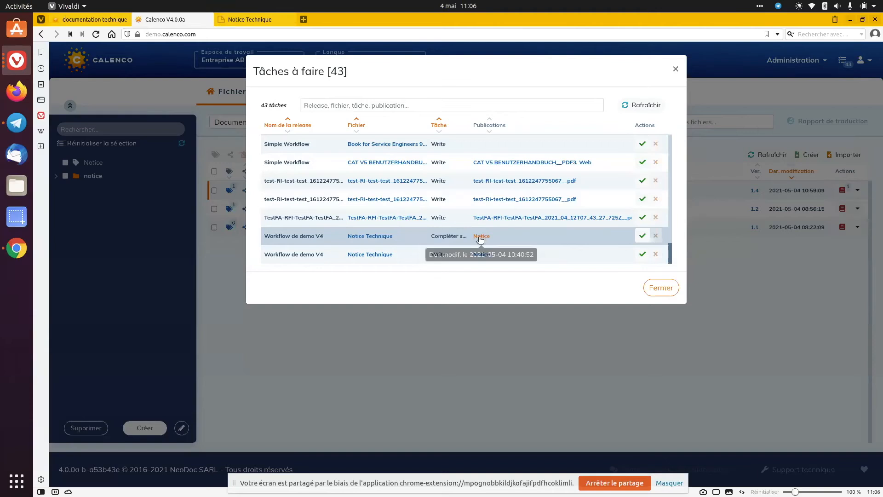
Accept the Compléter specificités task of Workflow de demo V4 and close the to-do list
{"action": "left_click", "coordinate": [643, 236]}
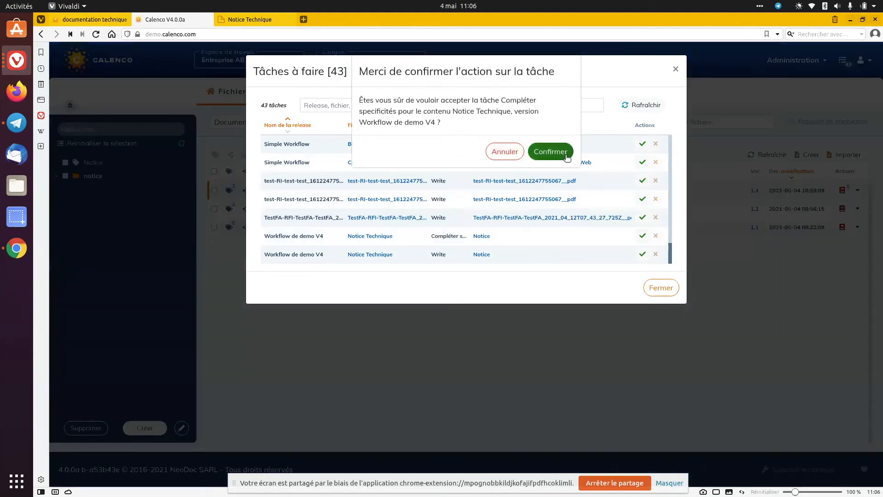
{"action": "left_click", "coordinate": [567, 157]}
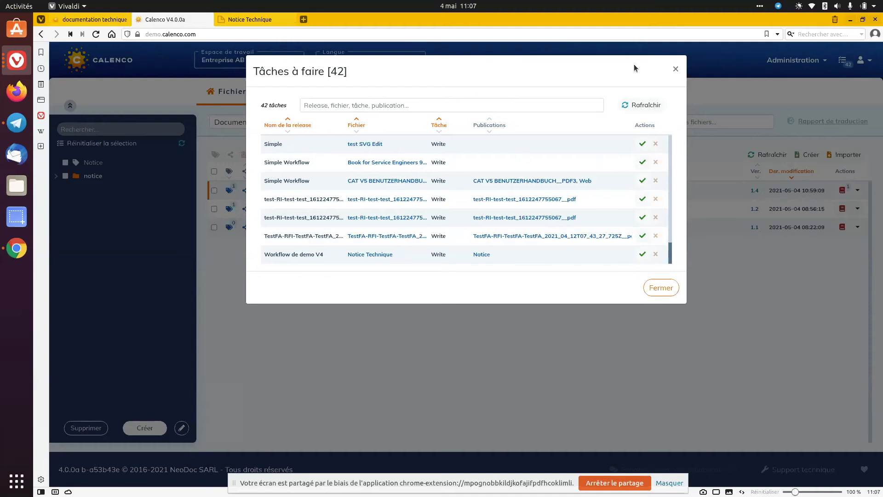
{"action": "left_click", "coordinate": [675, 69]}
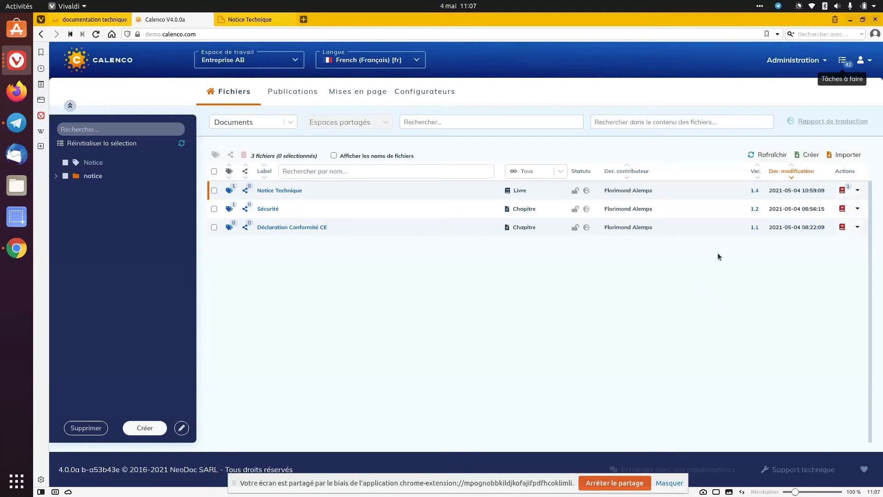
Request English and German translations of the Notice Technique book
{"action": "left_click", "coordinate": [857, 191]}
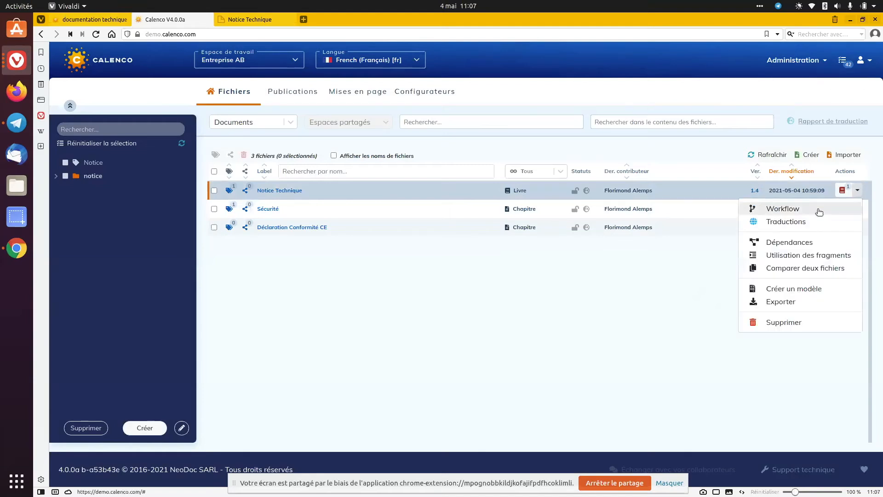
{"action": "left_click", "coordinate": [787, 225]}
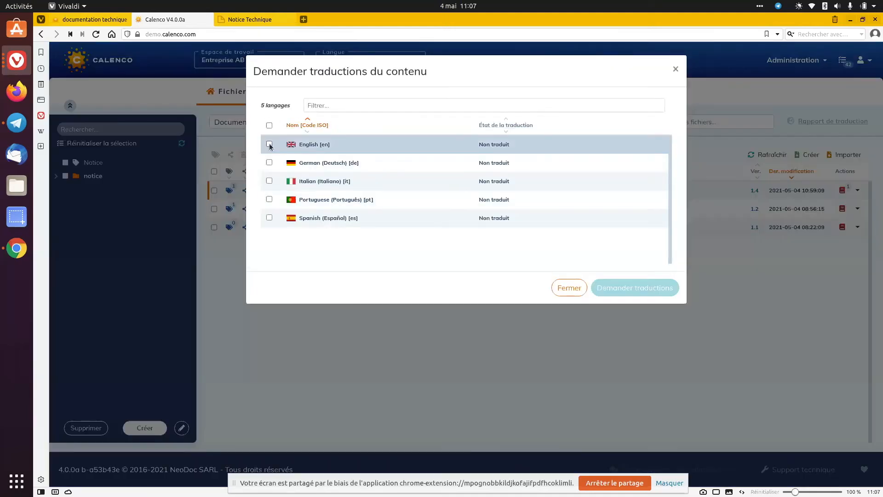
{"action": "left_click", "coordinate": [270, 144]}
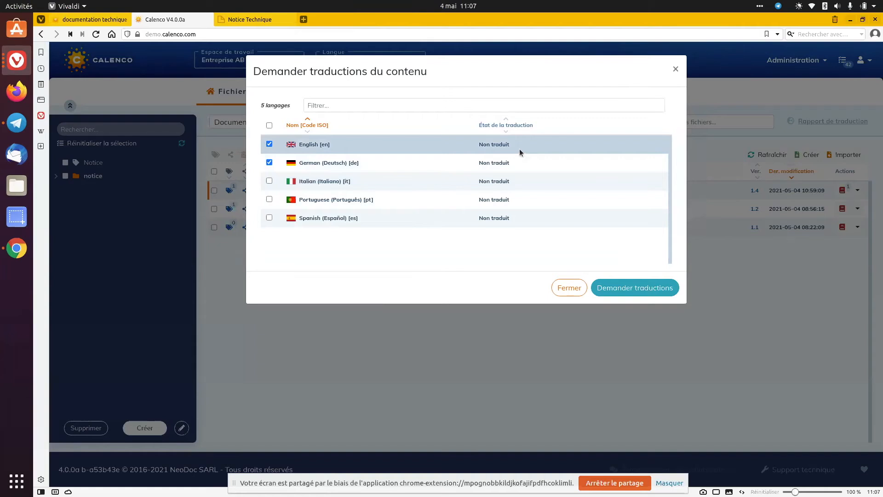
{"action": "left_click", "coordinate": [632, 290]}
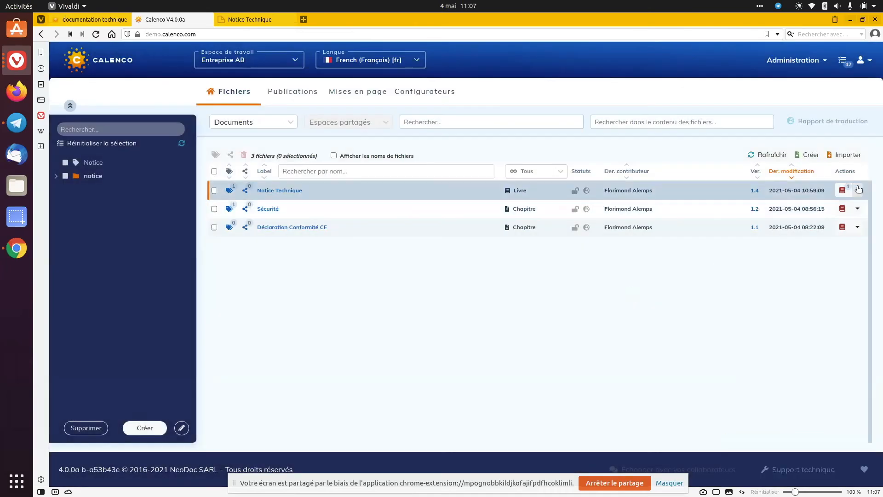
Check the translation state of each language for Notice Technique
{"action": "left_click", "coordinate": [858, 189]}
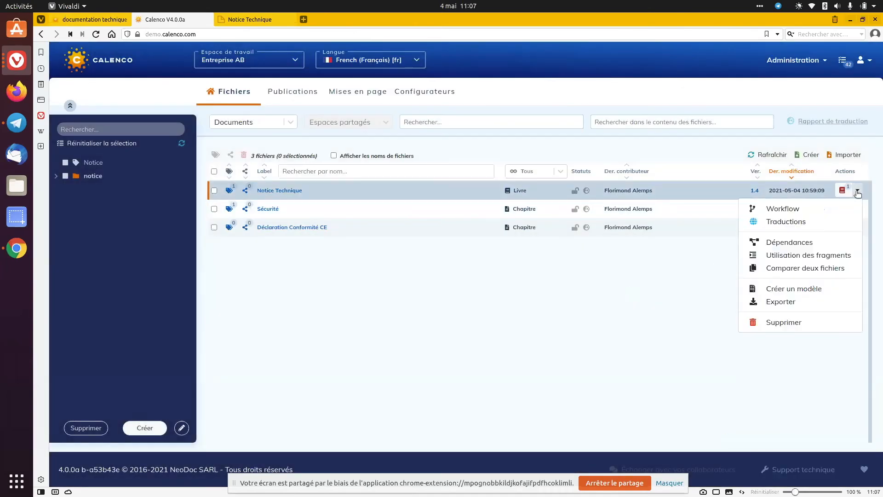
{"action": "left_click", "coordinate": [784, 222]}
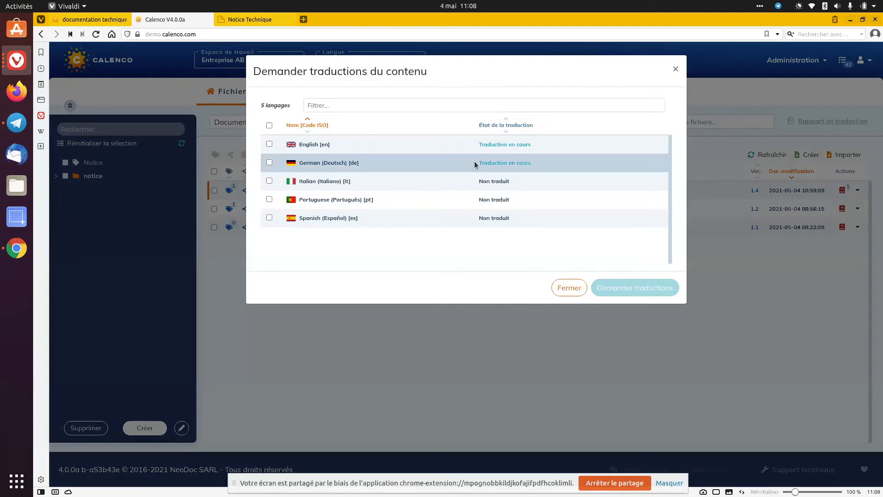
{"action": "left_click", "coordinate": [675, 69]}
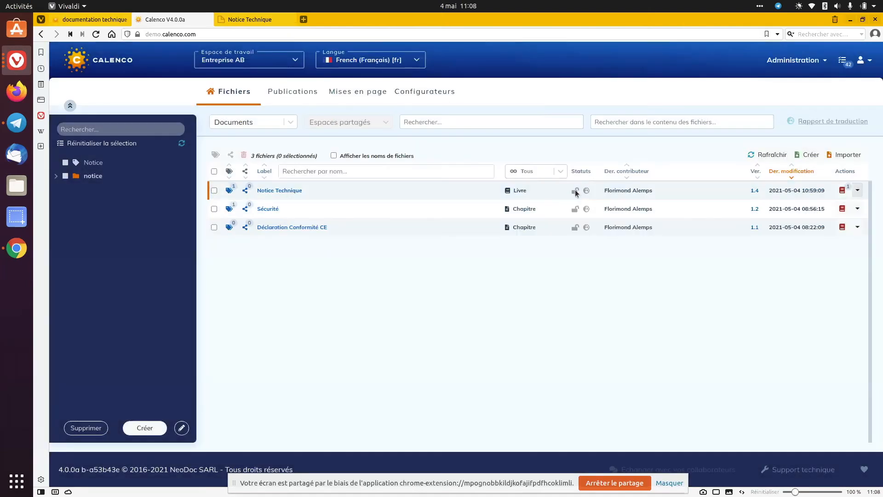
Reload the file list and open the translation report for Notice Technique
{"action": "right_click", "coordinate": [542, 209]}
{"action": "left_click", "coordinate": [628, 243]}
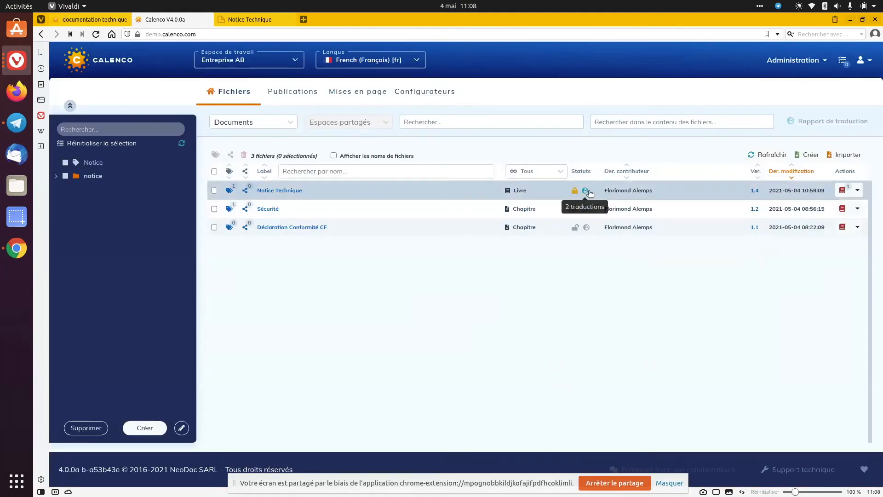
{"action": "left_click", "coordinate": [584, 193]}
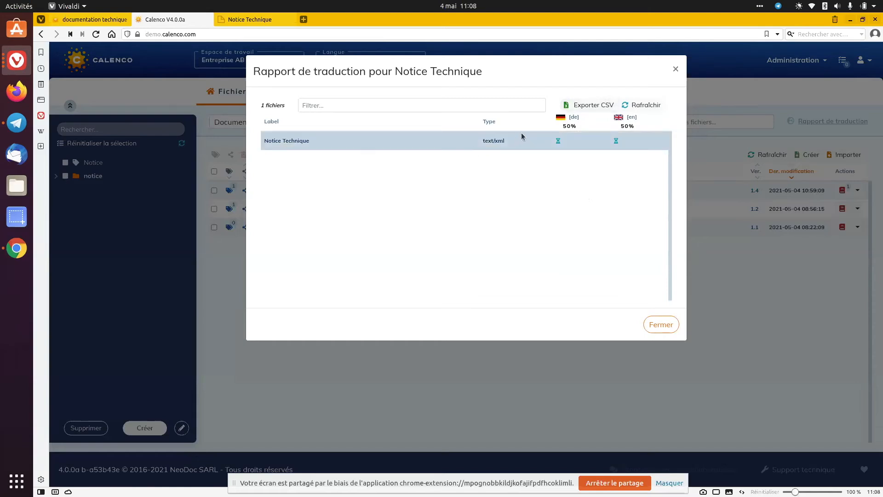
Close the Notice Technique report, check the translation report for files labelled notice, and clear that label filter
{"action": "left_click", "coordinate": [675, 69]}
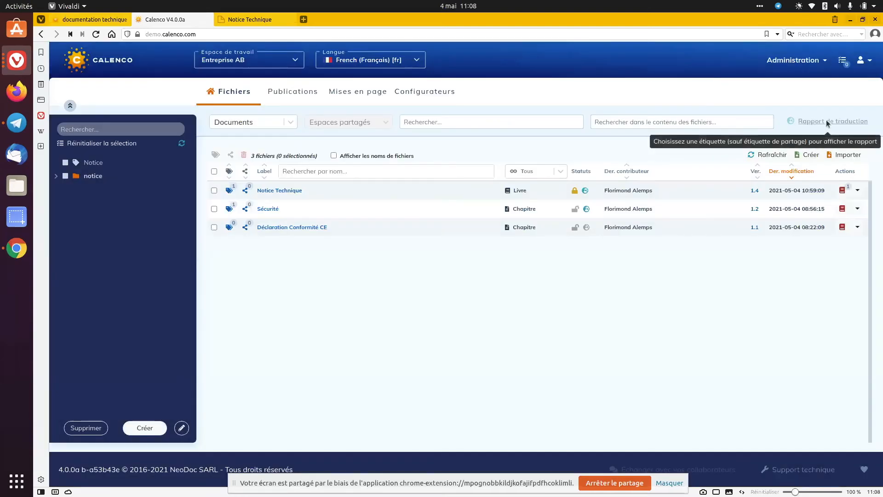
{"action": "left_click", "coordinate": [65, 176]}
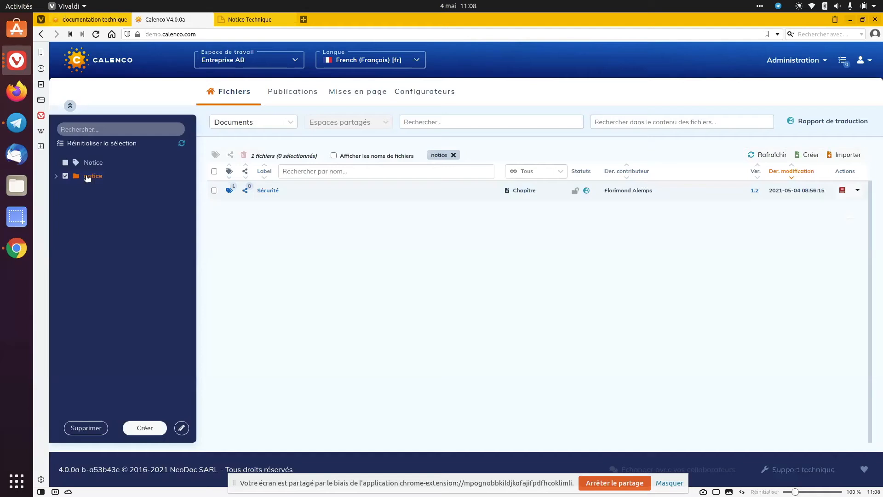
{"action": "left_click", "coordinate": [815, 121]}
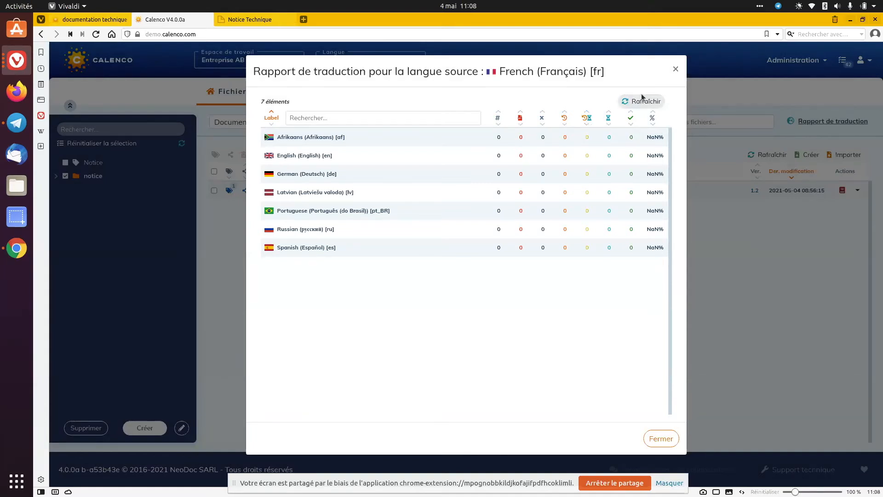
{"action": "left_click", "coordinate": [676, 70]}
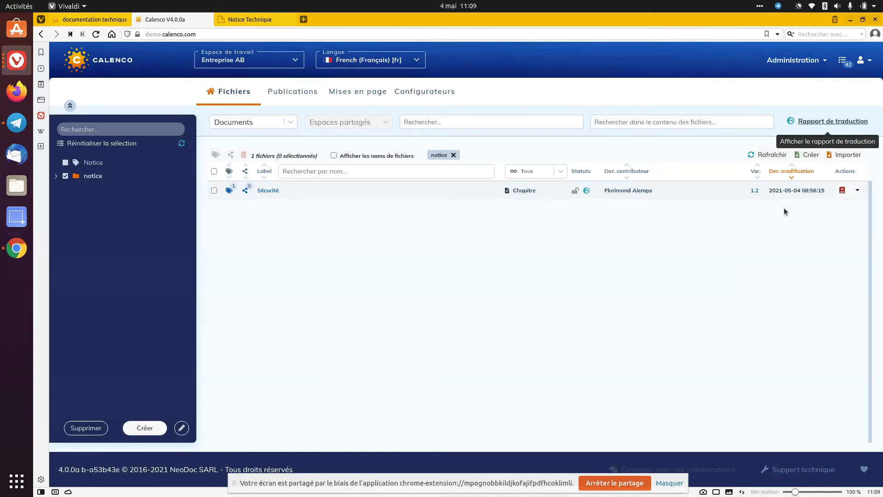
{"action": "left_click", "coordinate": [65, 176]}
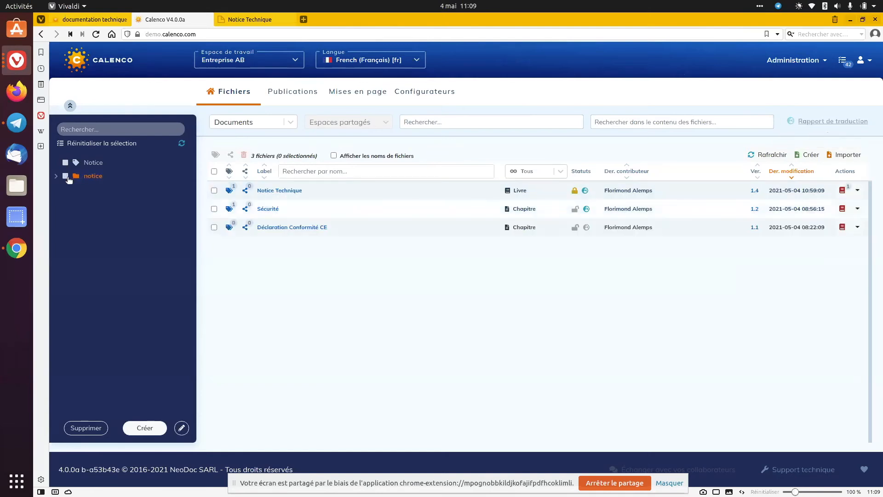
Review the tasks and assignees of the Workflow de demo V4 applied to Notice Technique, and close without changes
{"action": "left_click", "coordinate": [858, 191]}
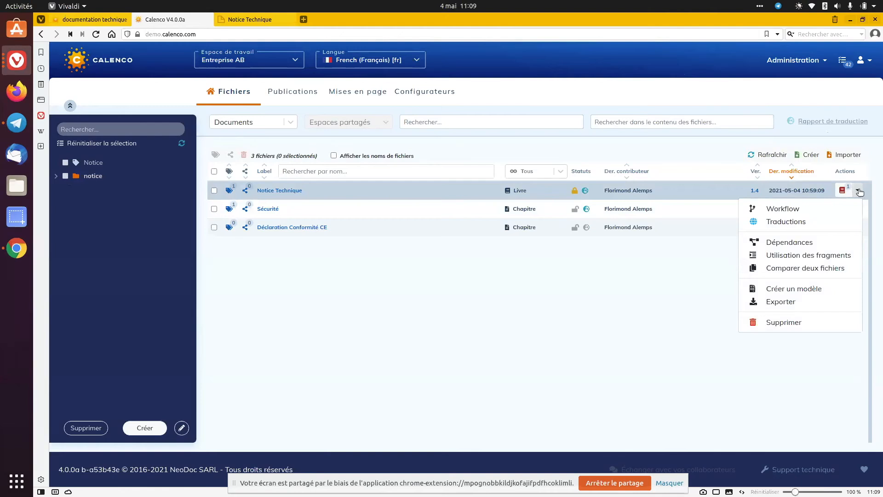
{"action": "left_click", "coordinate": [800, 209]}
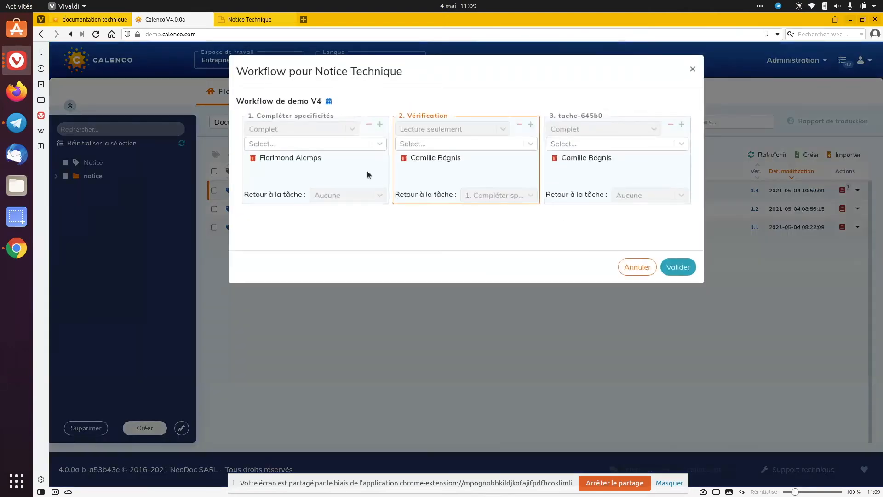
{"action": "left_click", "coordinate": [693, 70]}
{"action": "left_click", "coordinate": [858, 190]}
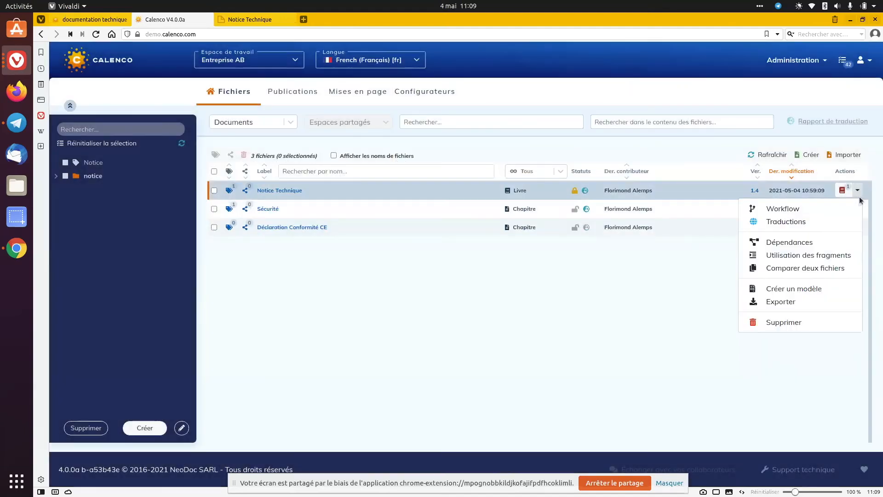
{"action": "left_click", "coordinate": [795, 209]}
{"action": "left_click", "coordinate": [692, 69]}
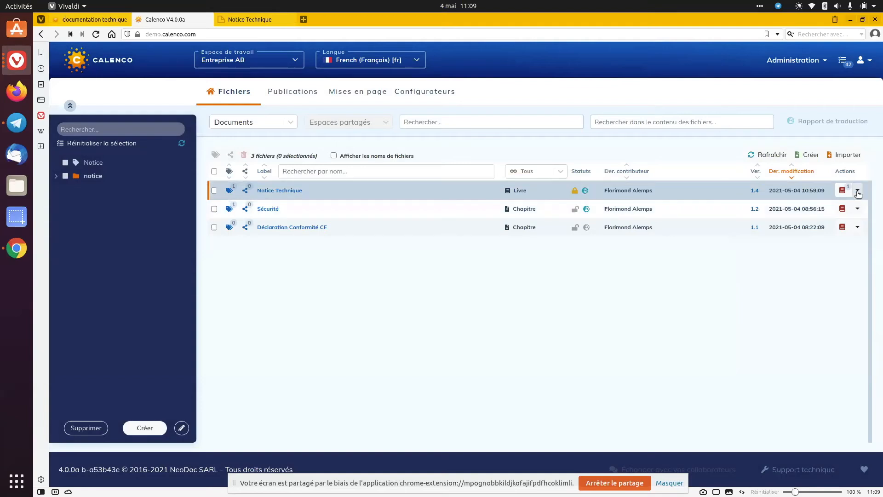
{"action": "left_click", "coordinate": [858, 190]}
{"action": "left_click", "coordinate": [833, 212]}
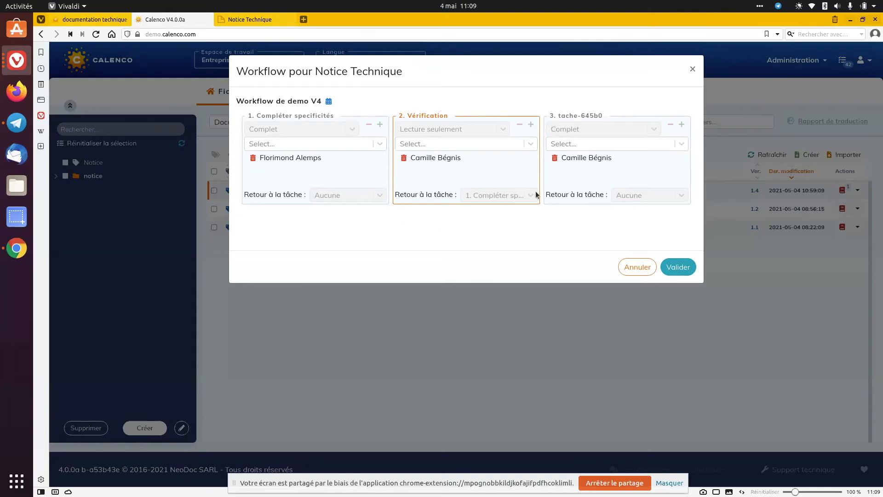
{"action": "left_click", "coordinate": [630, 267]}
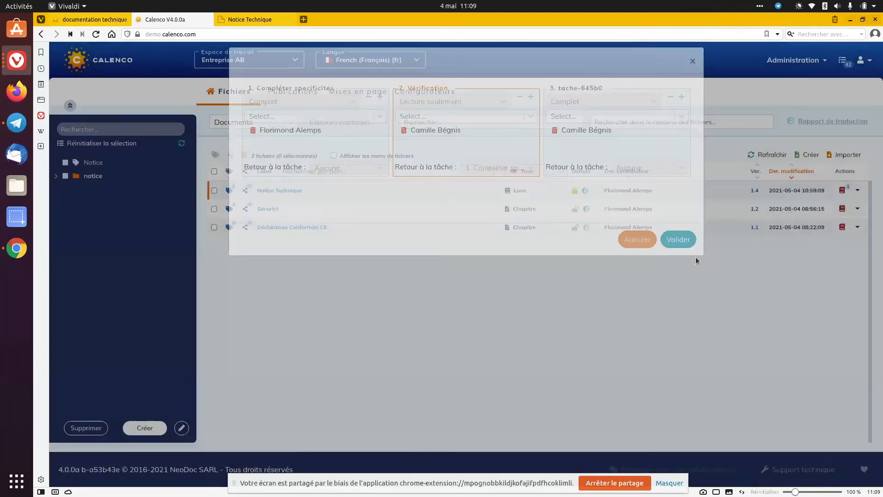
Check which base models are offered when creating a workflow for Déclaration Conformité CE, and cancel
{"action": "left_click", "coordinate": [856, 226]}
{"action": "left_click", "coordinate": [808, 247]}
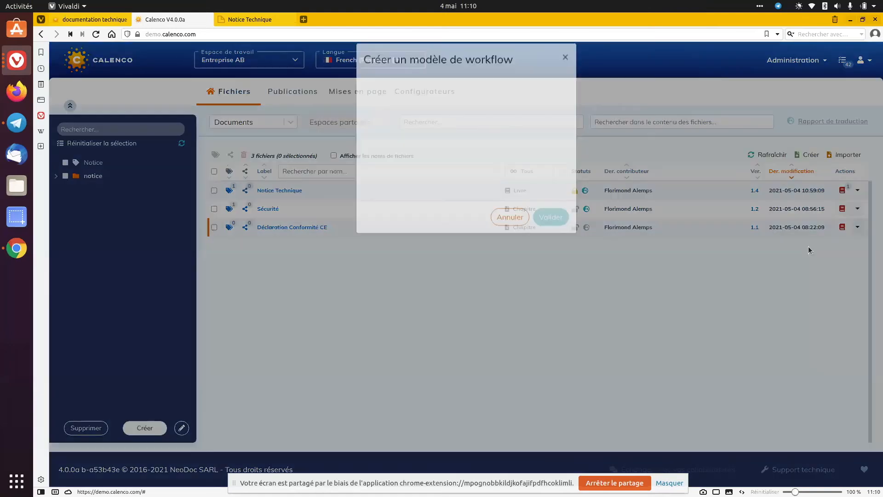
{"action": "left_click", "coordinate": [466, 116]}
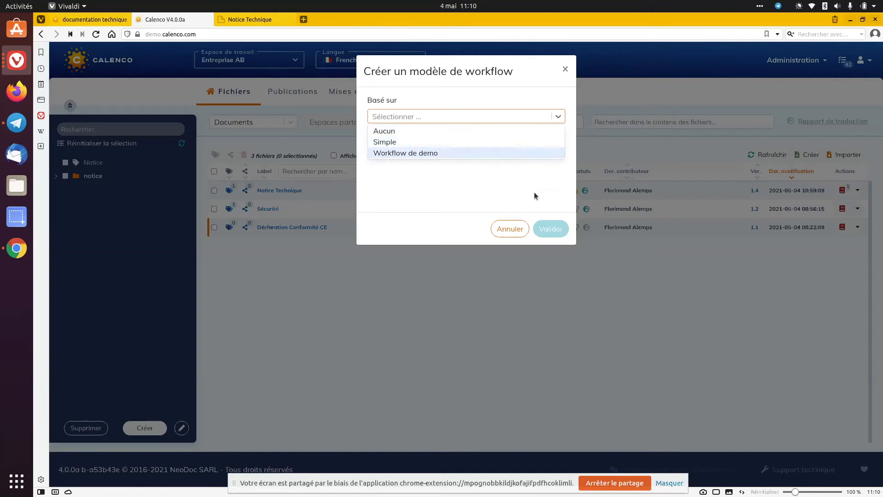
{"action": "left_click", "coordinate": [517, 232]}
{"action": "left_click", "coordinate": [516, 233]}
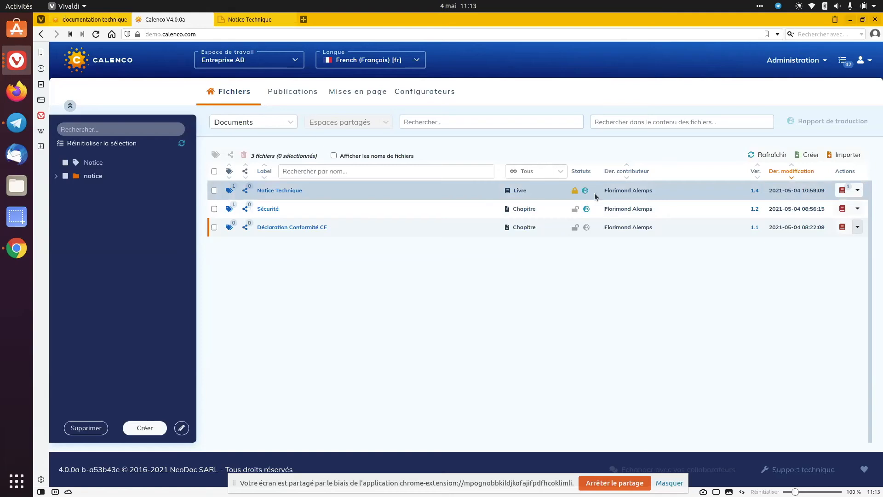
View the version history of Notice Technique with version 1.4 marked for comparison, and review the book's available actions
{"action": "left_click", "coordinate": [755, 190]}
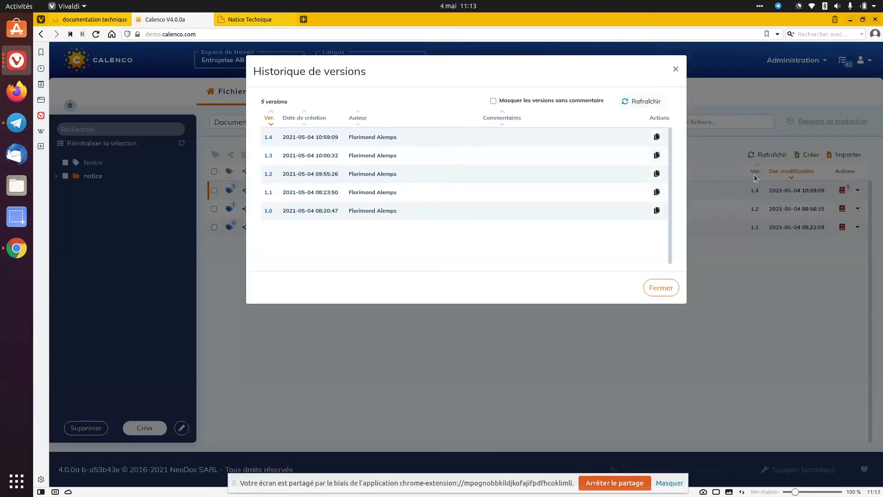
{"action": "left_click", "coordinate": [657, 138]}
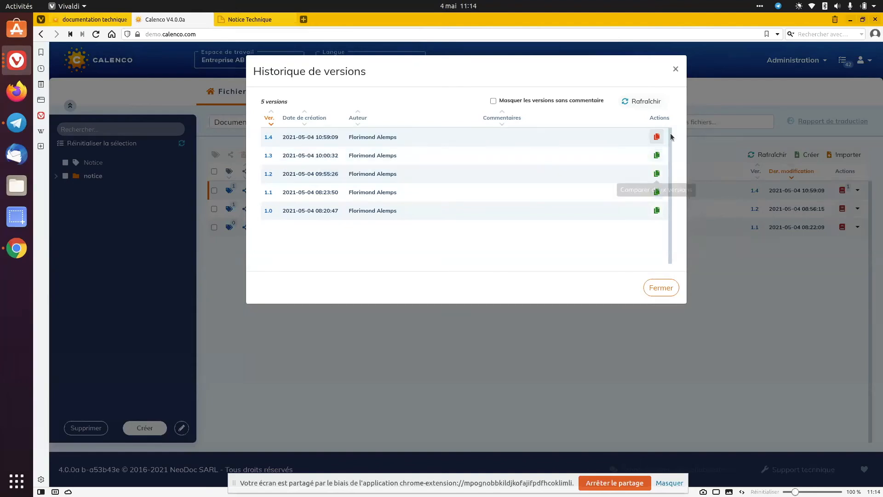
{"action": "left_click", "coordinate": [675, 70]}
{"action": "left_click", "coordinate": [857, 190]}
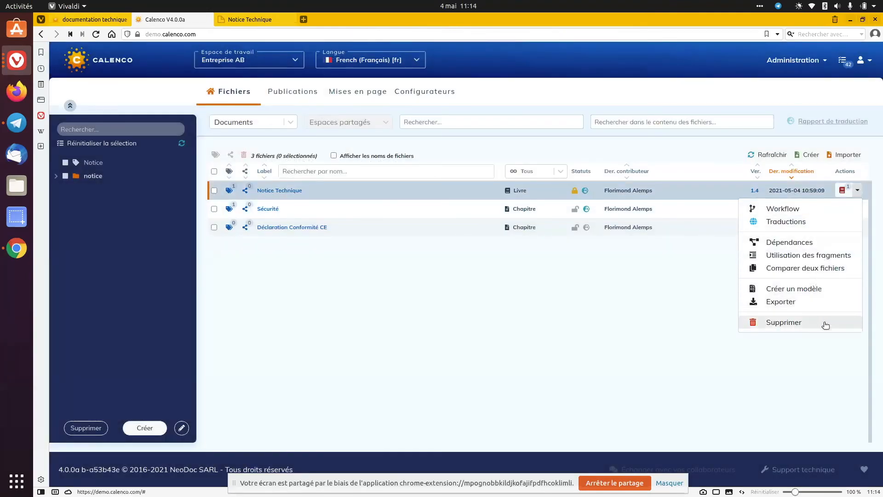
{"action": "left_click", "coordinate": [631, 324]}
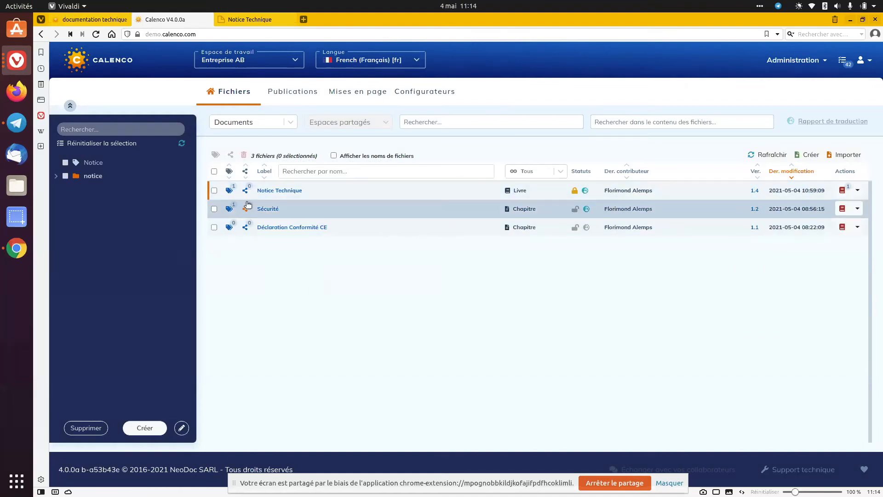
Share Déclaration Conformité CE with the Alemps Corp. workspace, leaving Calenco NeoDoc unshared
{"action": "left_click", "coordinate": [245, 228]}
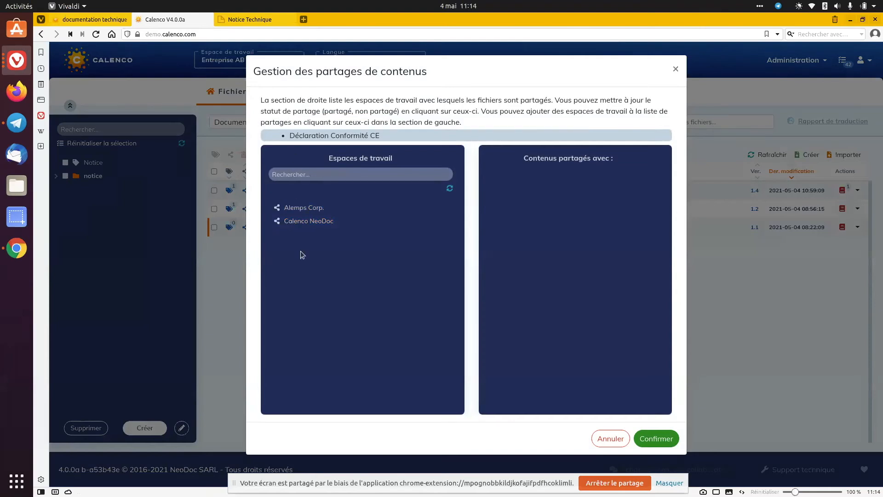
{"action": "left_click", "coordinate": [303, 222]}
{"action": "left_click", "coordinate": [309, 207]}
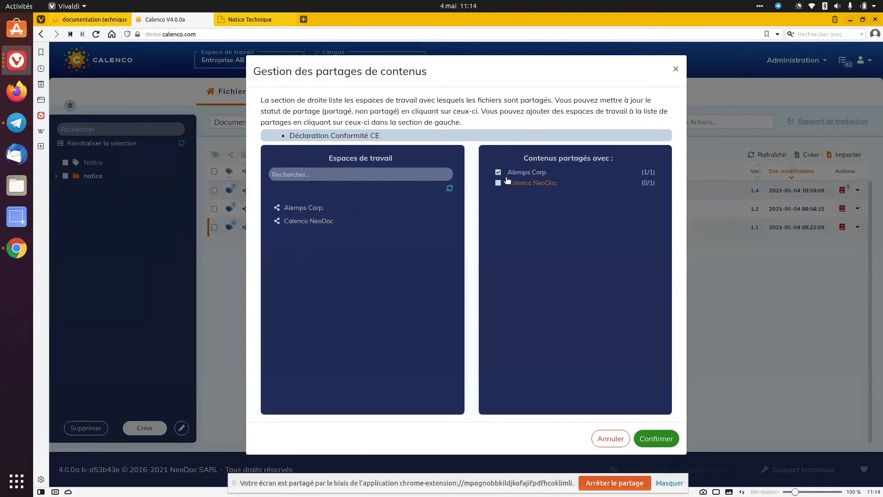
{"action": "left_click", "coordinate": [523, 172]}
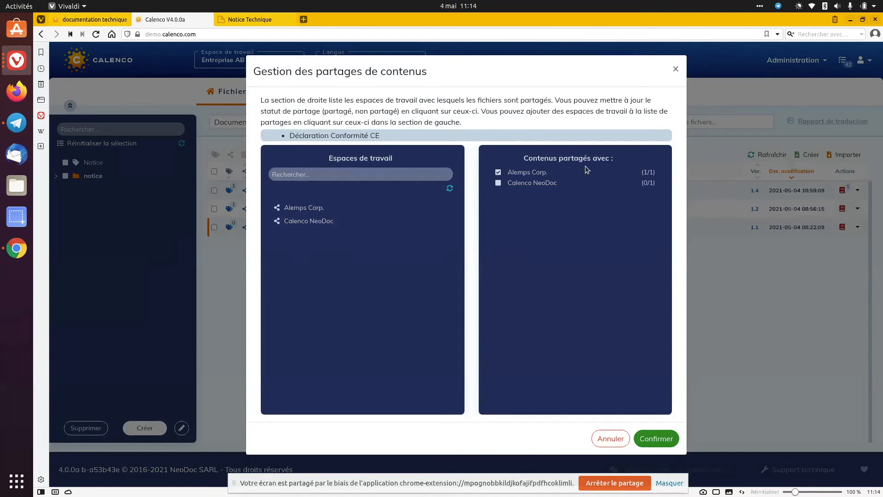
{"action": "left_click", "coordinate": [667, 439]}
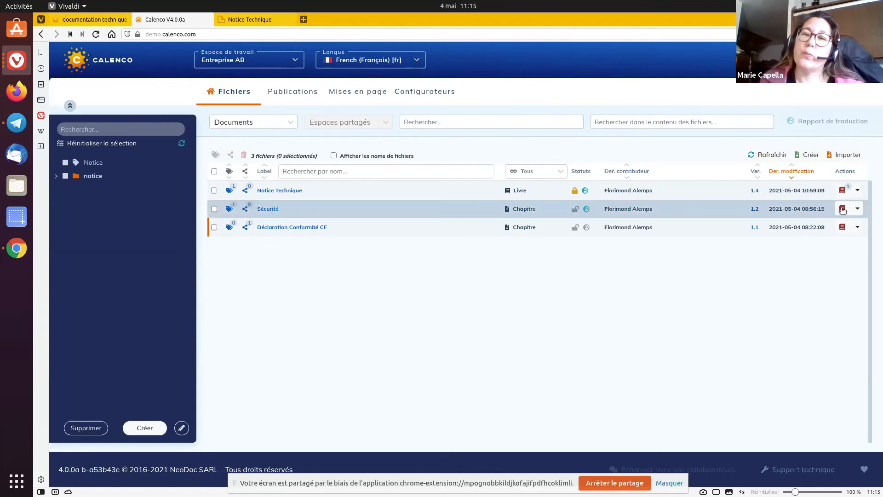
Open the comment field of version 1.4 in Notice Technique's version history, and close without entering a comment
{"action": "left_click", "coordinate": [754, 190]}
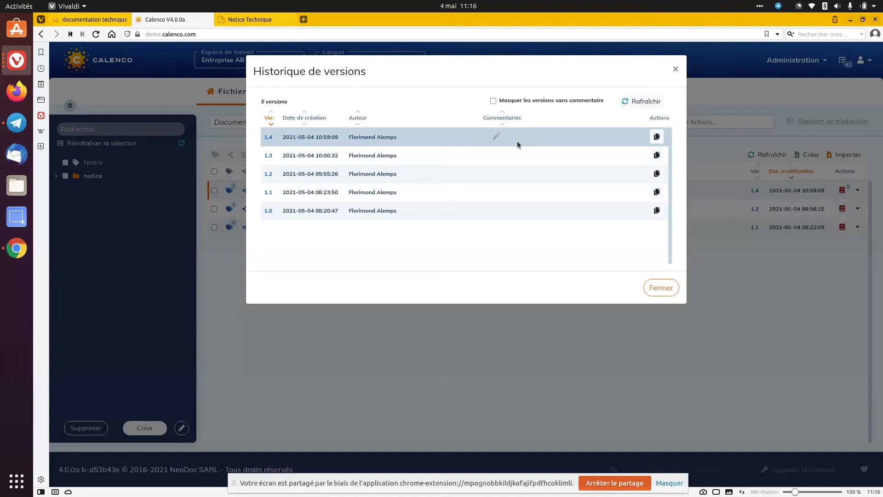
{"action": "left_click", "coordinate": [496, 138]}
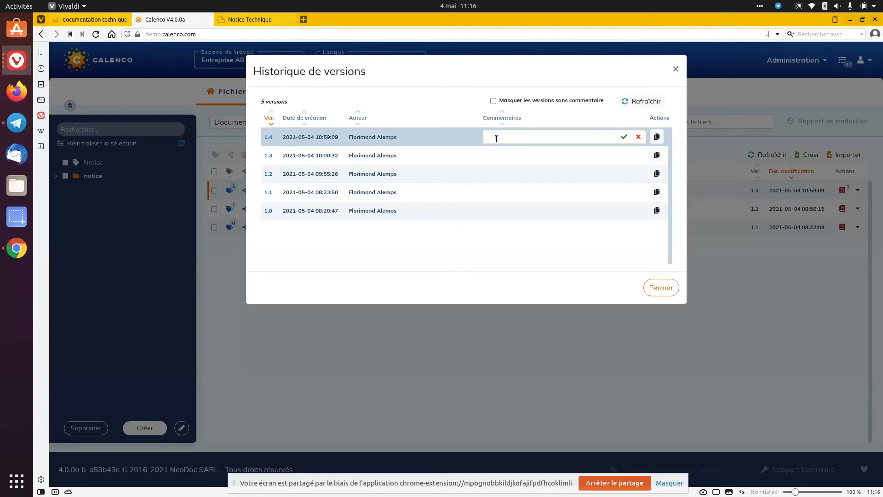
{"action": "left_click", "coordinate": [639, 138]}
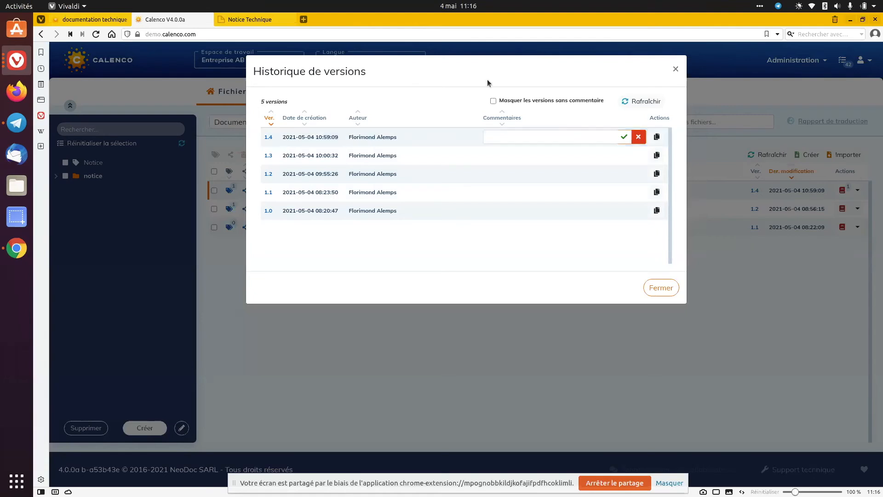
{"action": "left_click", "coordinate": [638, 136]}
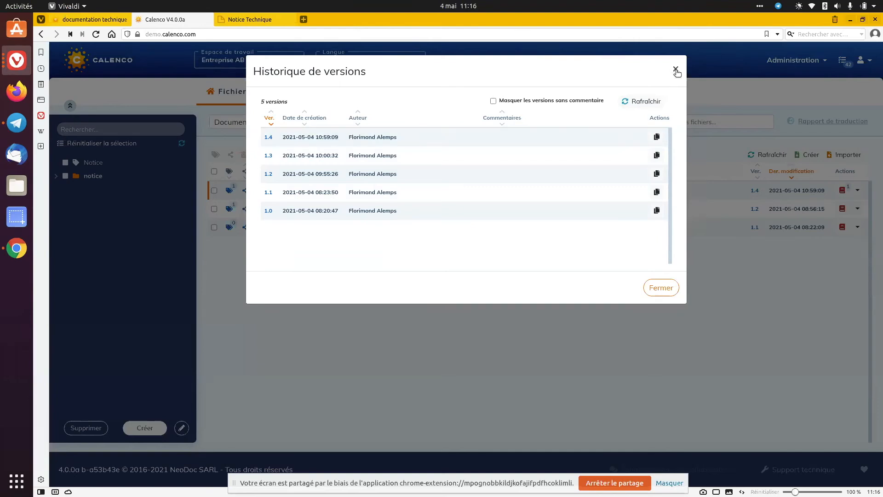
{"action": "left_click", "coordinate": [675, 70]}
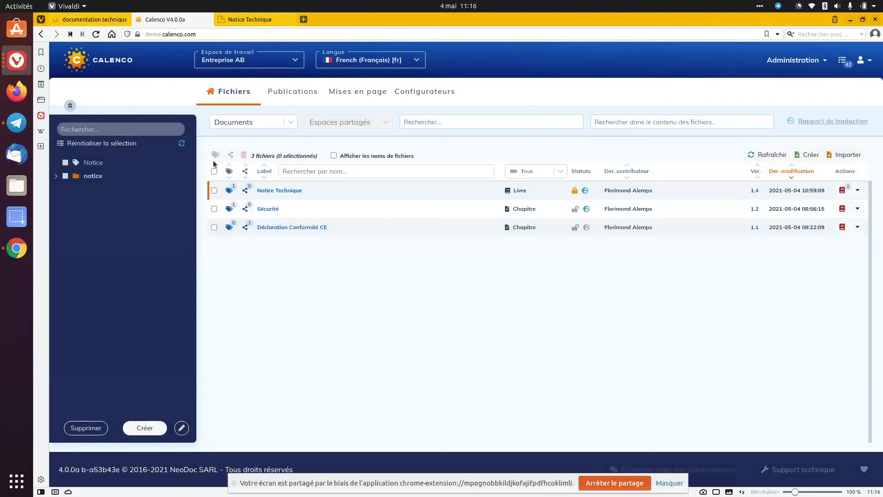
Select and deselect all three files in the list, and show and hide their file names
{"action": "left_click", "coordinate": [214, 190]}
{"action": "left_click", "coordinate": [215, 209]}
{"action": "left_click", "coordinate": [215, 227]}
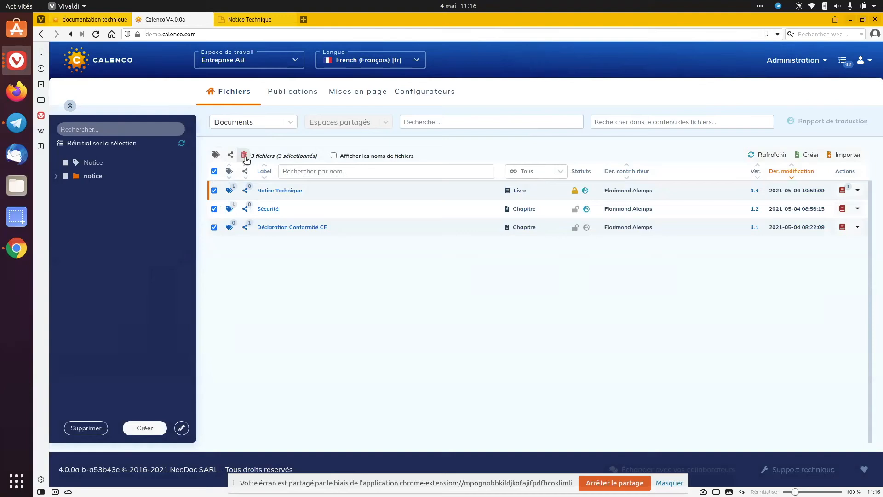
{"action": "left_click", "coordinate": [215, 171]}
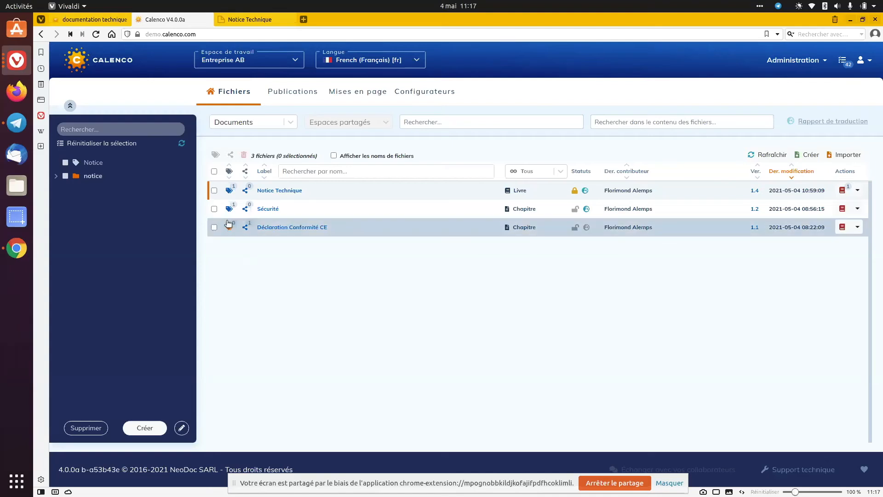
{"action": "left_click", "coordinate": [374, 159]}
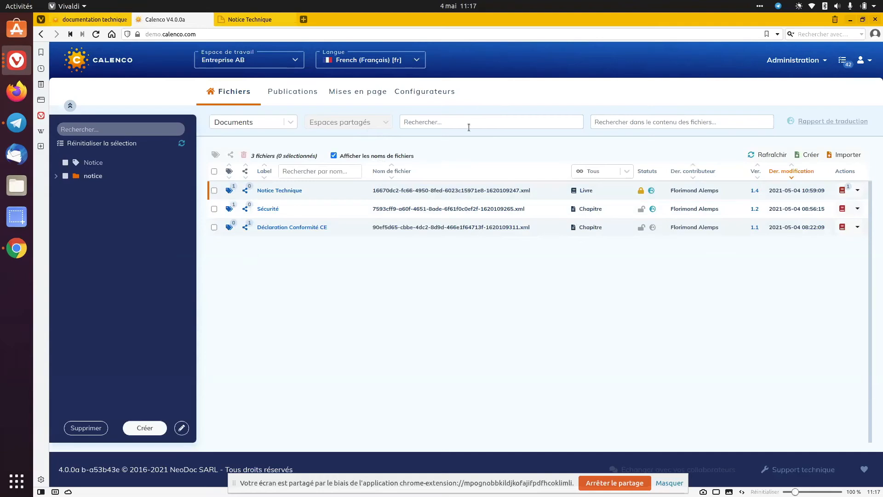
{"action": "left_click", "coordinate": [358, 156]}
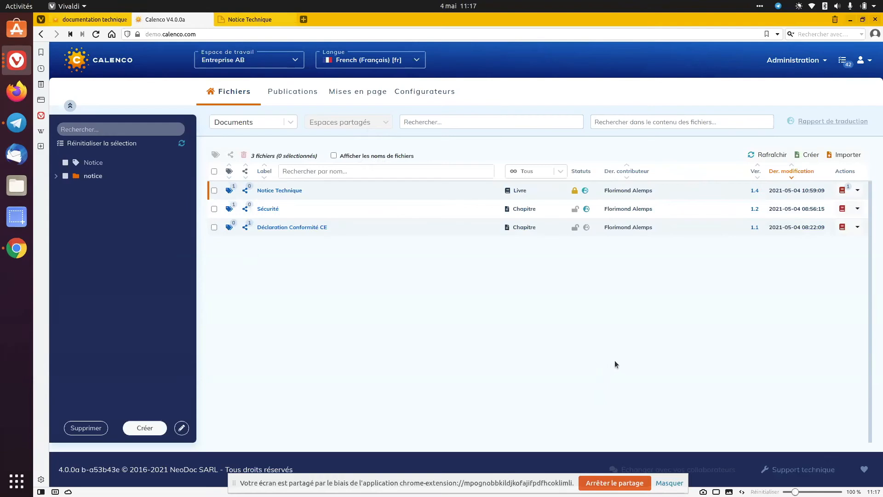
Start a content import and choose test.csv as its file, filtering the Téléchargements folder by ".cs"
{"action": "left_click", "coordinate": [854, 156]}
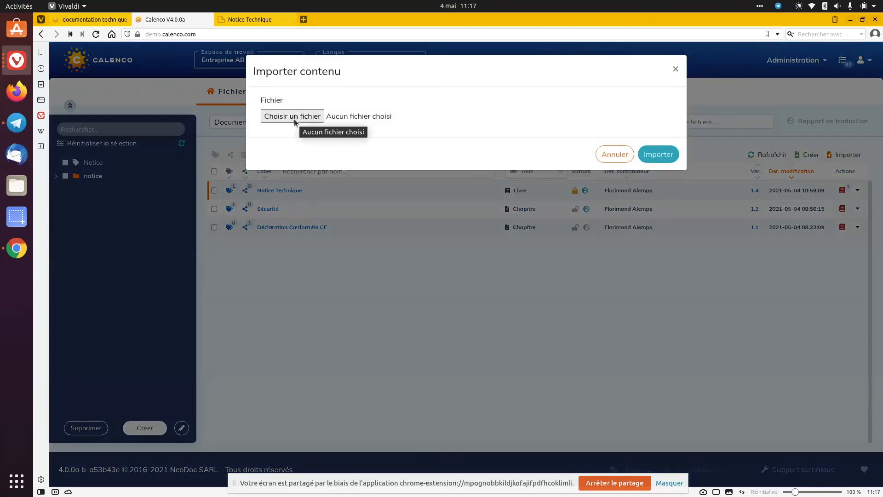
{"action": "left_click", "coordinate": [294, 119]}
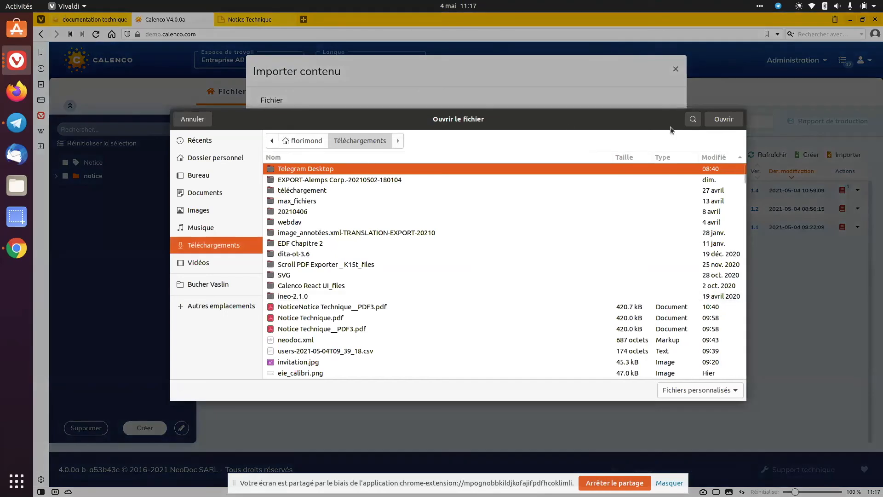
{"action": "left_click", "coordinate": [692, 119]}
{"action": "type", "text": ".cs"}
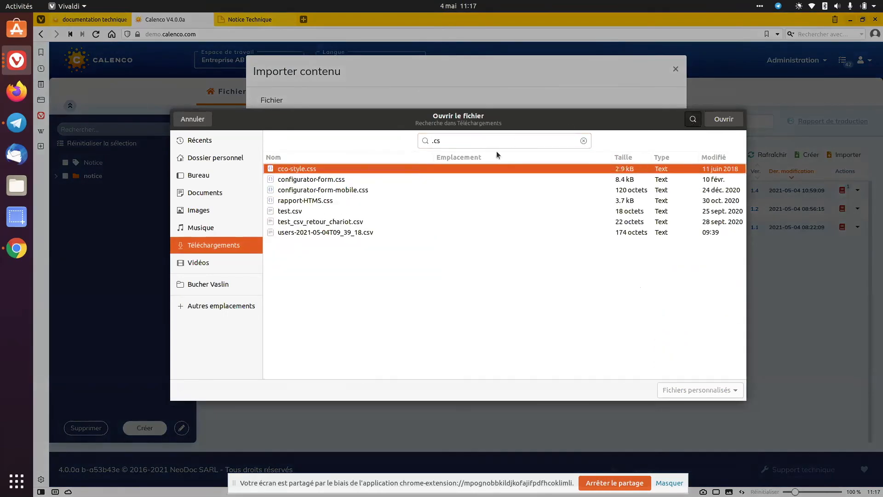
{"action": "left_click", "coordinate": [293, 212]}
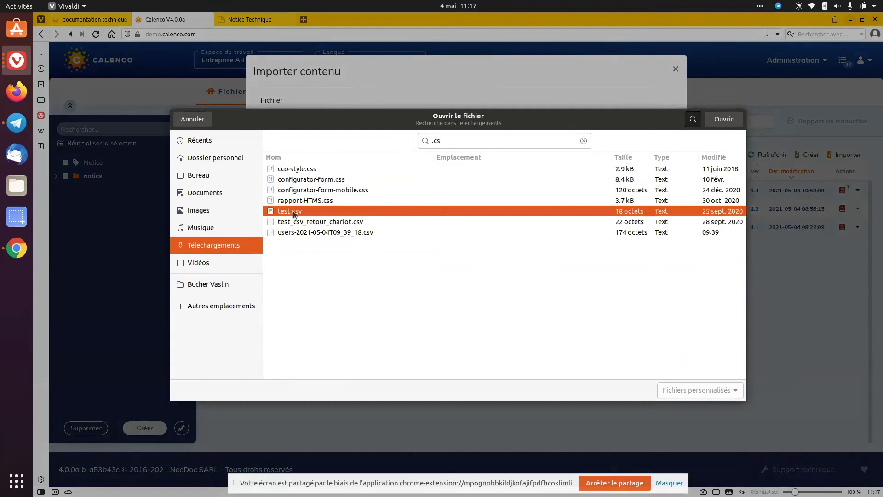
{"action": "left_click", "coordinate": [721, 121]}
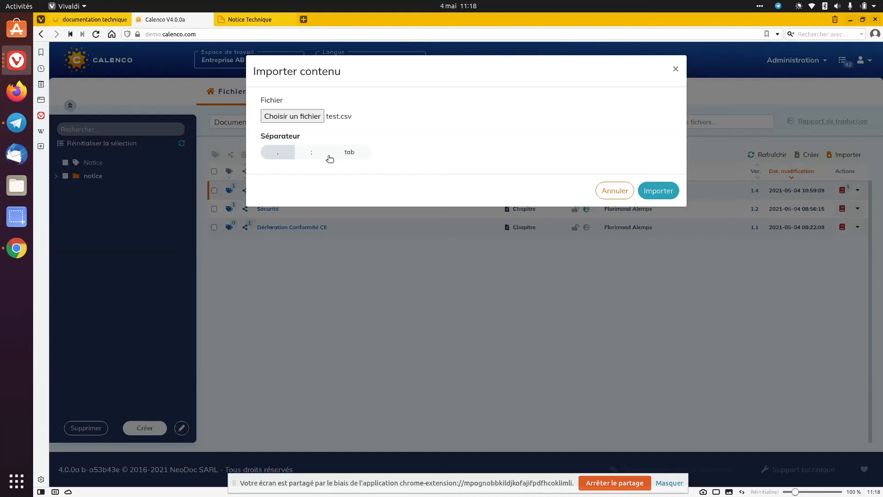
Import test.csv into the Entreprise AB workspace using the comma as separator
{"action": "left_click", "coordinate": [312, 154]}
{"action": "left_click", "coordinate": [301, 155]}
{"action": "left_click", "coordinate": [654, 195]}
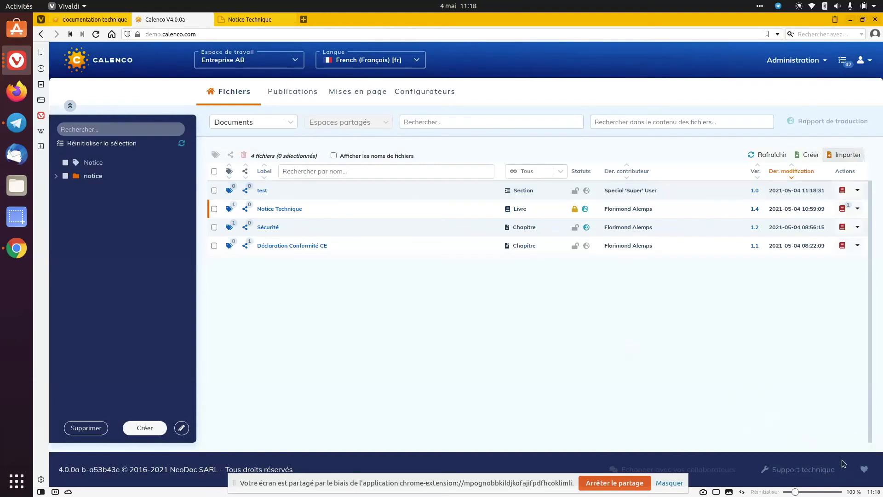
{"action": "left_click", "coordinate": [864, 473]}
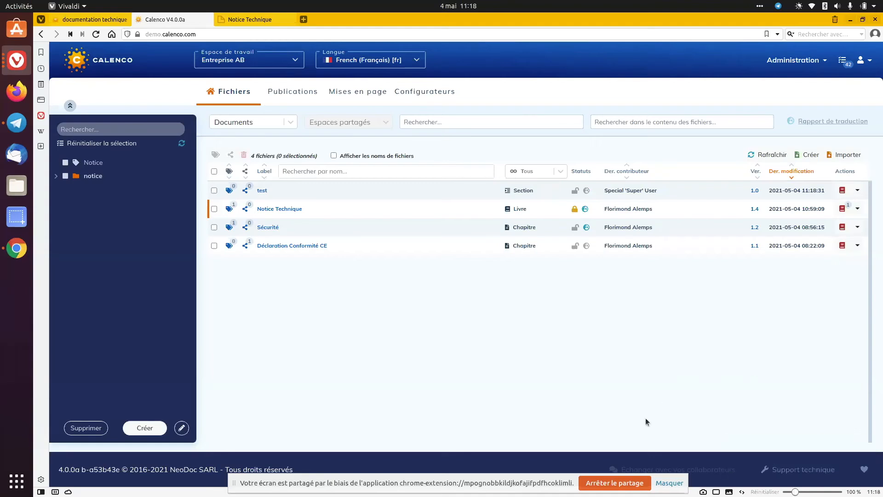
{"action": "left_click", "coordinate": [603, 483]}
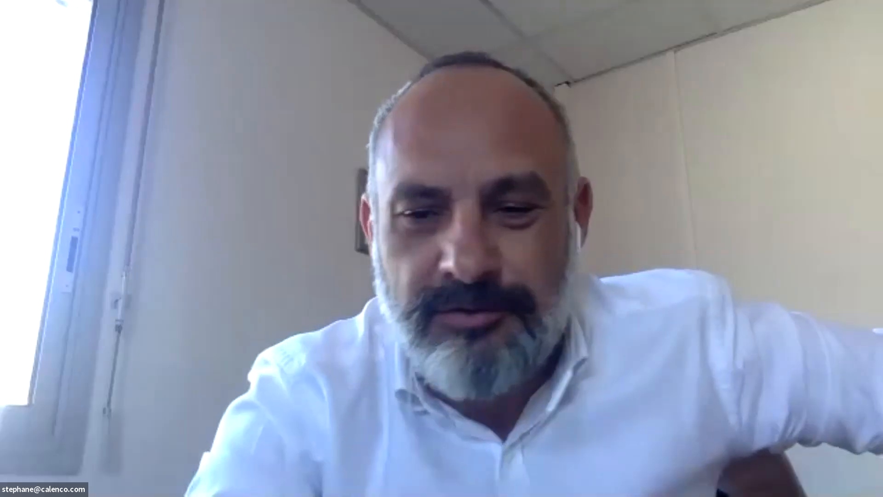
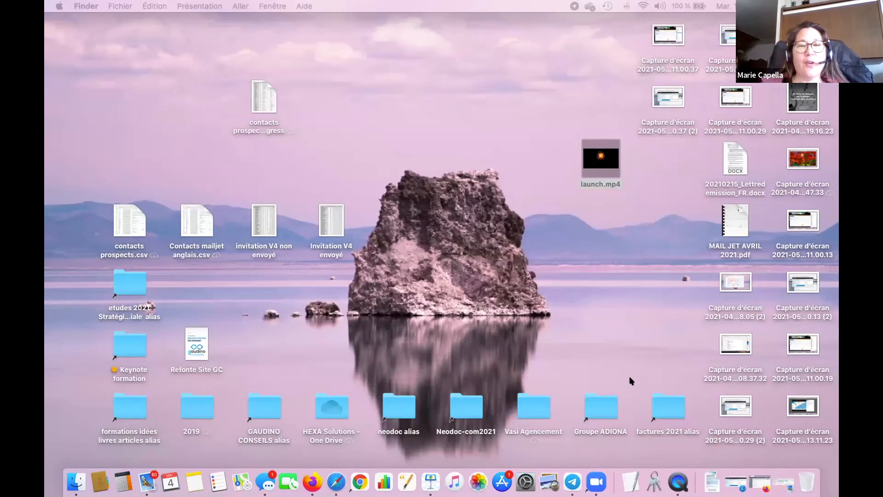
{"action": "key", "text": "ctrl+Up"}
{"action": "key", "text": "ctrl+Up"}
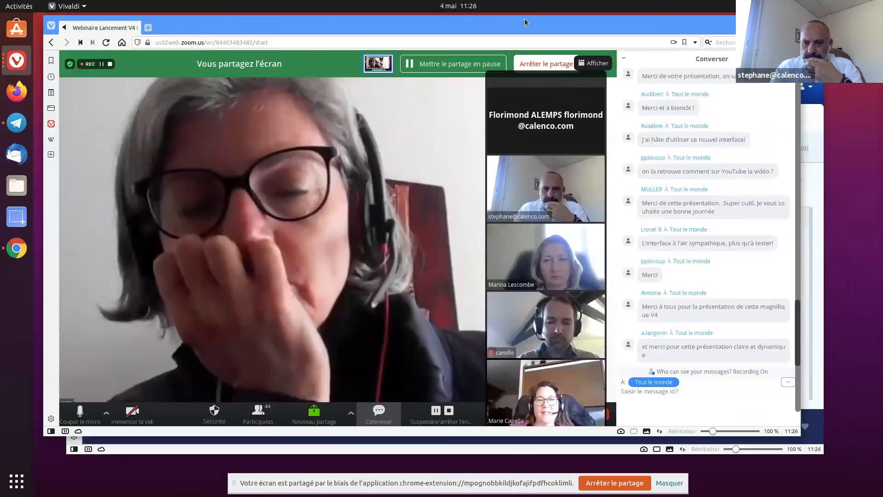
Switch to the Calenco browser window, maximize it and open the workspace administration
{"action": "left_click_drag", "start_coordinate": [523, 24], "coordinate": [520, 137]}
{"action": "left_click", "coordinate": [477, 41]}
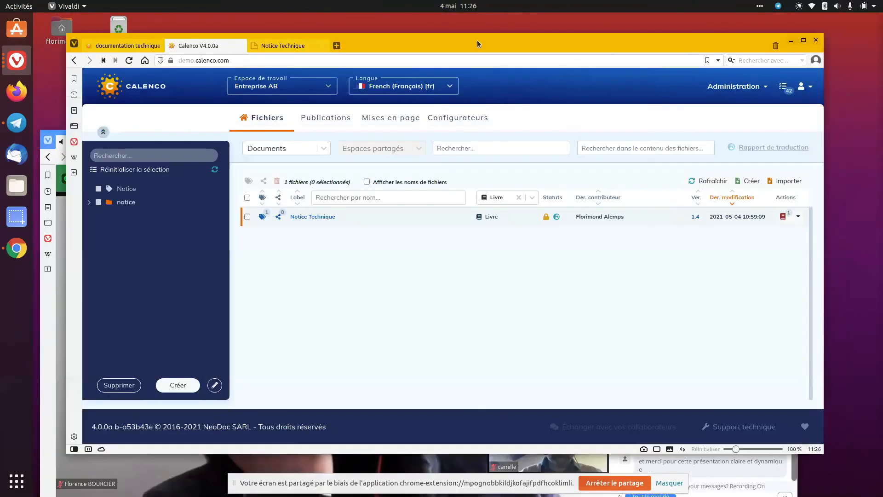
{"action": "double_click", "coordinate": [477, 40]}
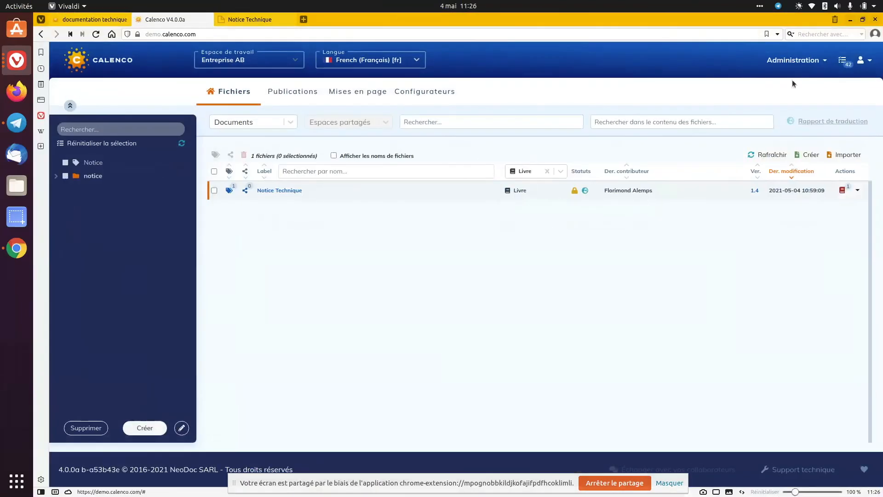
{"action": "left_click", "coordinate": [797, 65]}
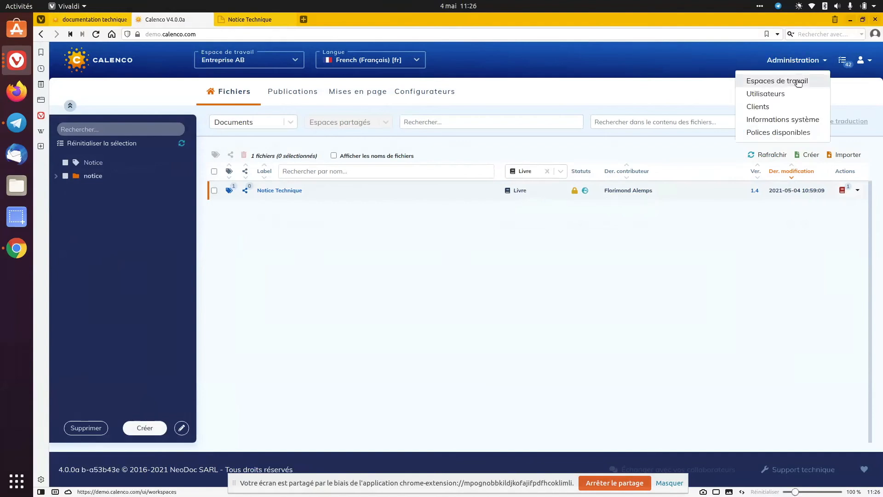
{"action": "left_click", "coordinate": [797, 81]}
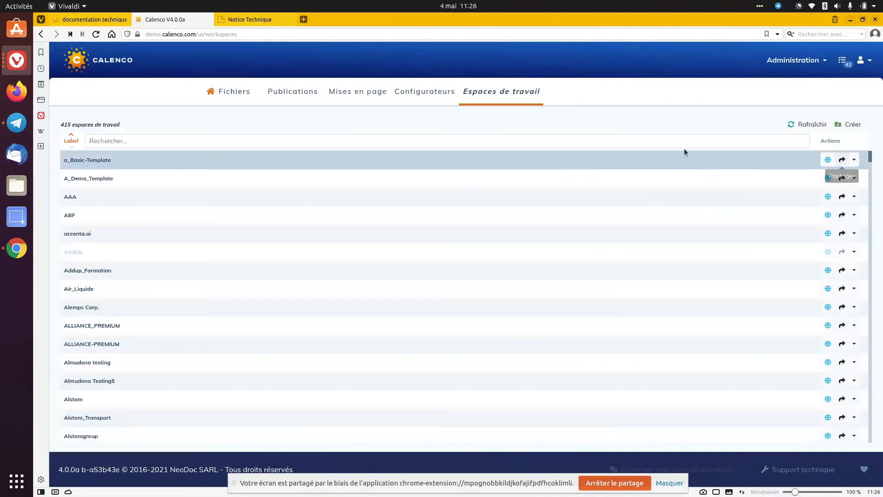
Search the workspaces for "alemps" and open the sharing management of the Alemps Corp. workspace
{"action": "left_click", "coordinate": [553, 143]}
{"action": "type", "text": "alemps"}
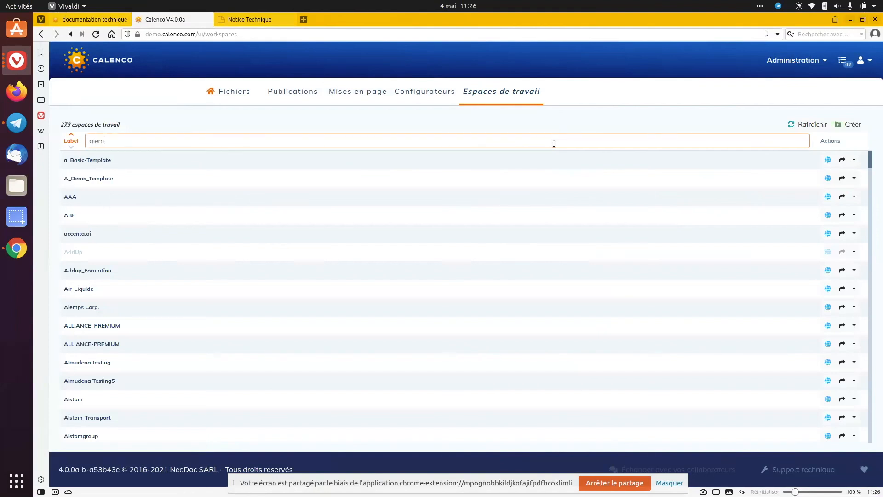
{"action": "left_click", "coordinate": [843, 161]}
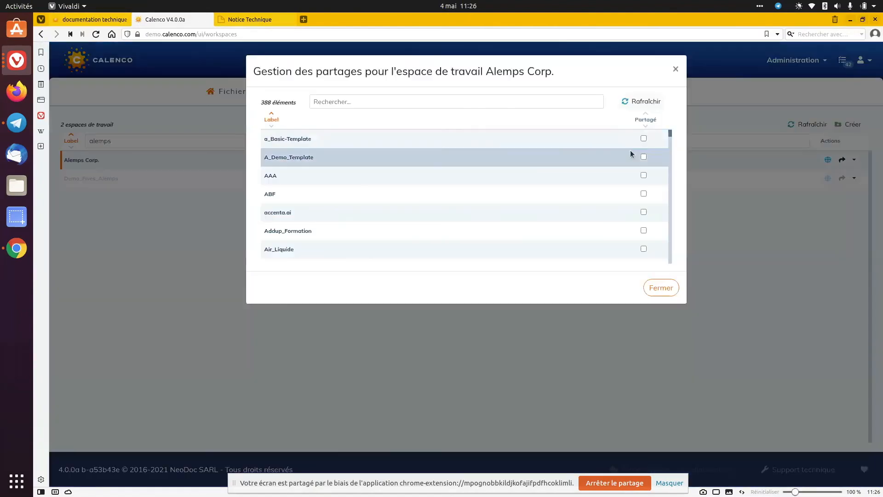
Filter the sharing list by "entre", mark Entreprise AB as shared for the Alemps Corp. workspace, and close the dialog
{"action": "left_click", "coordinate": [477, 102]}
{"action": "type", "text": "entre"}
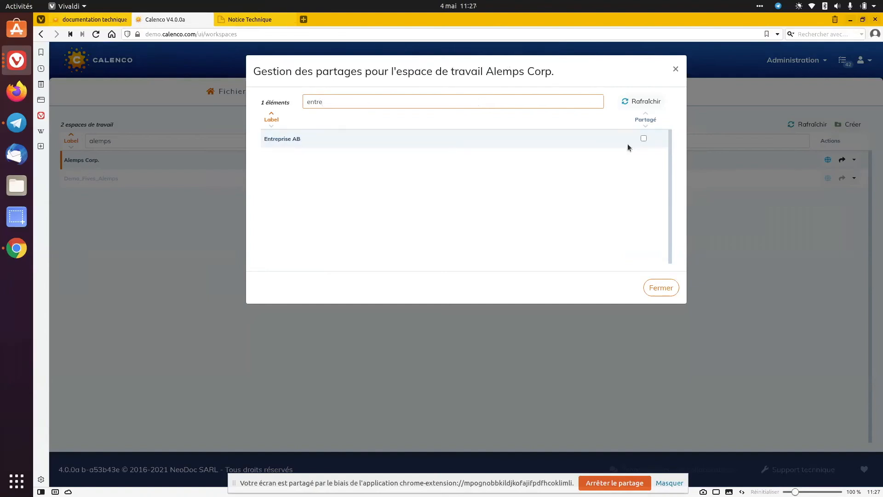
{"action": "left_click", "coordinate": [646, 139]}
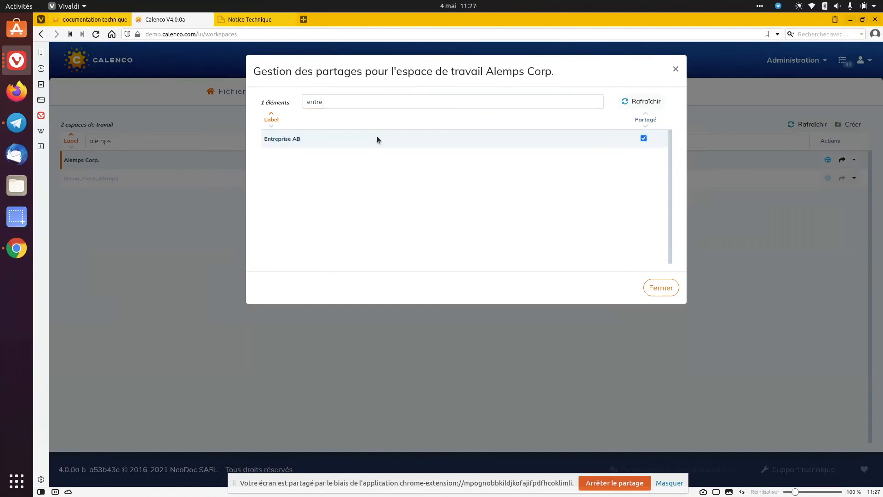
{"action": "left_click", "coordinate": [660, 288]}
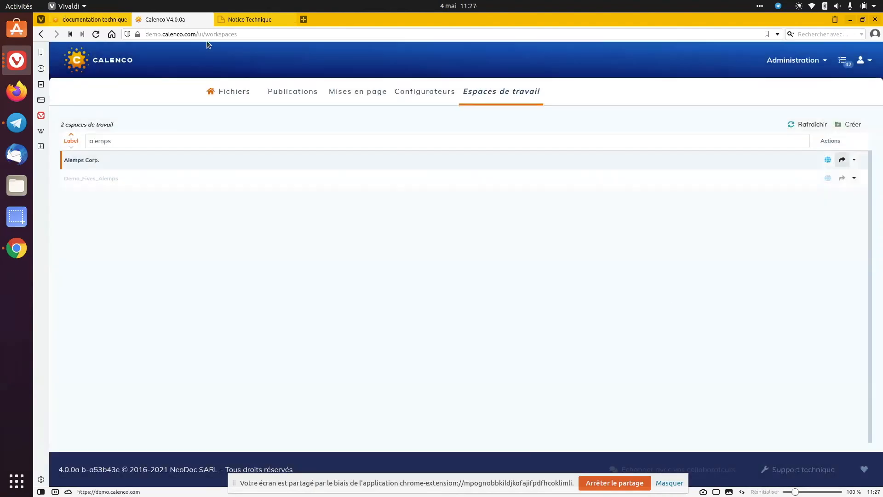
Return to the file list and switch the workspace to Alemps Corp
{"action": "left_click", "coordinate": [233, 93]}
{"action": "left_click", "coordinate": [245, 59]}
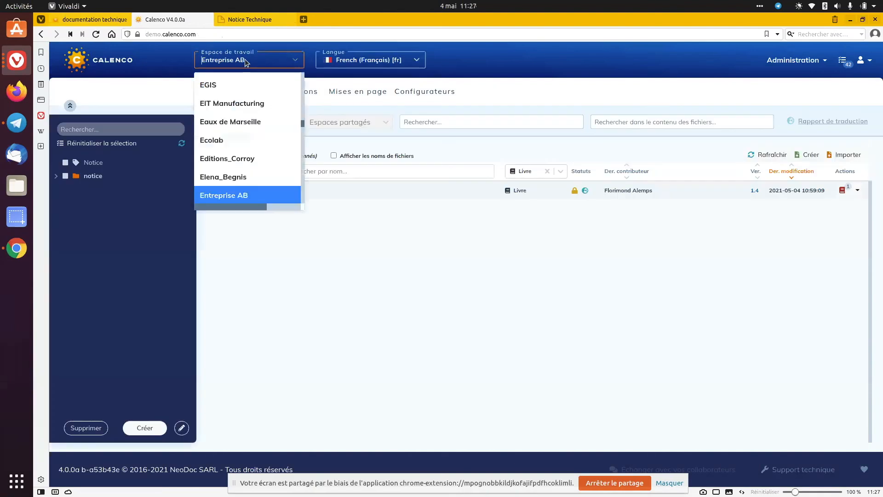
{"action": "type", "text": "alemps"}
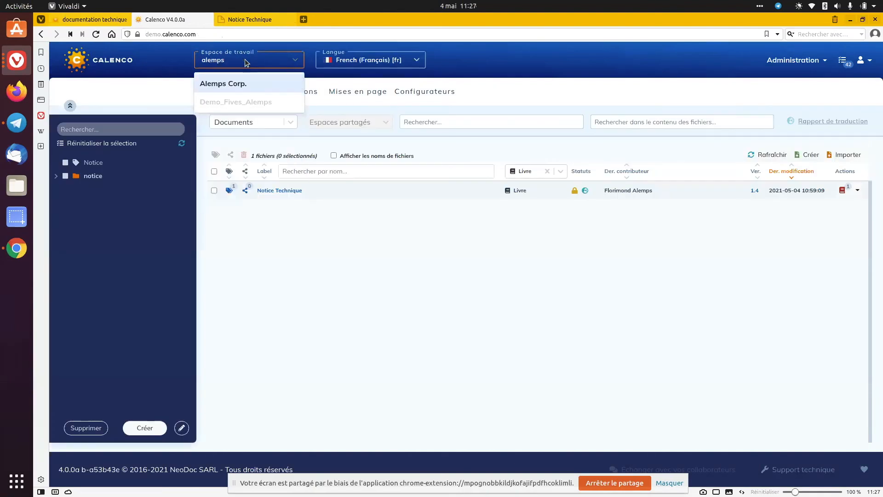
{"action": "left_click", "coordinate": [245, 87]}
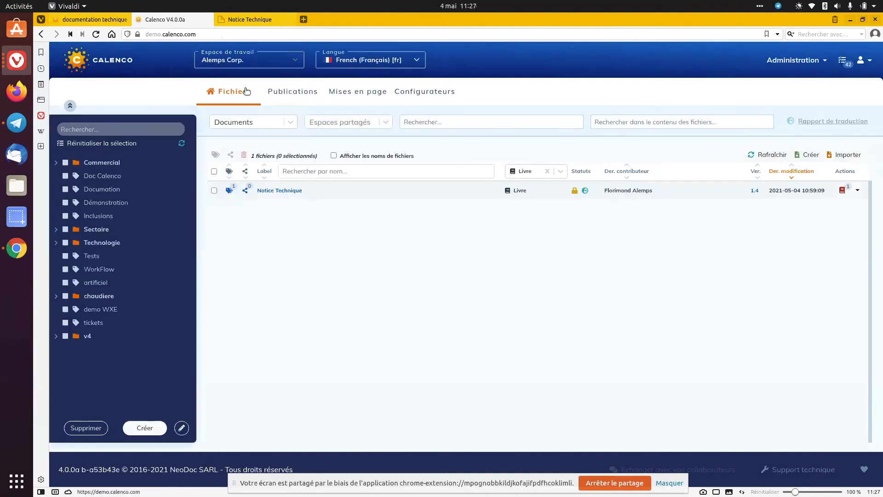
Share the books Cible and Source with the Entreprise AB workspace
{"action": "left_click", "coordinate": [214, 190]}
{"action": "left_click", "coordinate": [214, 208]}
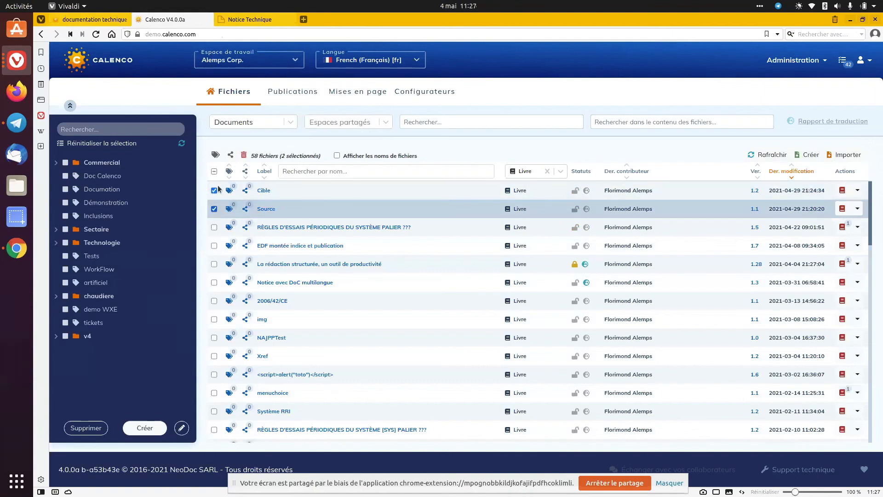
{"action": "left_click", "coordinate": [232, 155]}
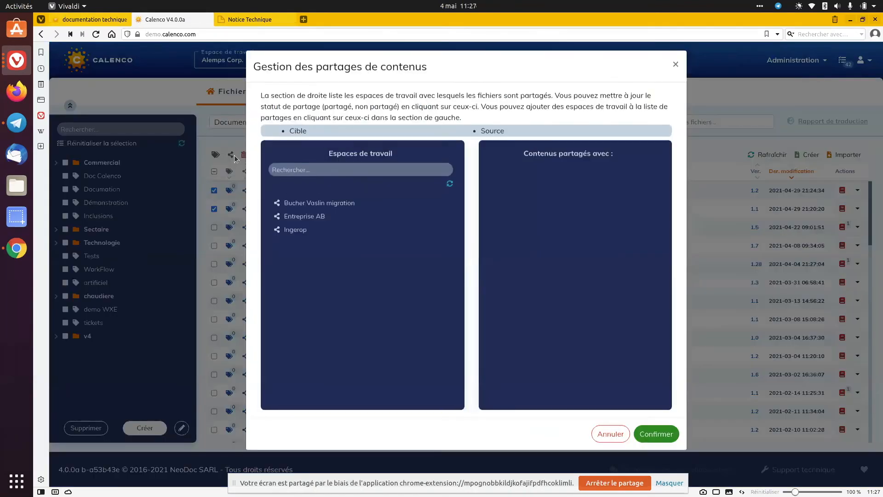
{"action": "left_click", "coordinate": [298, 221]}
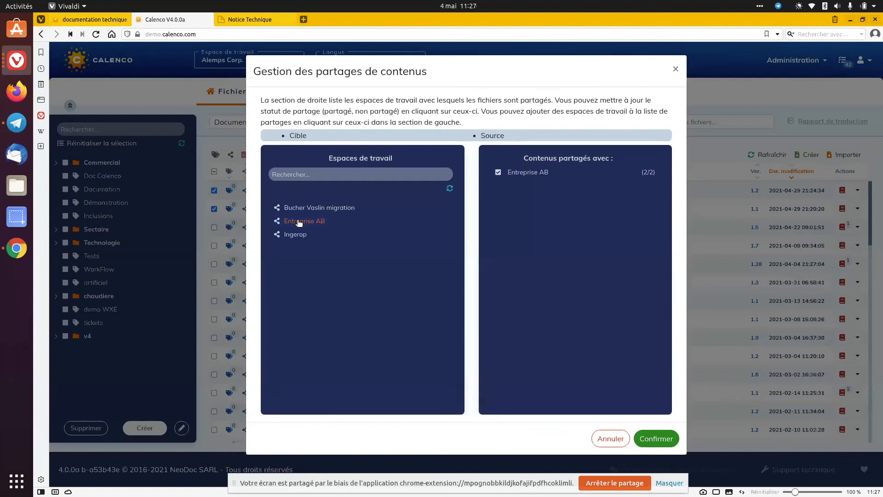
{"action": "left_click", "coordinate": [646, 439]}
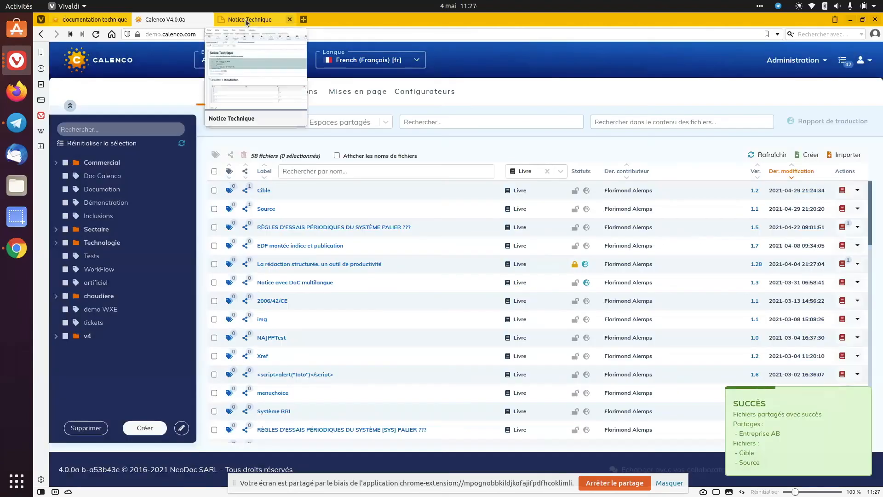
Switch the workspace to Entreprise AB and filter its files to those shared by Alemps Corp
{"action": "left_click", "coordinate": [220, 61]}
{"action": "type", "text": "entre"}
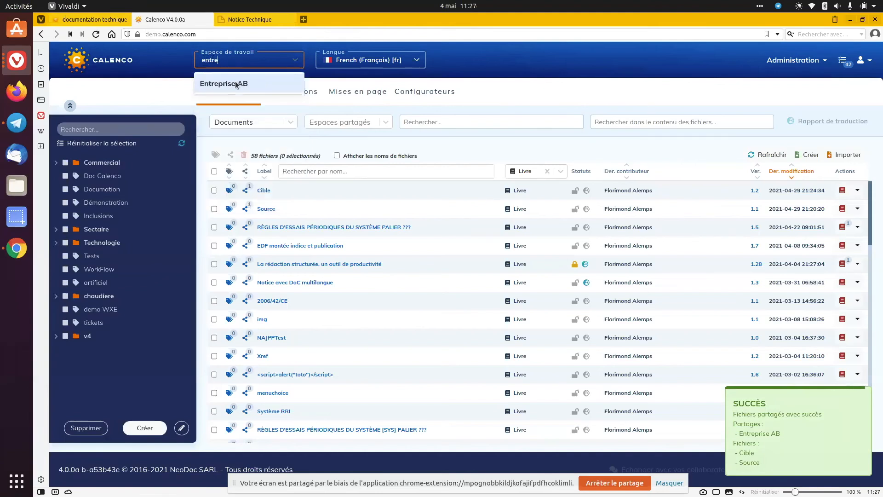
{"action": "left_click", "coordinate": [236, 85]}
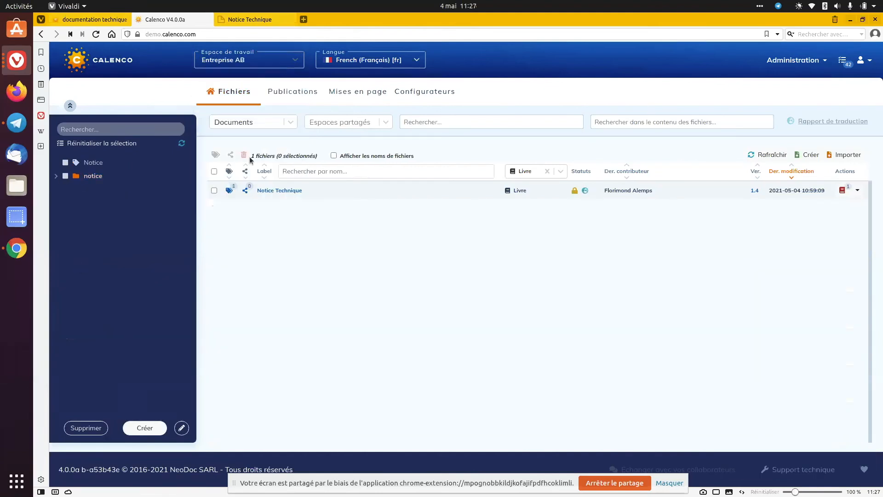
{"action": "left_click", "coordinate": [349, 121]}
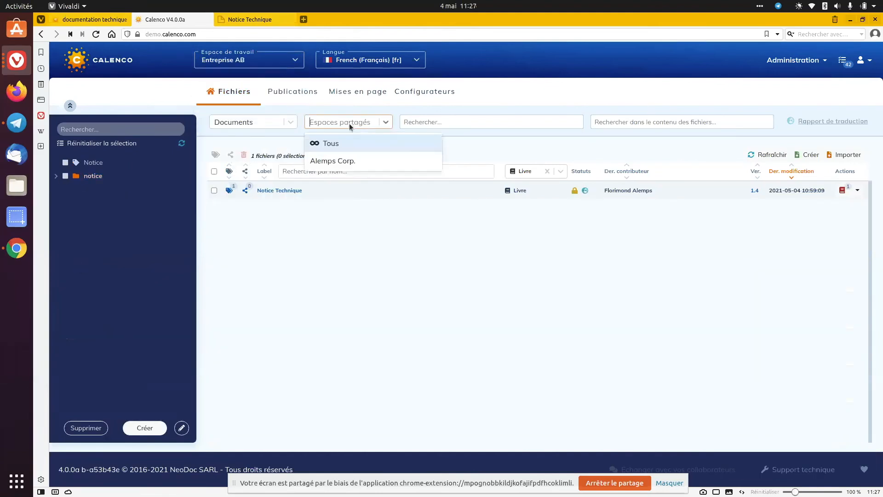
{"action": "left_click", "coordinate": [344, 163]}
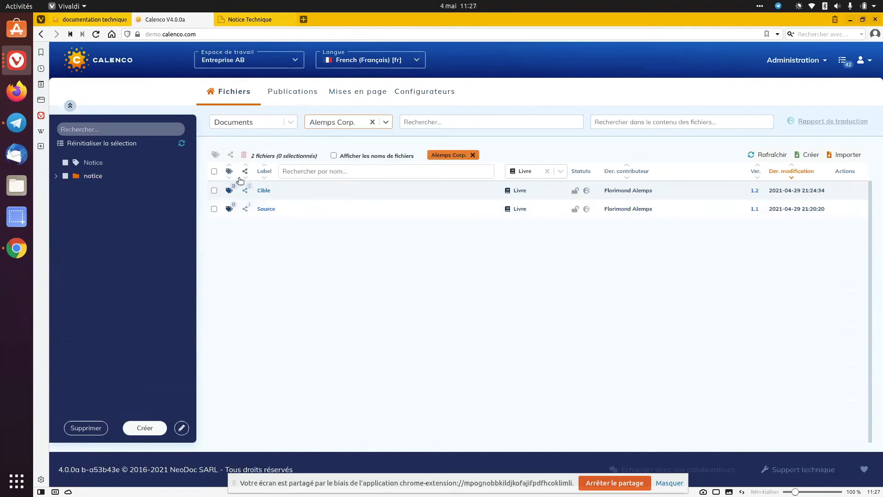
Open the shared book Cible in read-only mode and examine its content
{"action": "left_click", "coordinate": [267, 193]}
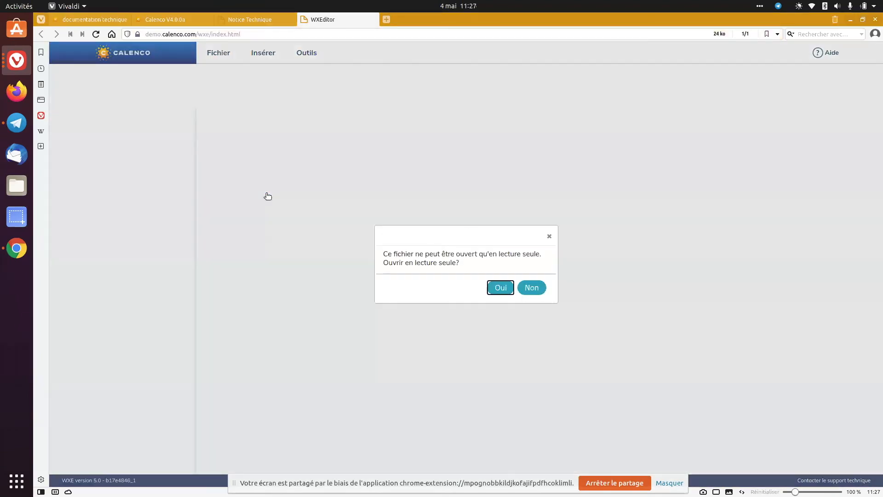
{"action": "left_click", "coordinate": [499, 288]}
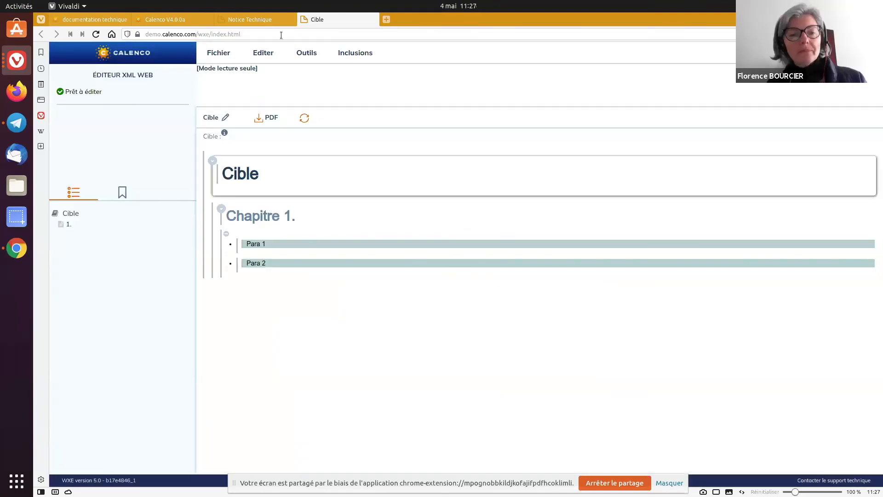
{"action": "mouse_move", "coordinate": [169, 25]}
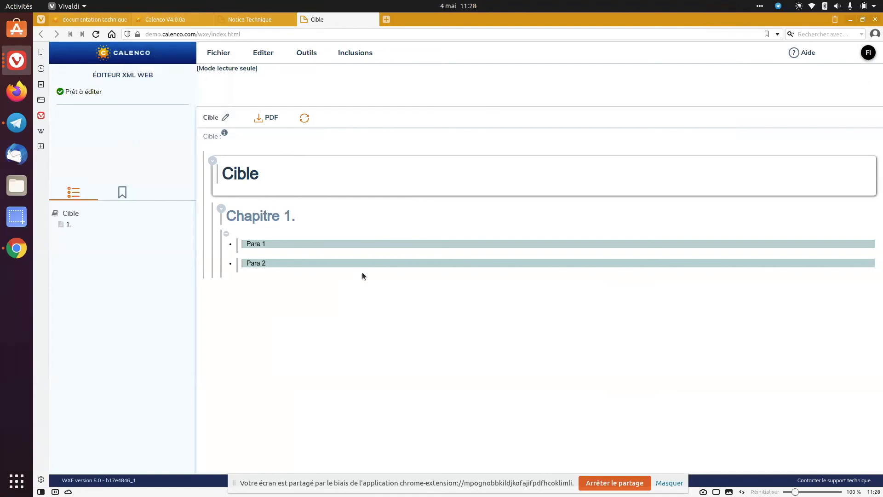
{"action": "mouse_move", "coordinate": [370, 258]}
Return to the file list and set the shared-space filter to Tous
{"action": "left_click", "coordinate": [175, 20]}
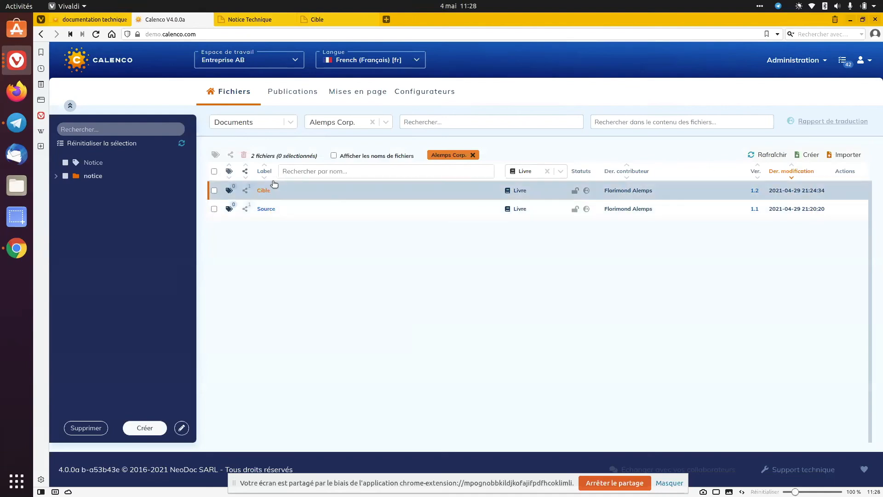
{"action": "left_click", "coordinate": [386, 123]}
{"action": "left_click", "coordinate": [387, 123]}
{"action": "left_click", "coordinate": [387, 123]}
{"action": "left_click", "coordinate": [354, 137]}
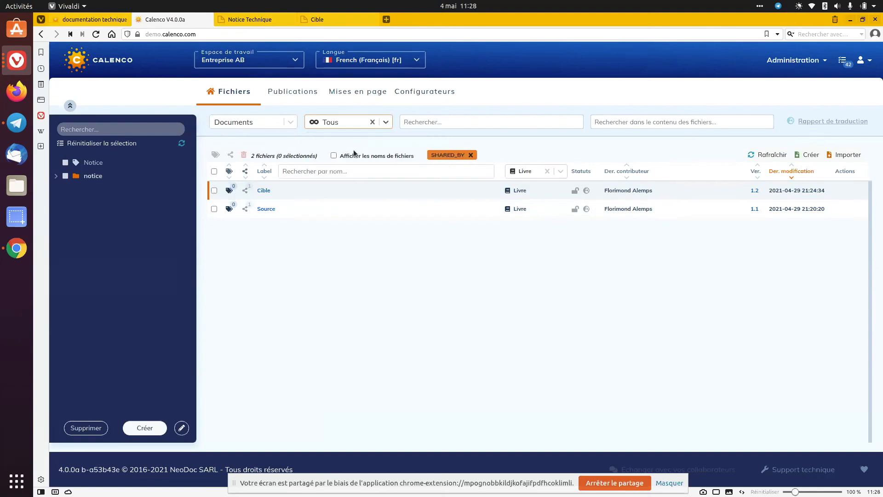
Clear the shared-space filter from the file list and stop sharing the screen
{"action": "left_click", "coordinate": [470, 155]}
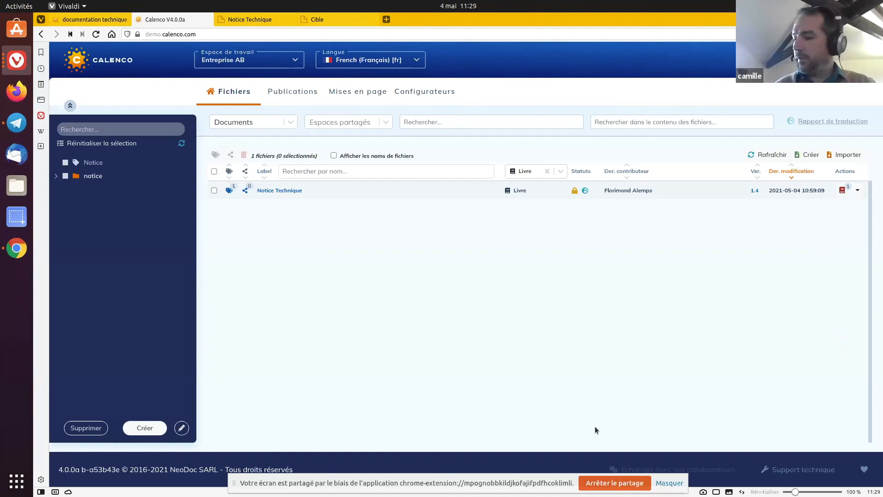
{"action": "left_click", "coordinate": [602, 483]}
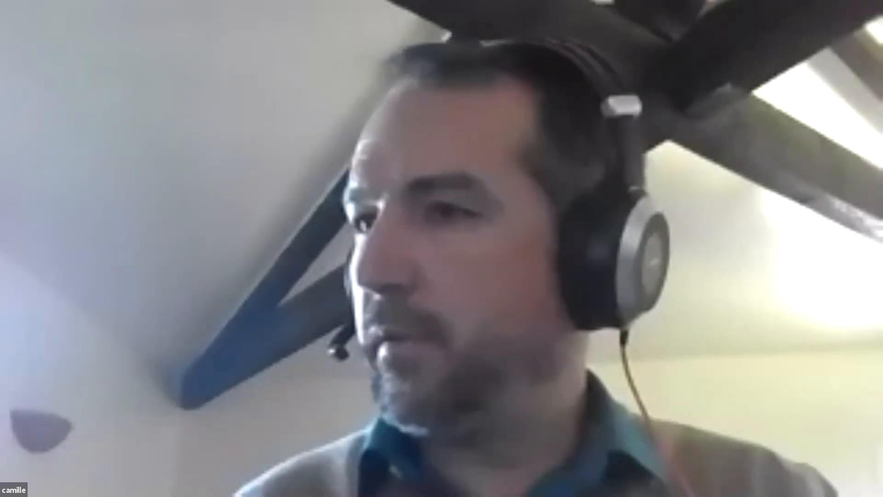